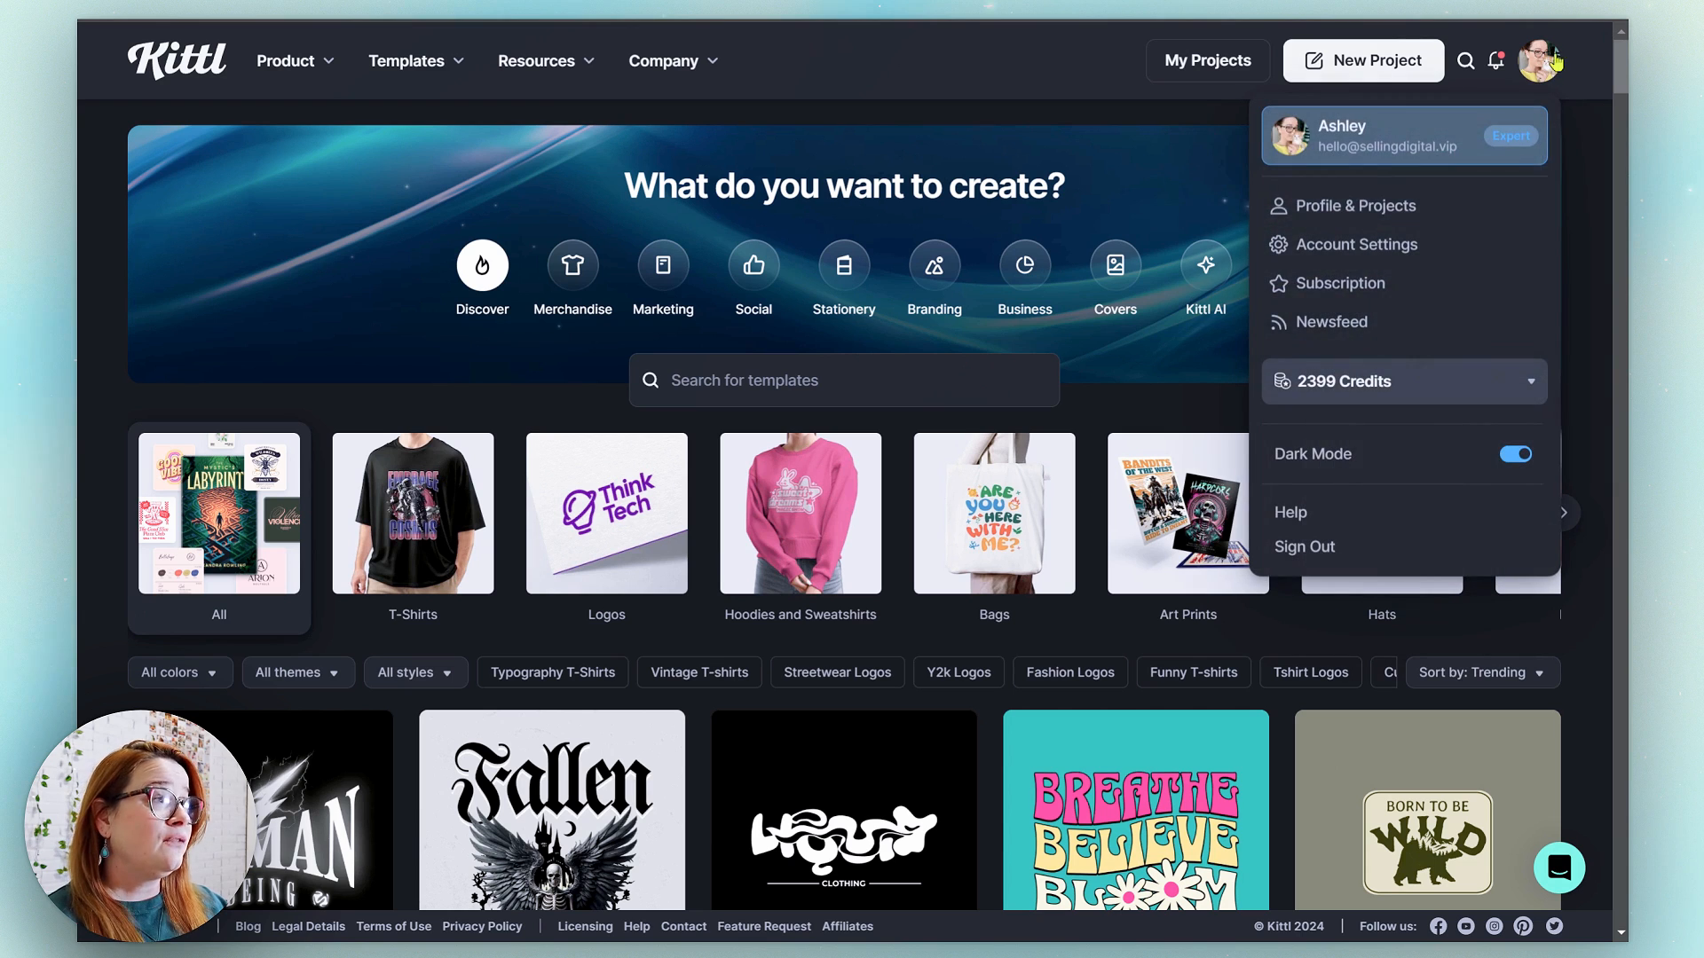
- Switch the site's appearance to light mode and back to dark mode
mouse_move(1551, 68)
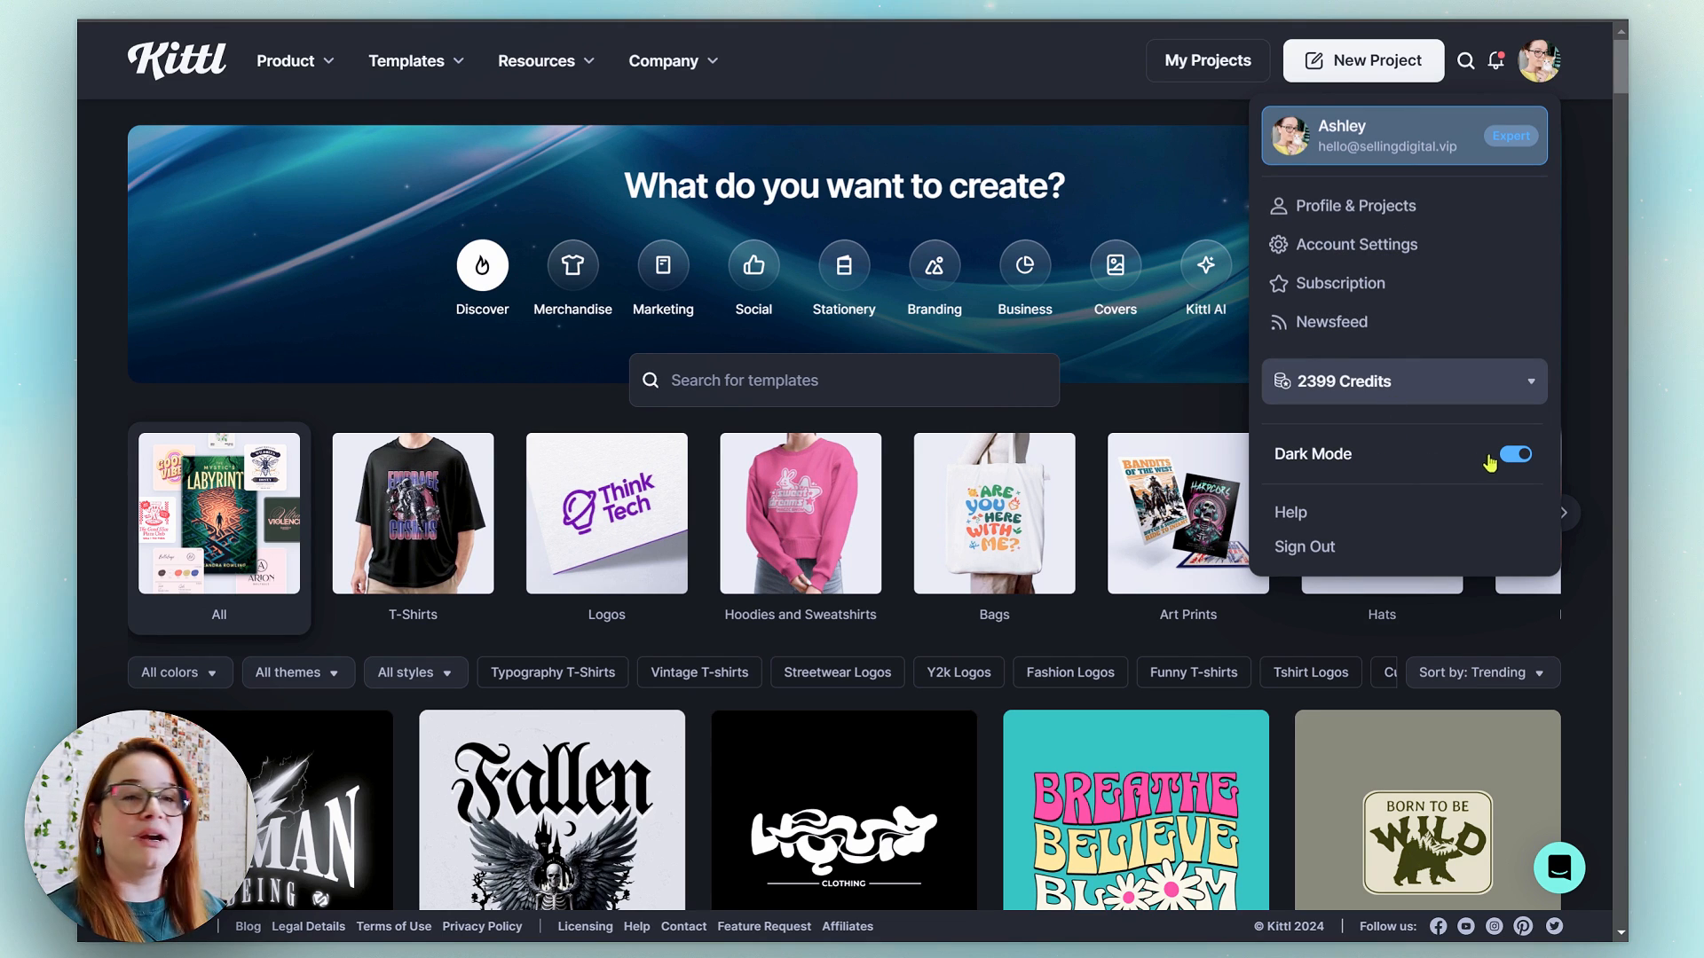
click(1516, 455)
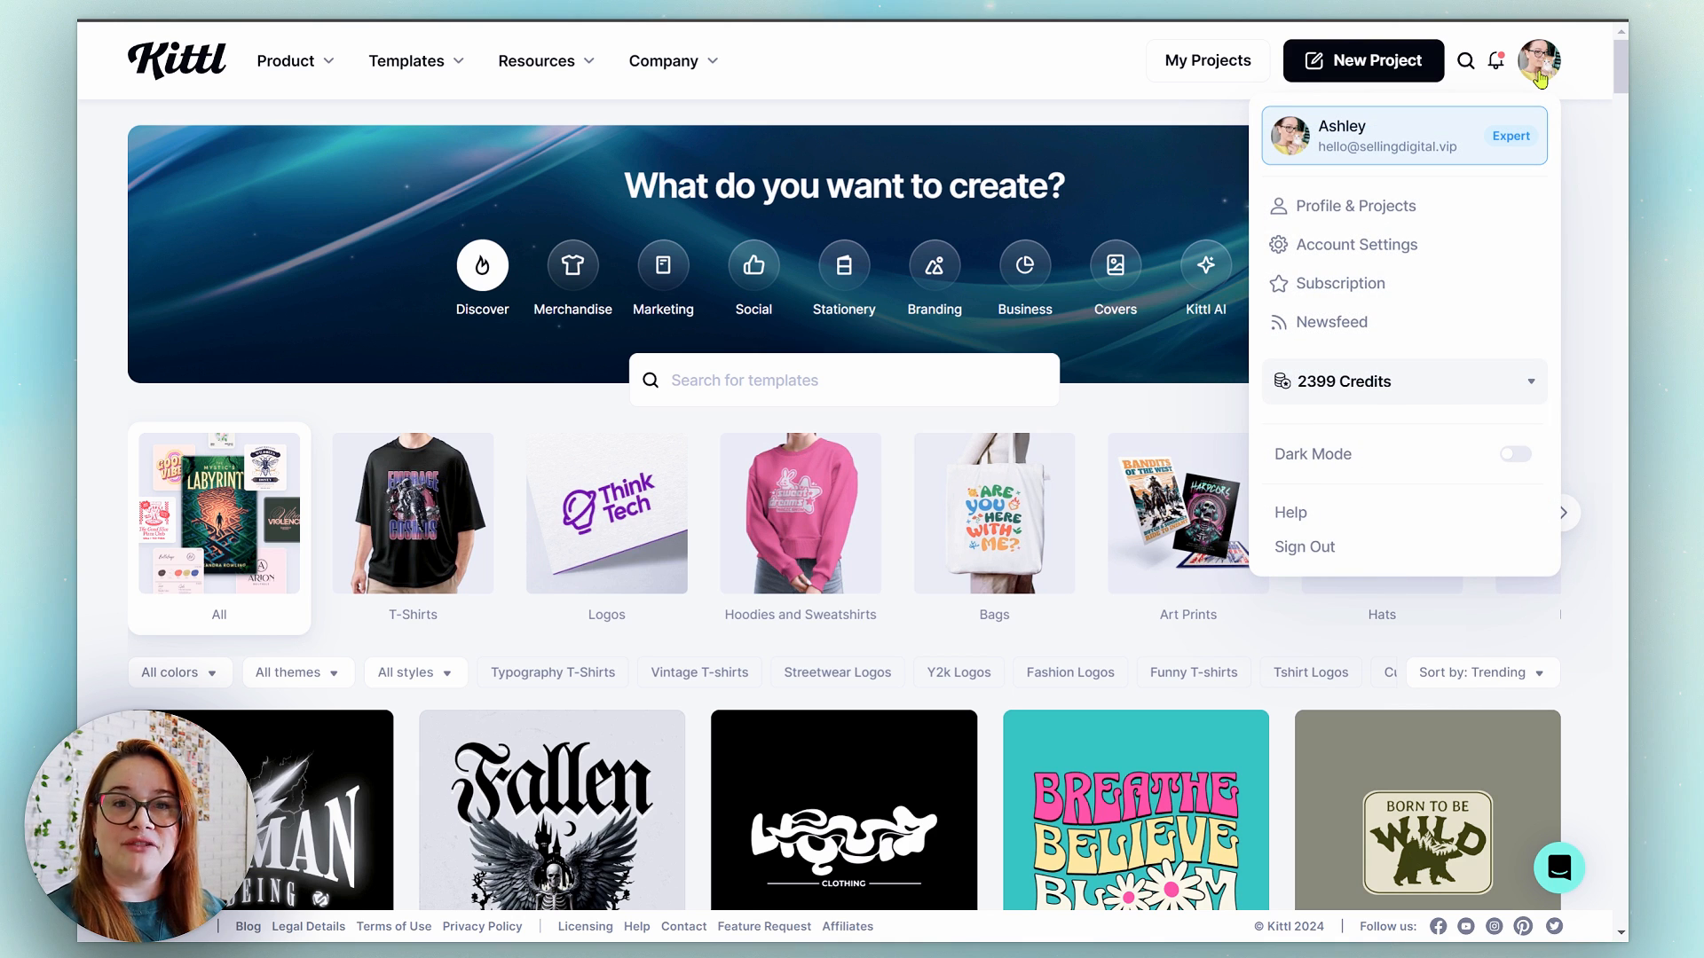
click(1511, 458)
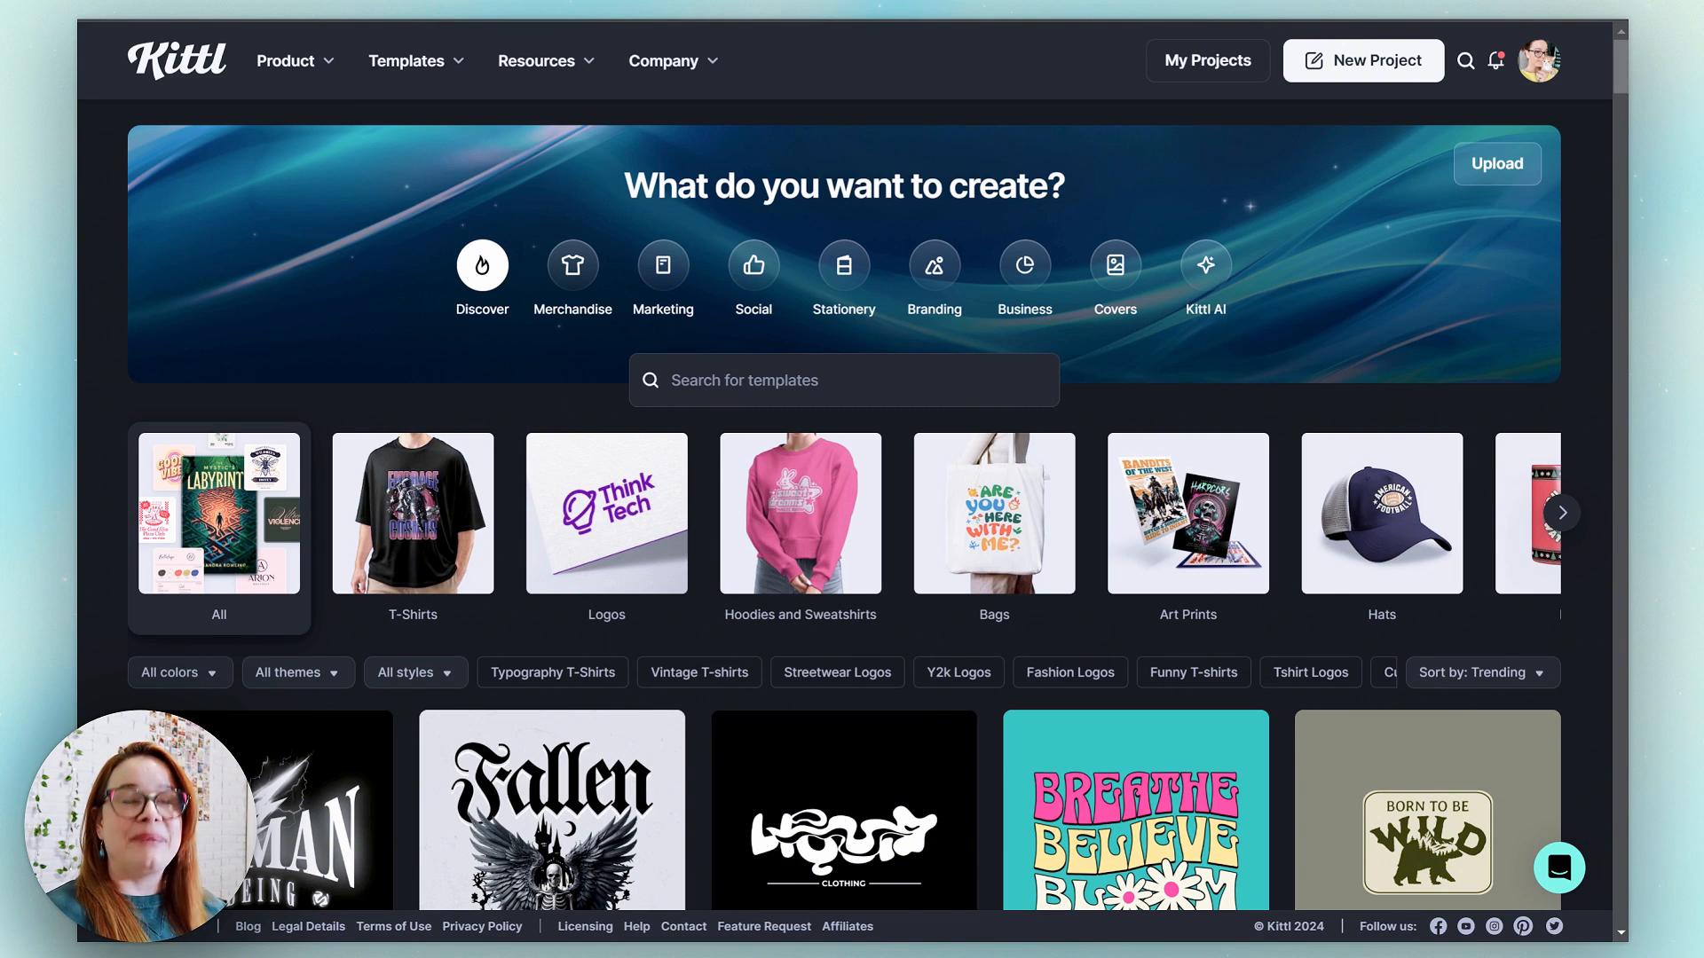
- Browse the trending design templates in the home page gallery
scroll(865, 386, down, 3)
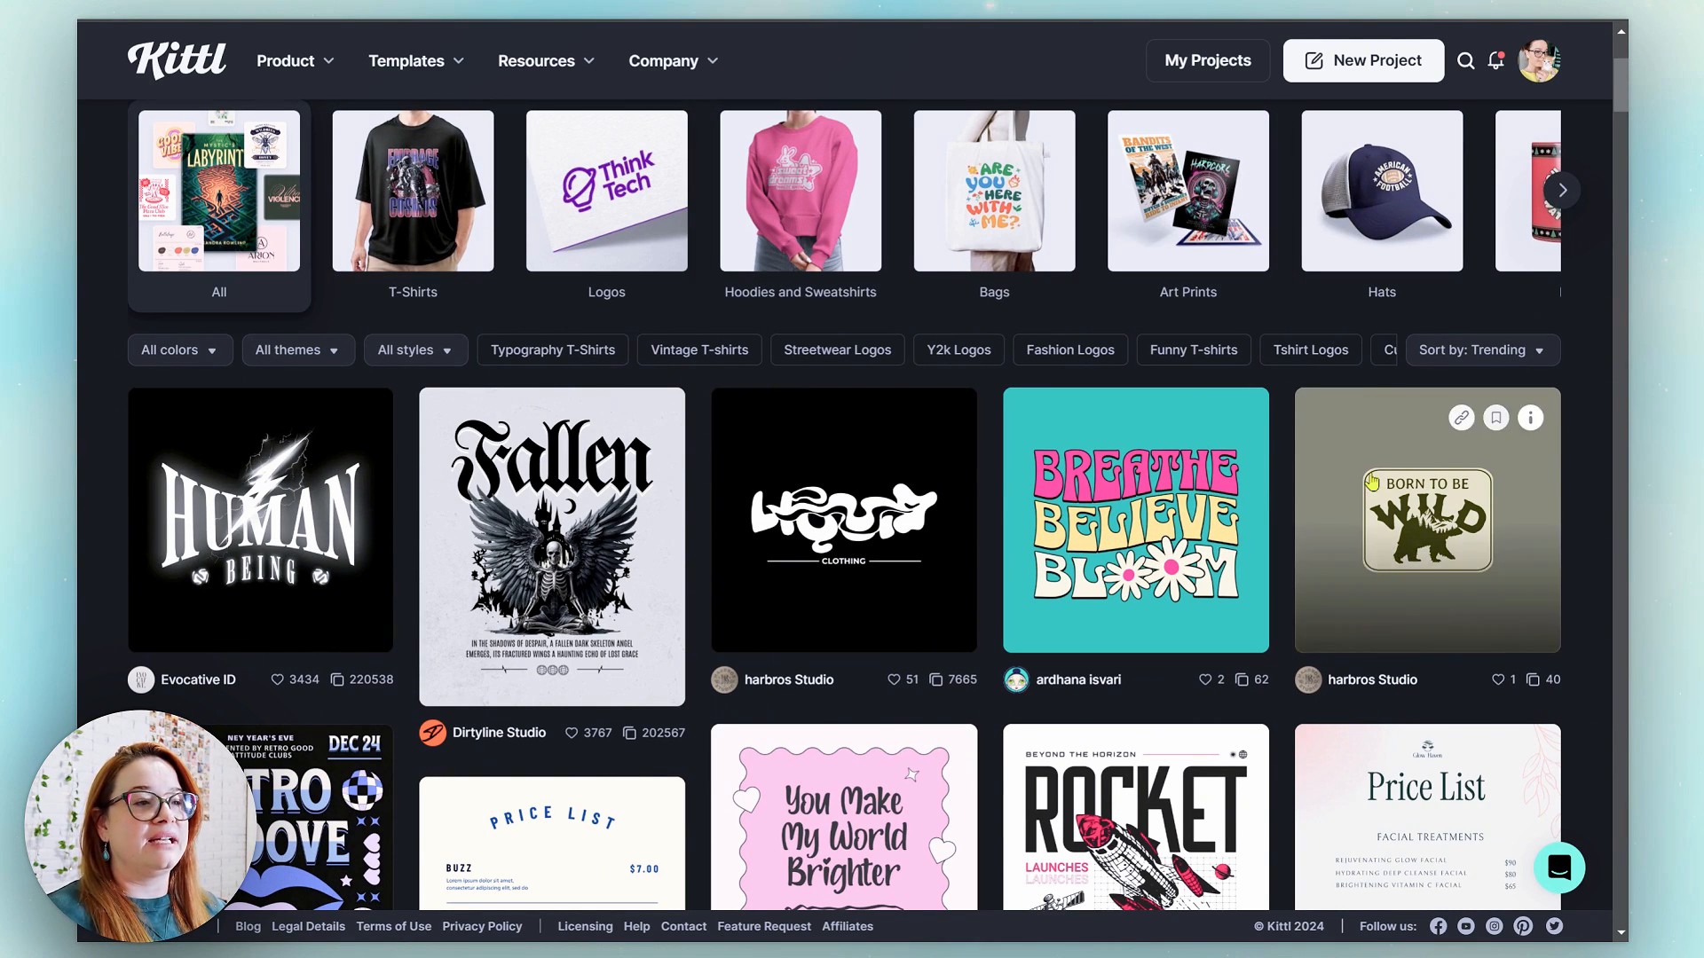
scroll(1270, 348, up, 3)
scroll(757, 730, down, 6)
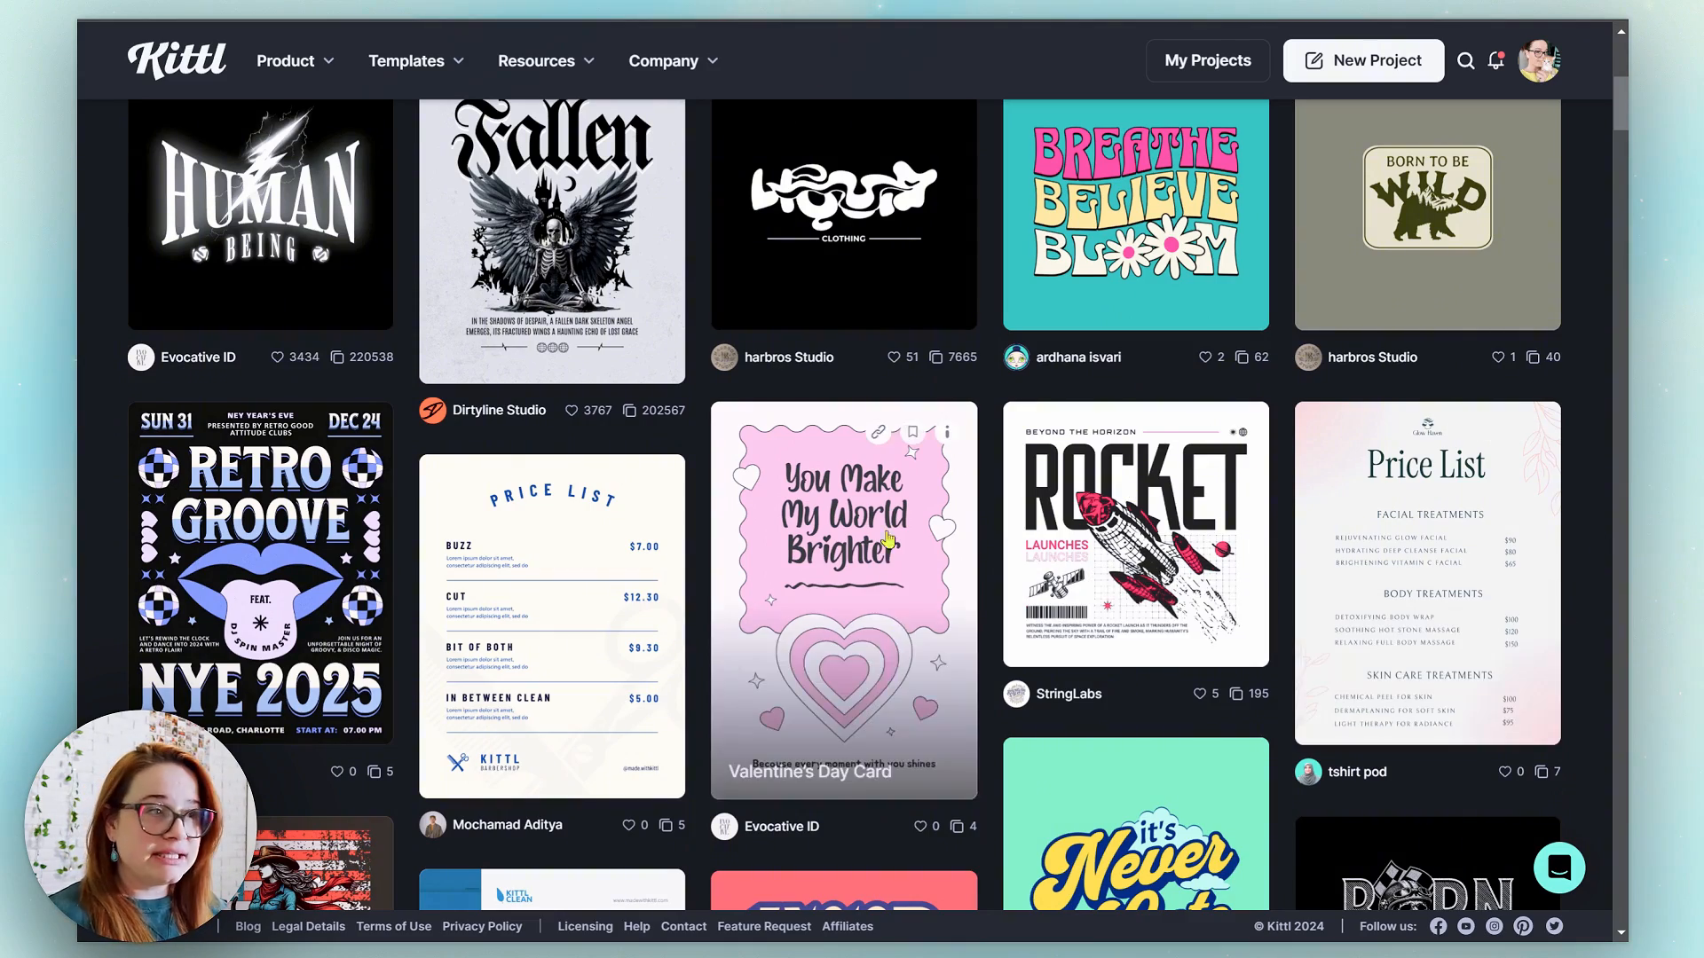
scroll(1193, 484, down, 2)
scroll(1193, 484, down, 8)
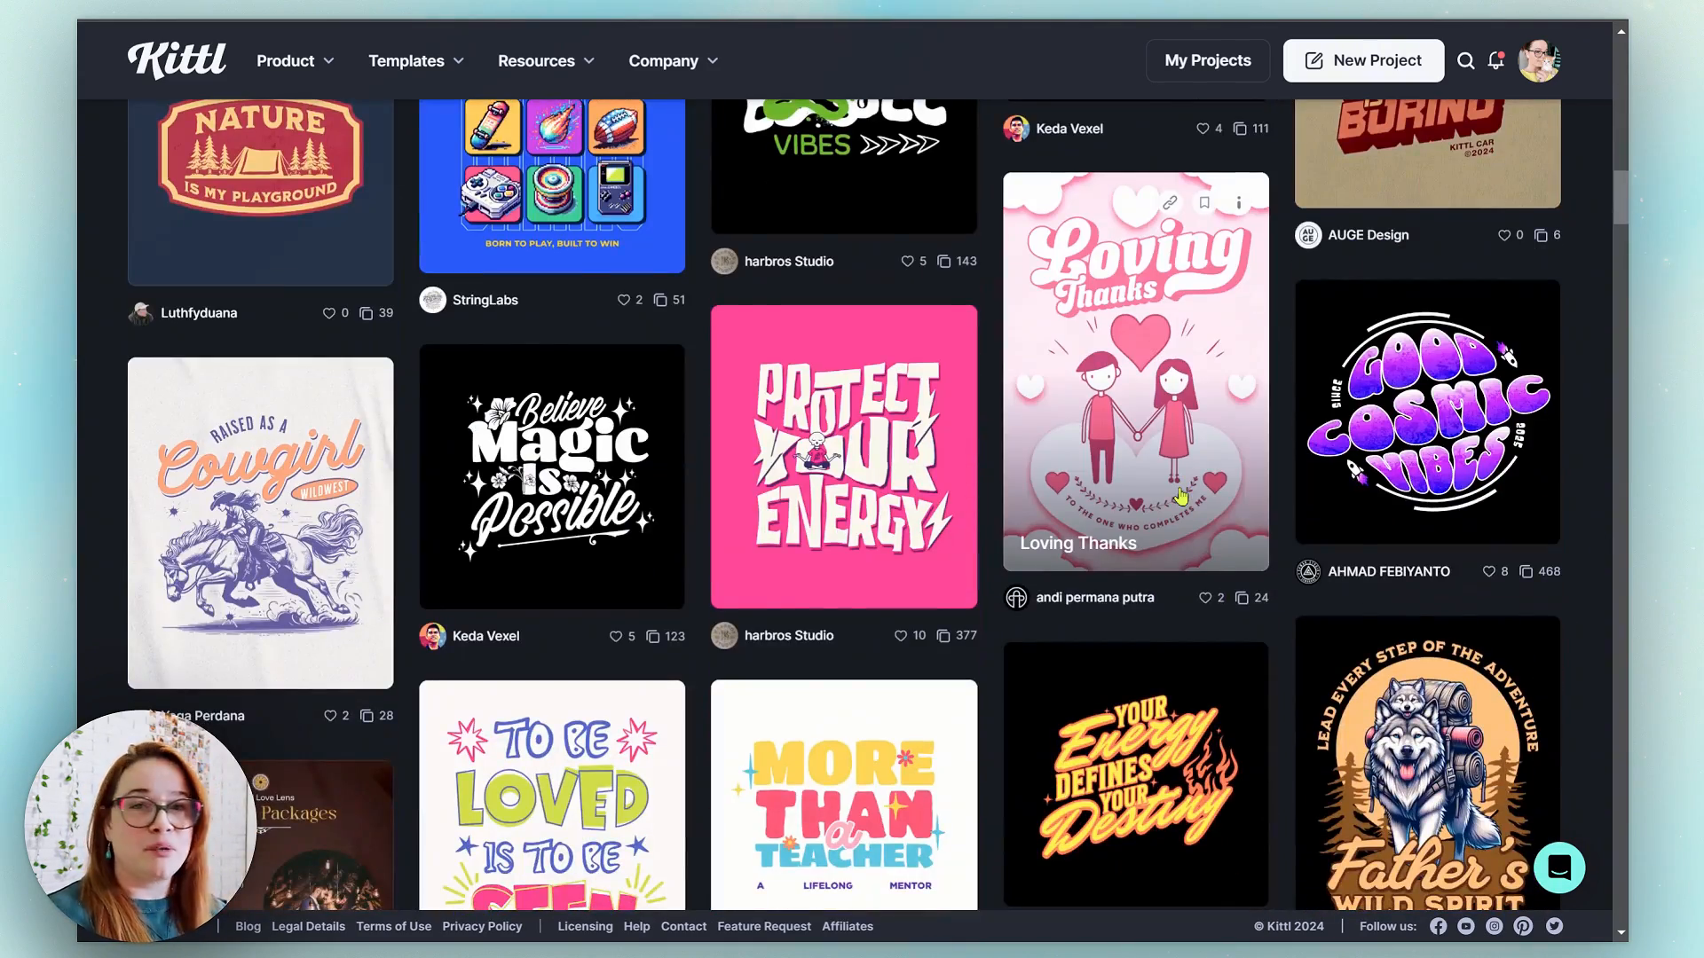
scroll(1181, 497, down, 3)
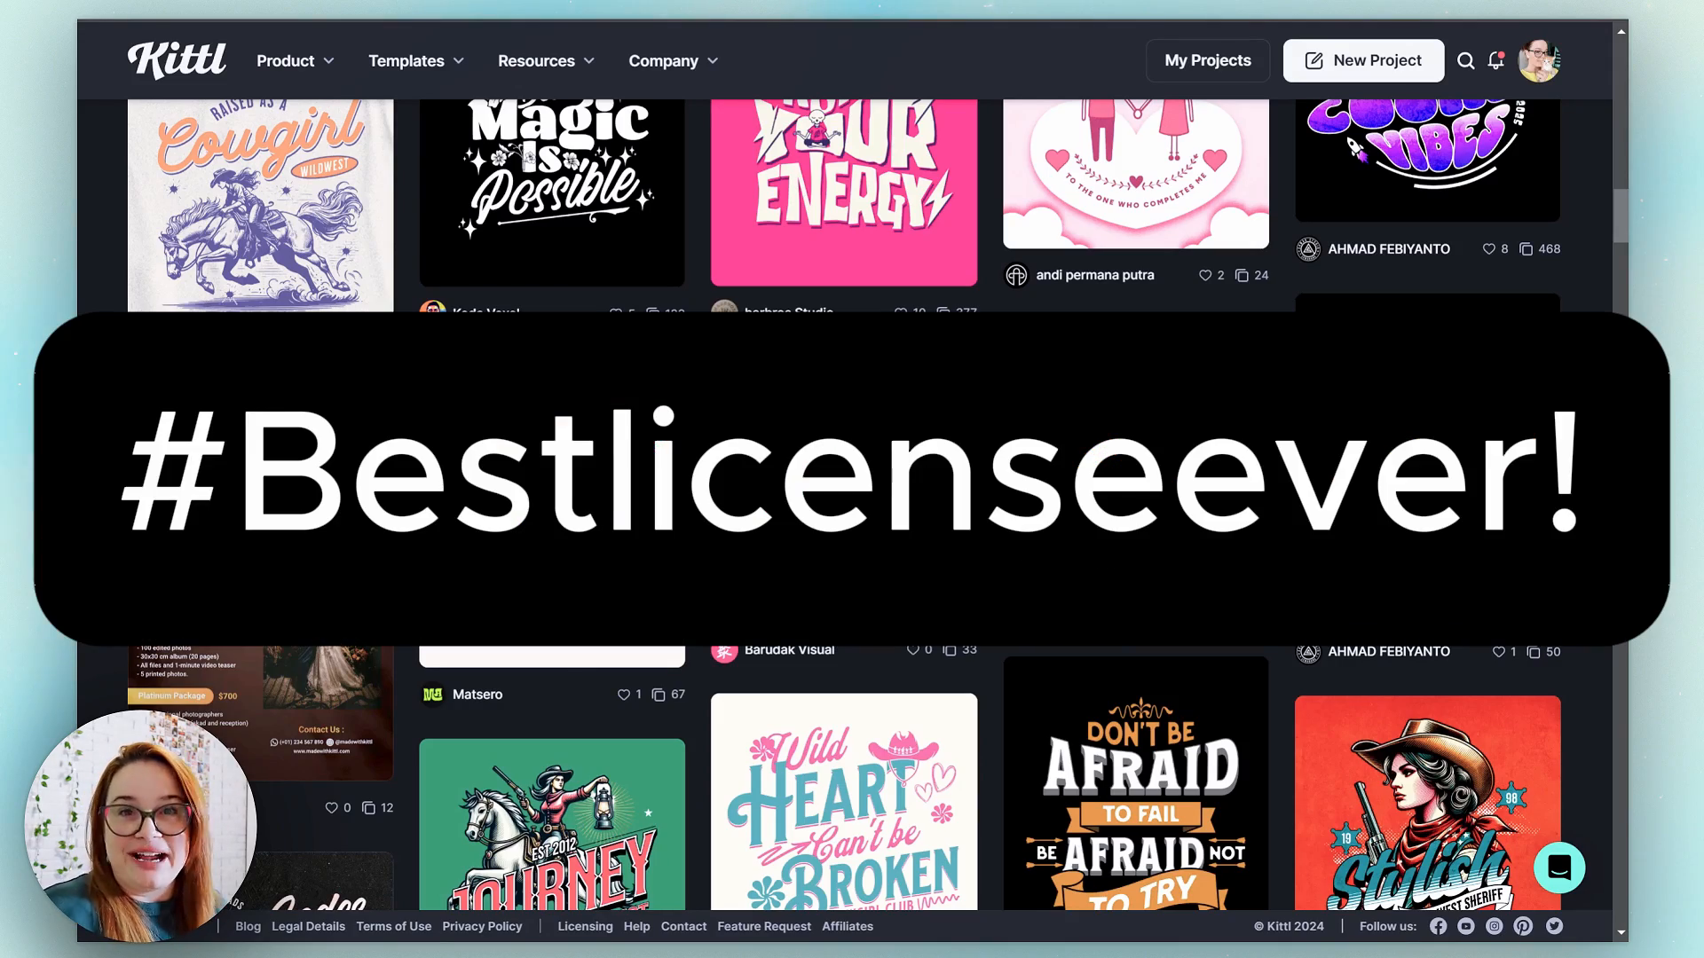
scroll(874, 524, up, 15)
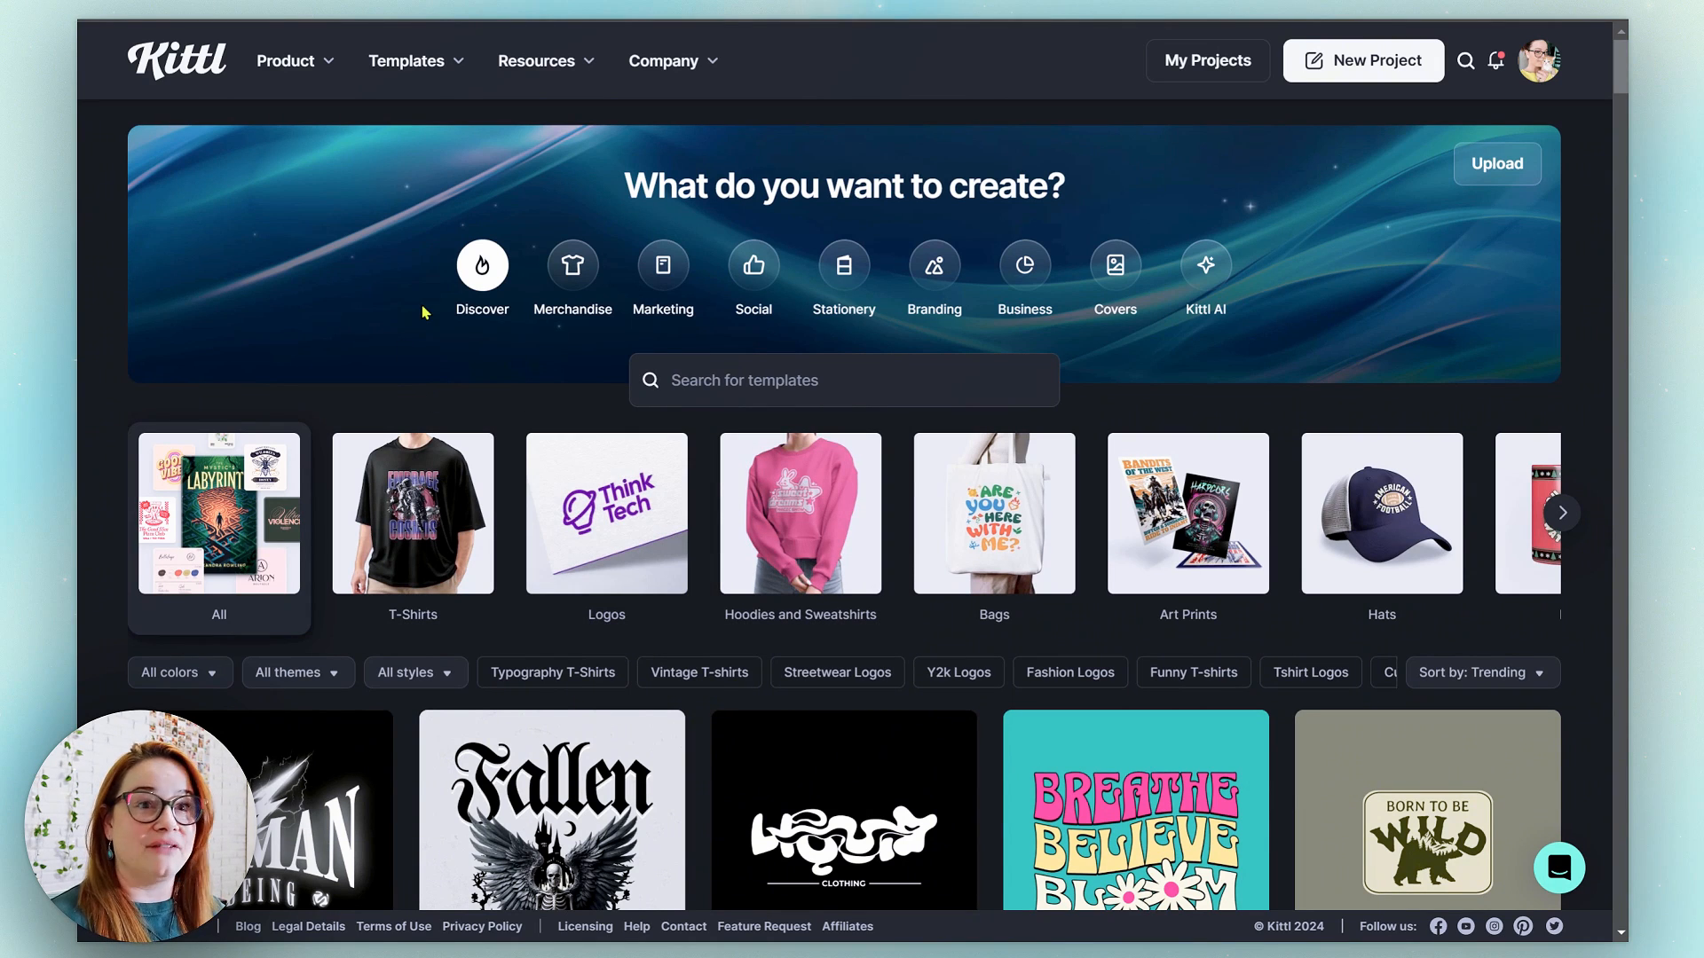
- Review the site's product features, template categories and resources
mouse_move(292, 61)
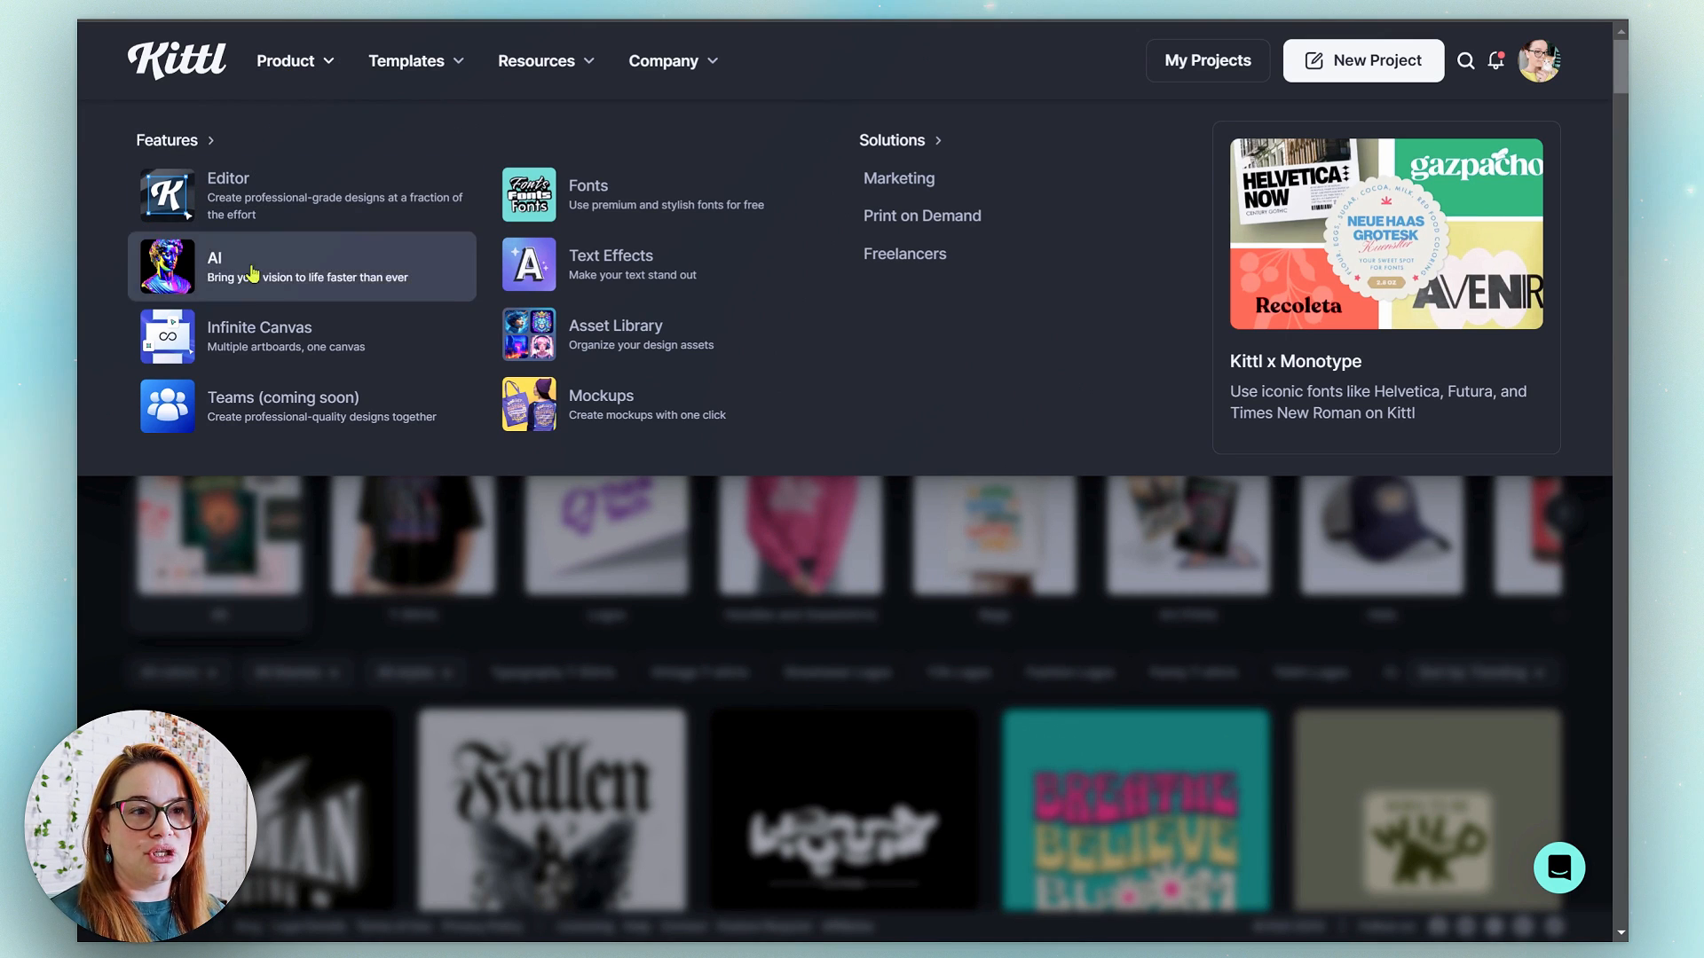
mouse_move(412, 71)
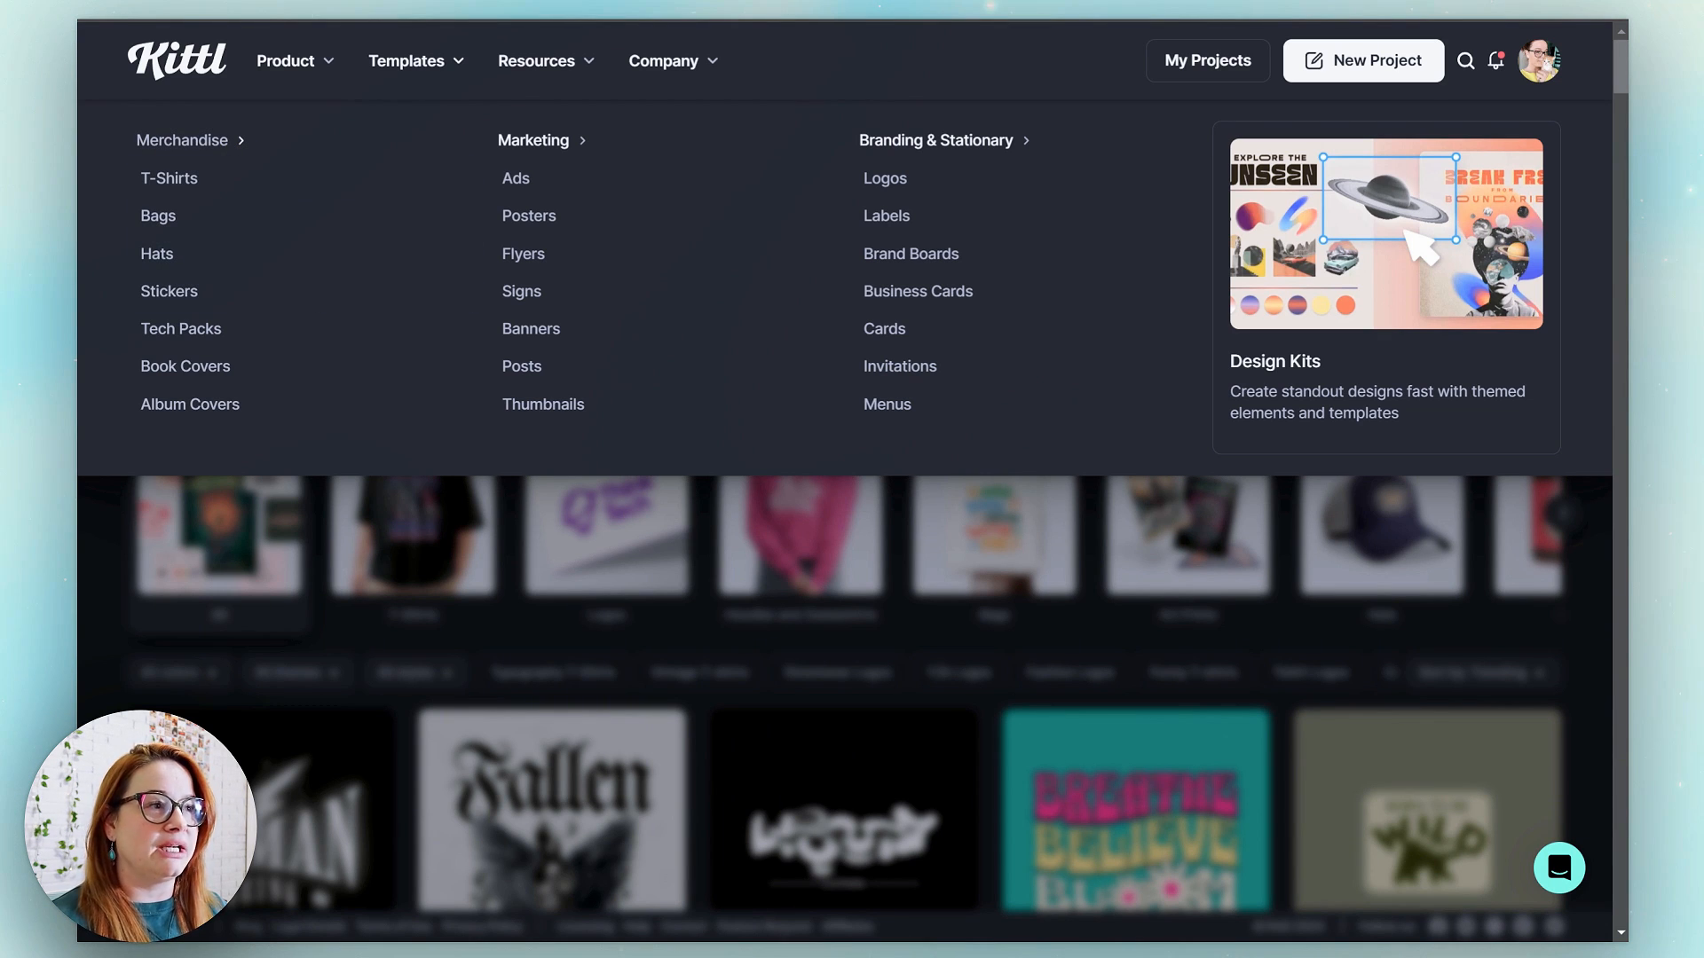
mouse_move(542, 75)
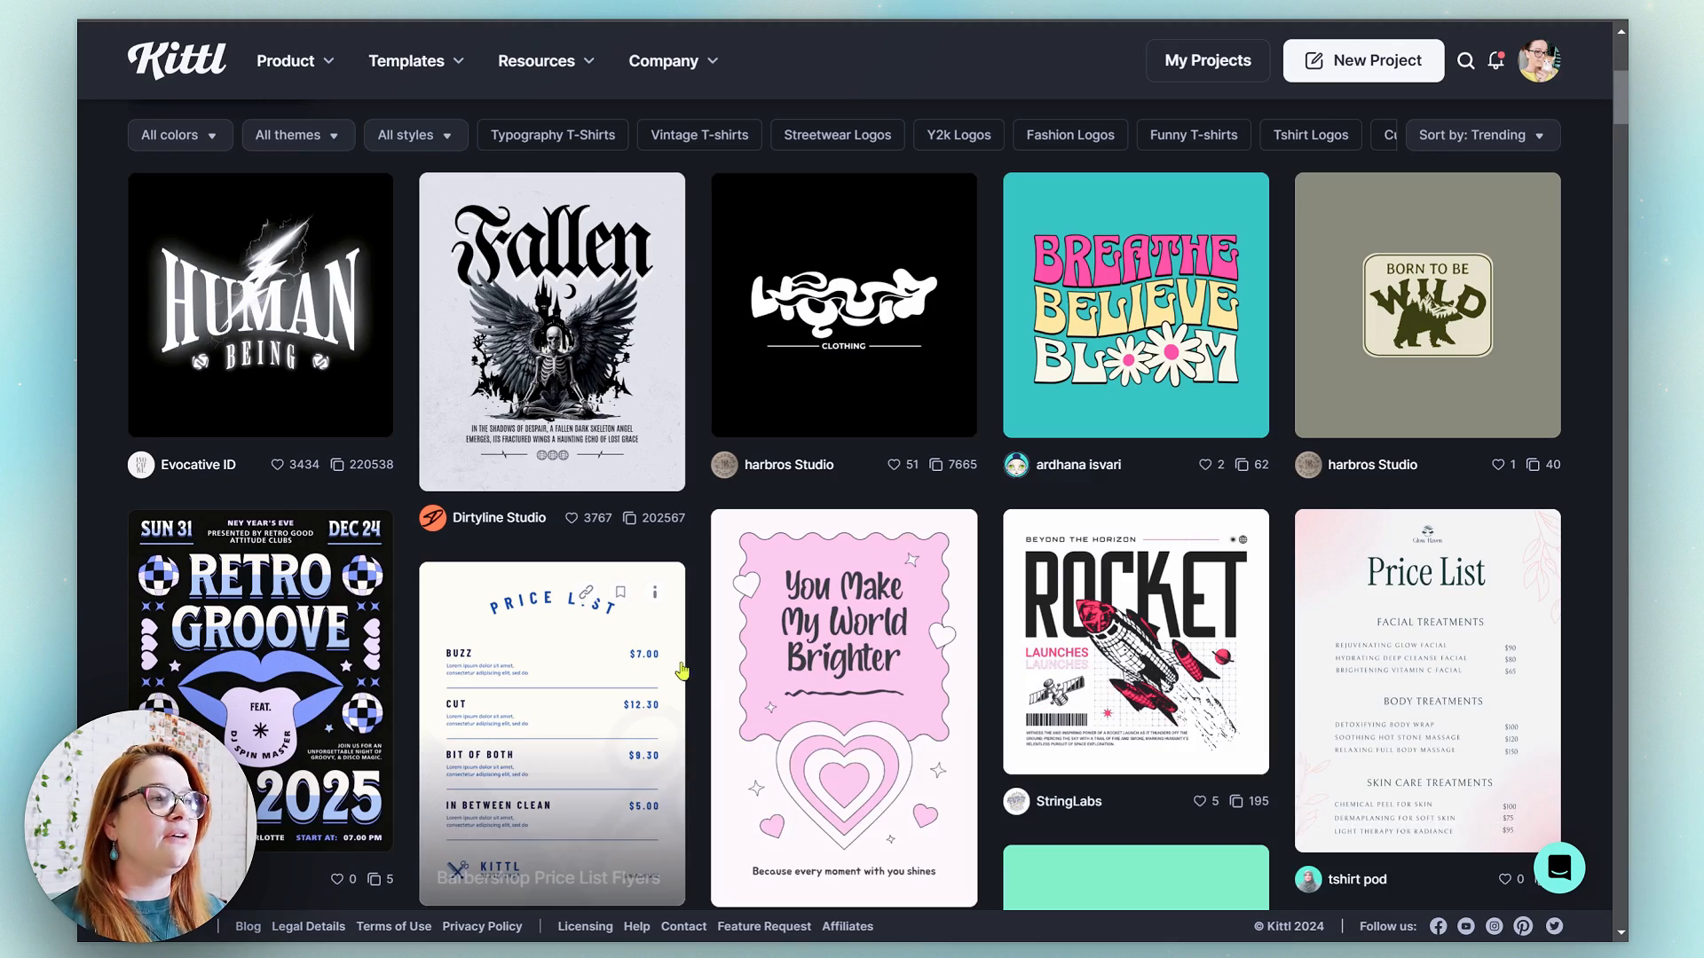
- Find the Punk Riot & Chaos design in the template gallery and open it for editing
scroll(671, 666, down, 5)
scroll(668, 665, down, 5)
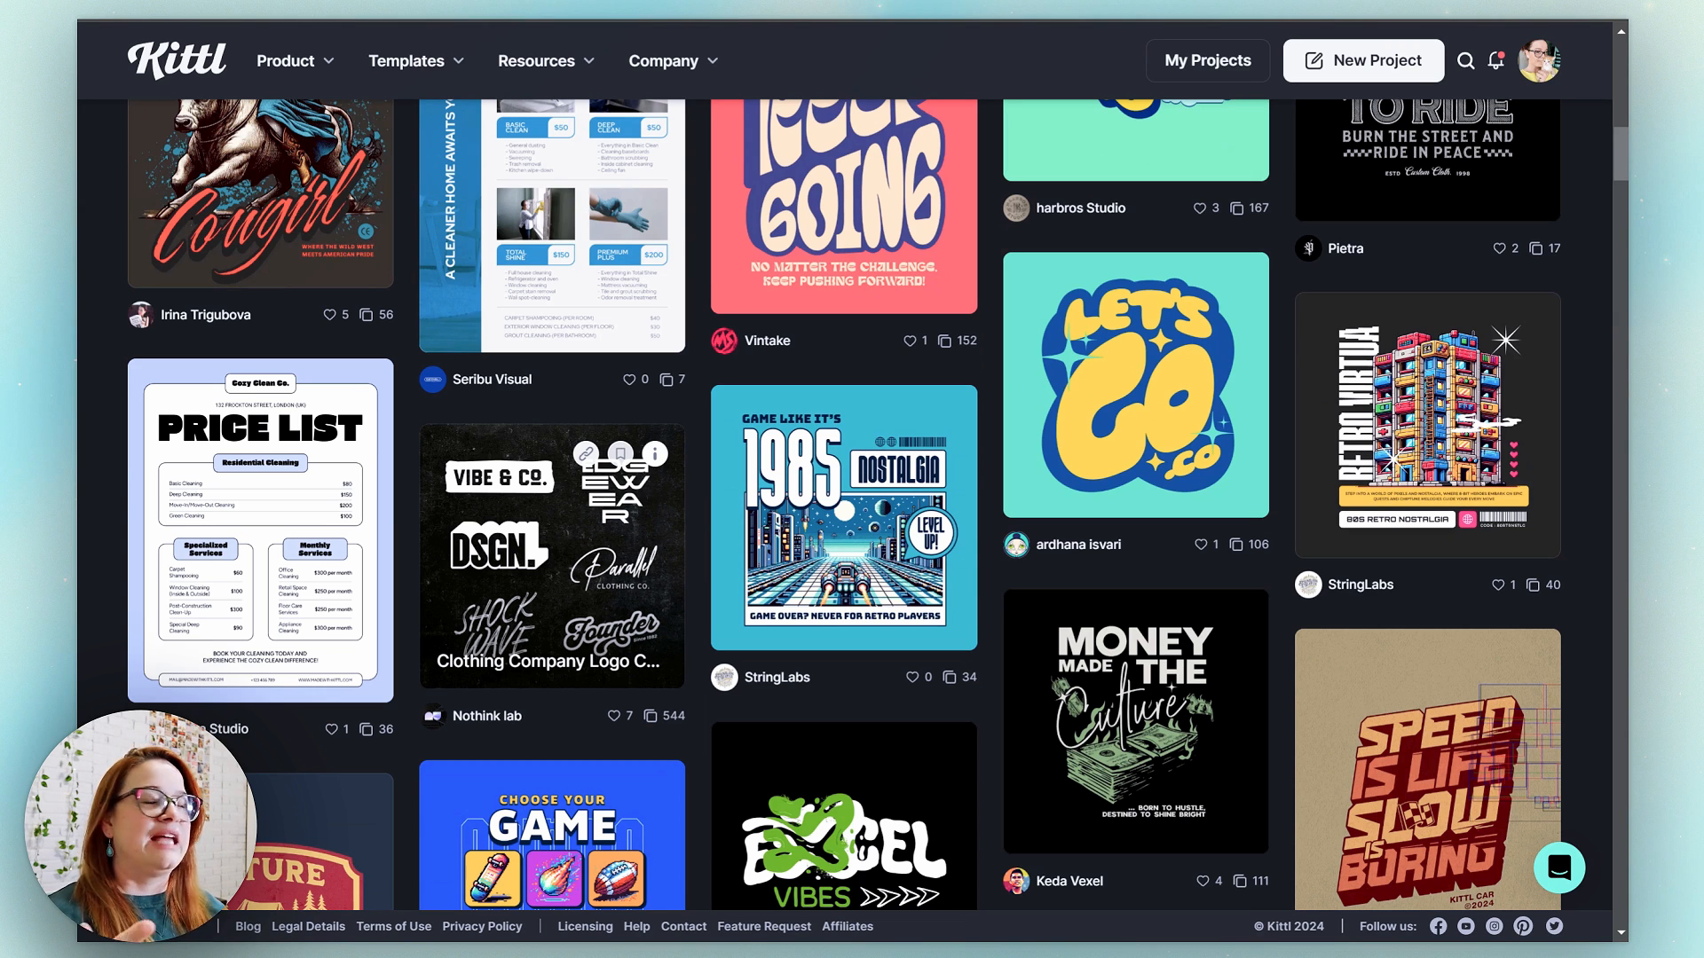
scroll(805, 754, down, 9)
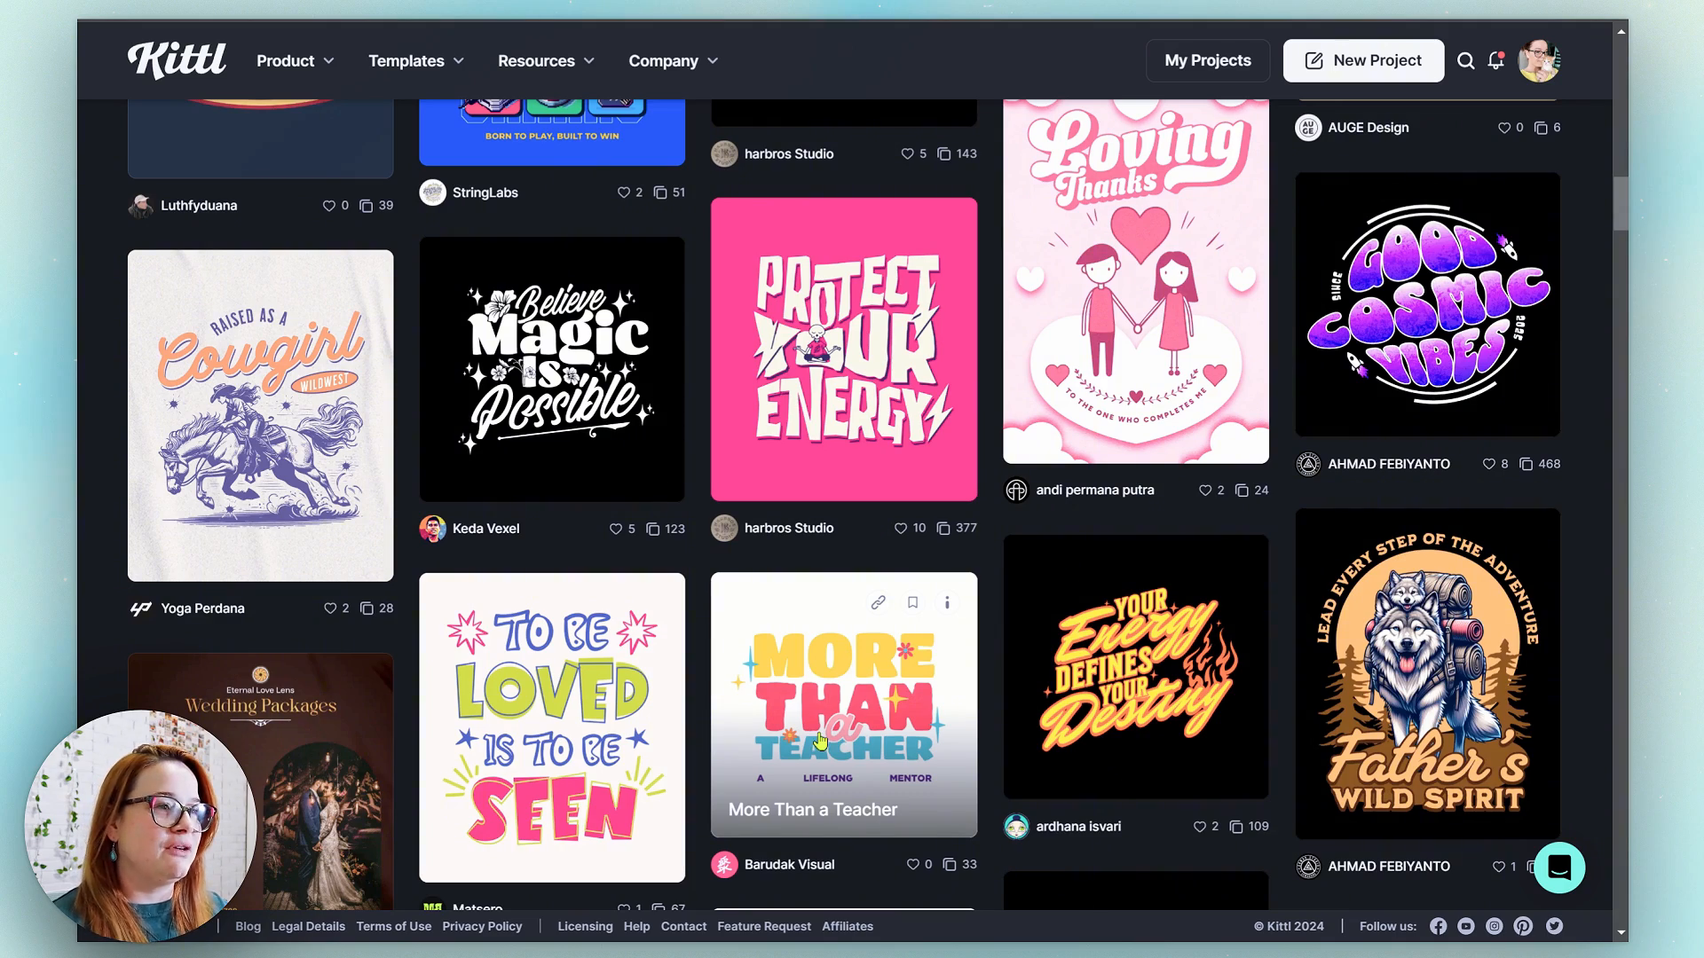
scroll(1431, 414, down, 5)
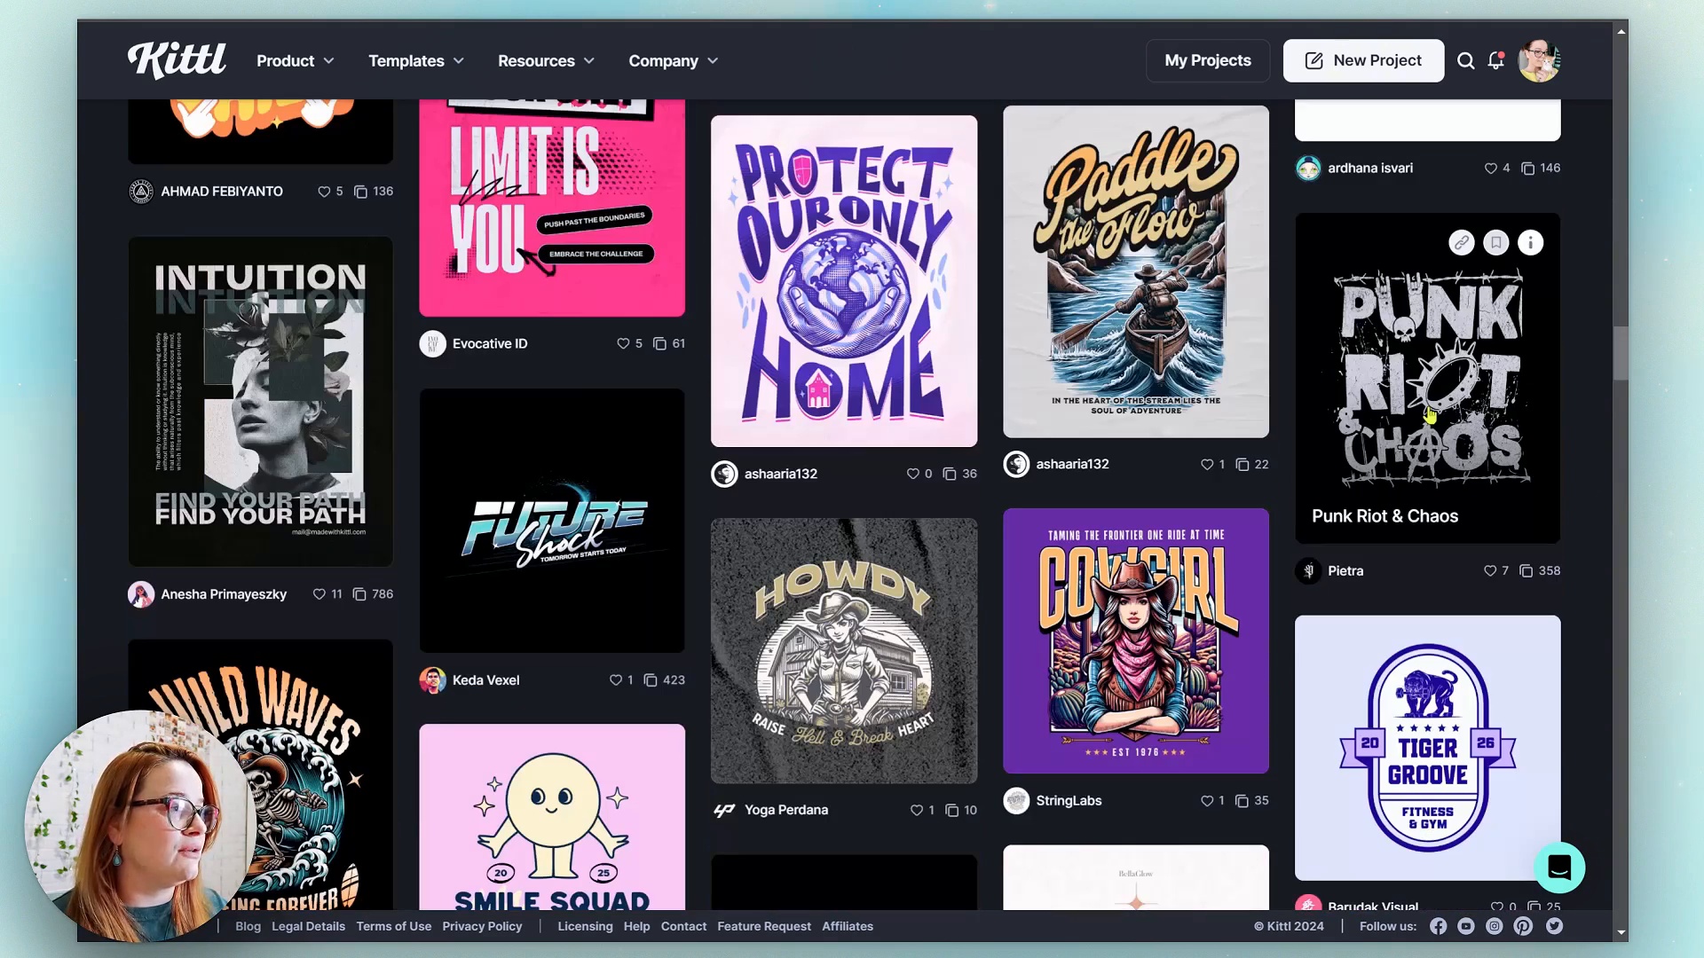
click(1431, 415)
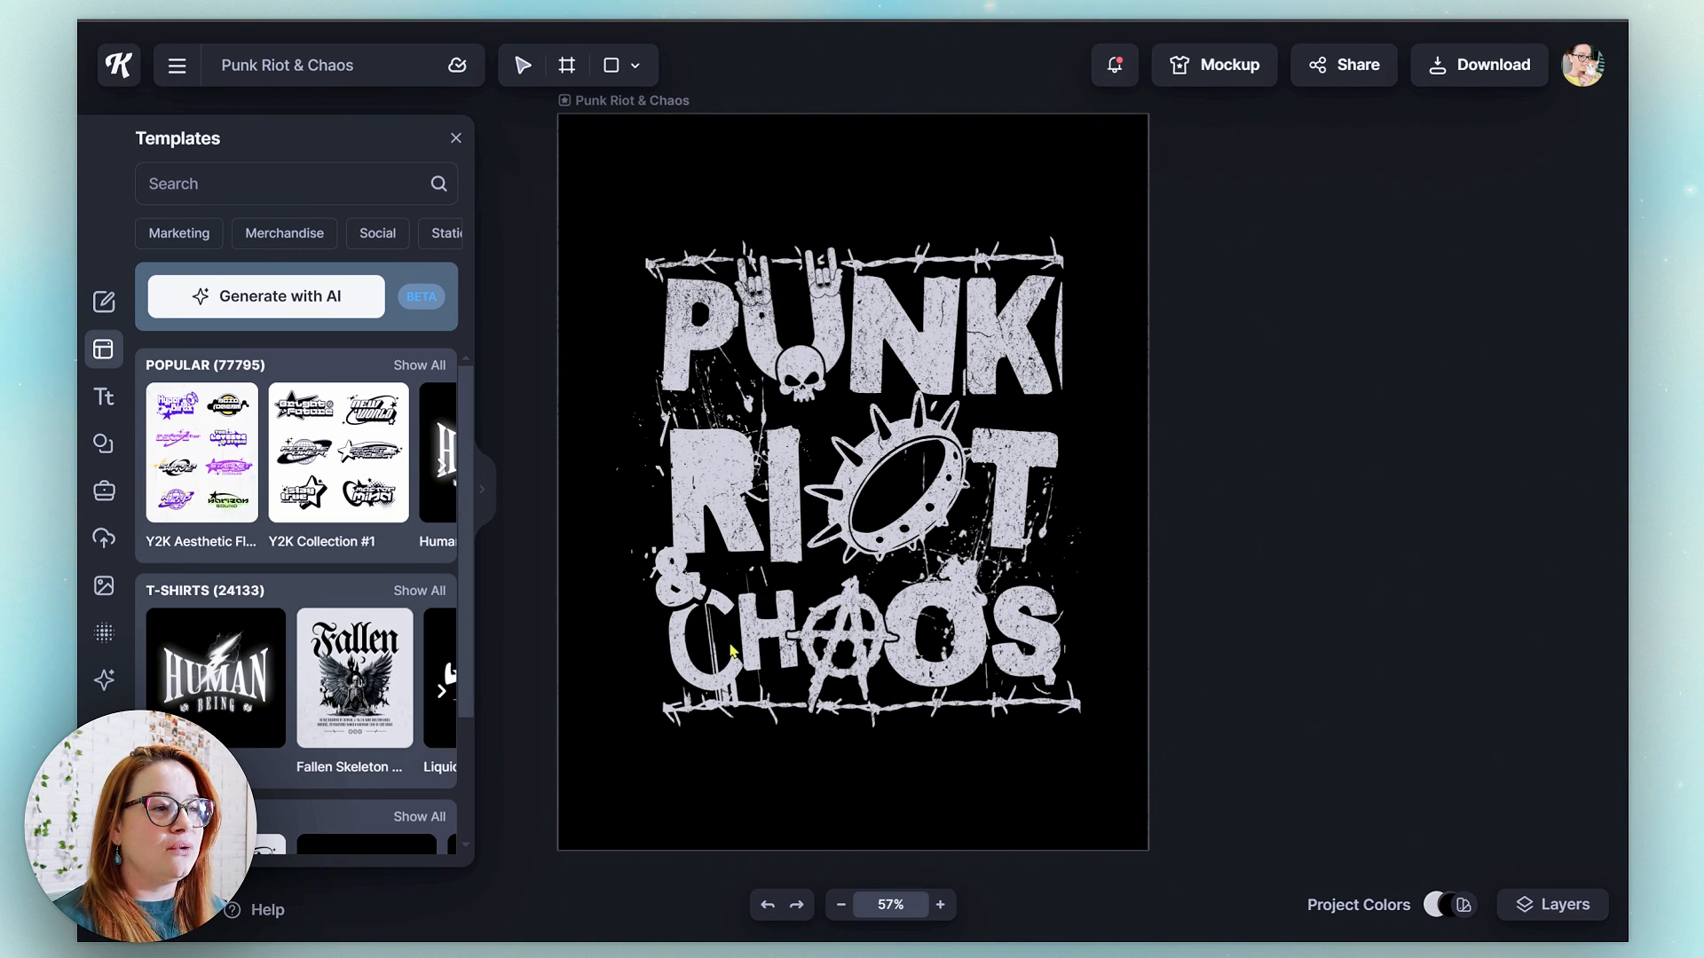
- Replace the "CH" of CHAOS with "N" and move the circled A up beside it
click(757, 645)
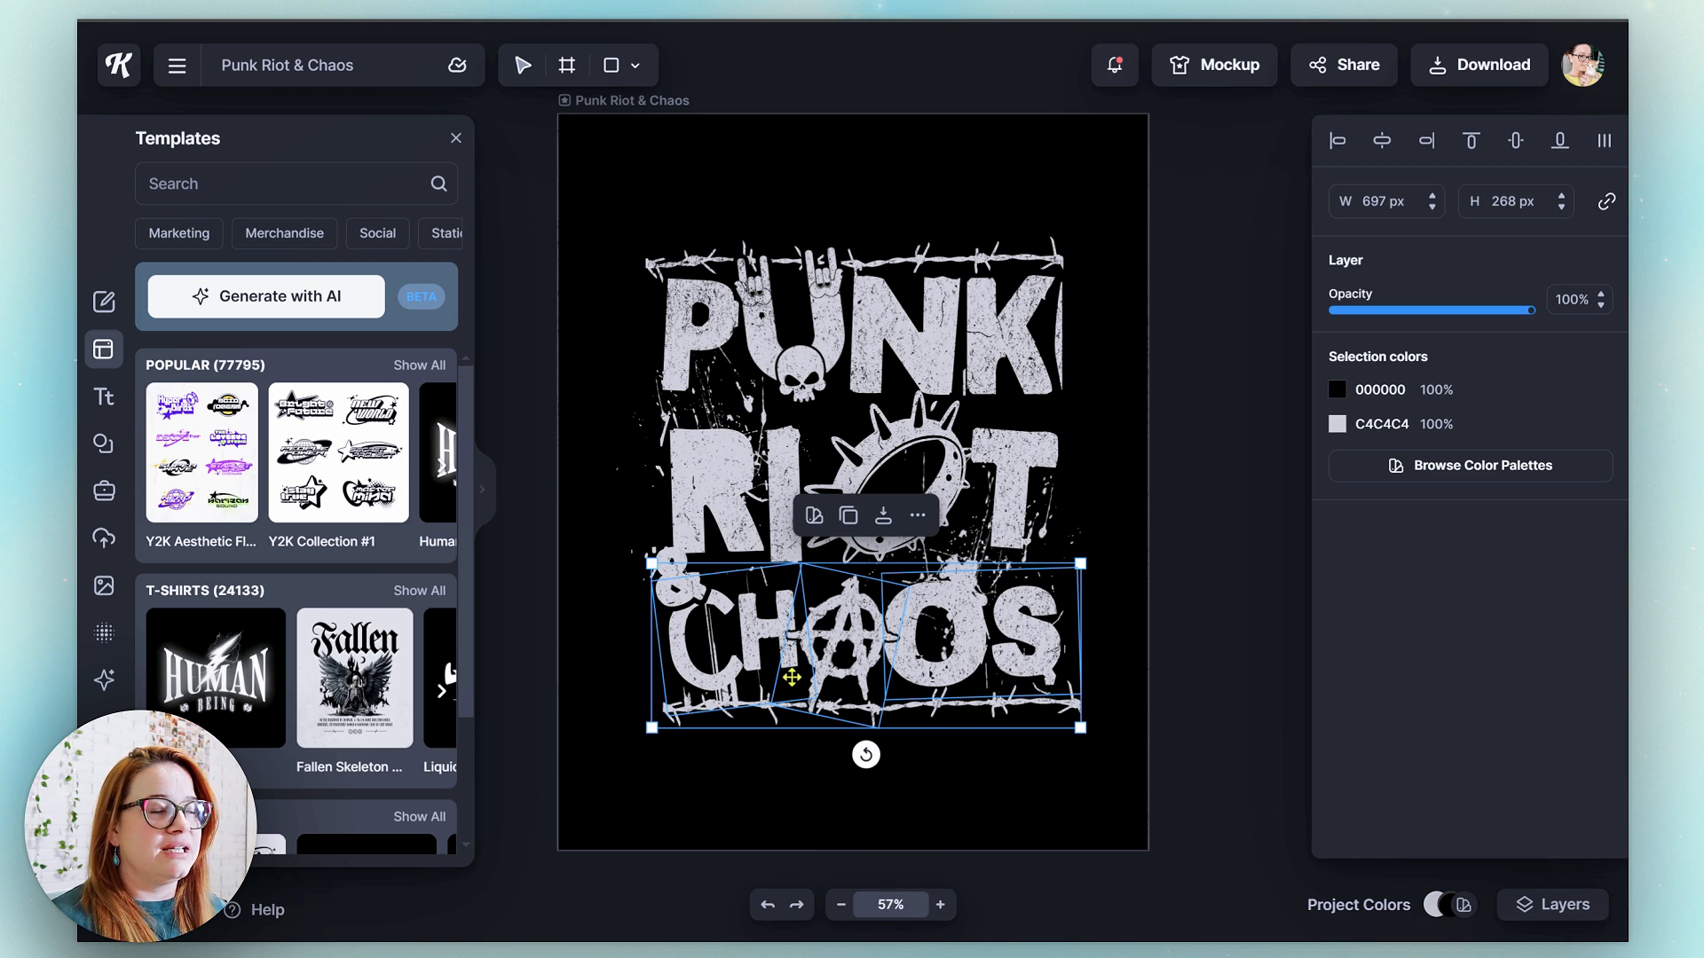
key(Escape)
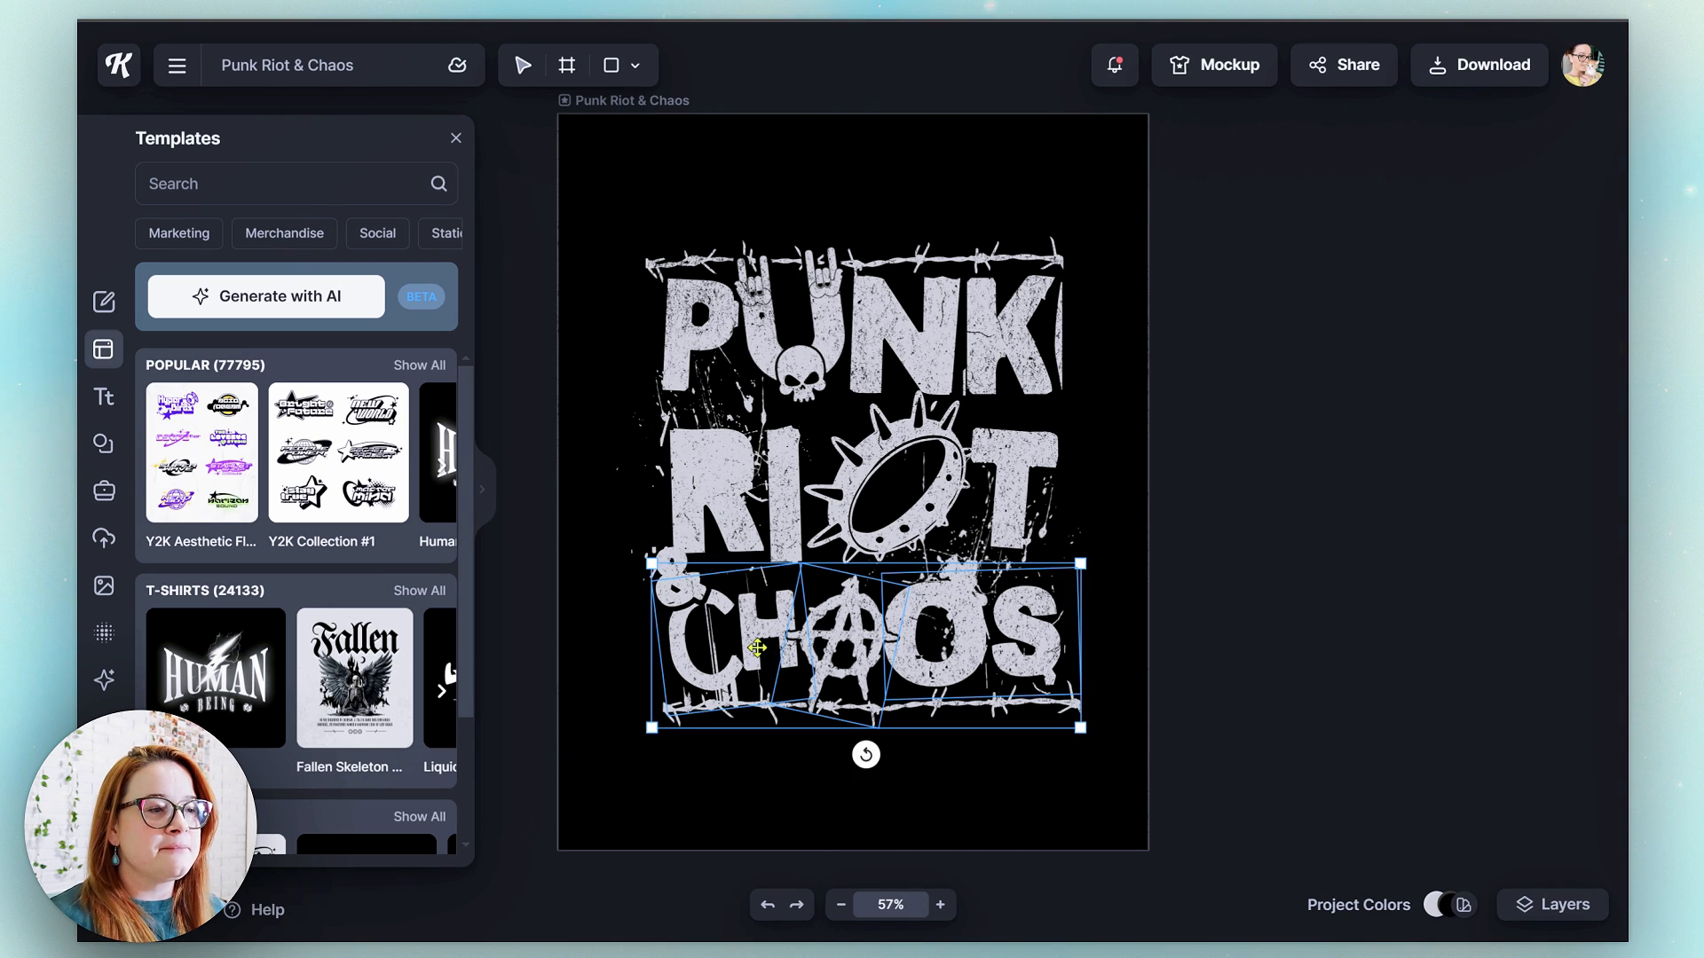
double_click(757, 648)
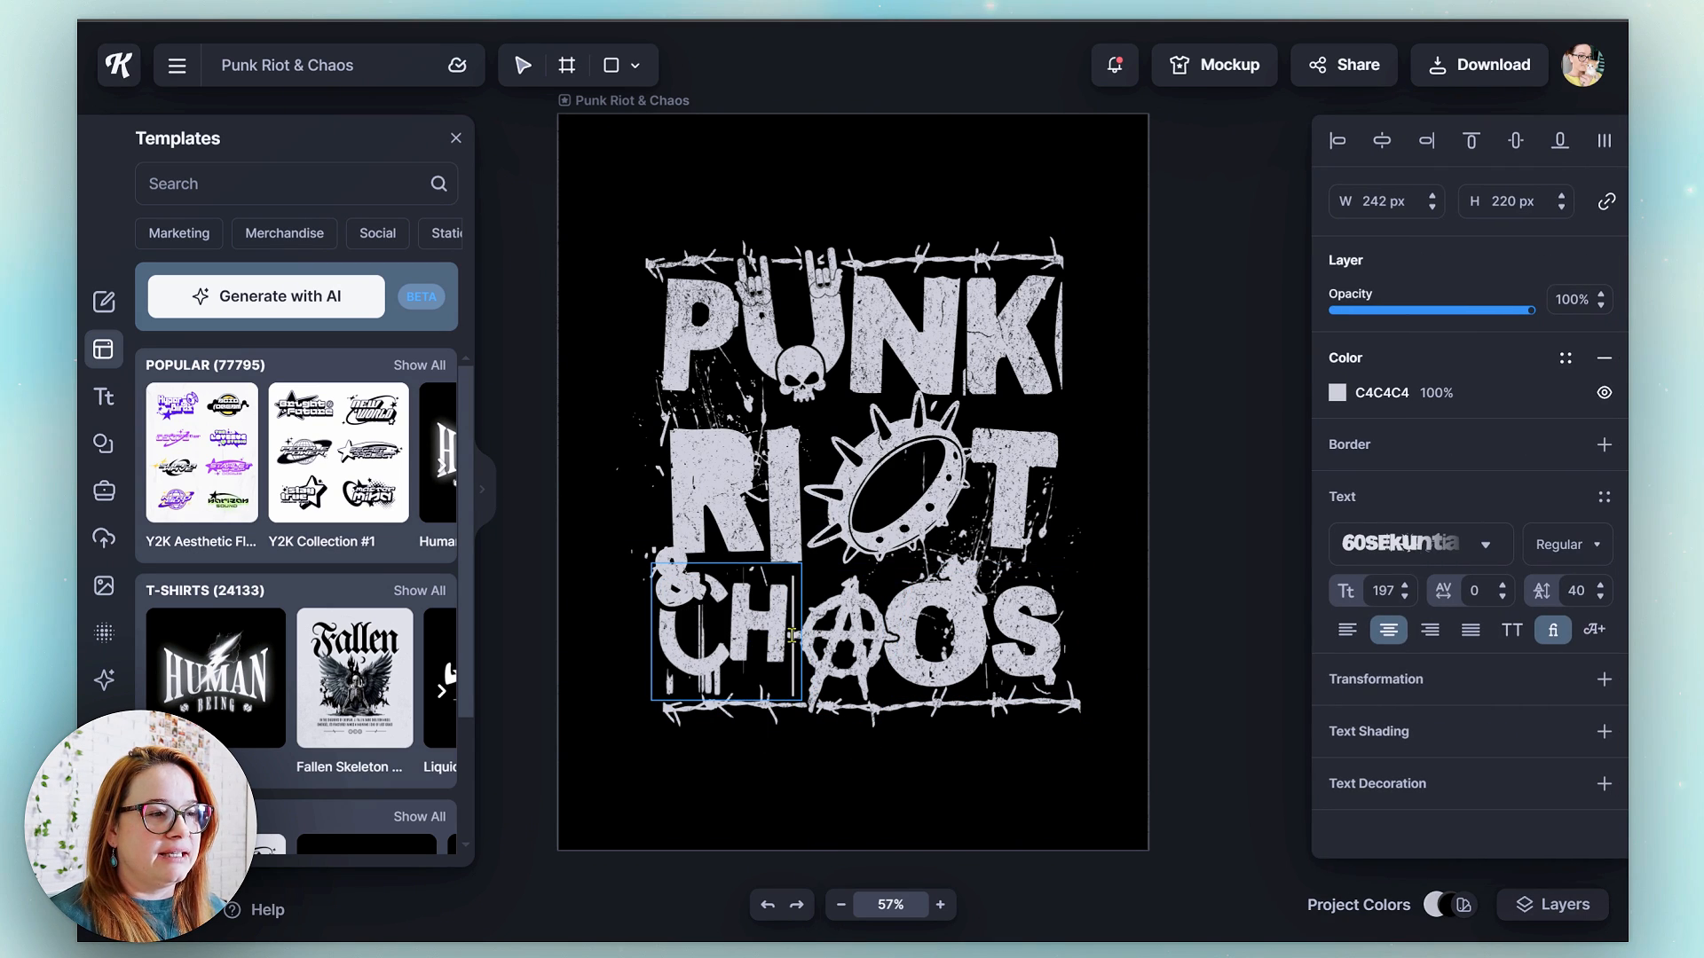
drag(792, 635, 663, 637)
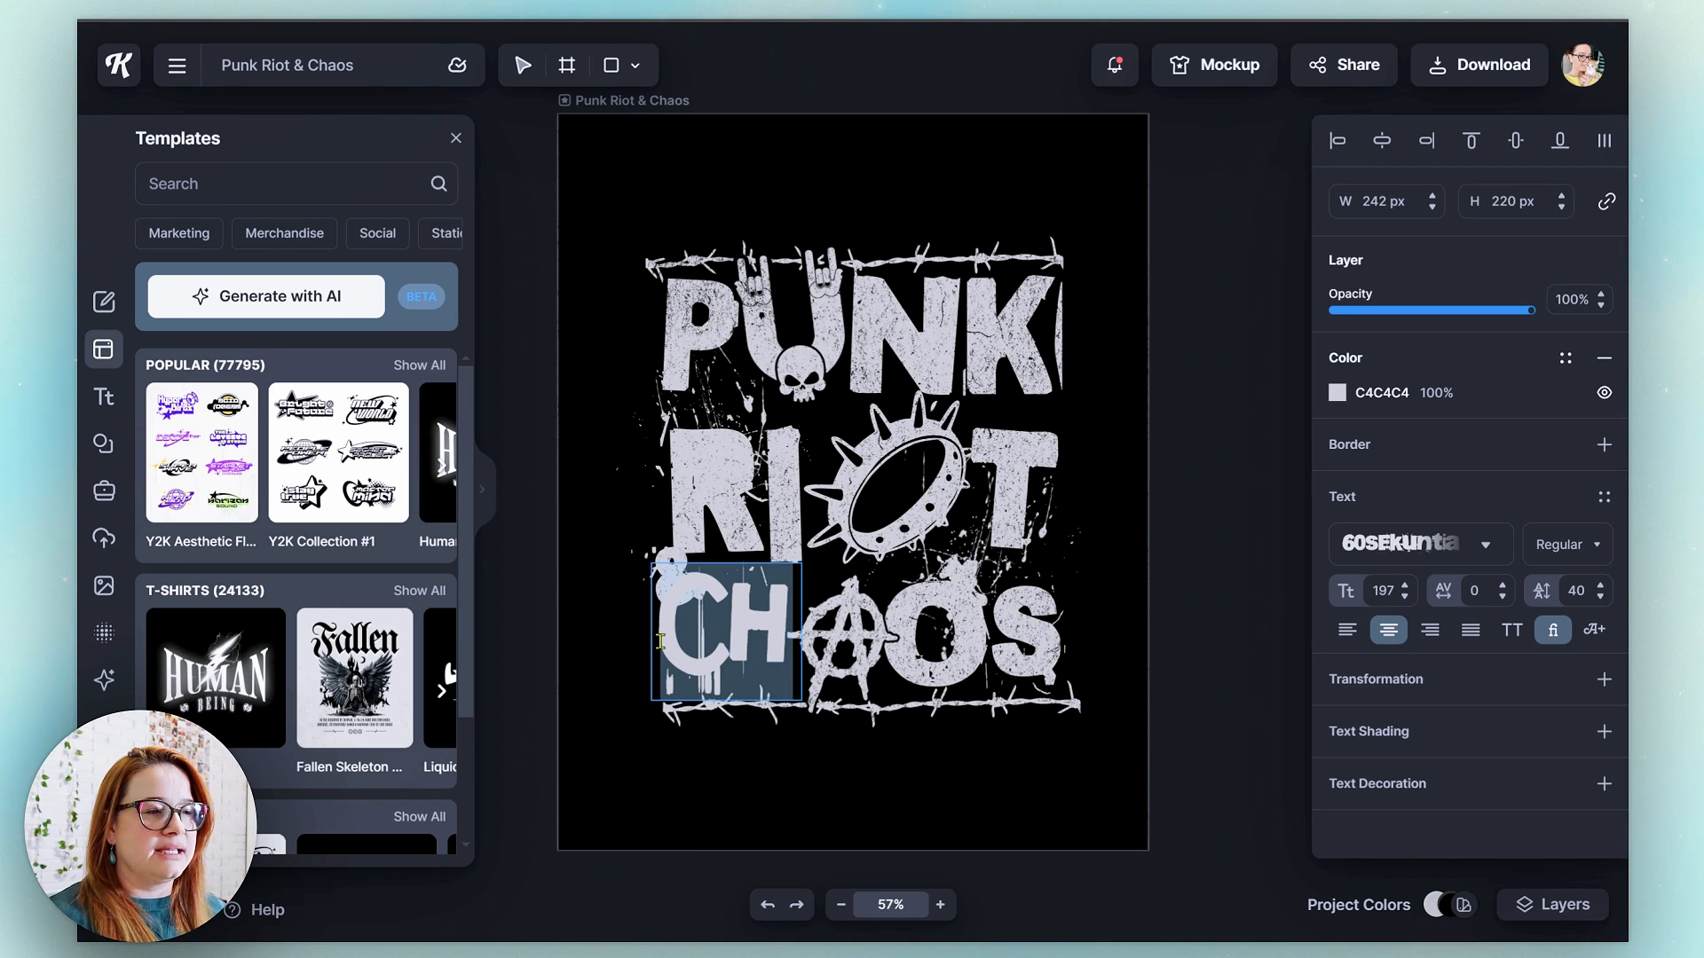
text(N)
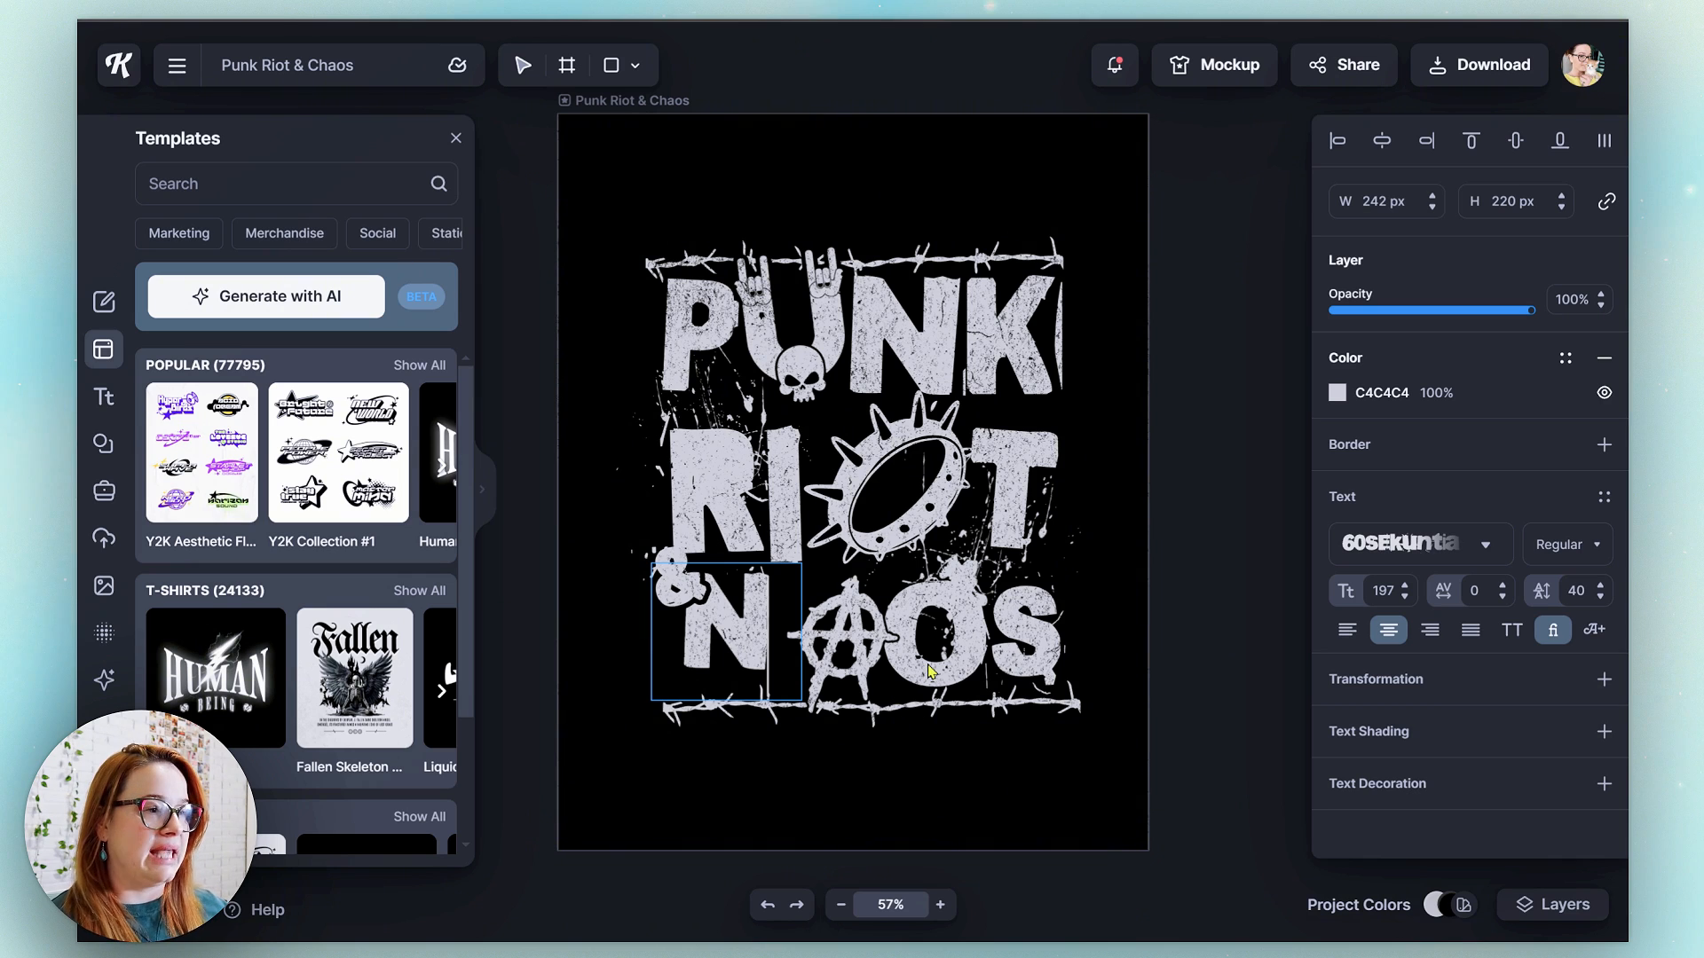
key(Escape)
click(843, 653)
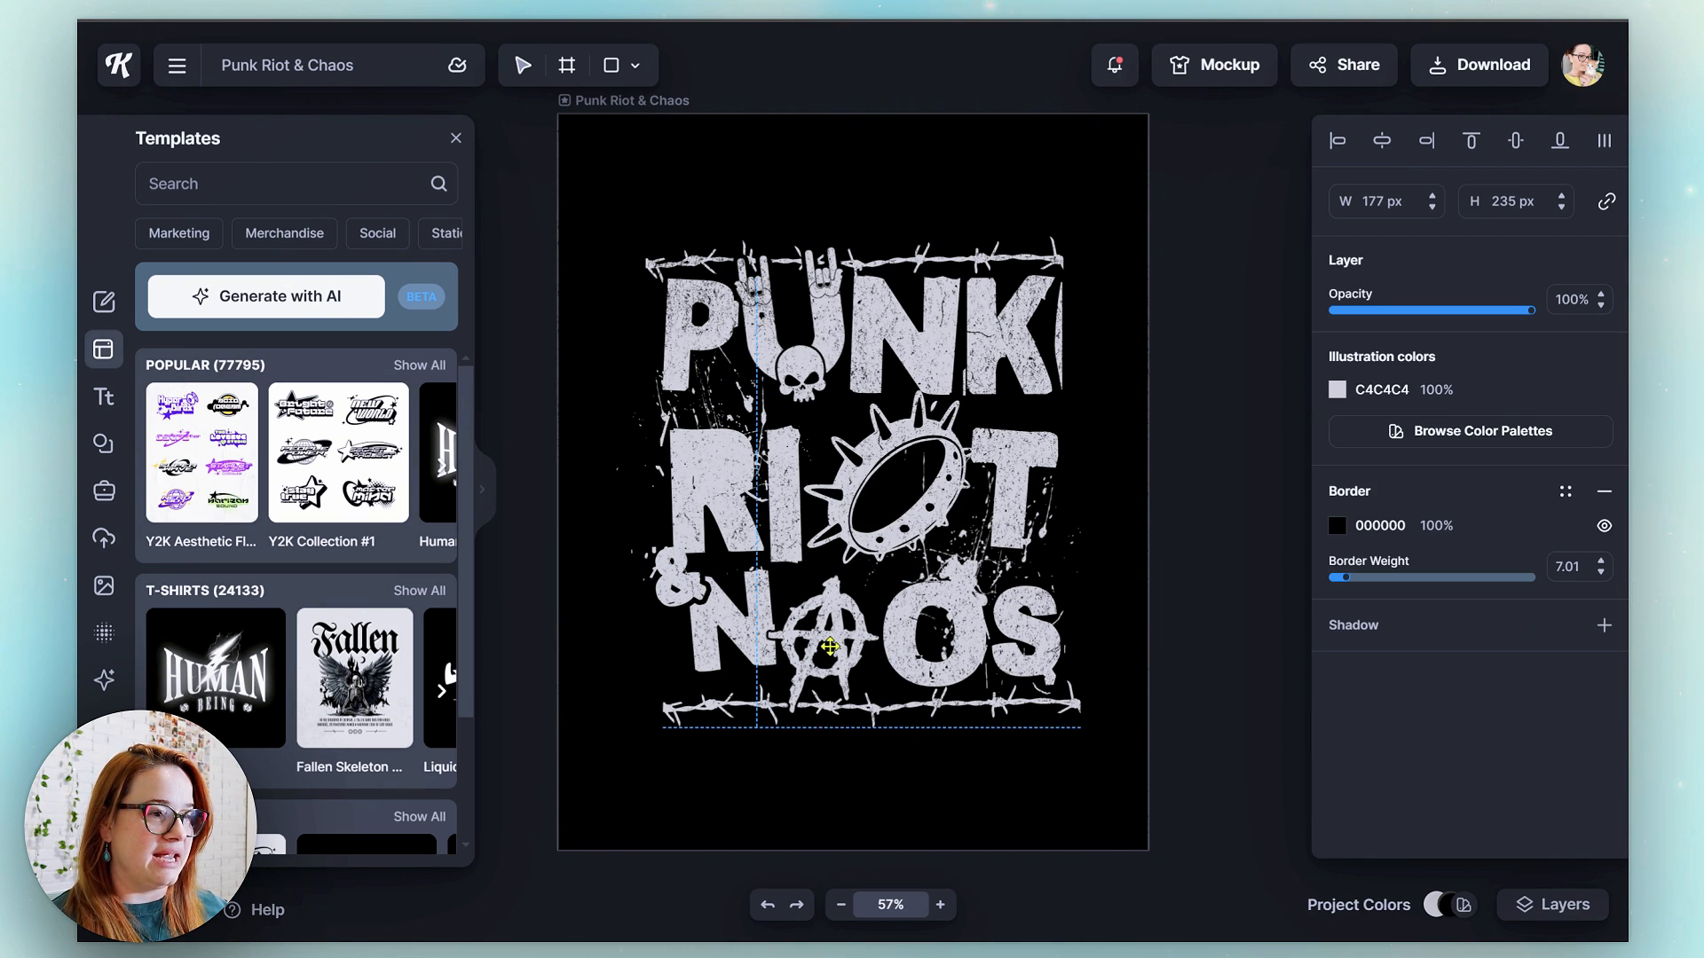
- Replace the "O" before the final S with "p" and move the whole third line down, clear of RIOT
click(941, 685)
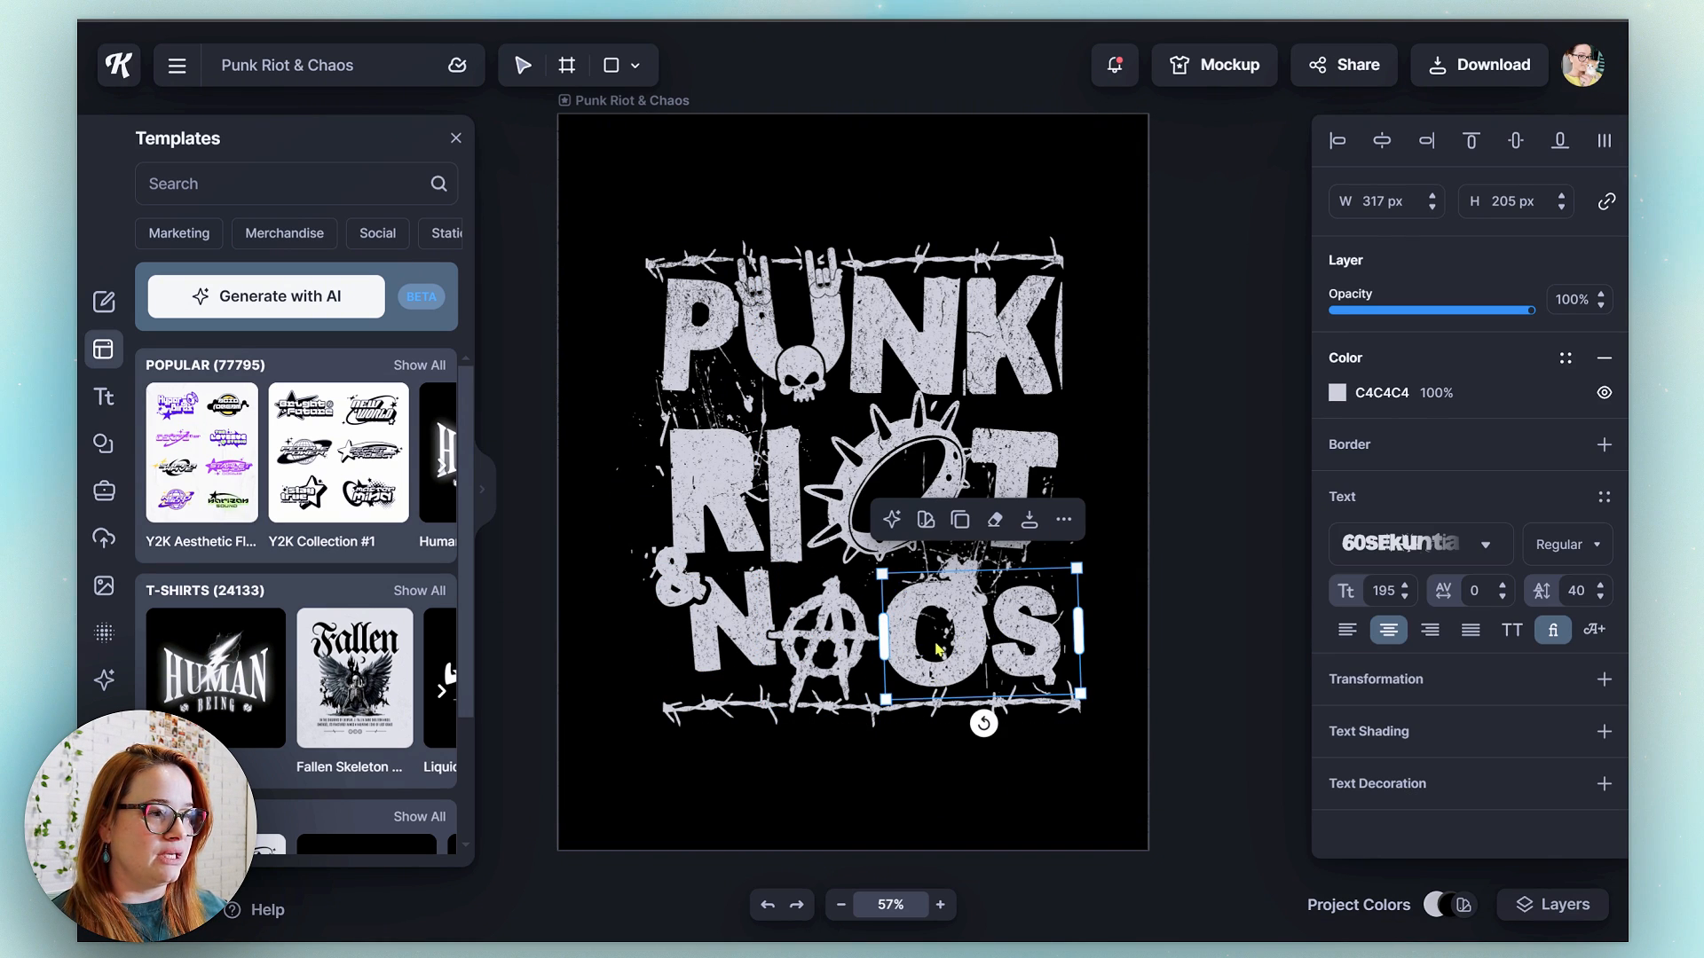
double_click(977, 638)
drag(988, 637, 946, 712)
text(p)
click(1122, 707)
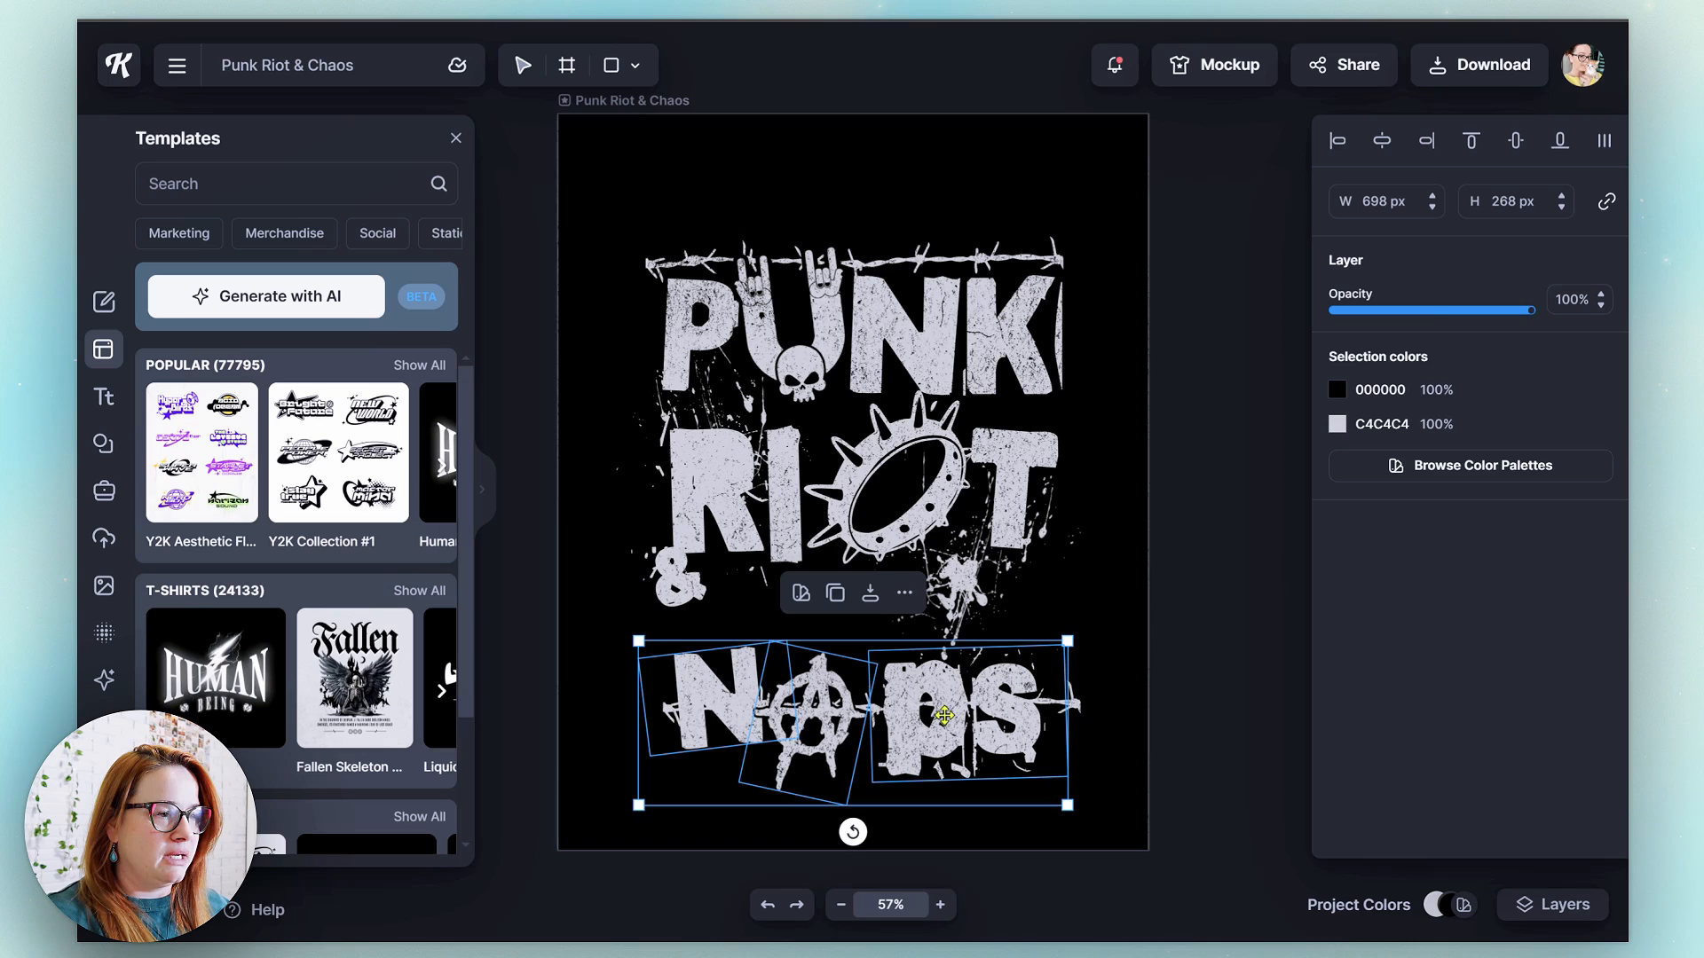
- Separate the paint splatter beneath the T from its group and move it up over the K of PUNK
click(977, 607)
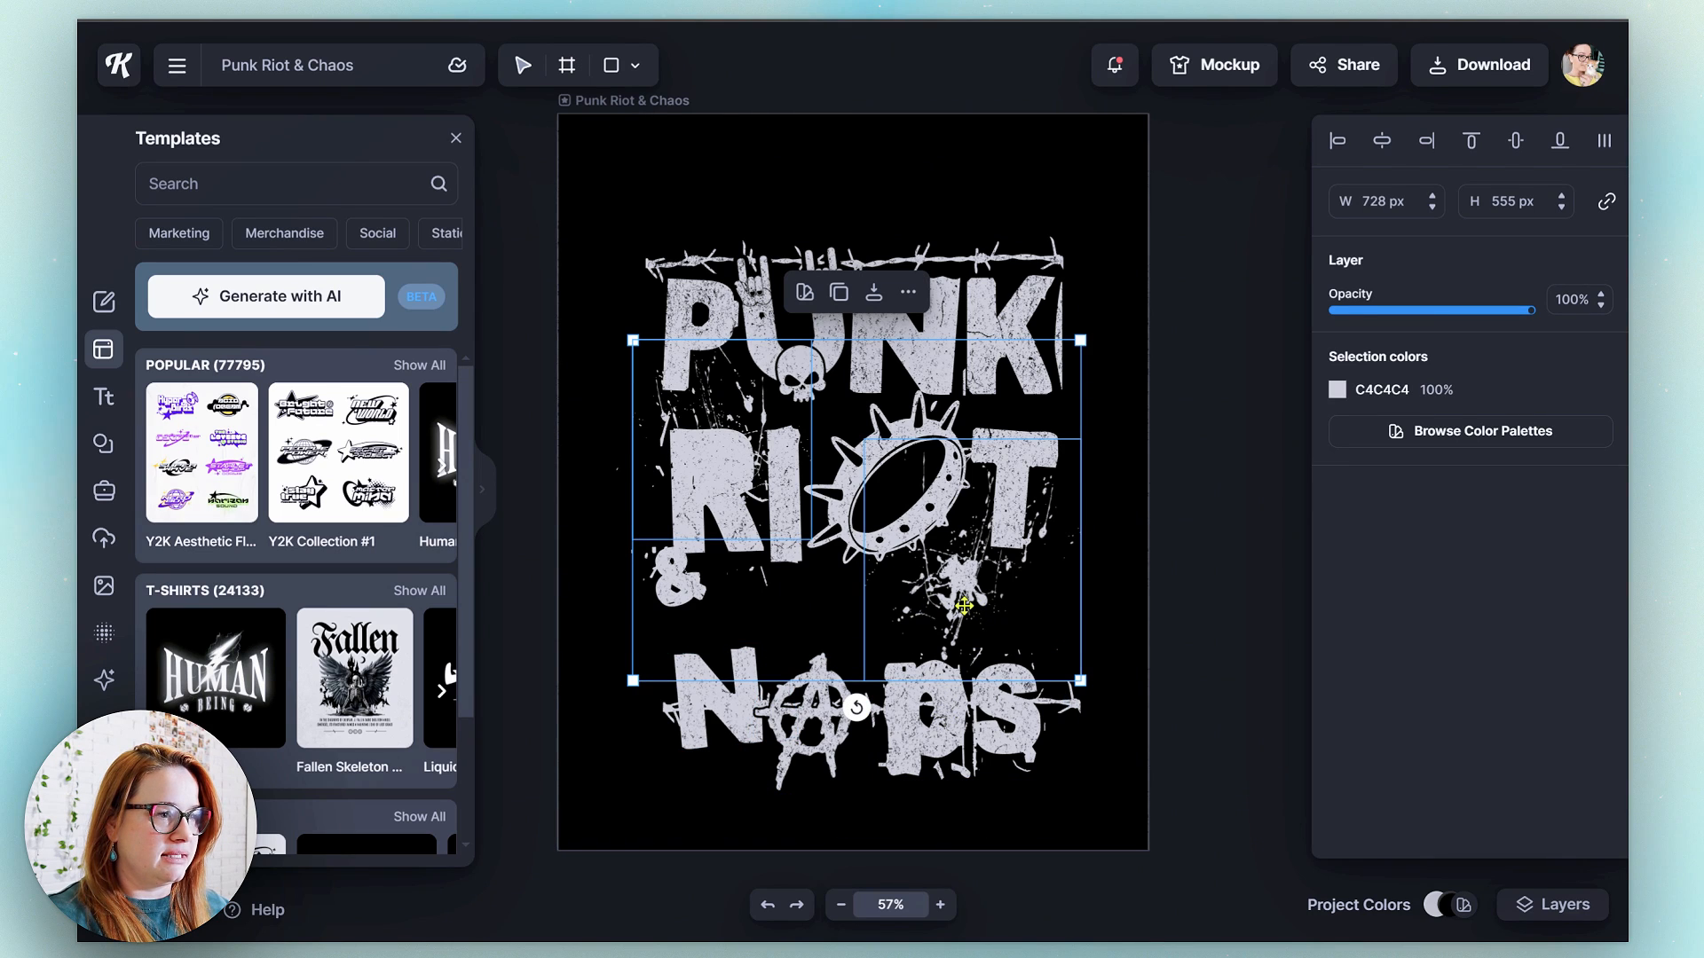
right_click(965, 606)
click(1036, 646)
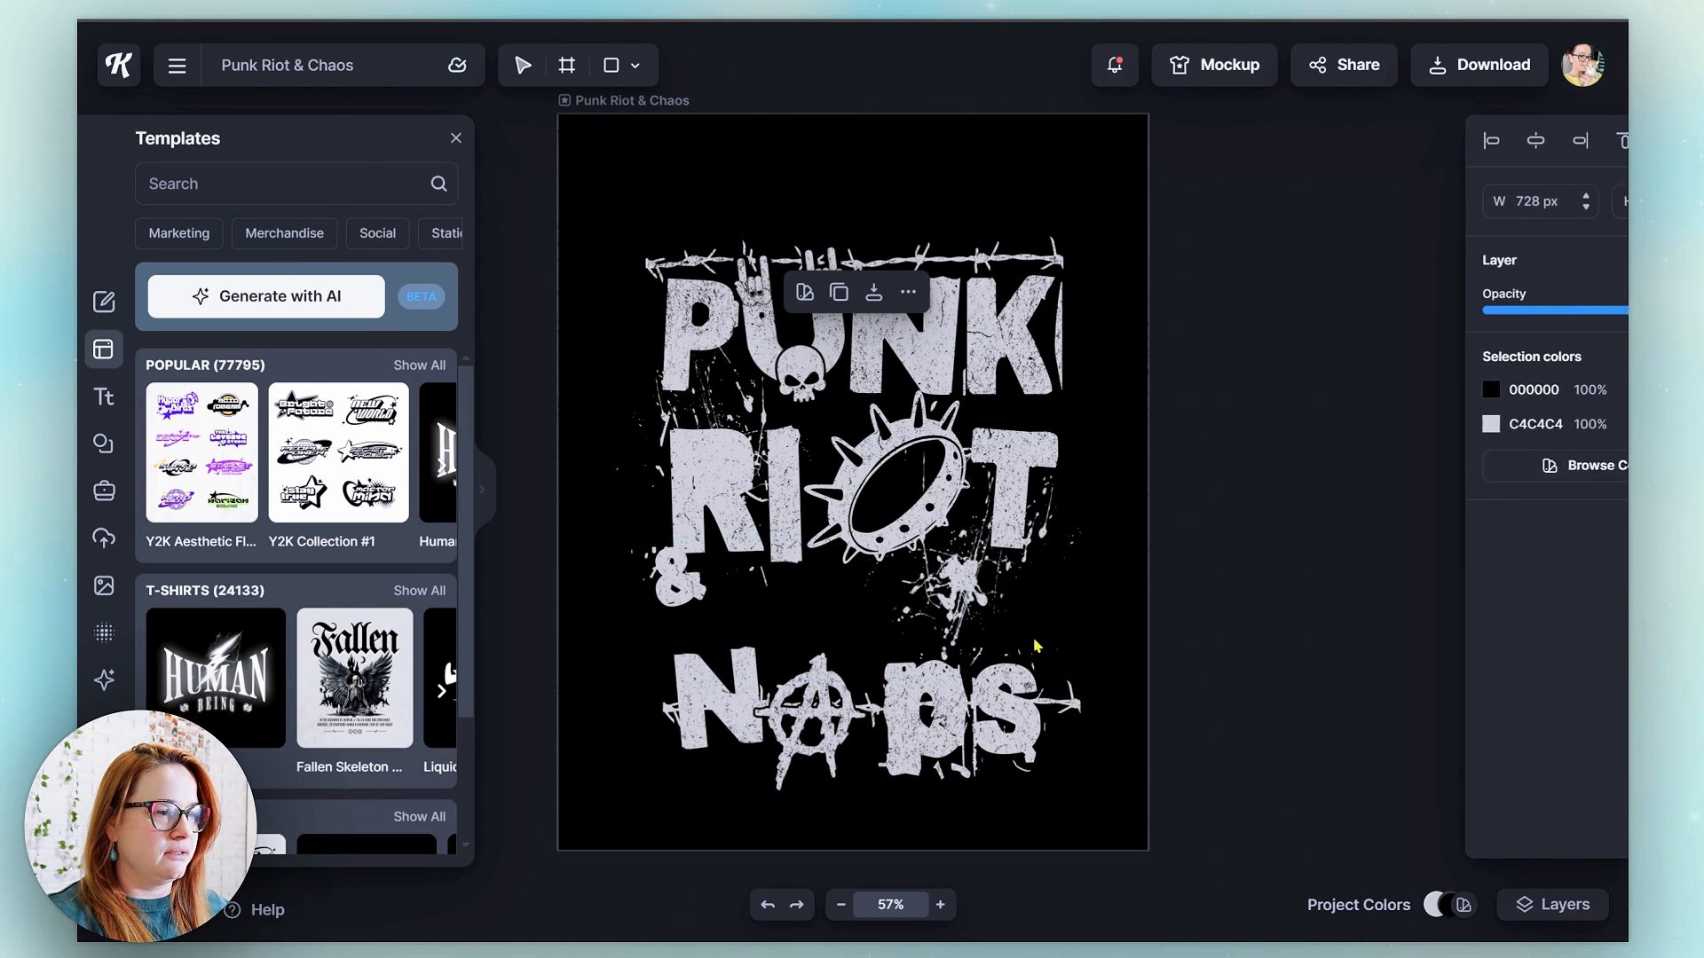
click(1036, 646)
drag(959, 599, 1012, 308)
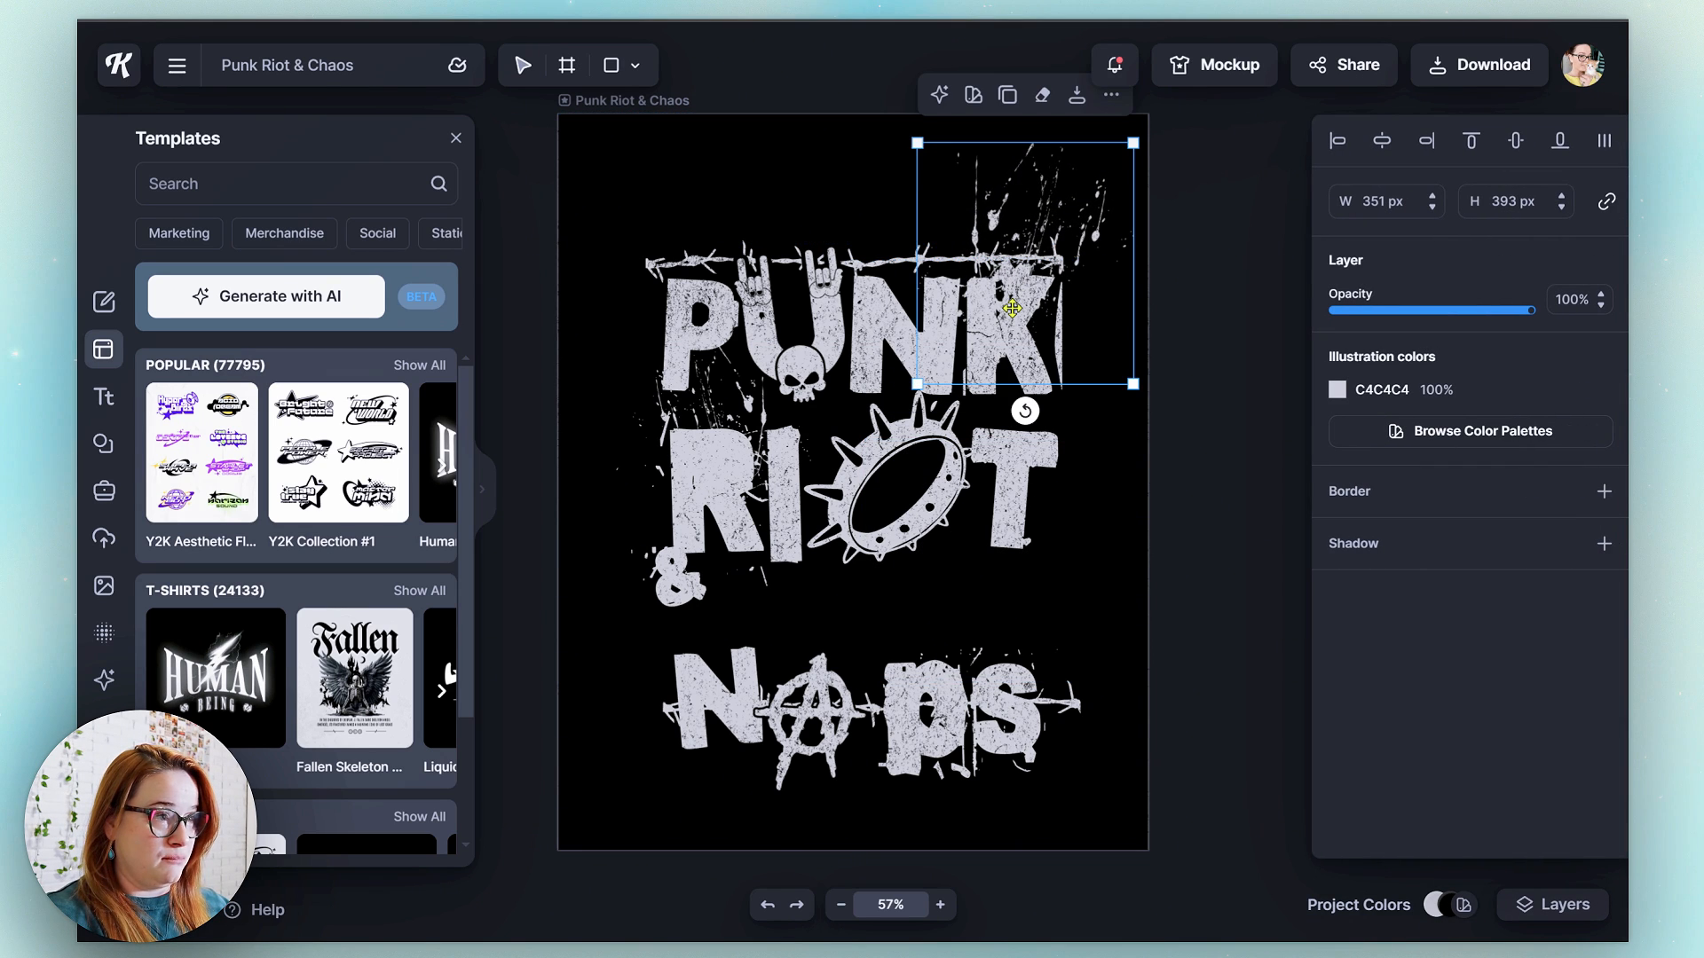
- Enlarge the combined N, circled A and "ps" to about 865 × 332 px and place them just below RIOT
click(911, 708)
click(911, 708)
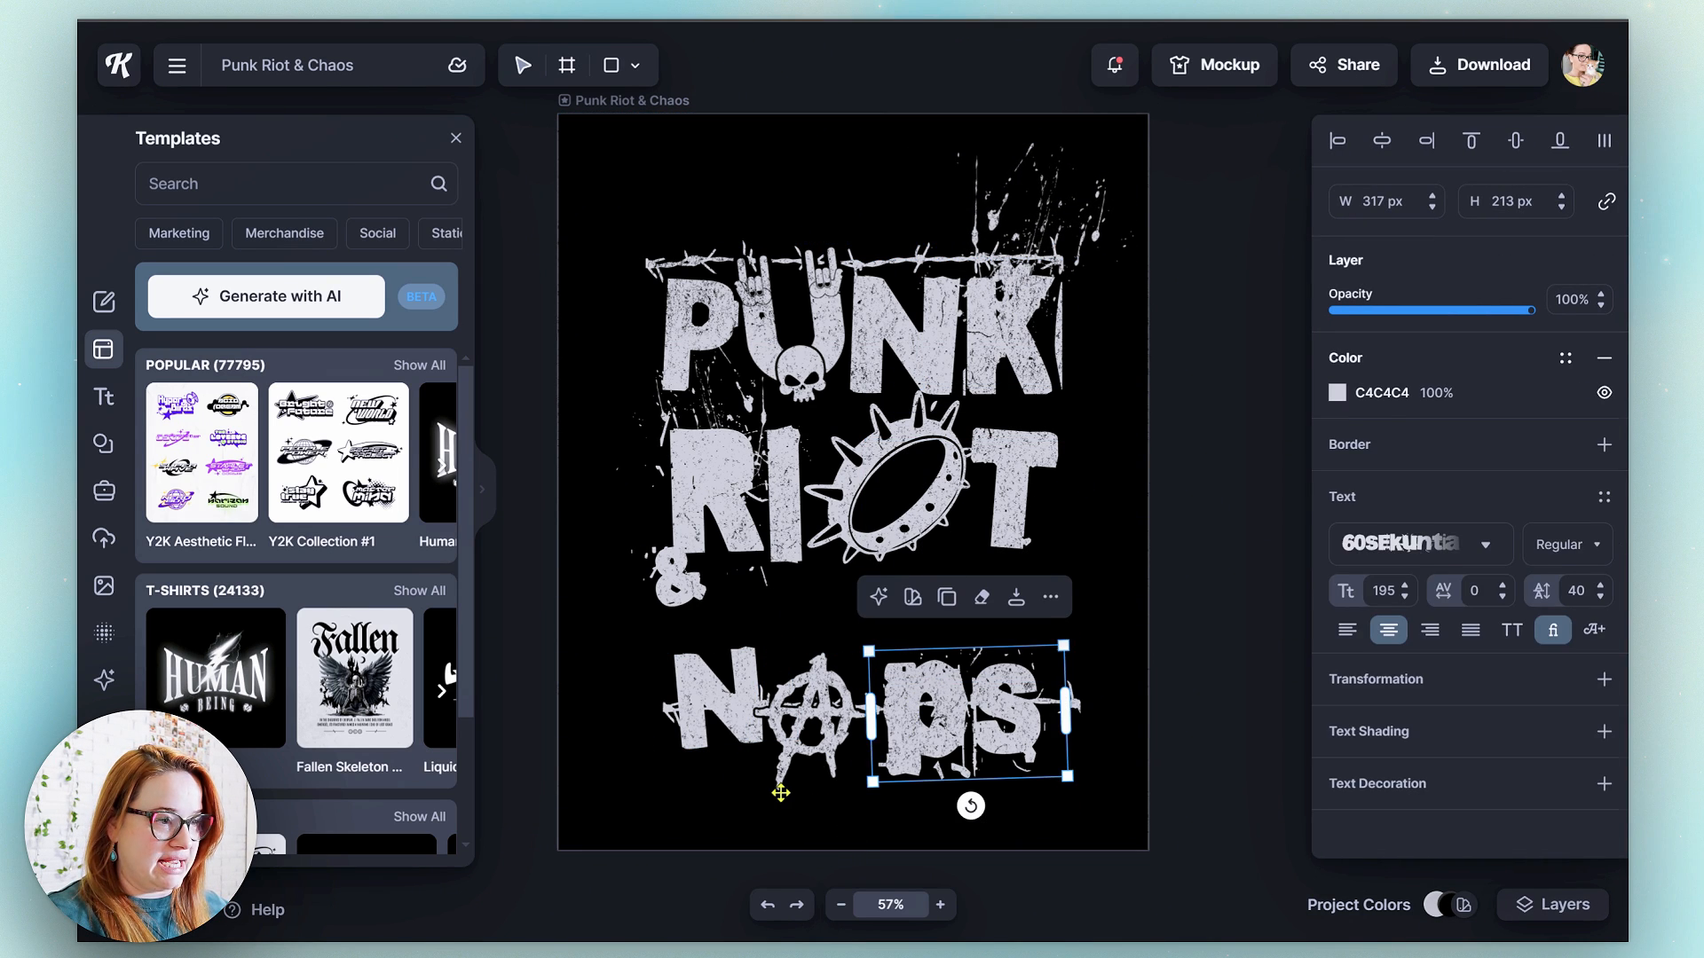
click(781, 793)
click(599, 690)
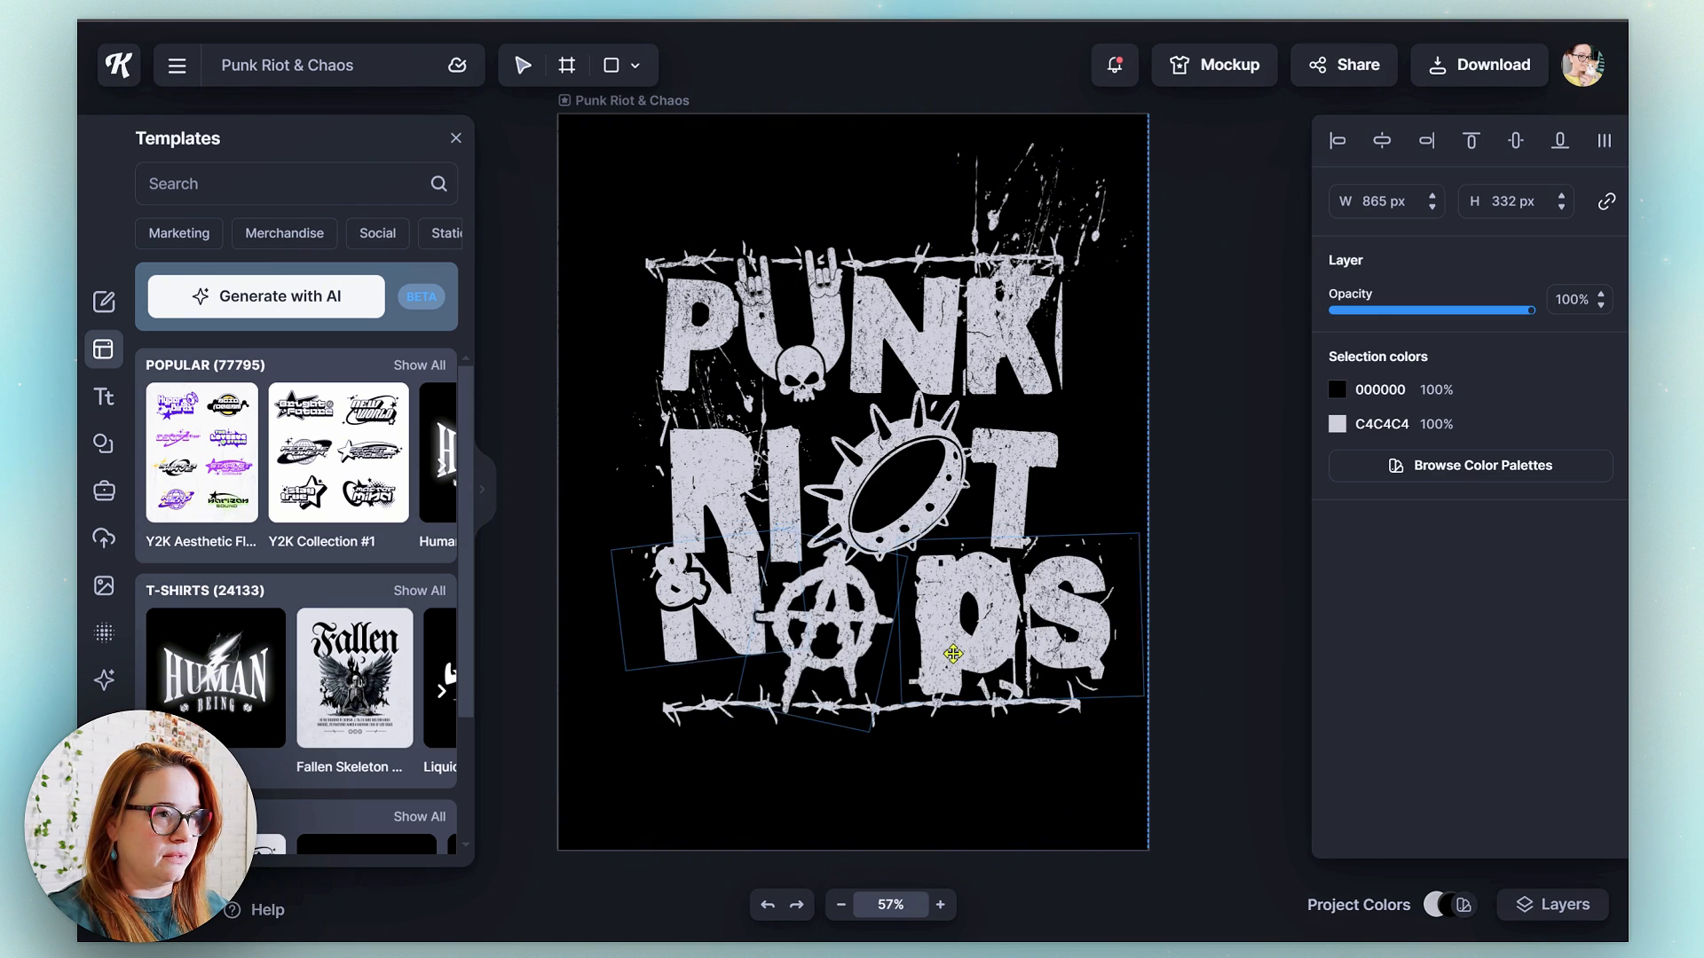
drag(952, 654, 937, 667)
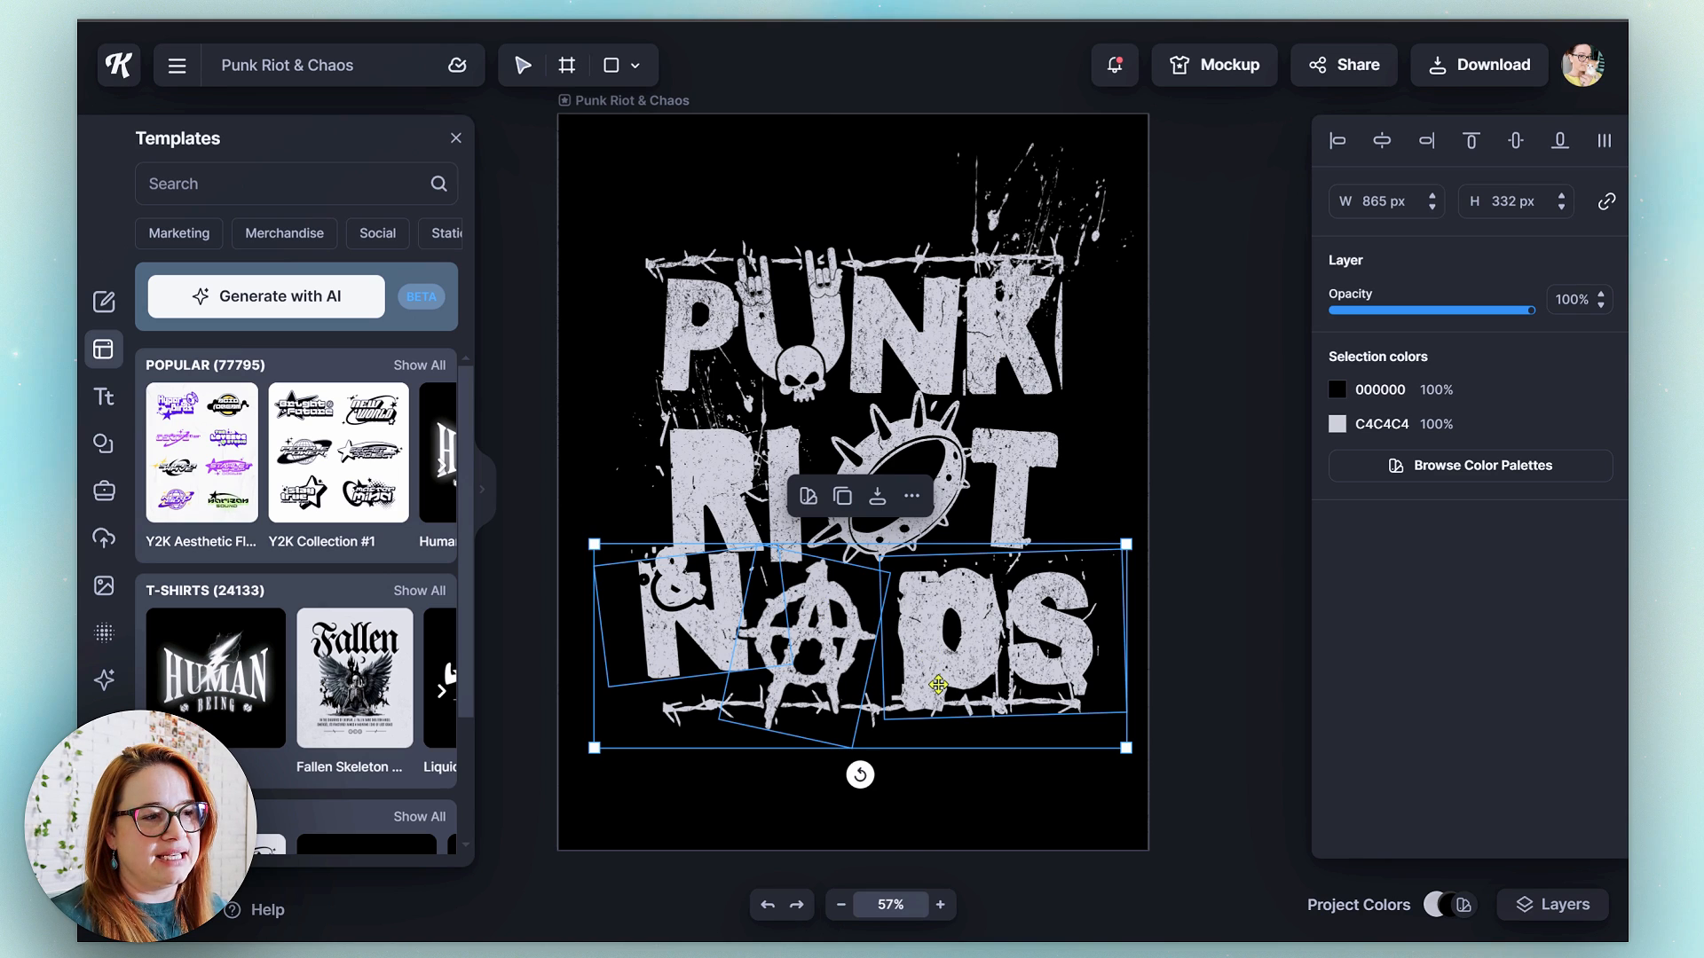
mouse_move(939, 684)
mouse_down()
mouse_move(925, 659)
mouse_move(949, 710)
mouse_move(923, 655)
mouse_move(936, 702)
mouse_move(920, 721)
mouse_move(924, 659)
mouse_move(913, 721)
mouse_move(932, 579)
mouse_move(938, 710)
mouse_up()
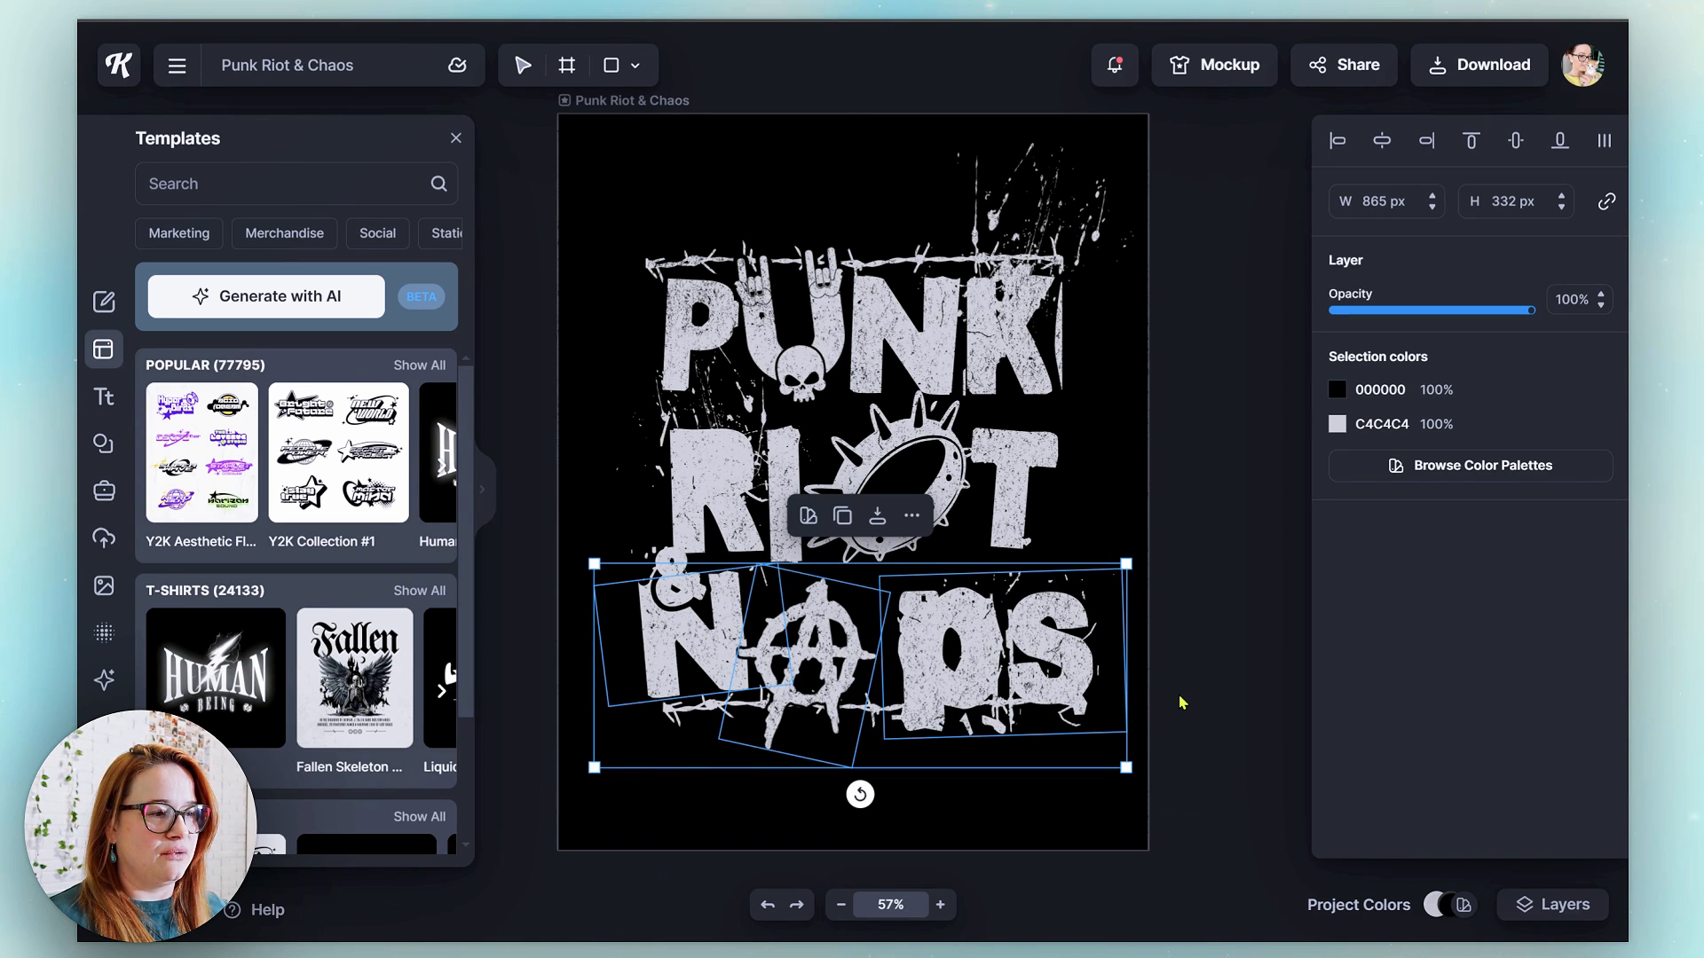
- Shrink RIOT to about 634 × 273 px, shift it right above the last word, and place the ampersand in front of it
click(1149, 670)
click(843, 505)
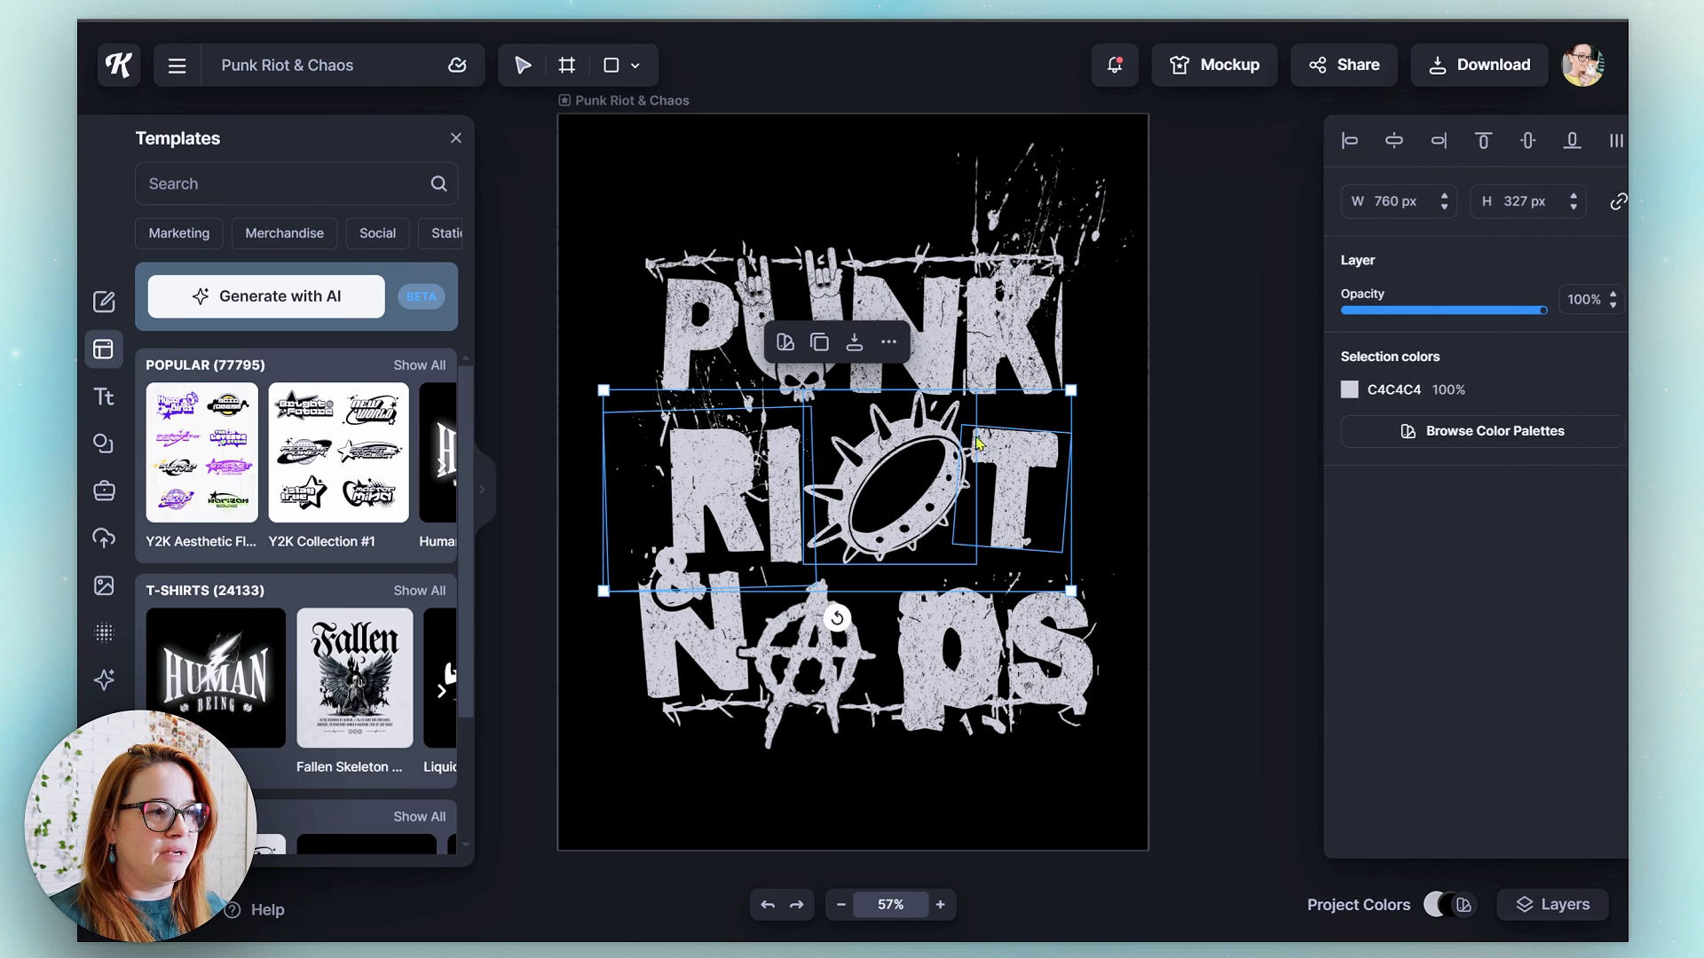
drag(1065, 388, 1003, 432)
drag(812, 501, 874, 509)
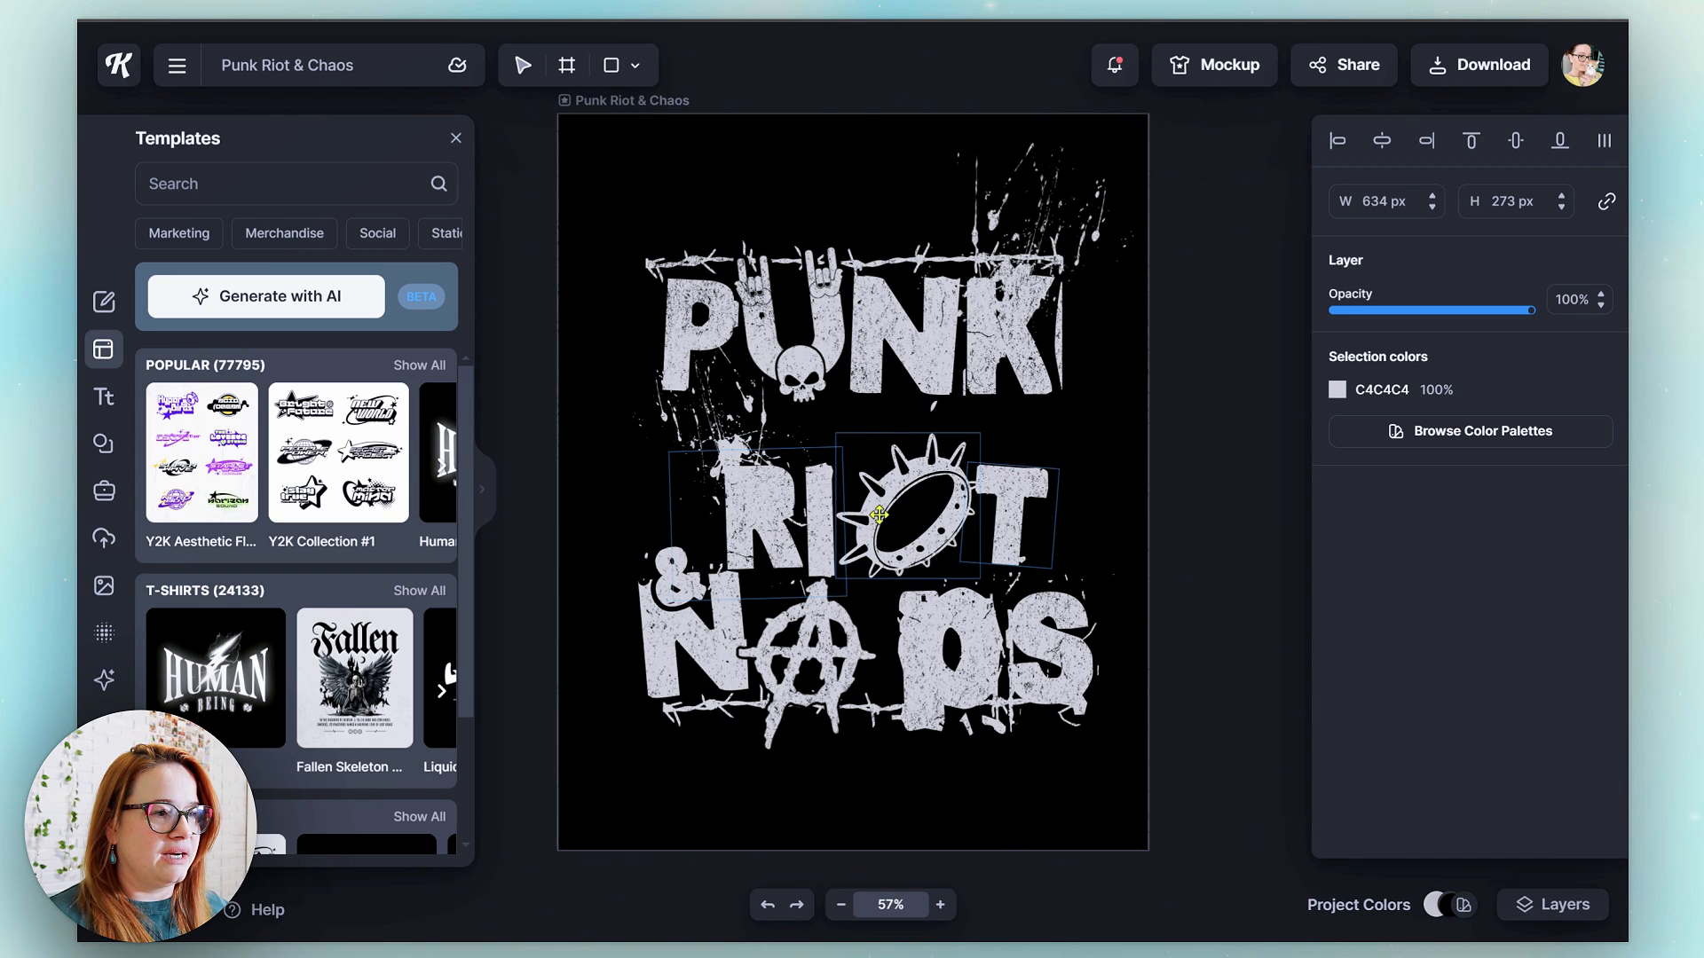
click(680, 545)
mouse_move(680, 545)
mouse_down()
mouse_move(702, 559)
mouse_move(677, 538)
mouse_up()
- Lower PUNK closer to RIOT and move both barbed-wire strips down to frame the three text lines
click(871, 383)
drag(893, 359, 904, 408)
click(955, 263)
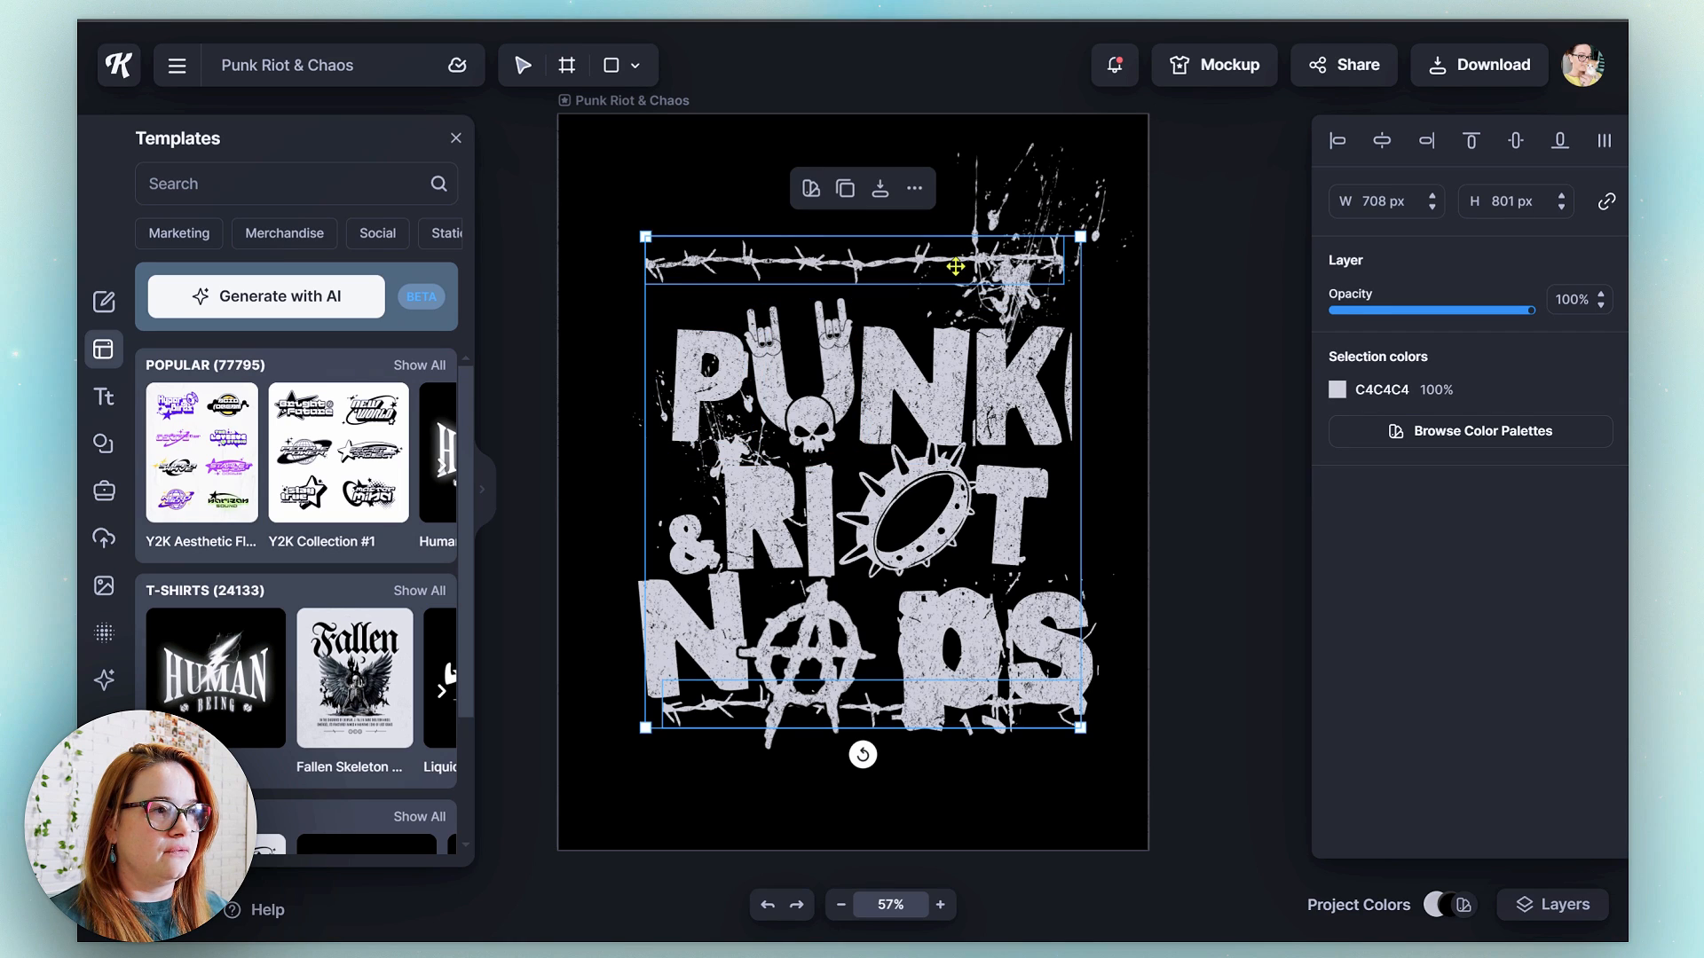
drag(955, 262, 956, 306)
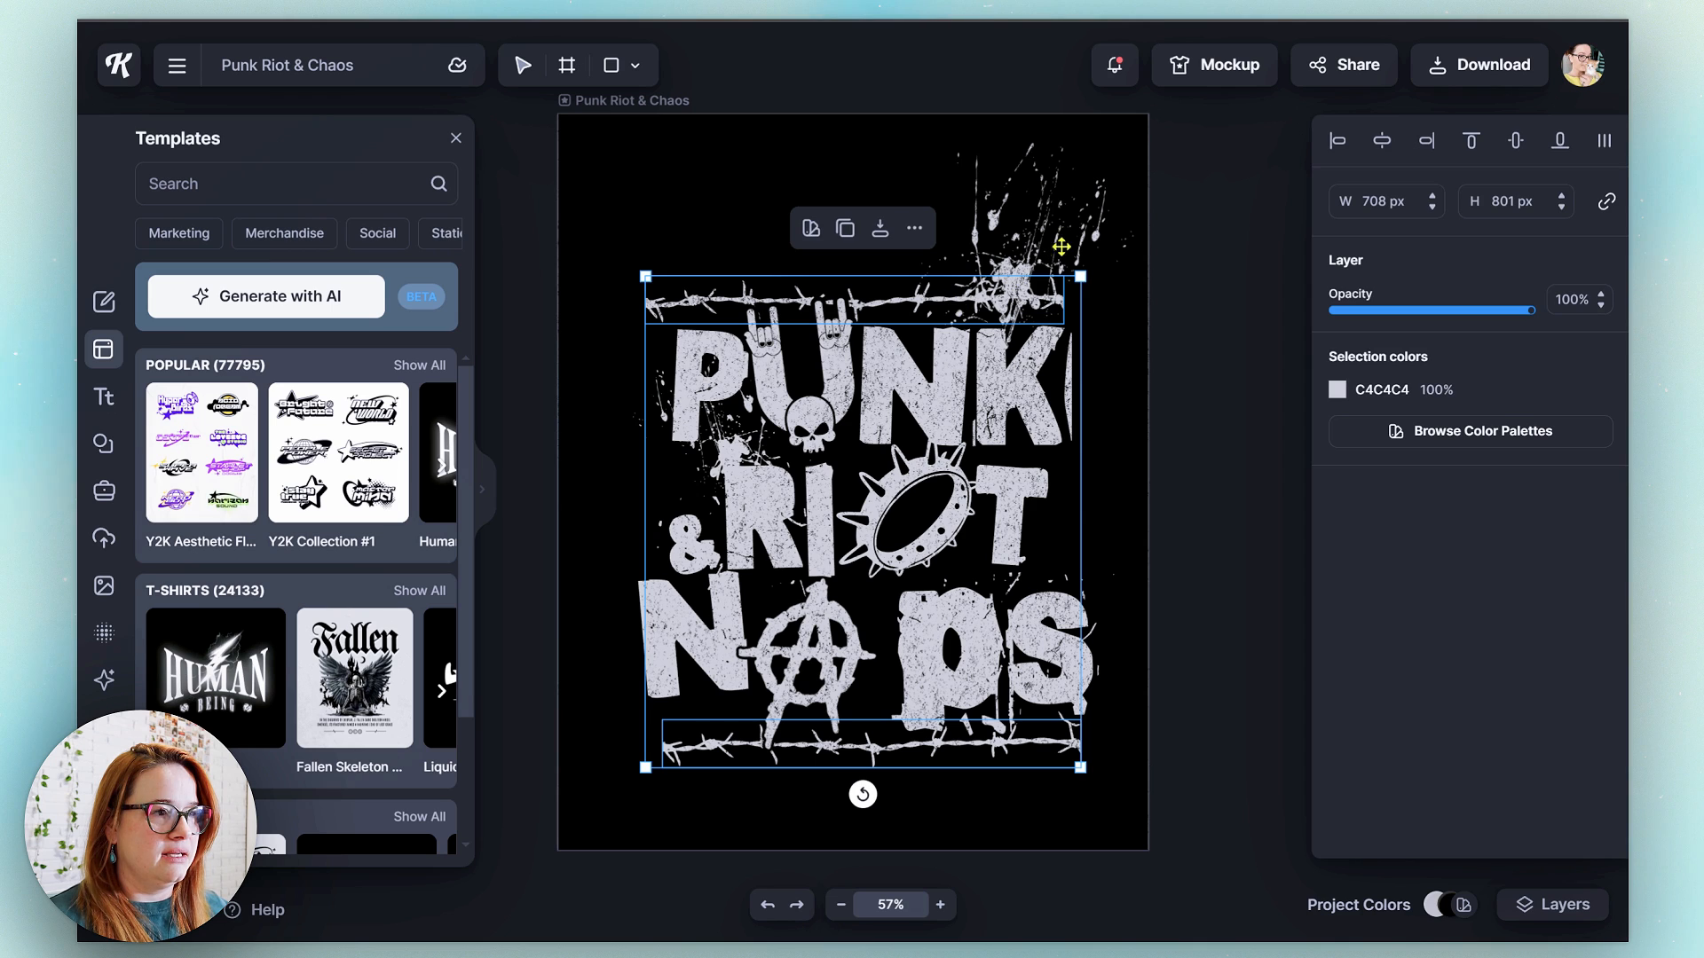
- Shrink the paint splatter above PUNK and place it beside the T of RIOT, with the whole artwork shifted higher on the artboard
click(1062, 247)
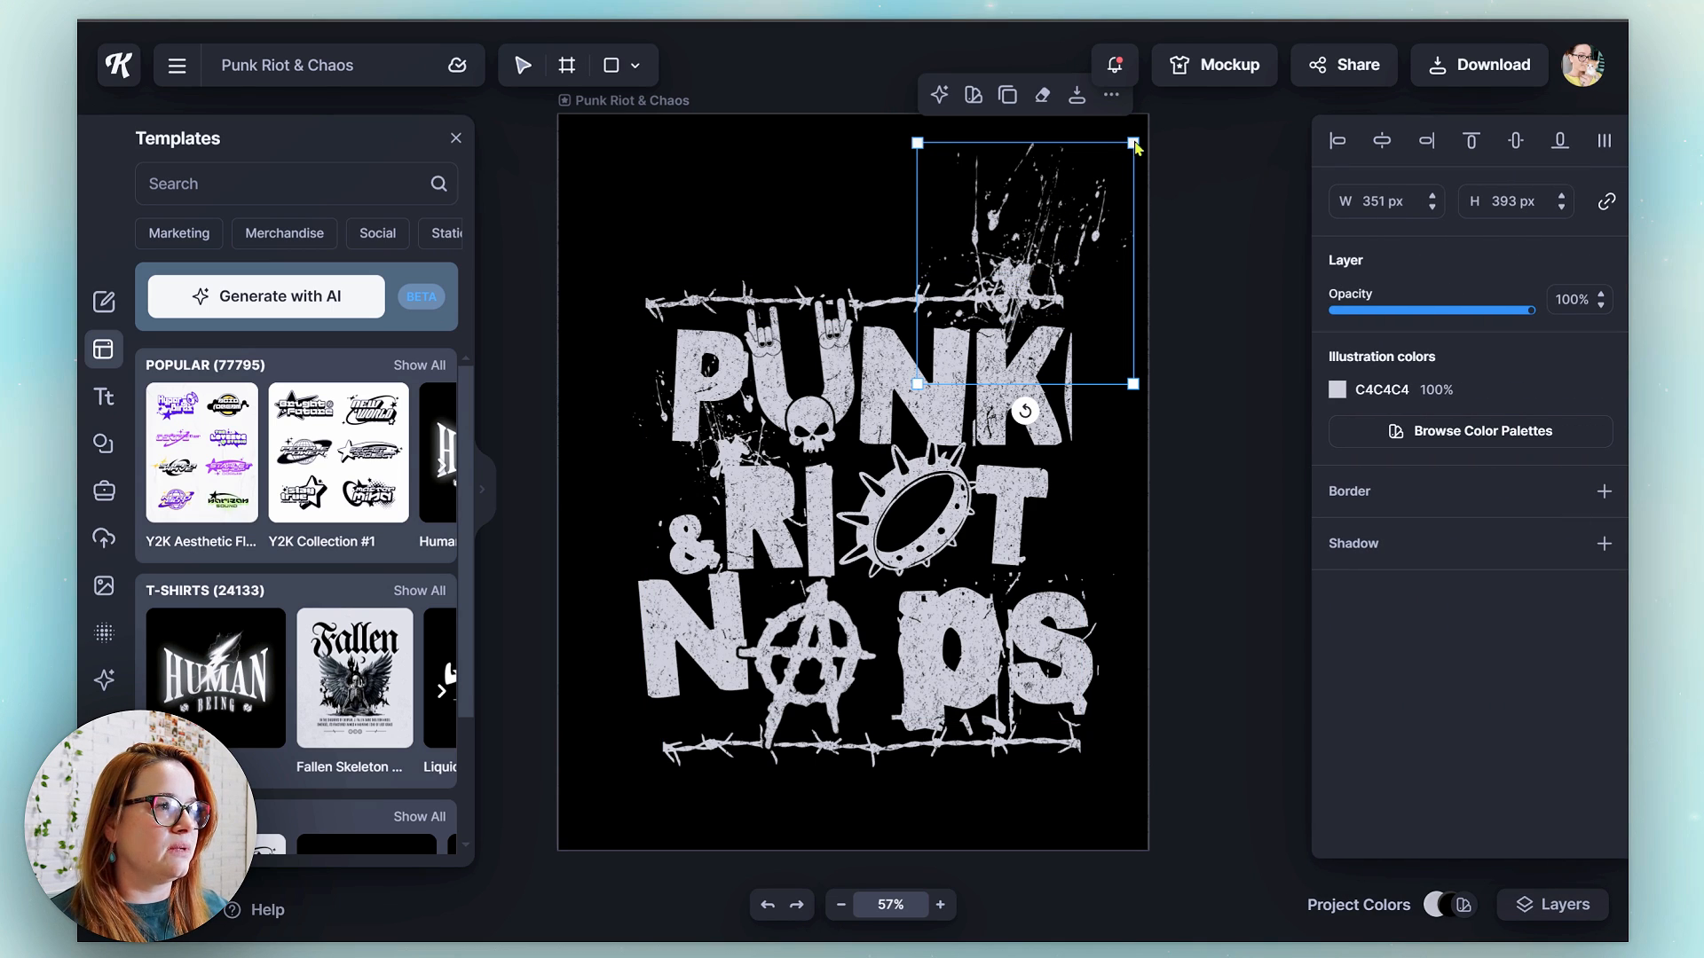
drag(1134, 143, 1101, 469)
- Move the "ps" of the last word closer to the circled A so the word reads evenly
click(910, 625)
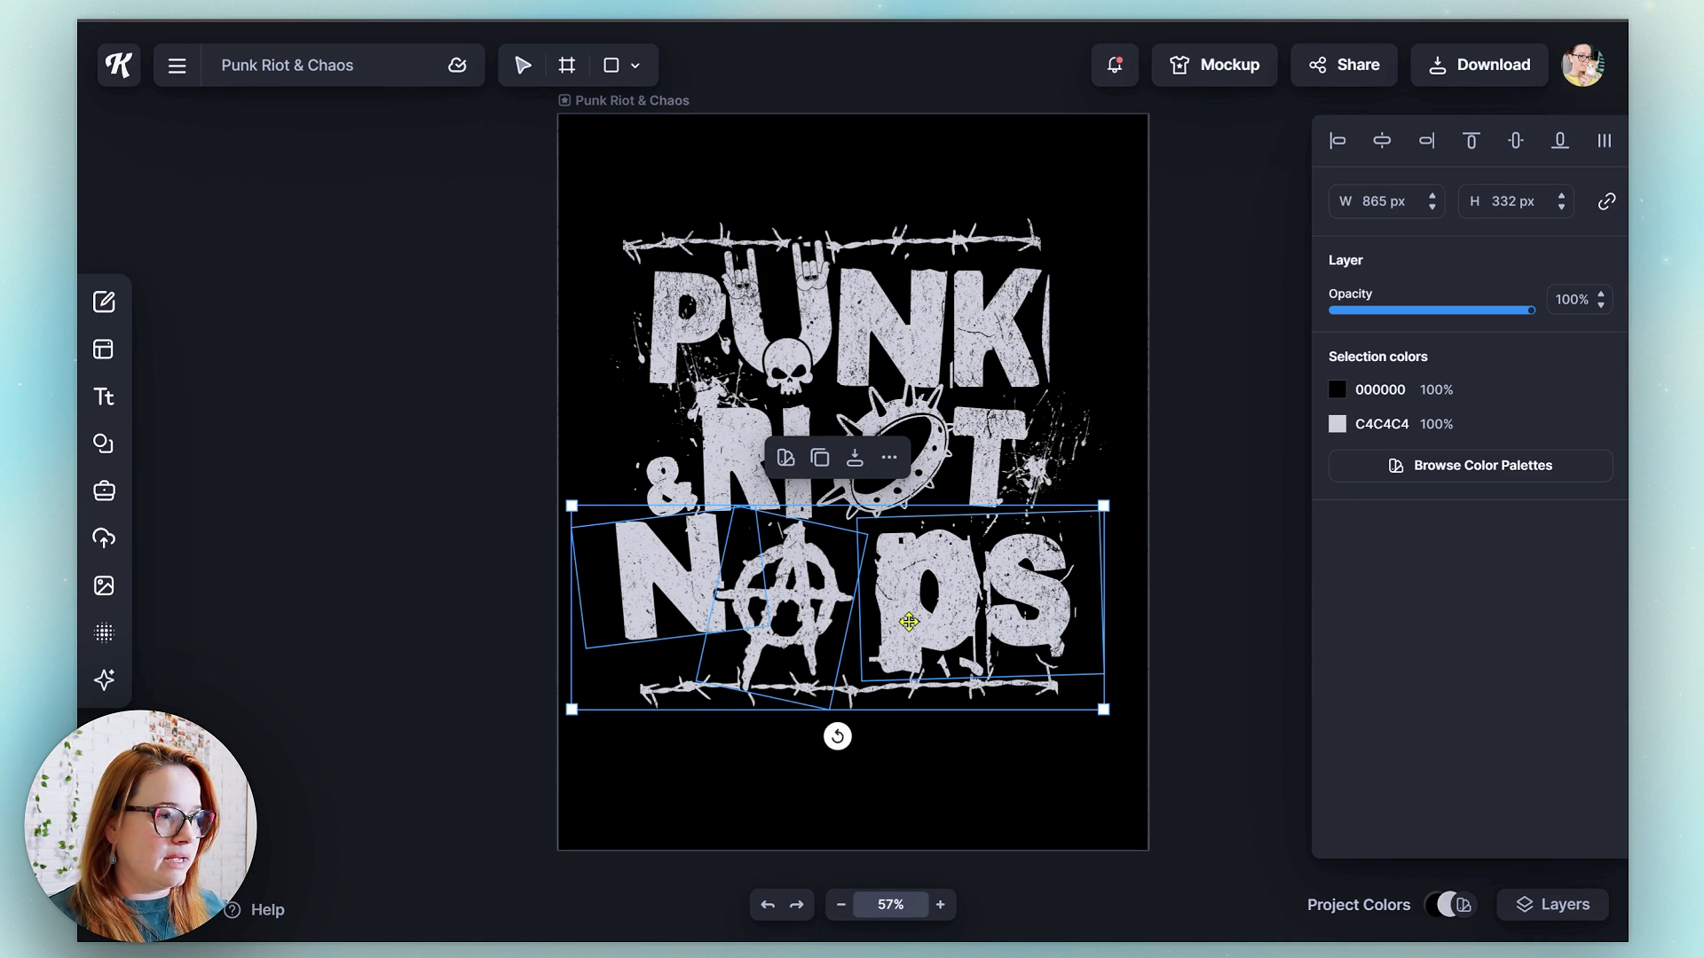
double_click(909, 623)
drag(917, 622, 888, 618)
click(1205, 635)
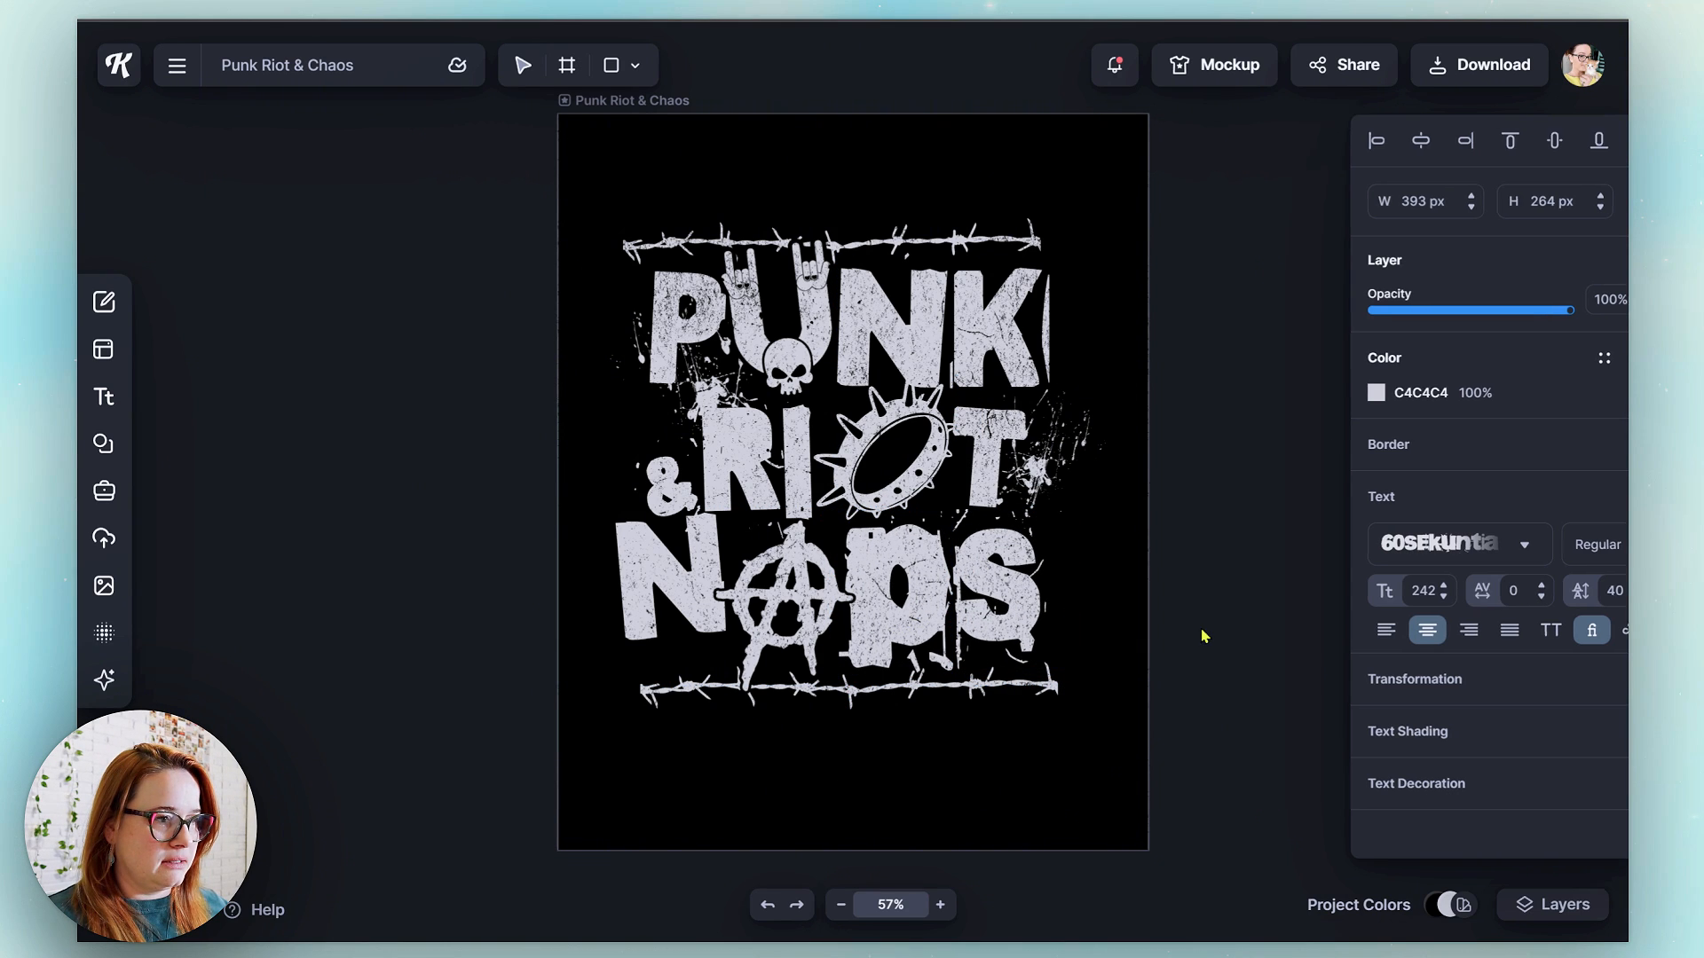
click(885, 690)
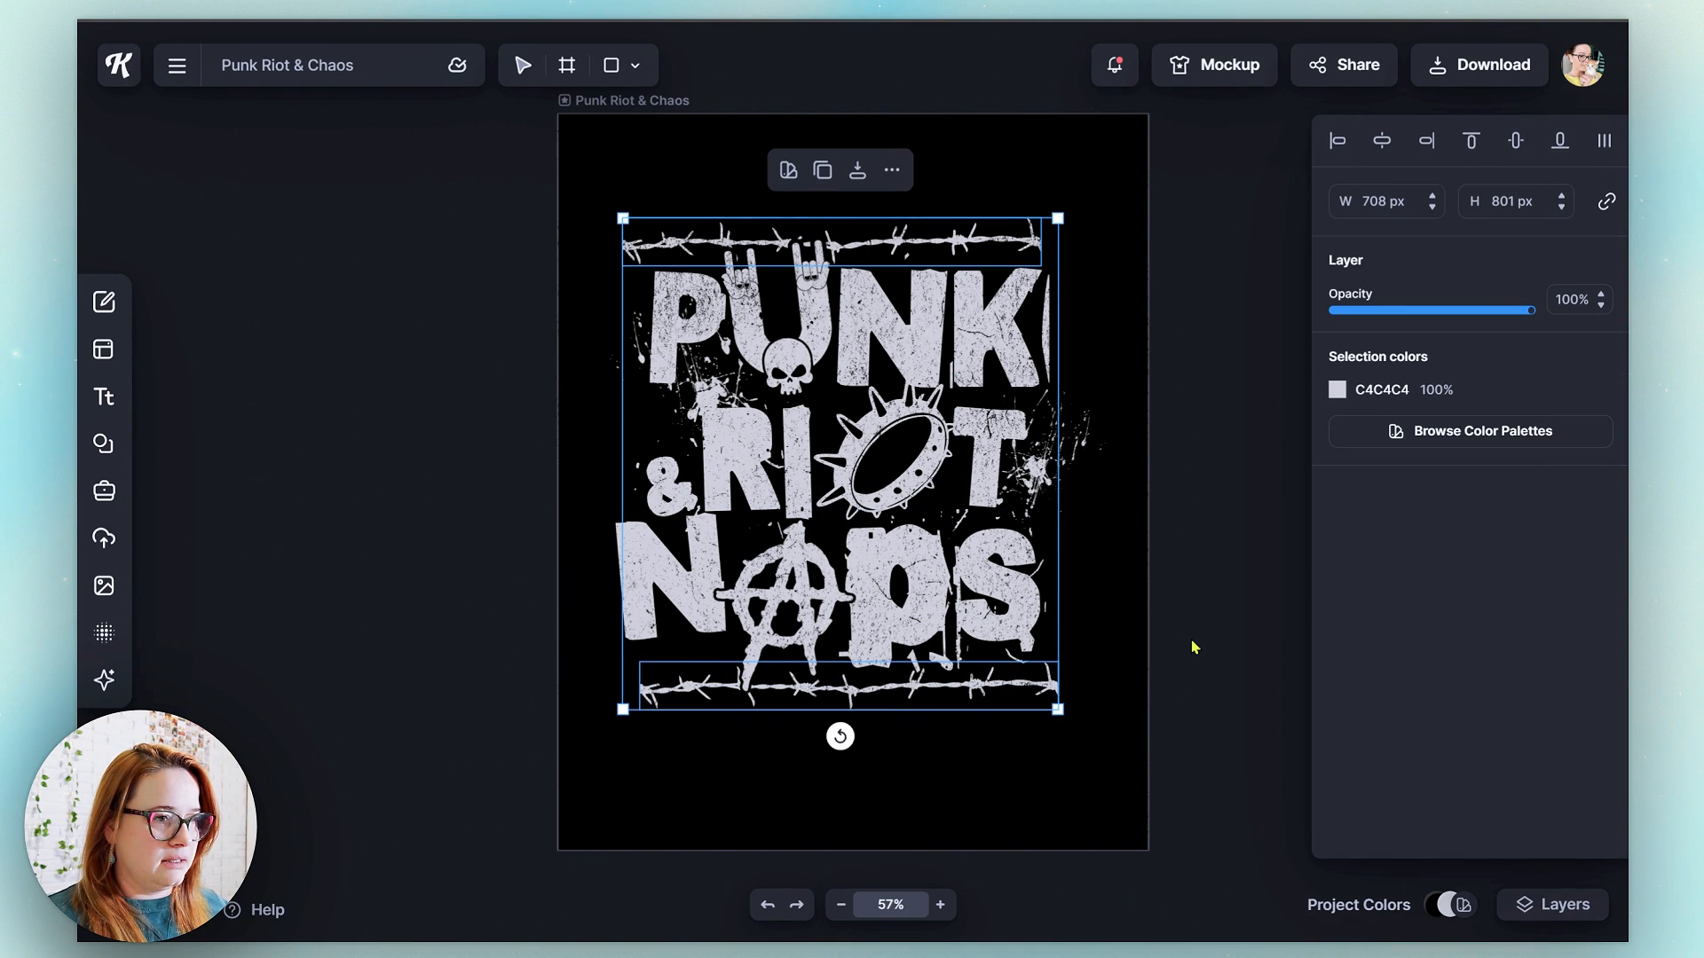
click(1194, 647)
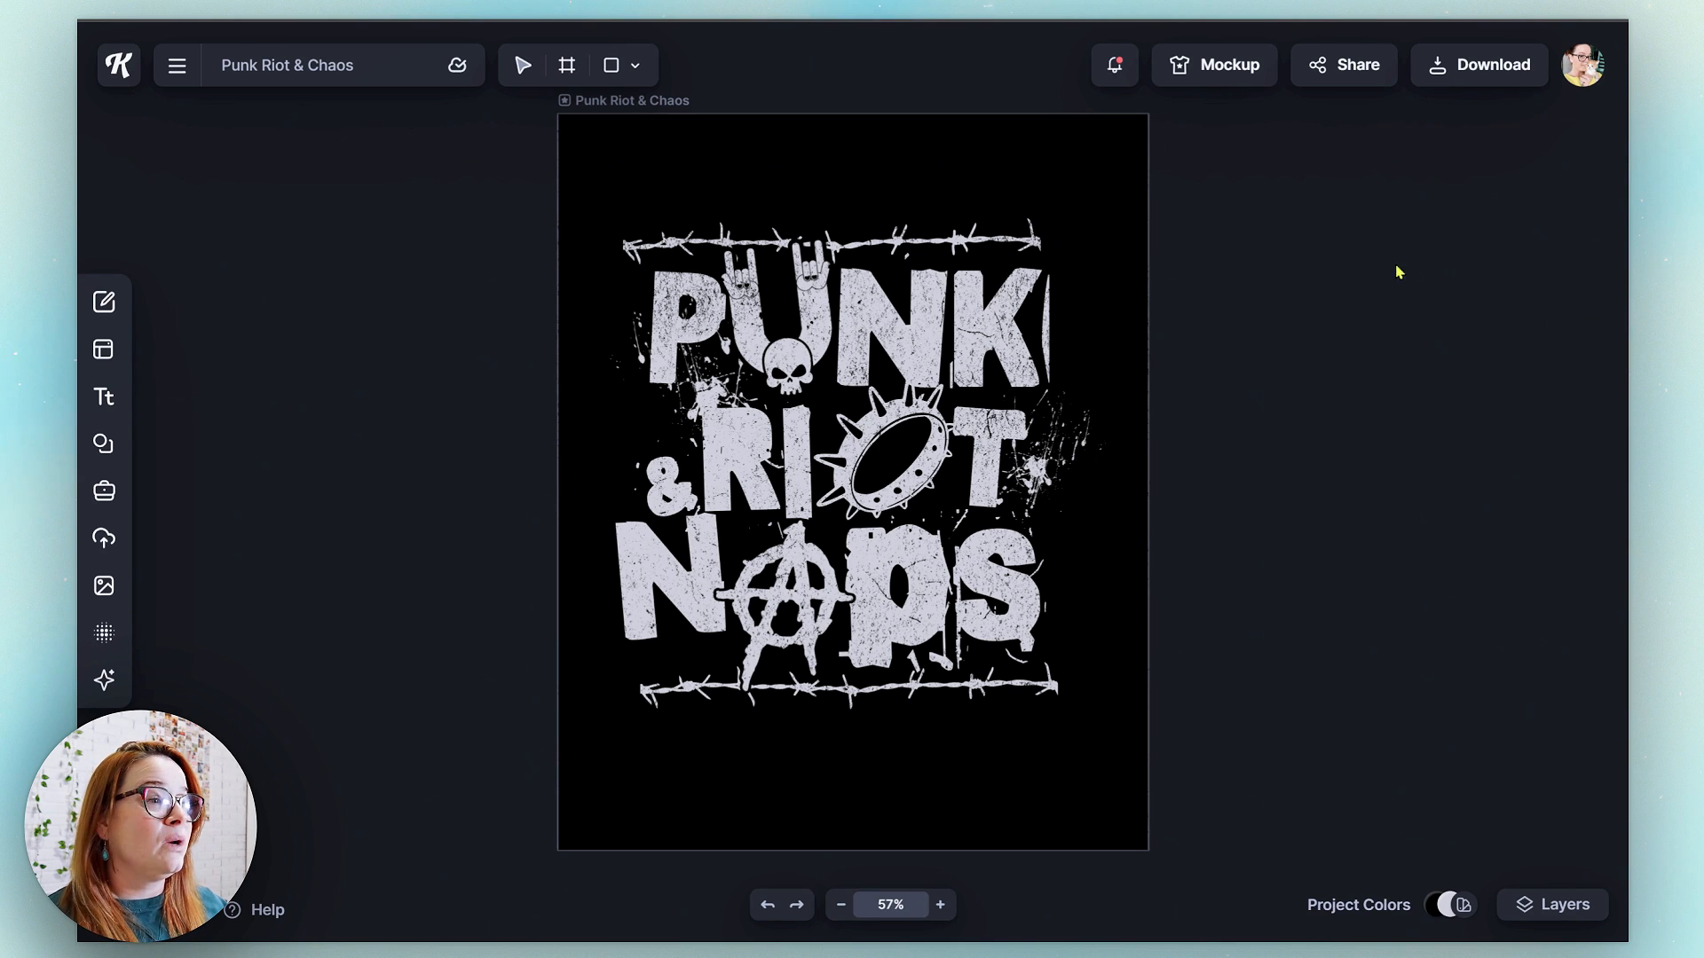
- Preview the design on the child's black T-shirt mockup, center it on the upper back, inspect it up close, and return to the editor
click(1216, 75)
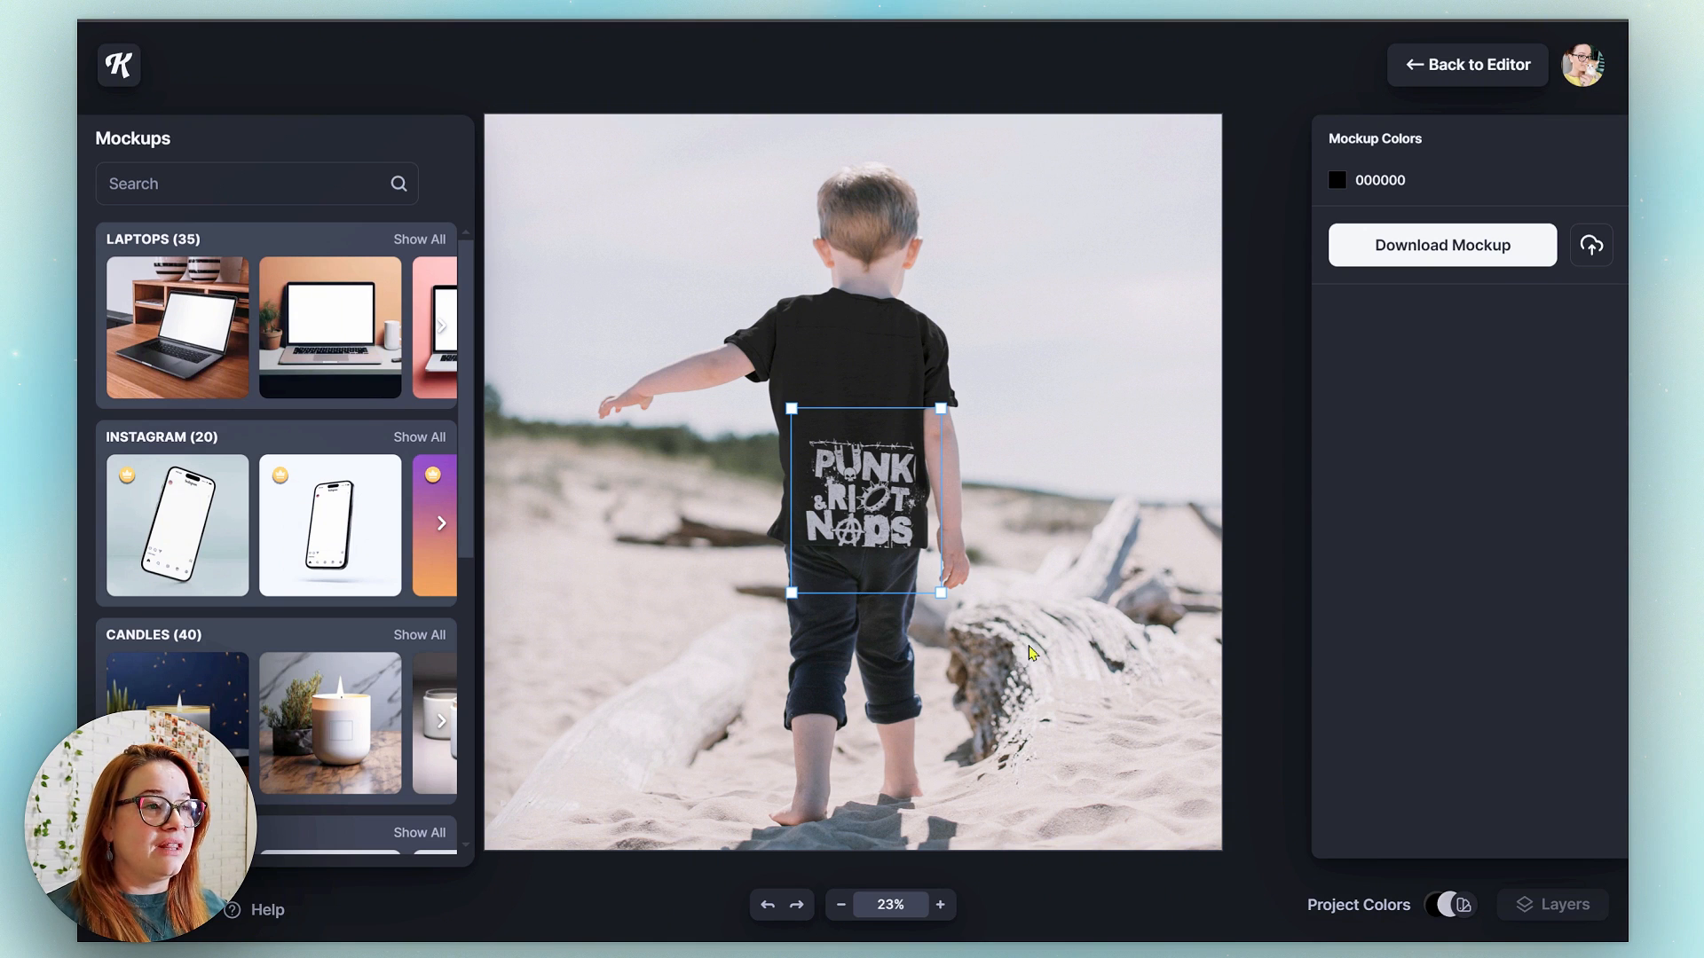
drag(879, 524, 872, 406)
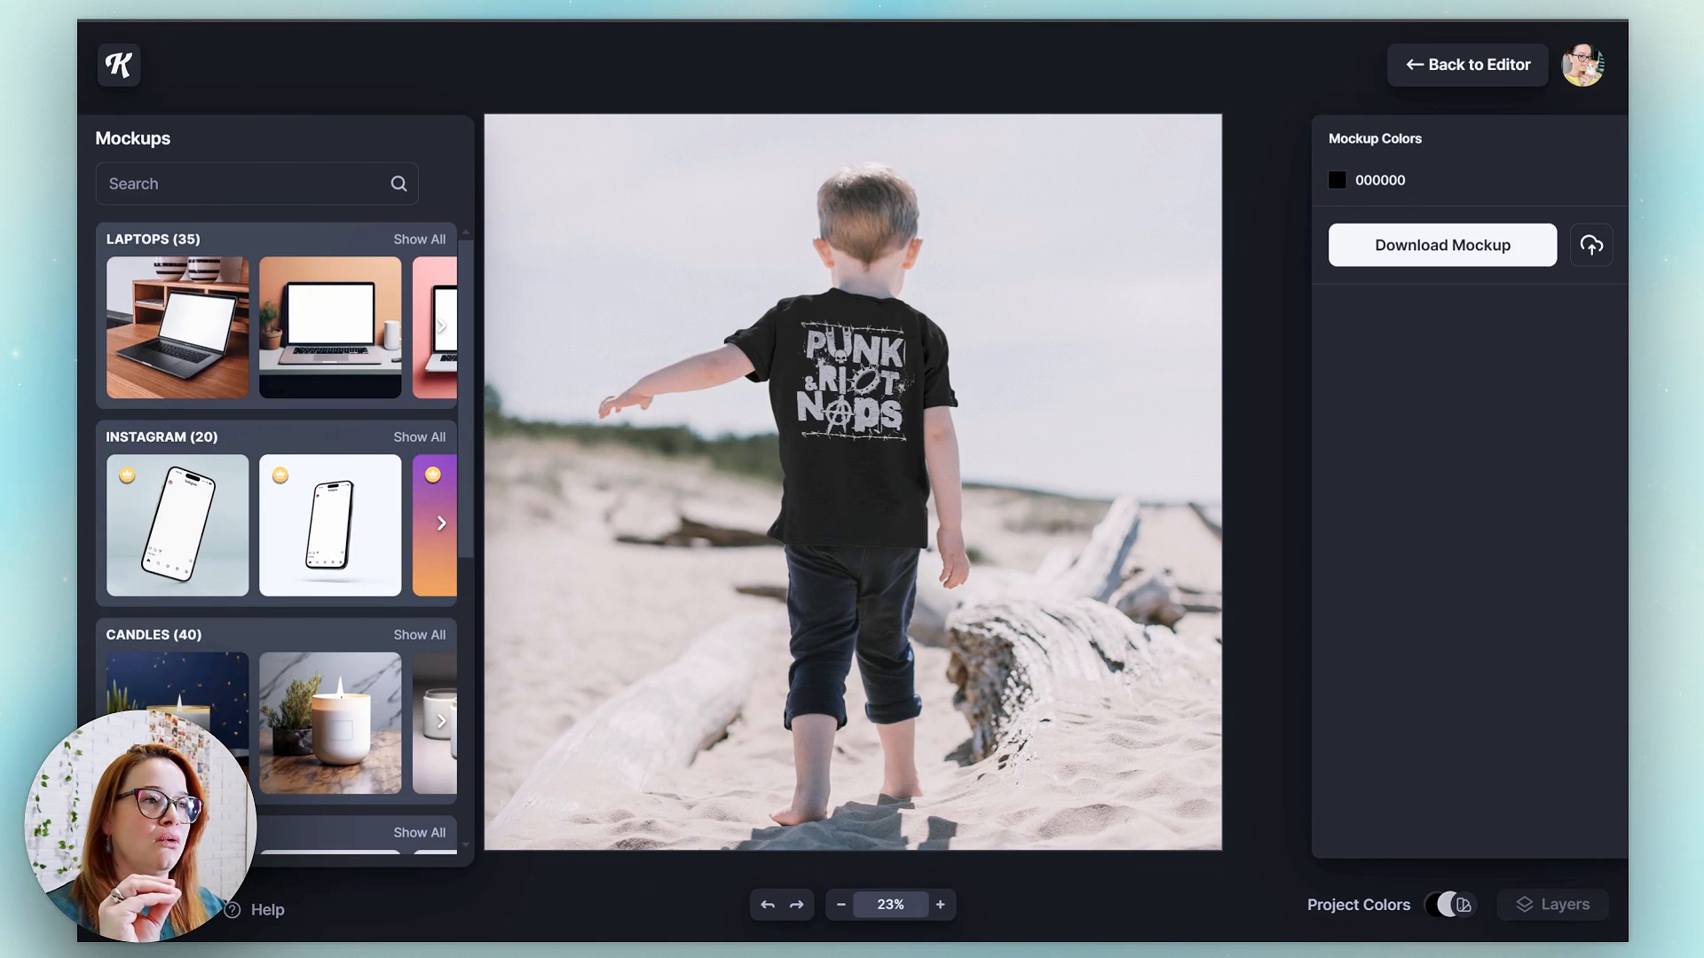
drag(871, 406, 880, 405)
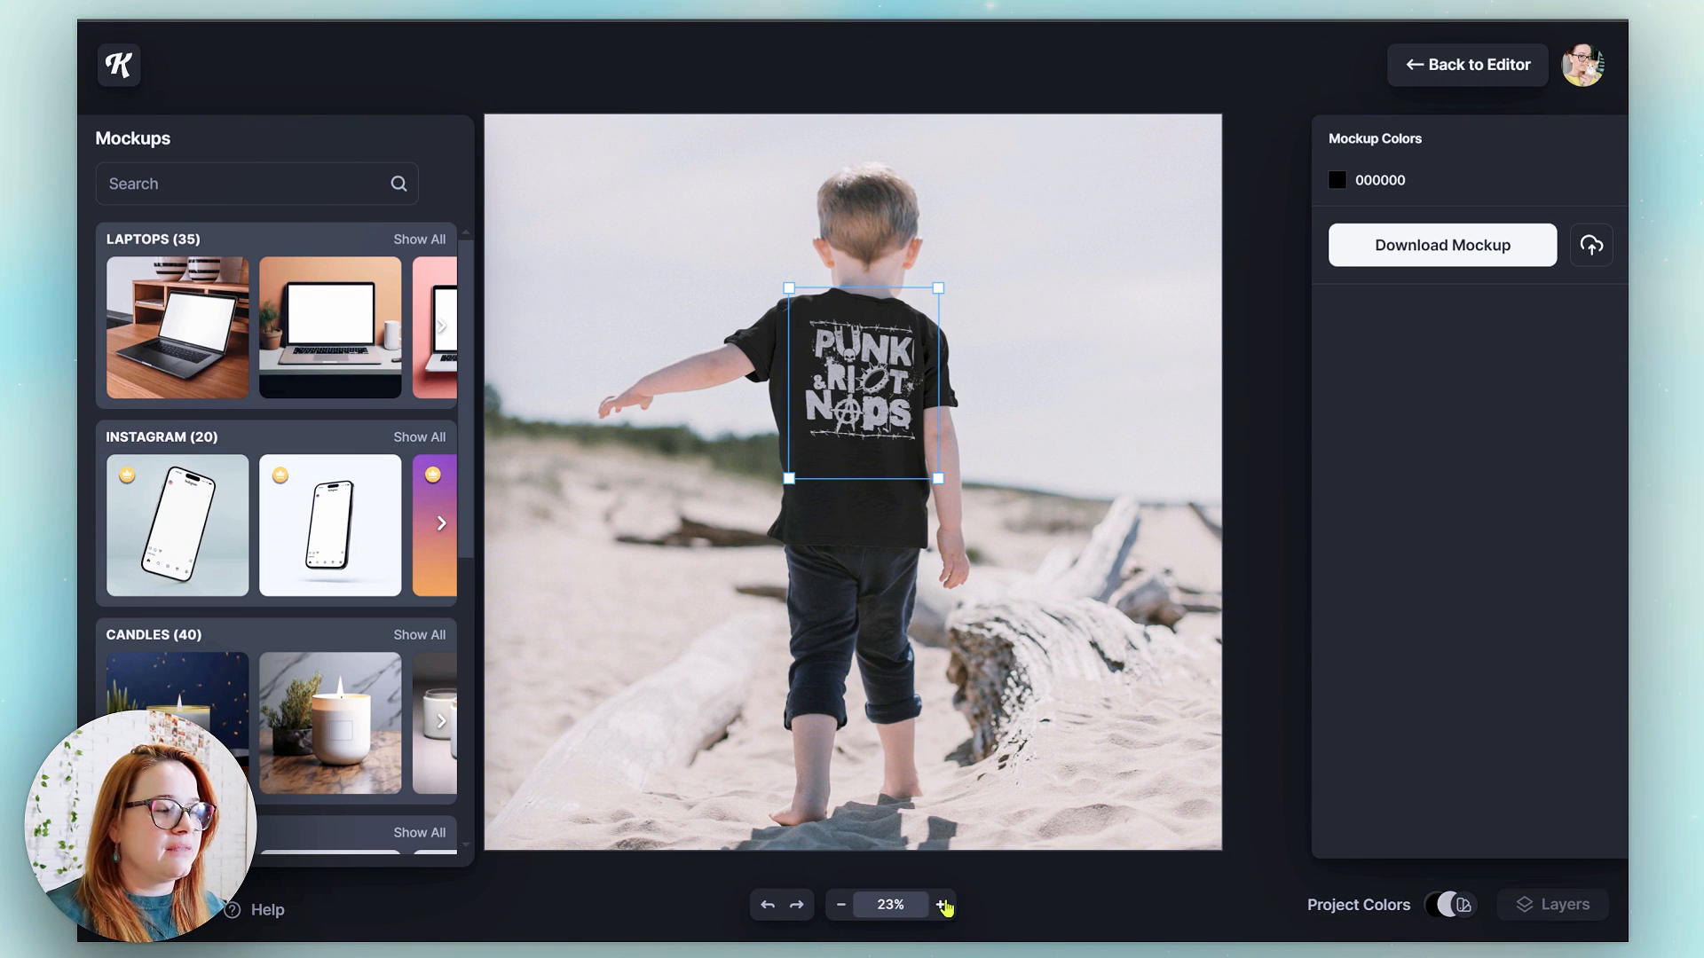
click(941, 904)
click(1283, 410)
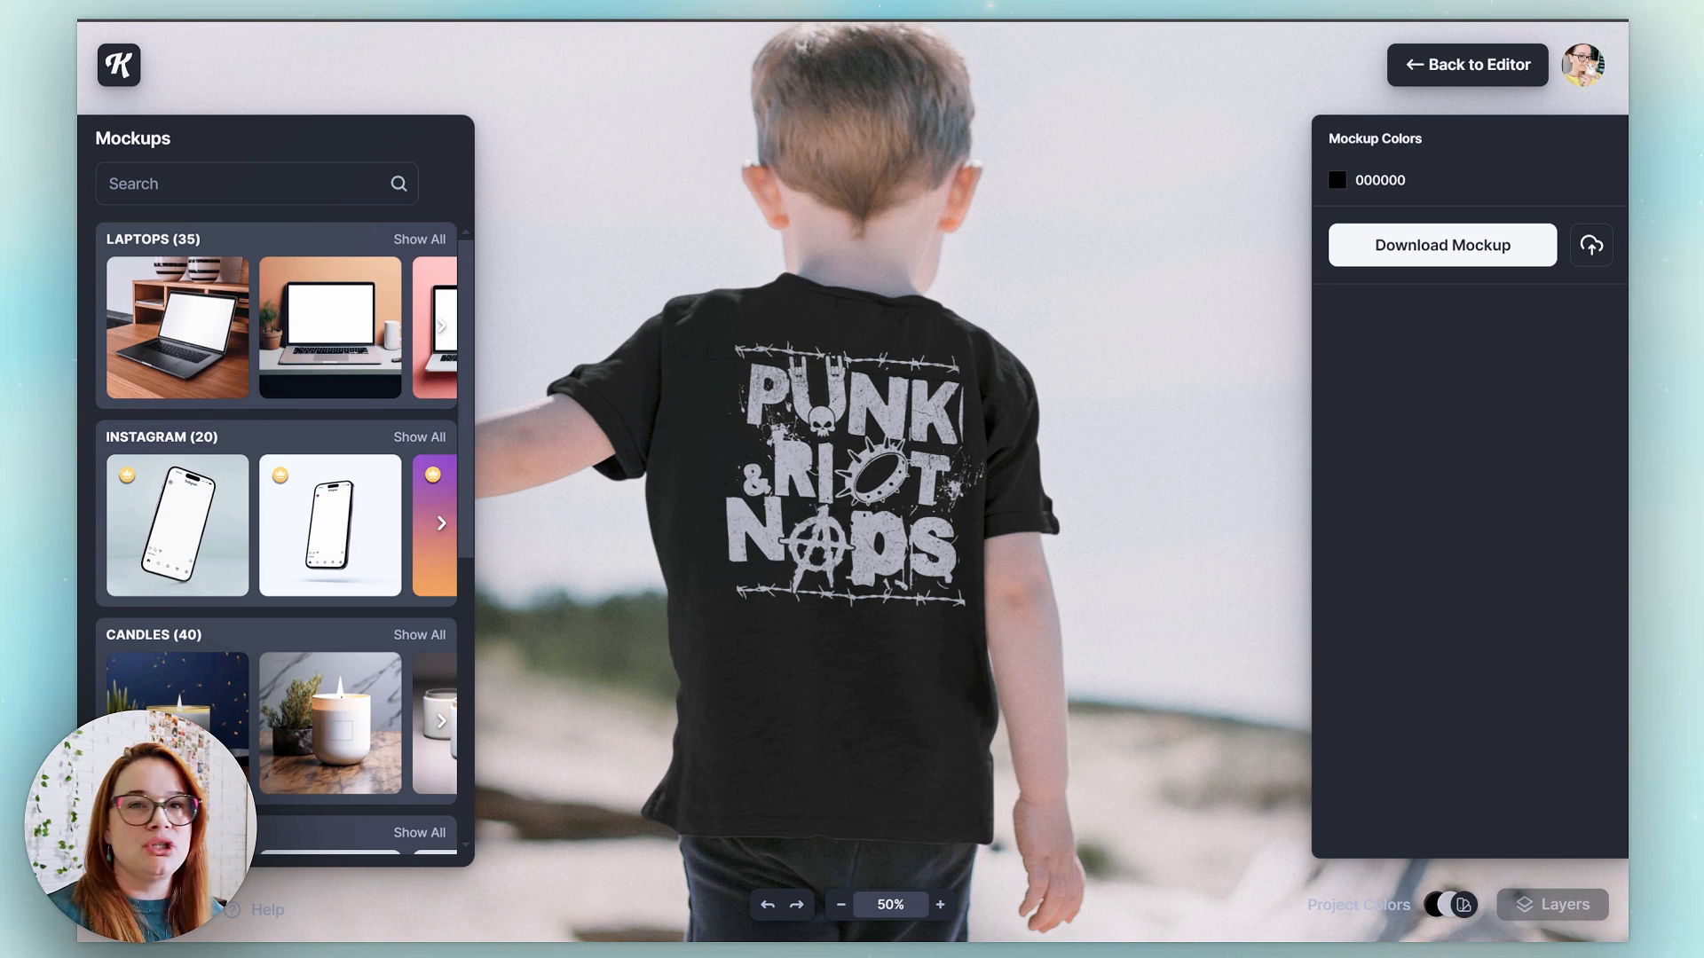
click(1411, 65)
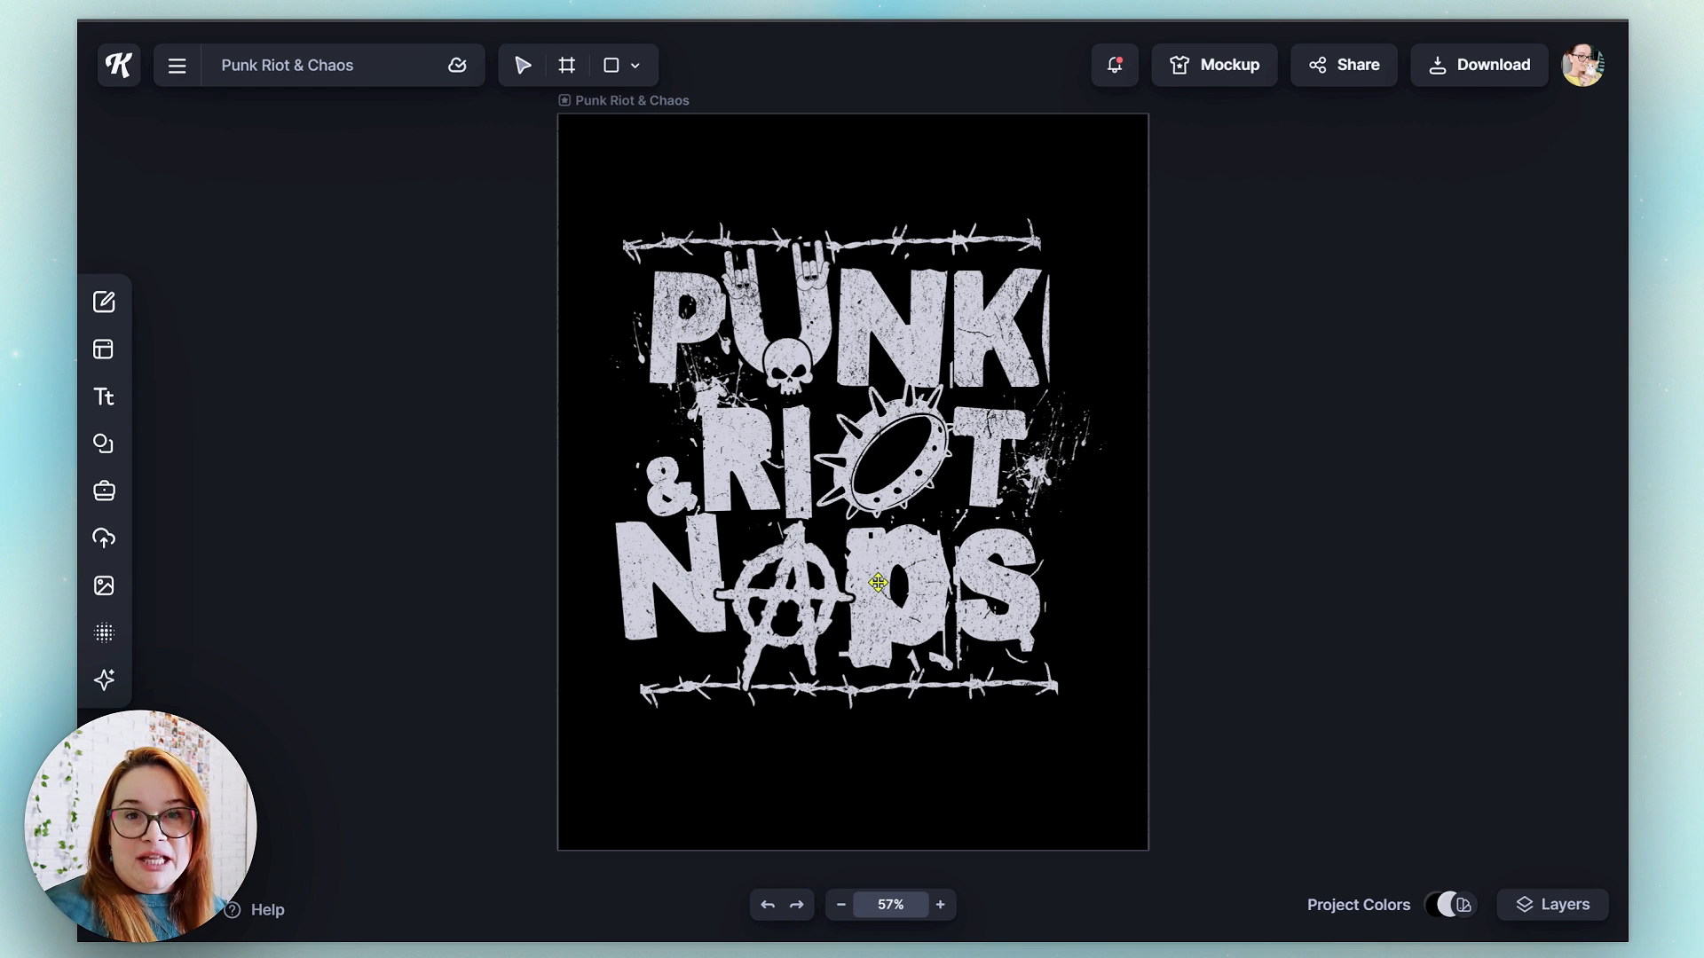
- Expand the artboard's layer list and toggle the lower abstract drips blots layer and the Barbed Wire Element group off and on
click(1553, 905)
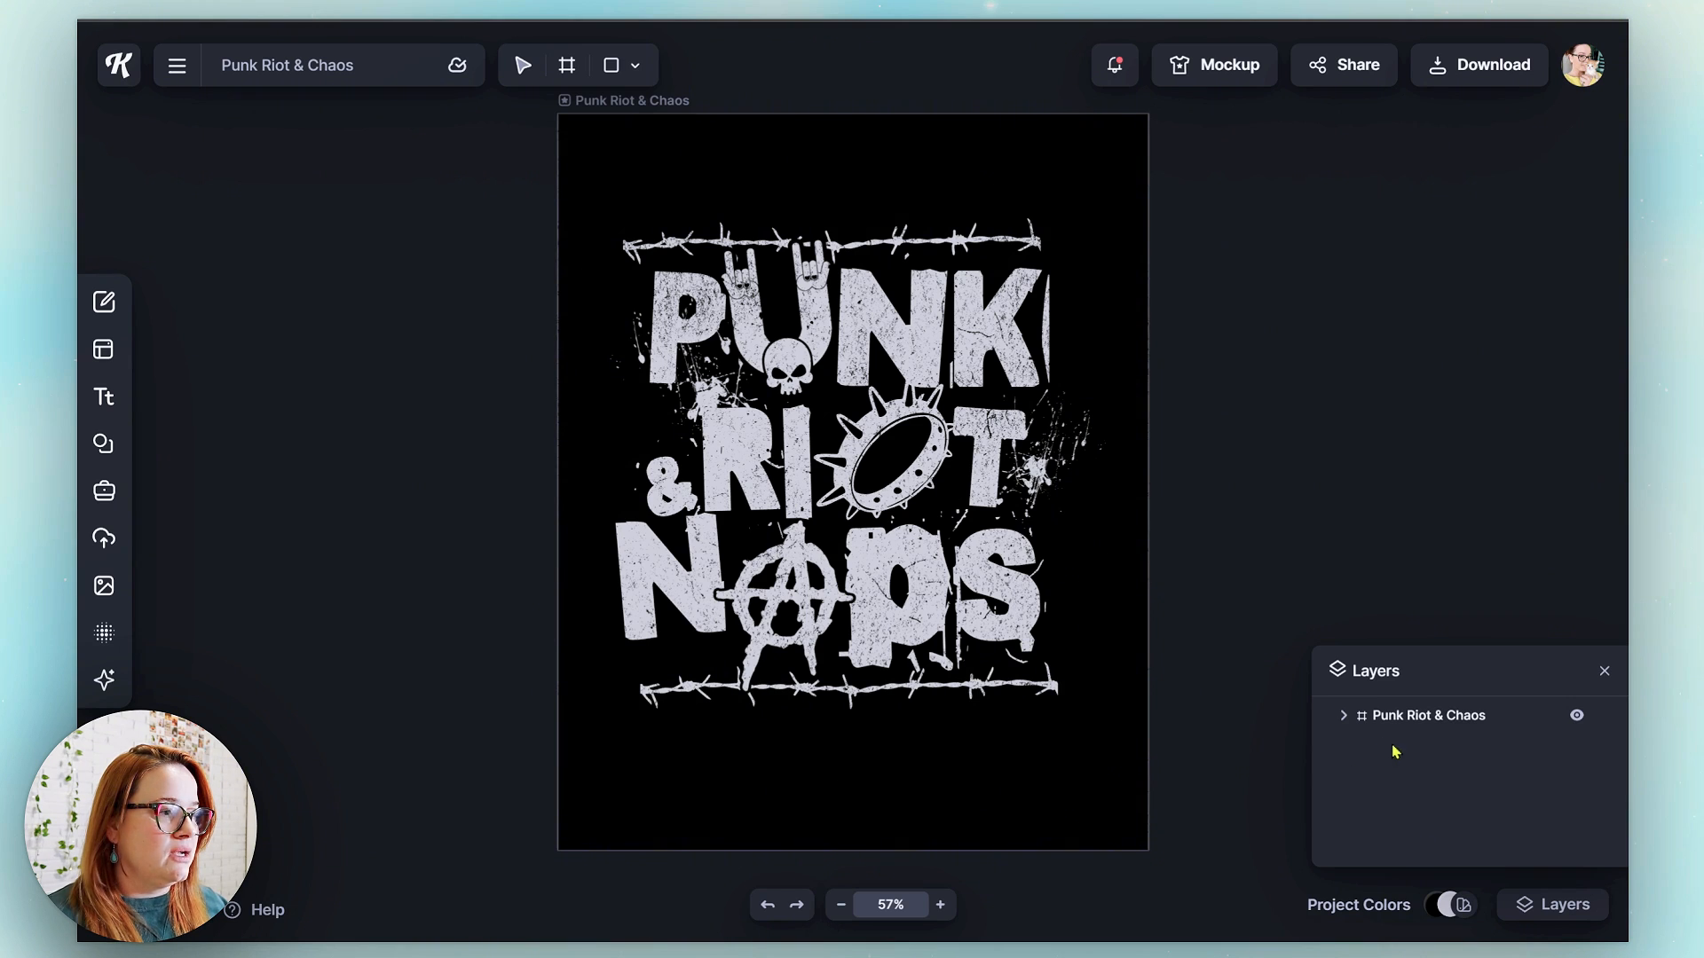
click(1344, 716)
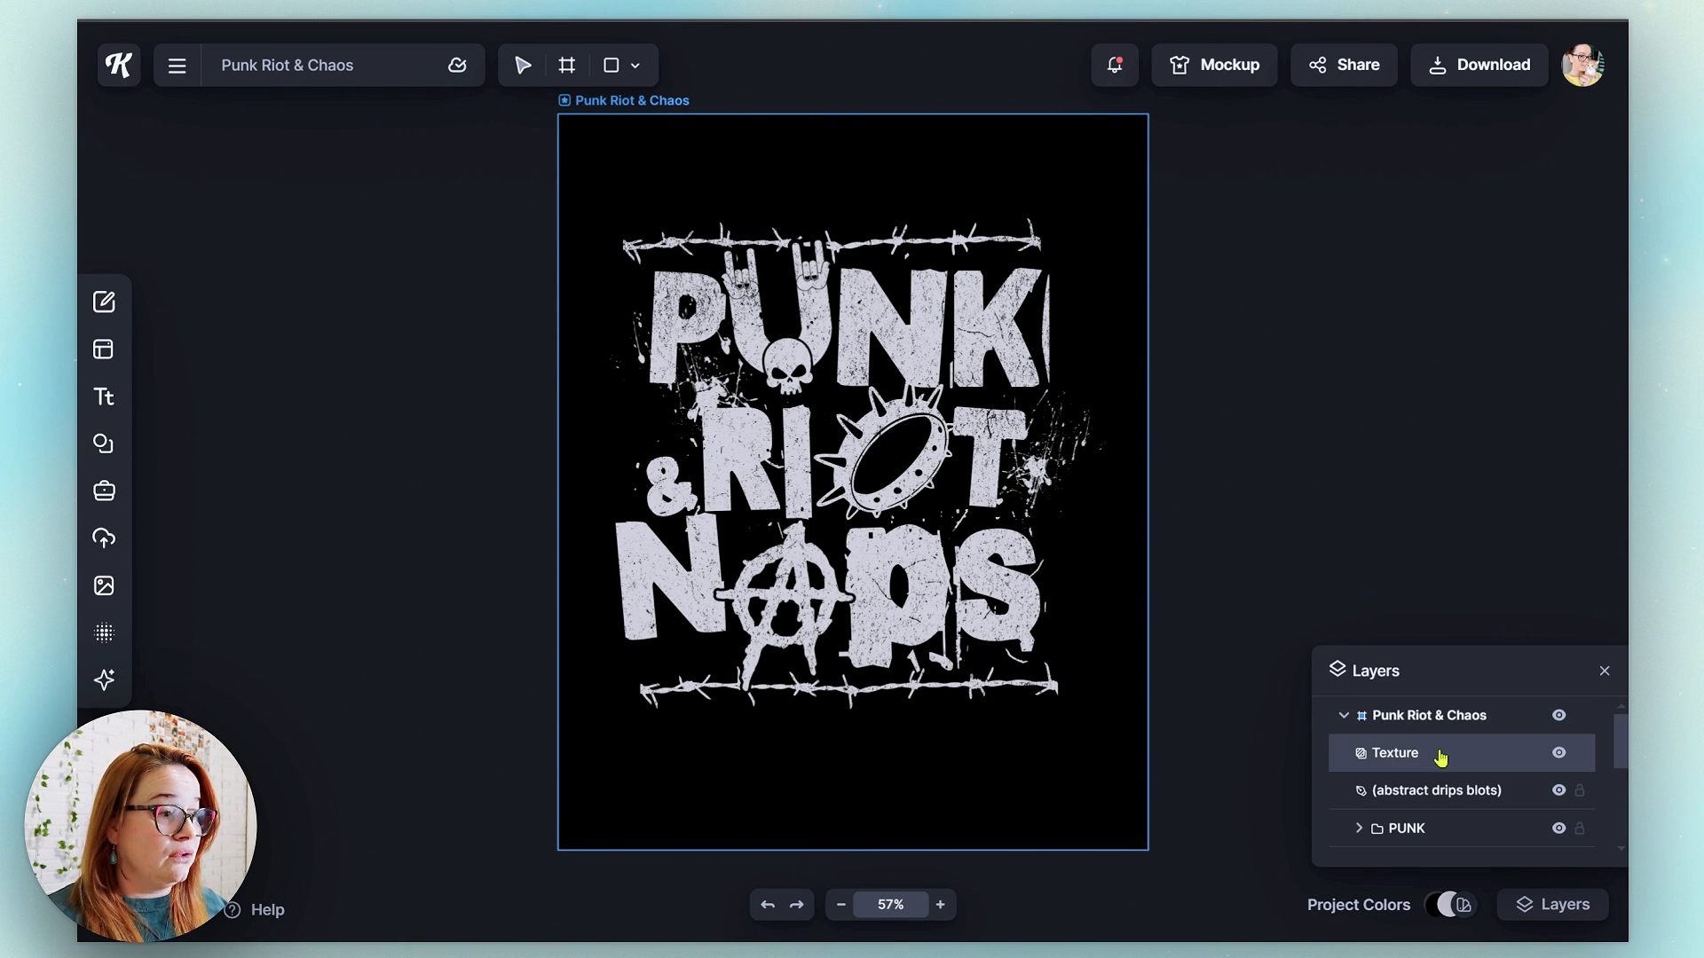
scroll(1456, 781, down, 5)
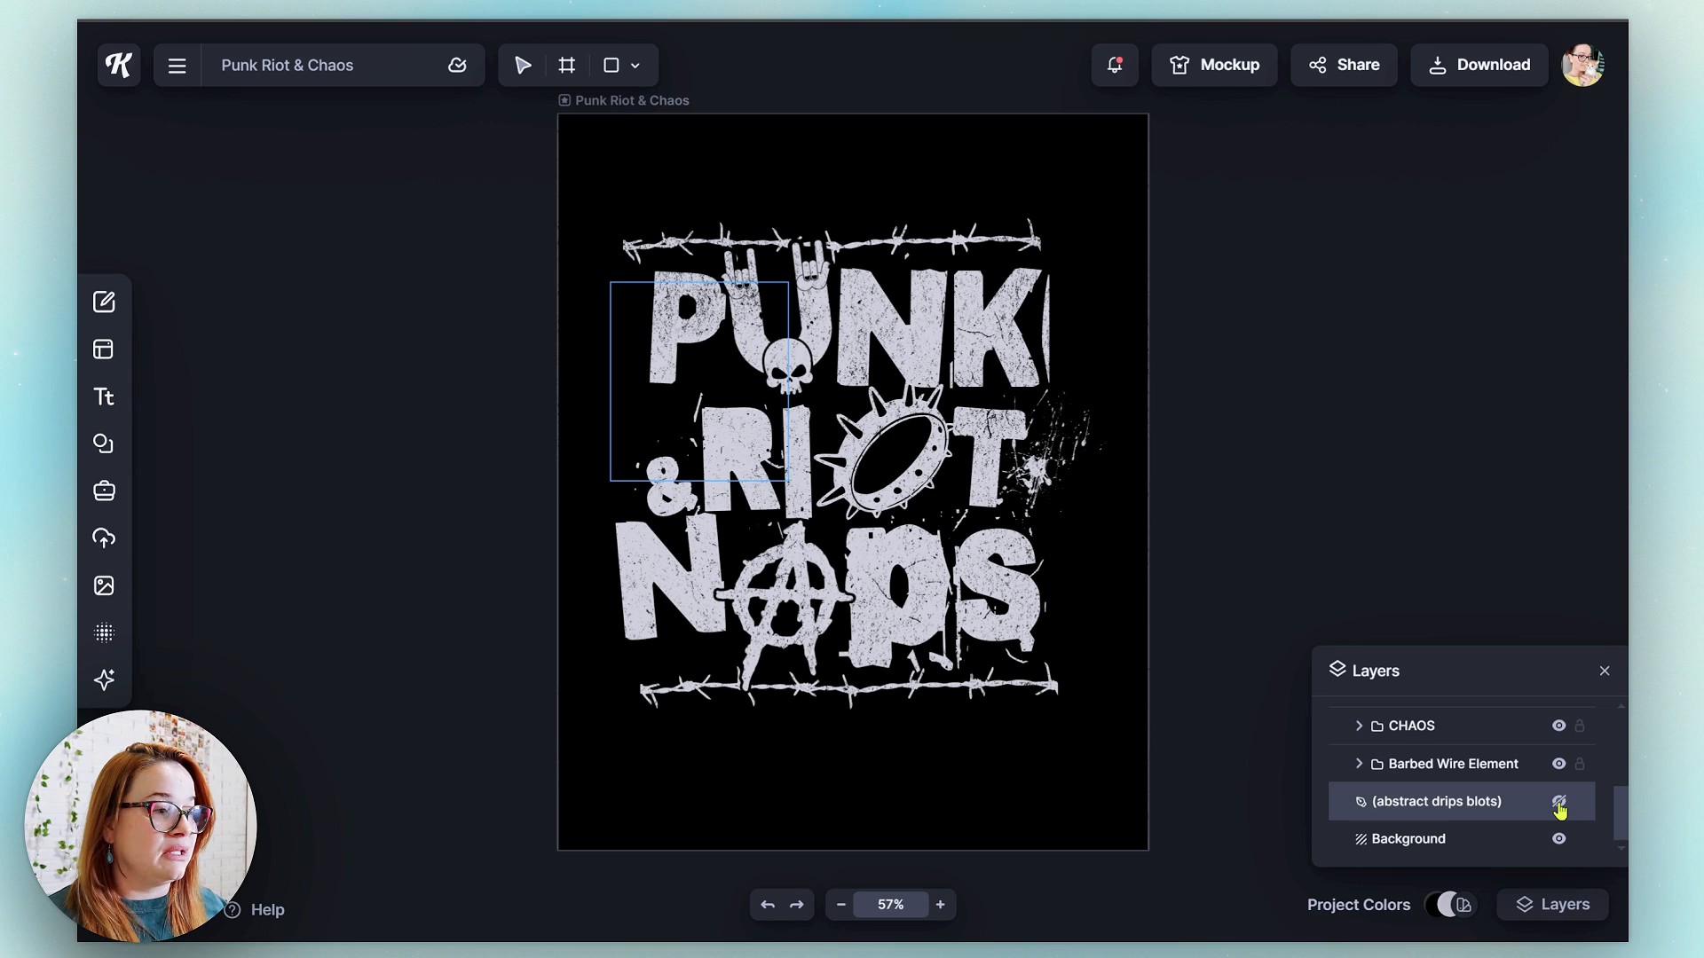
click(1558, 803)
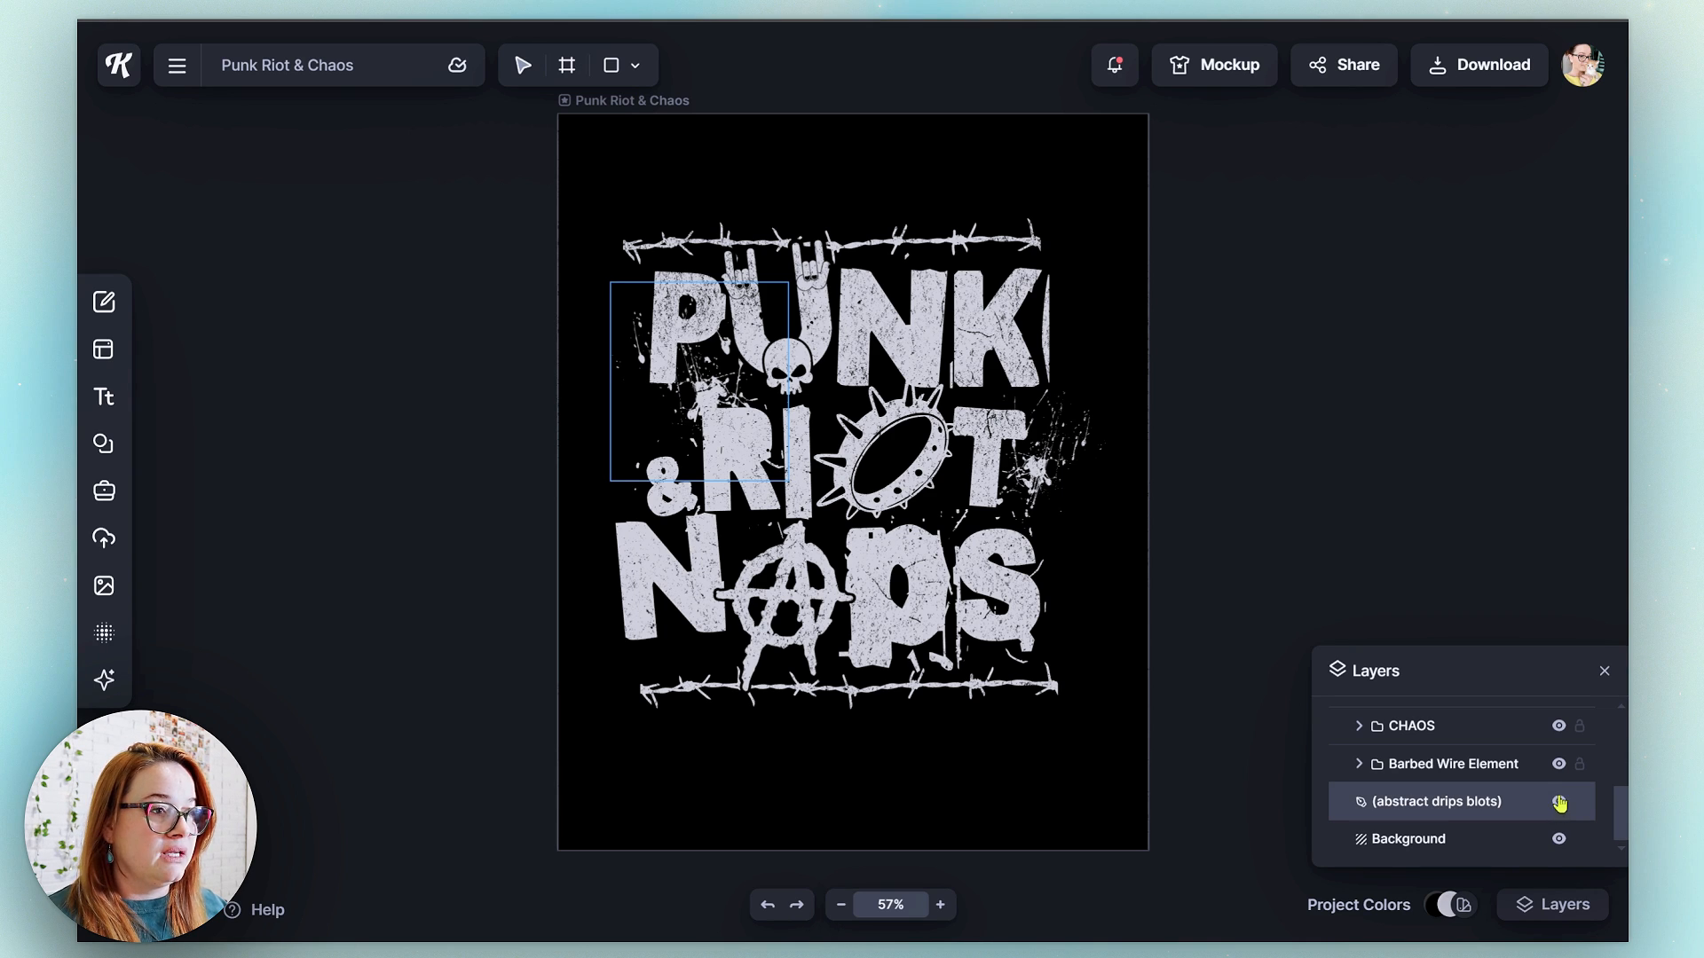
click(1559, 765)
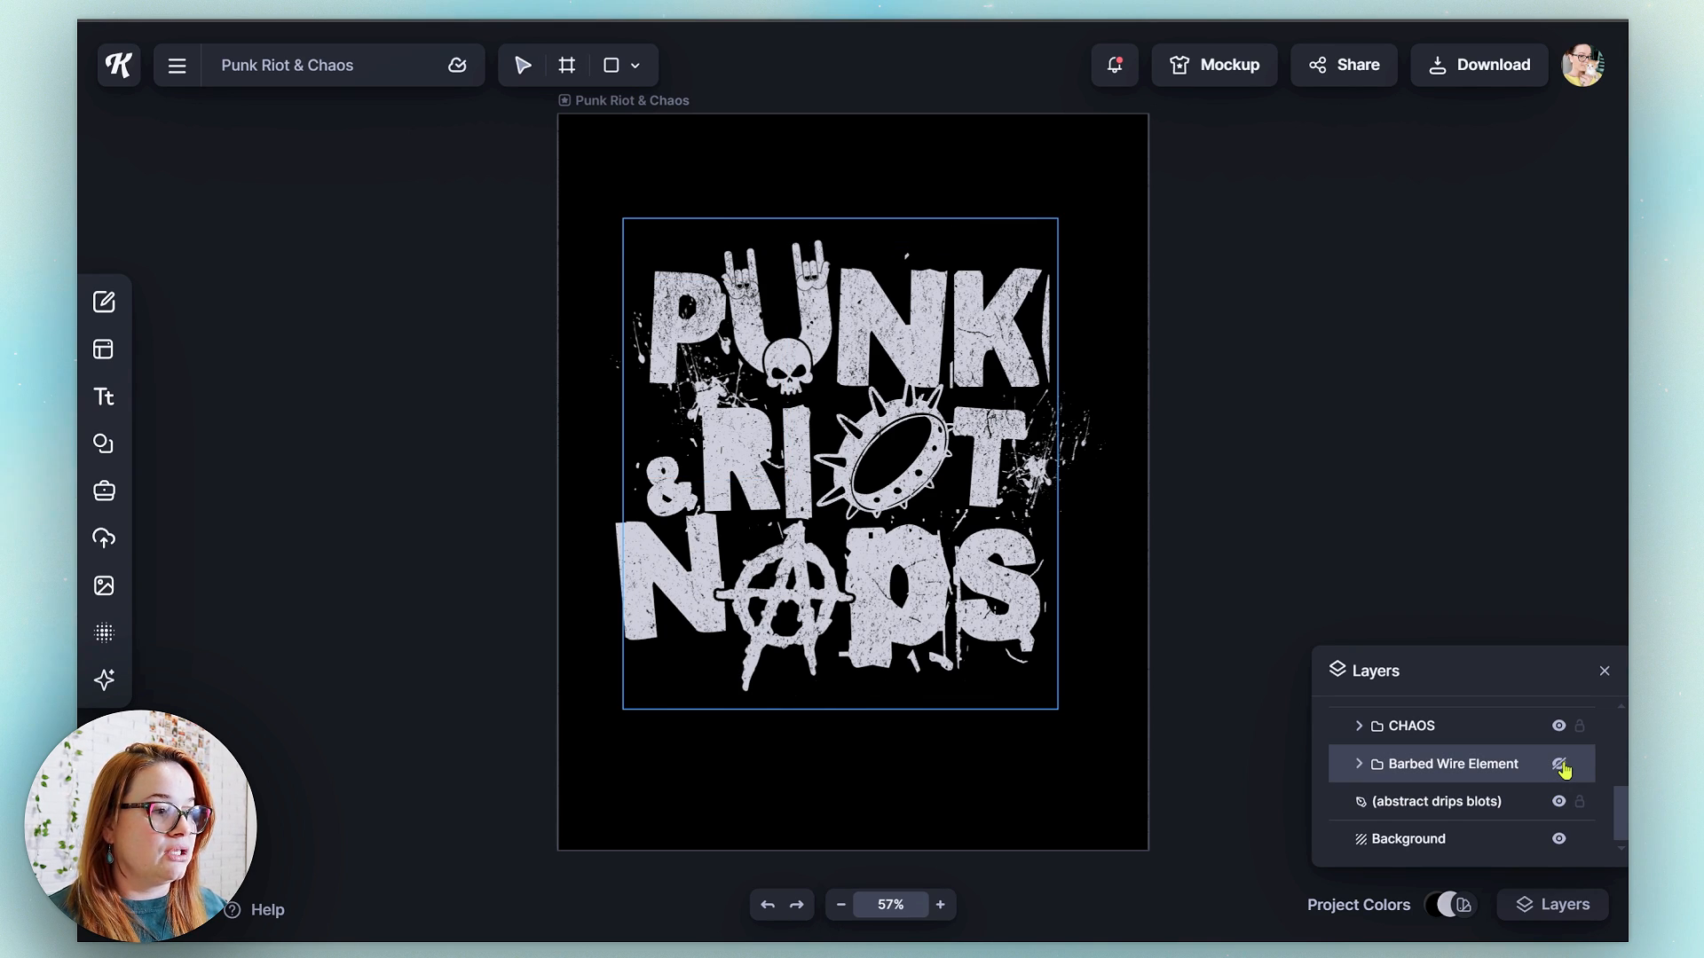
click(1559, 765)
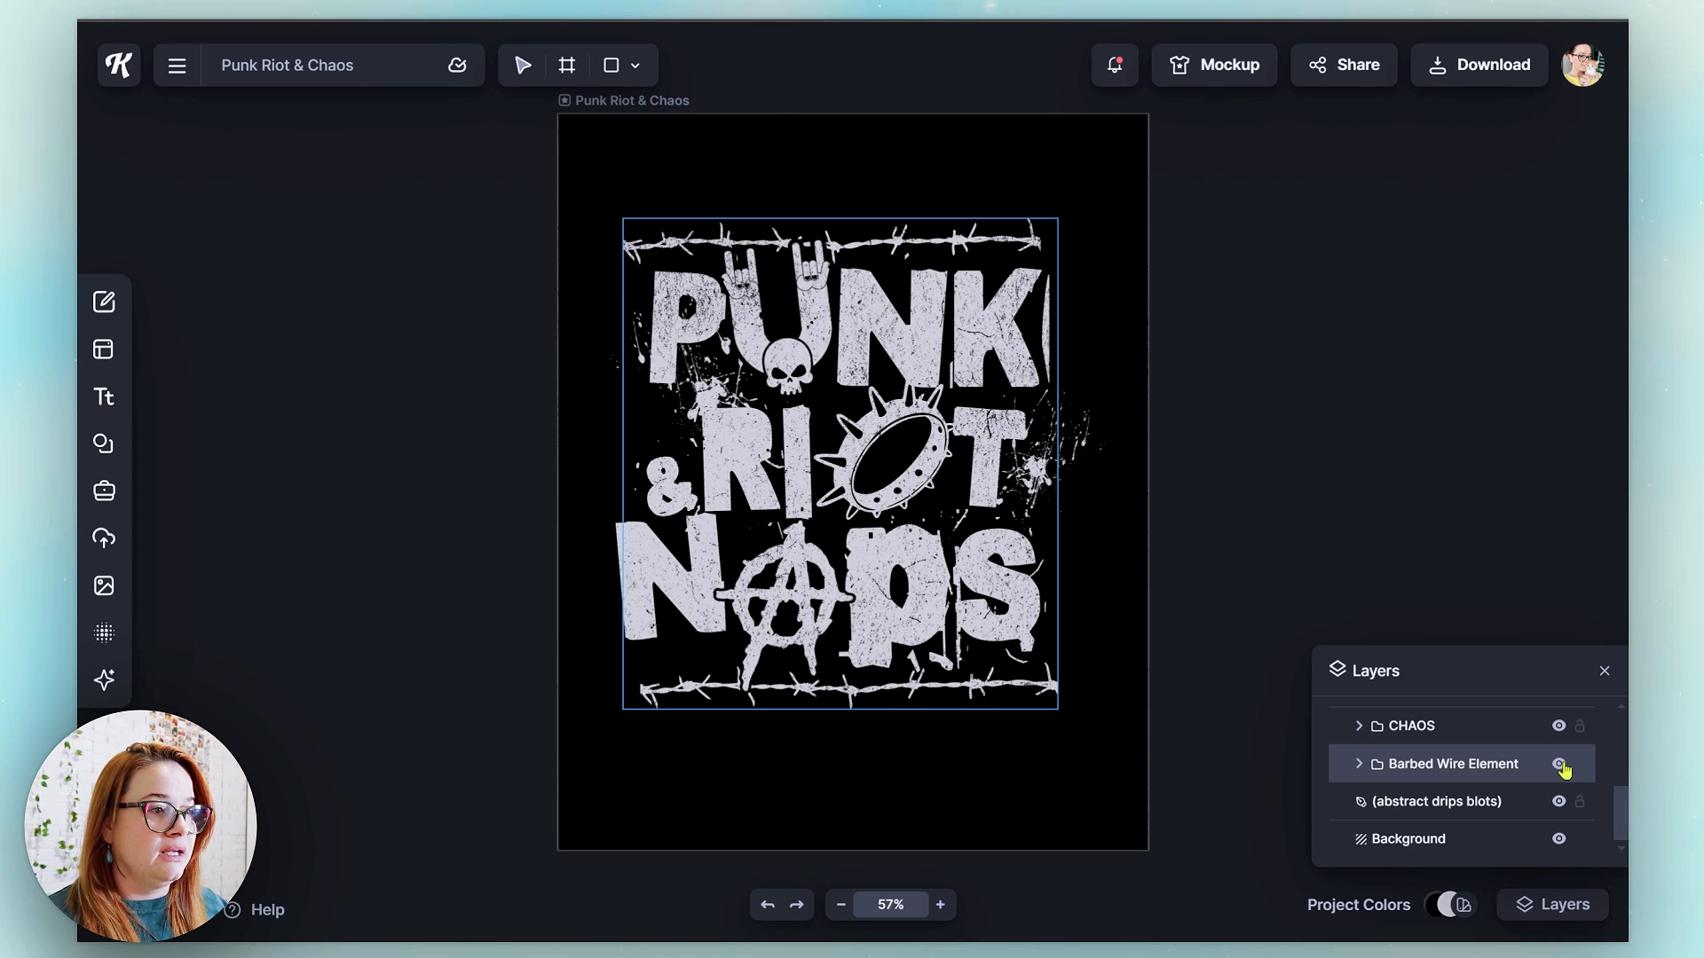
scroll(1533, 797, up, 5)
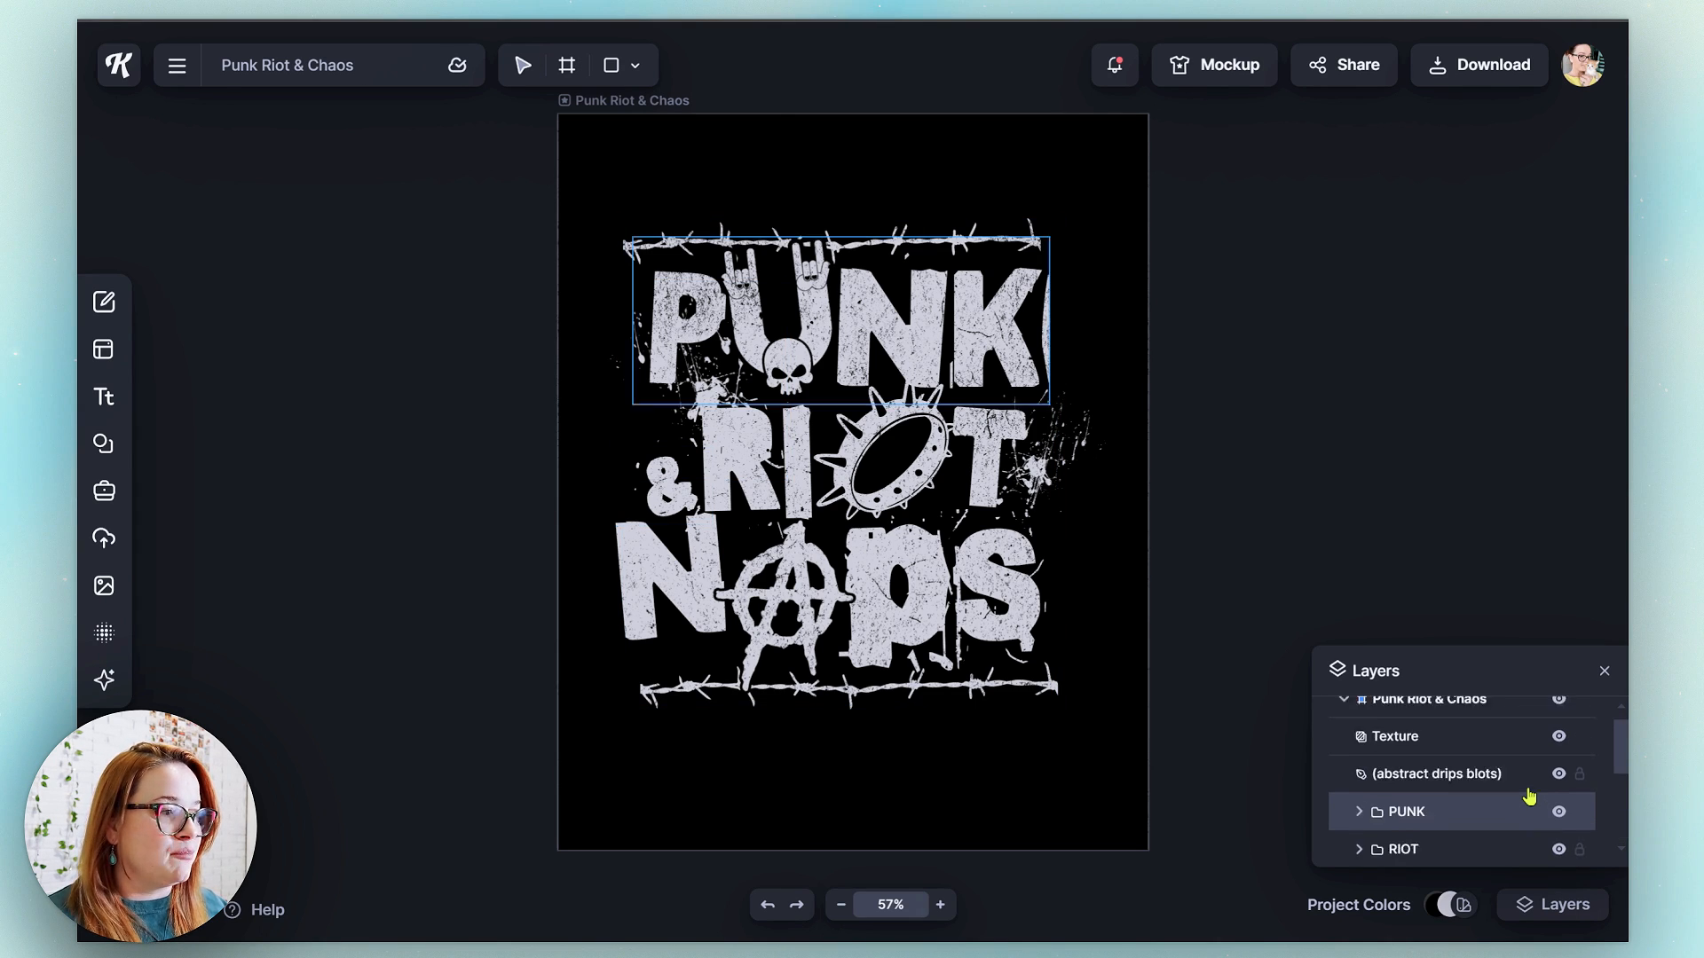
- Select the artboard's Texture layer and bring up its texture settings
click(1416, 755)
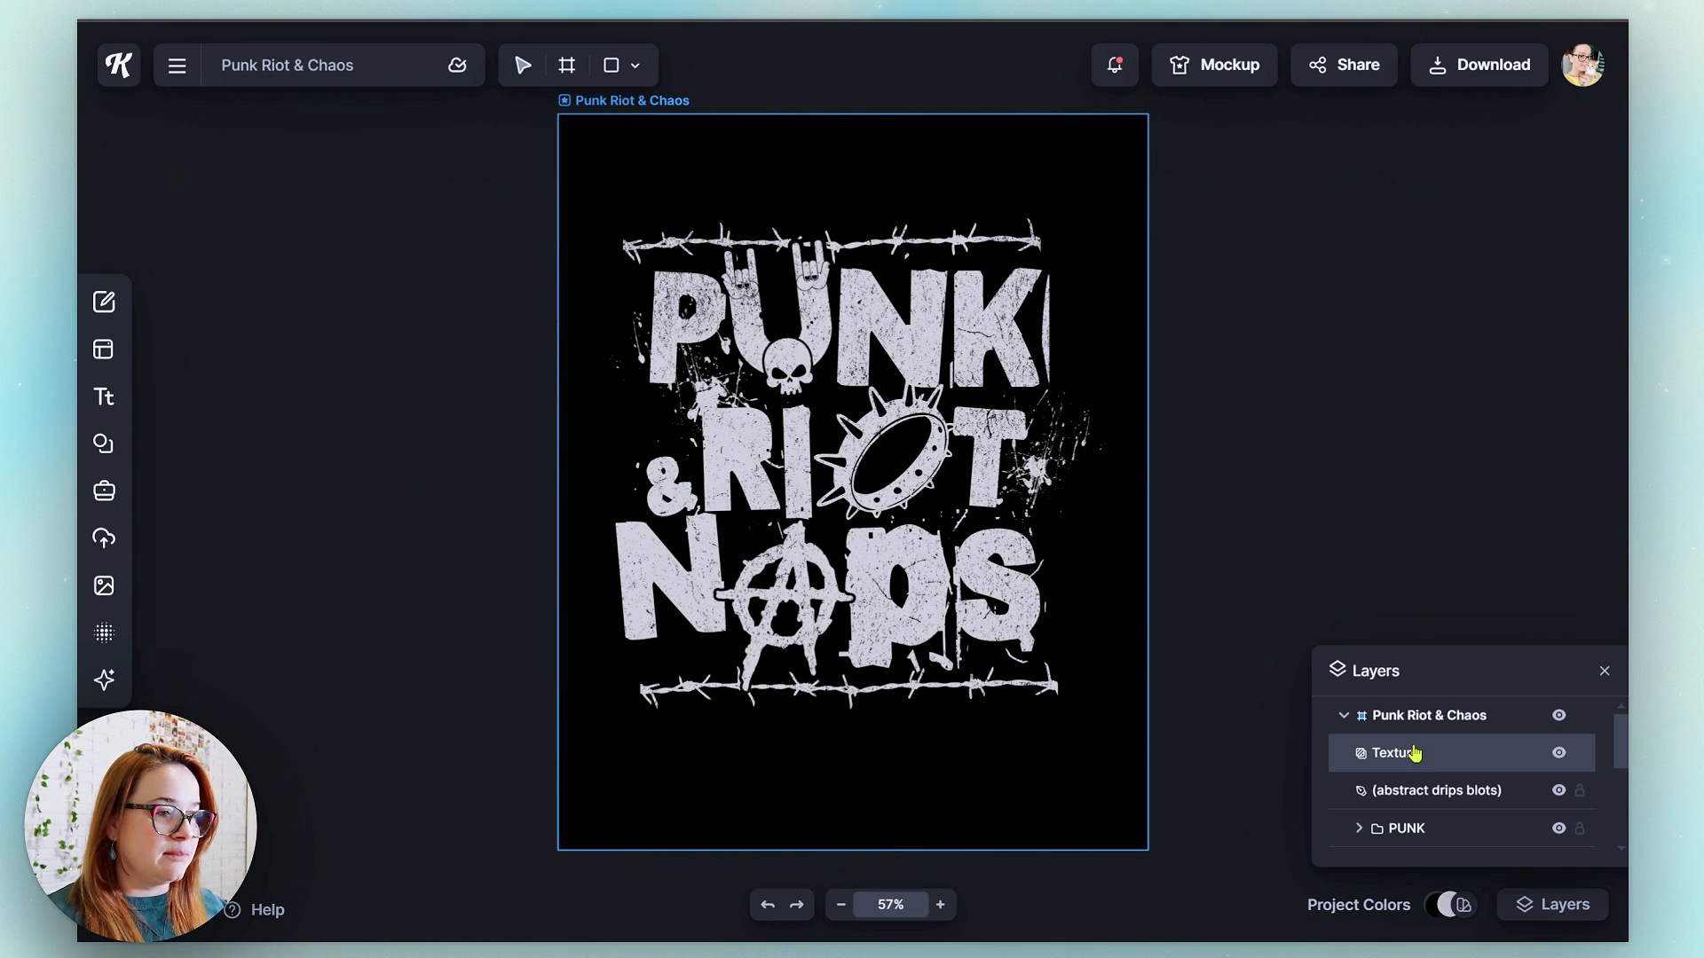
click(1415, 754)
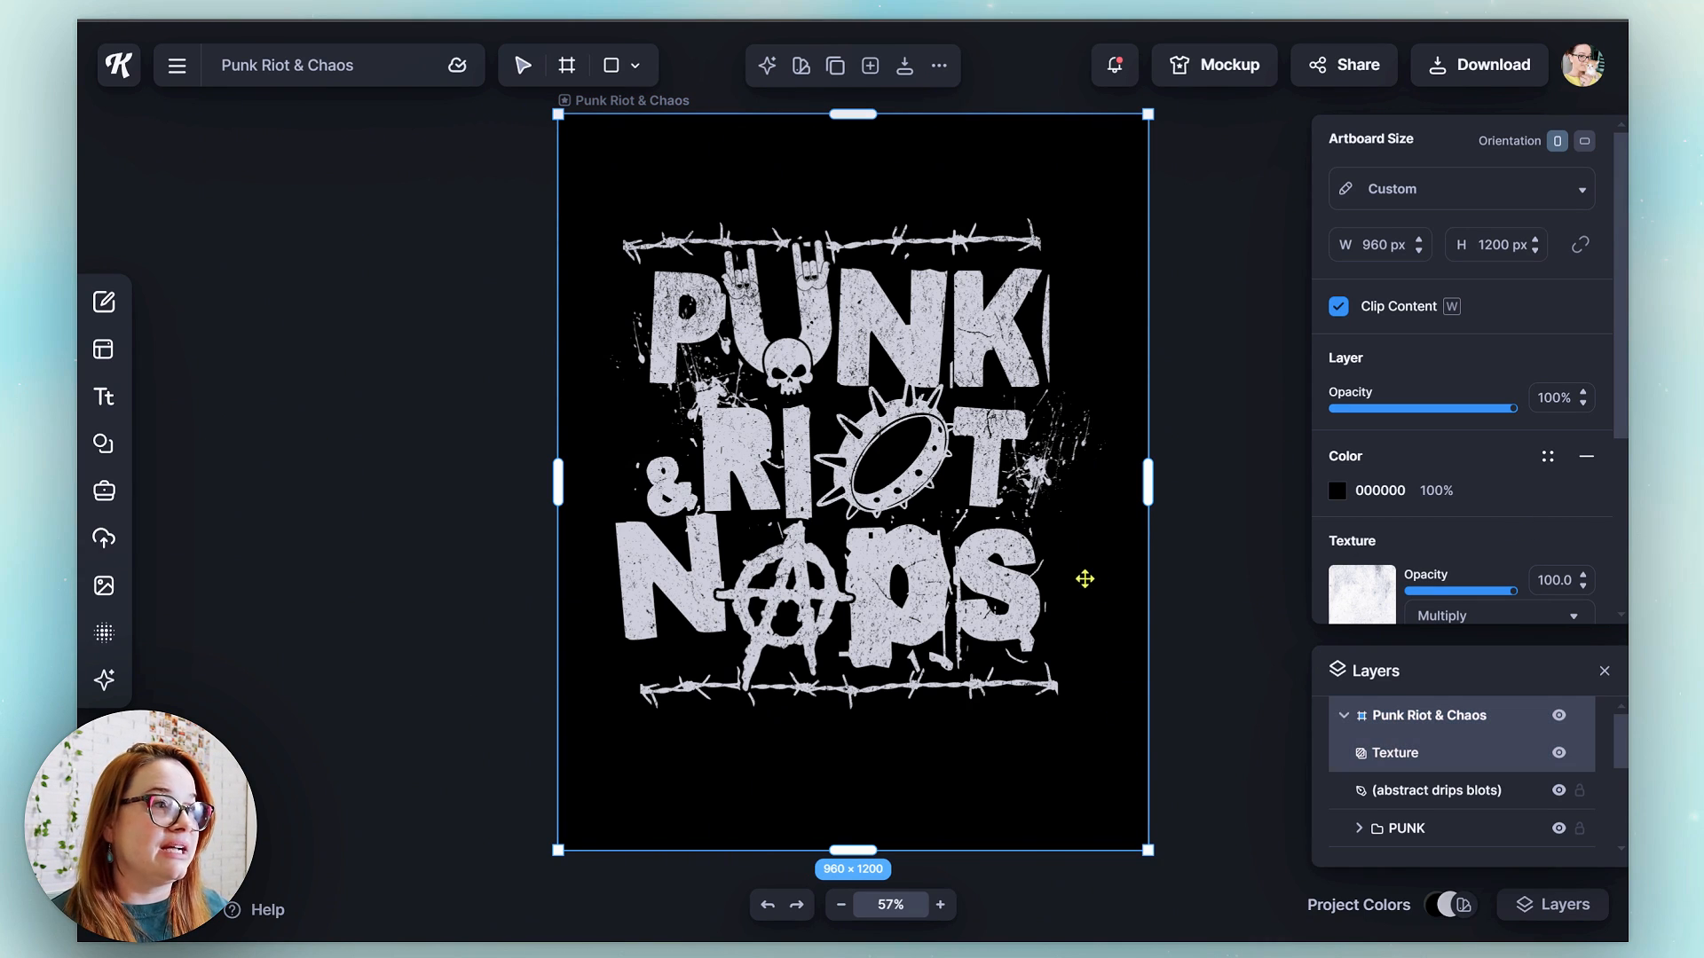
scroll(1527, 539, down, 3)
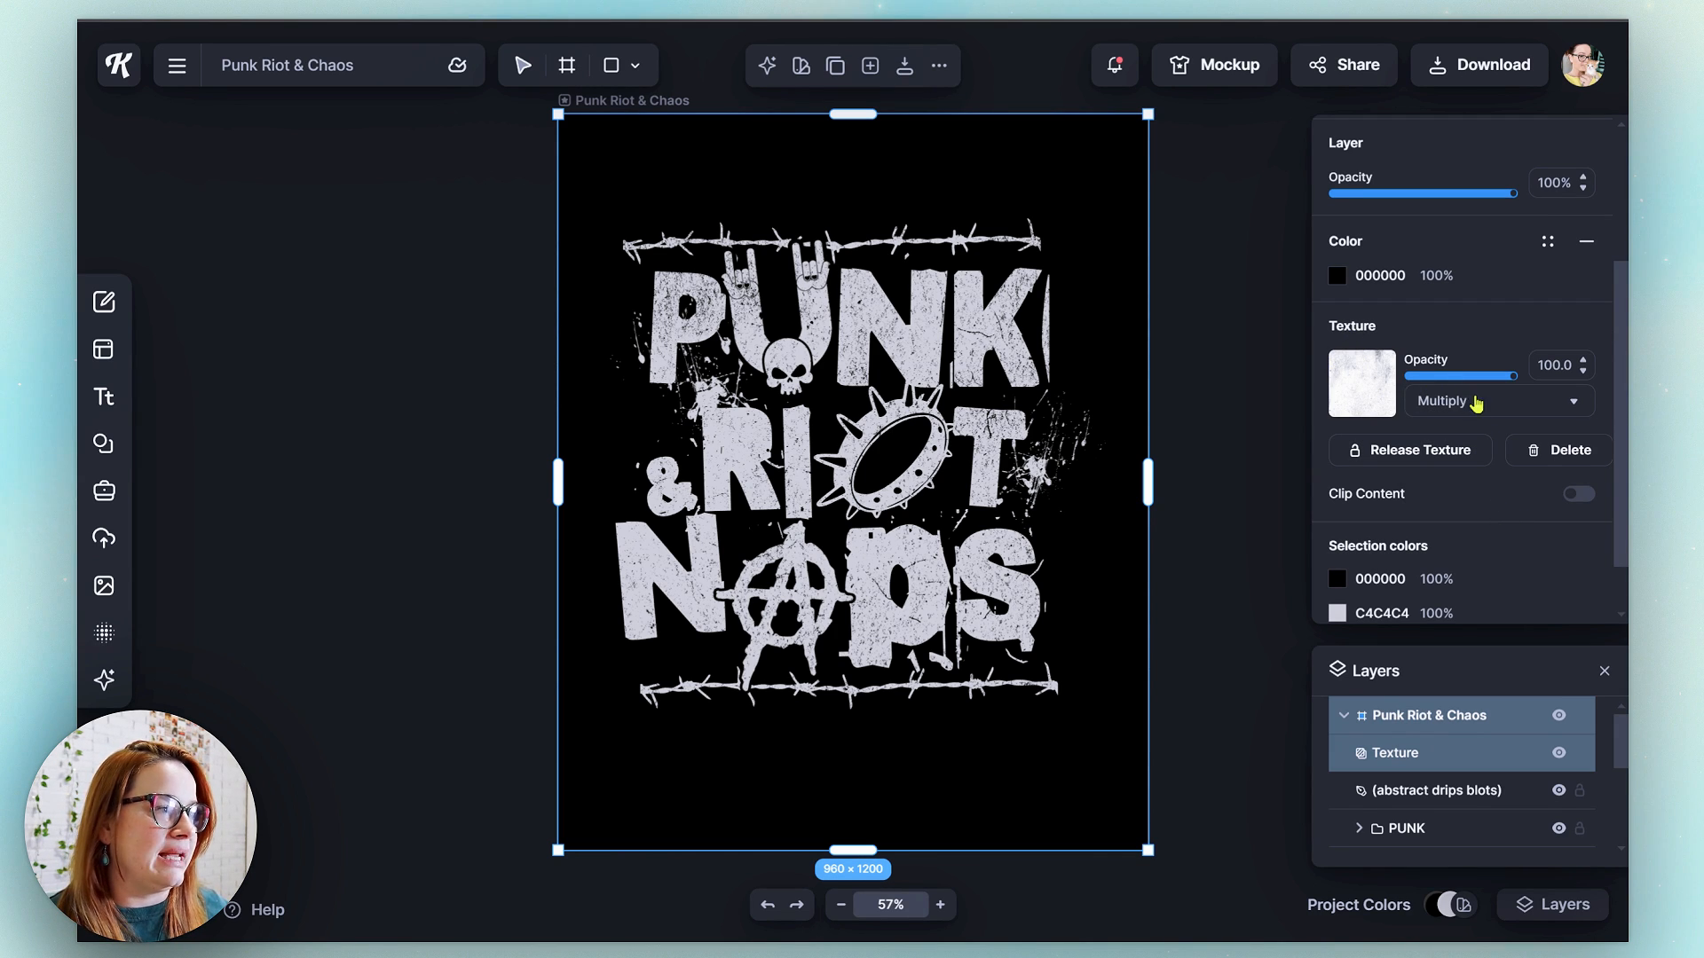
- Try other blending modes on the texture, including Normal, and set it back to Multiply
click(1576, 405)
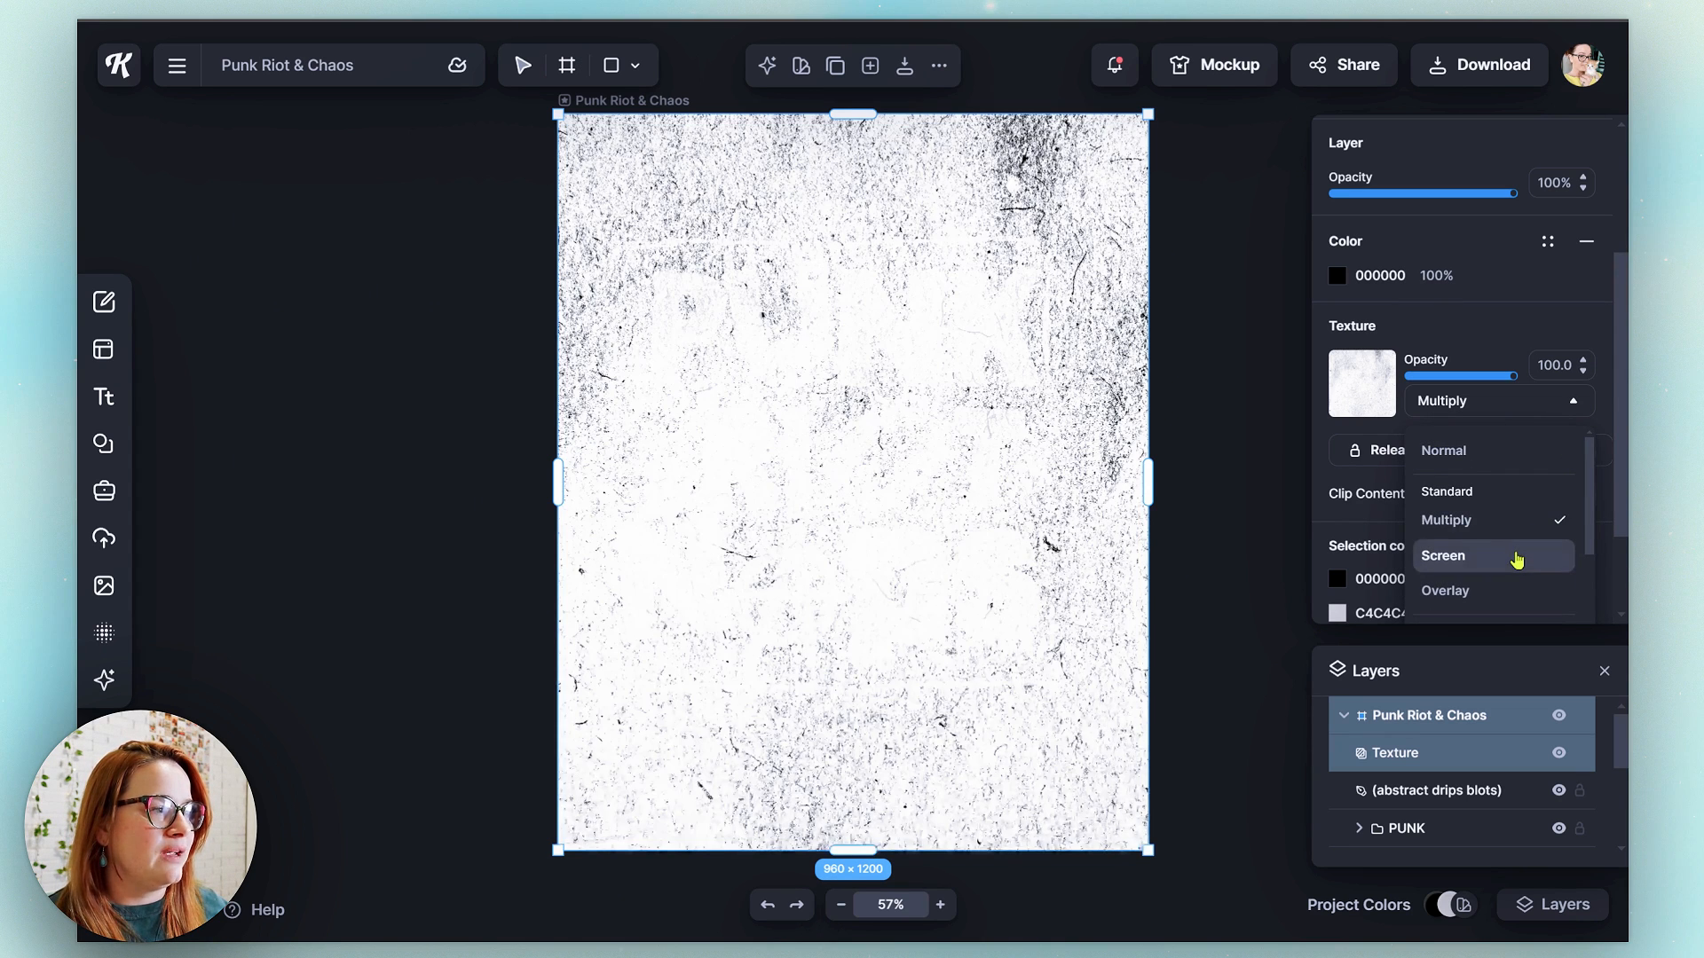
scroll(1517, 583, down, 3)
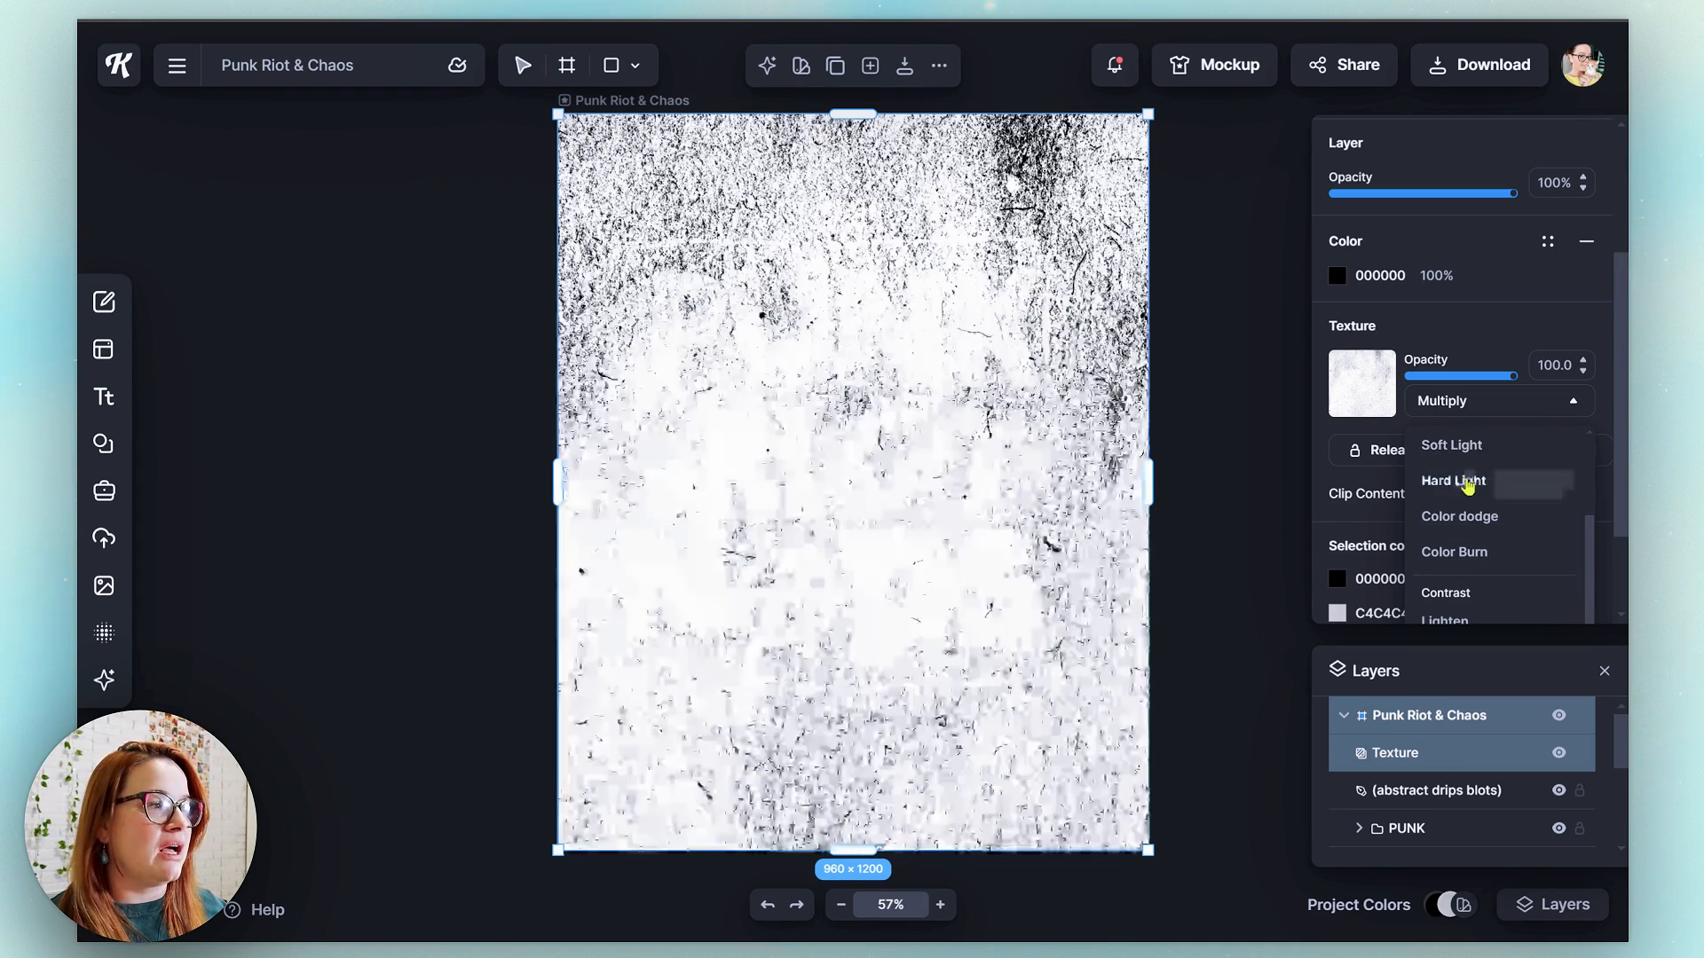
scroll(1463, 488, up, 3)
click(1460, 470)
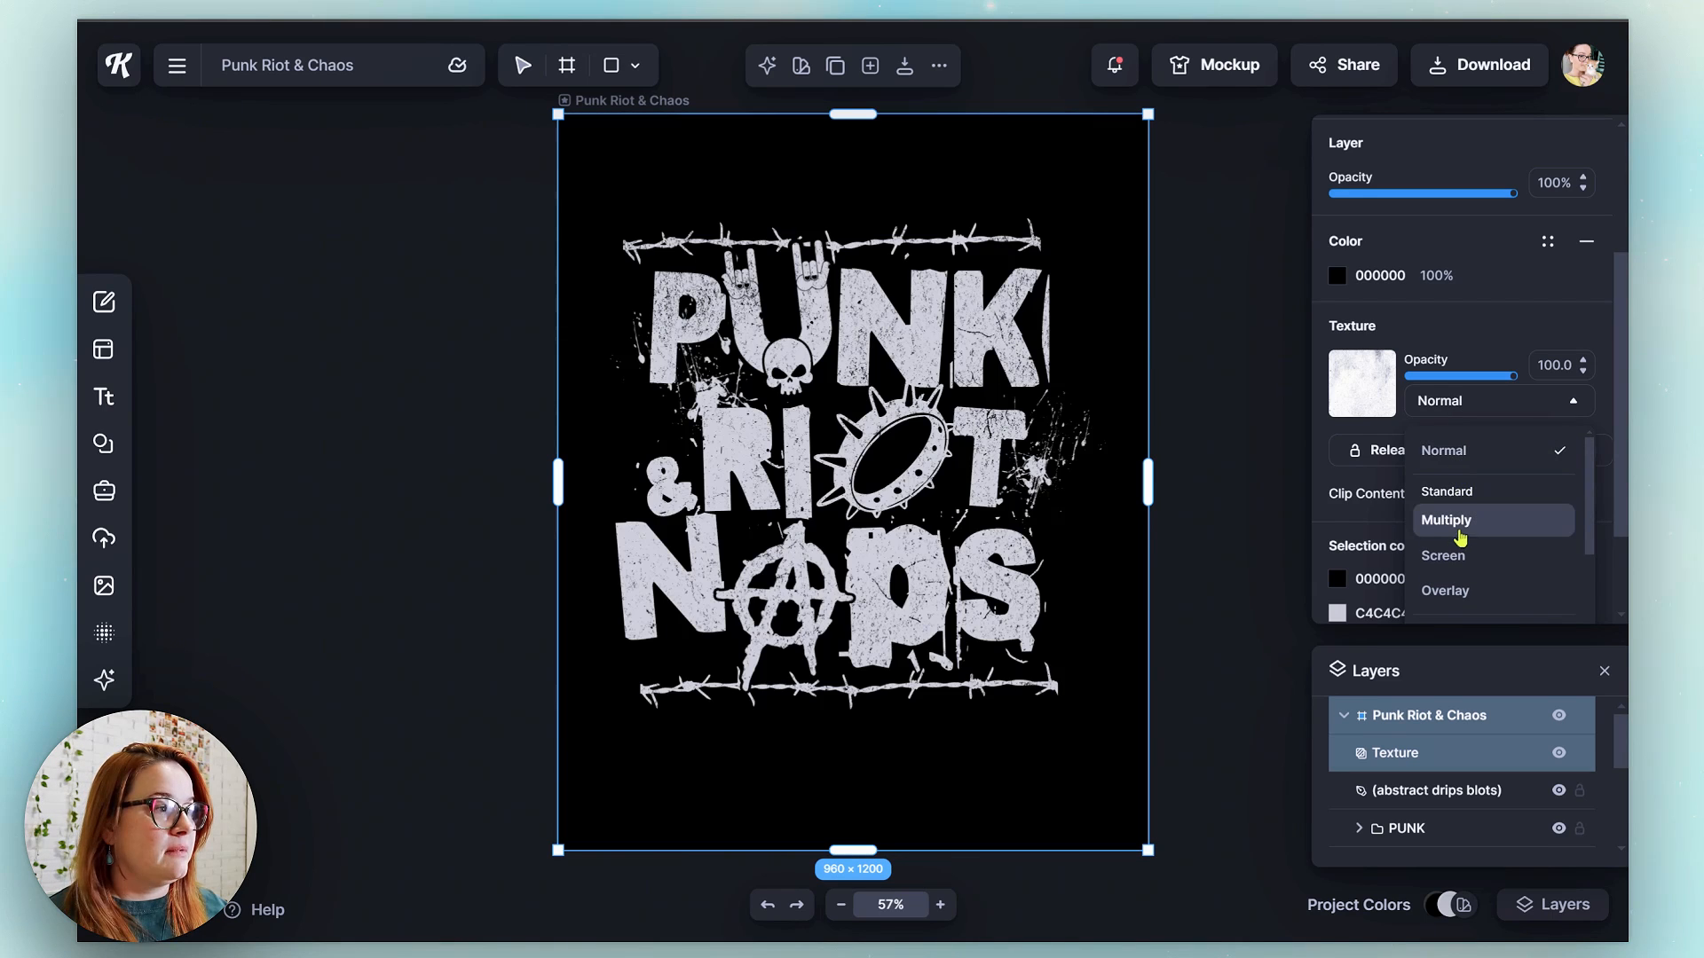
click(1467, 527)
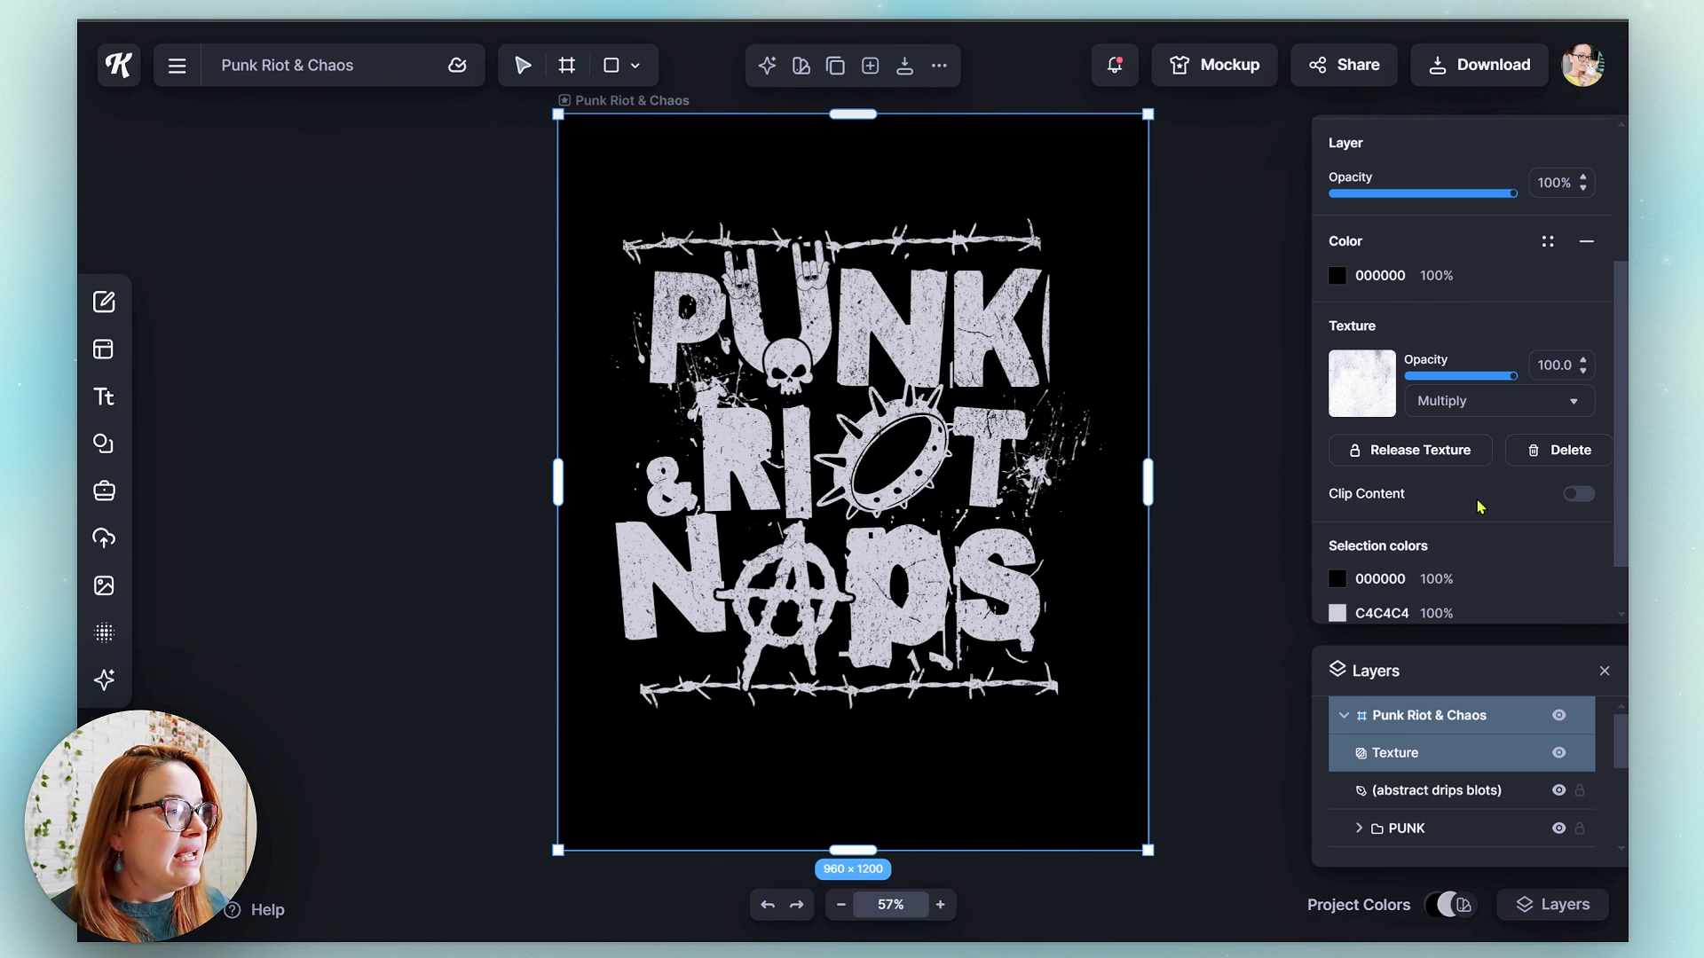
mouse_move(1520, 379)
mouse_down()
mouse_move(1411, 382)
mouse_move(1542, 394)
mouse_up()
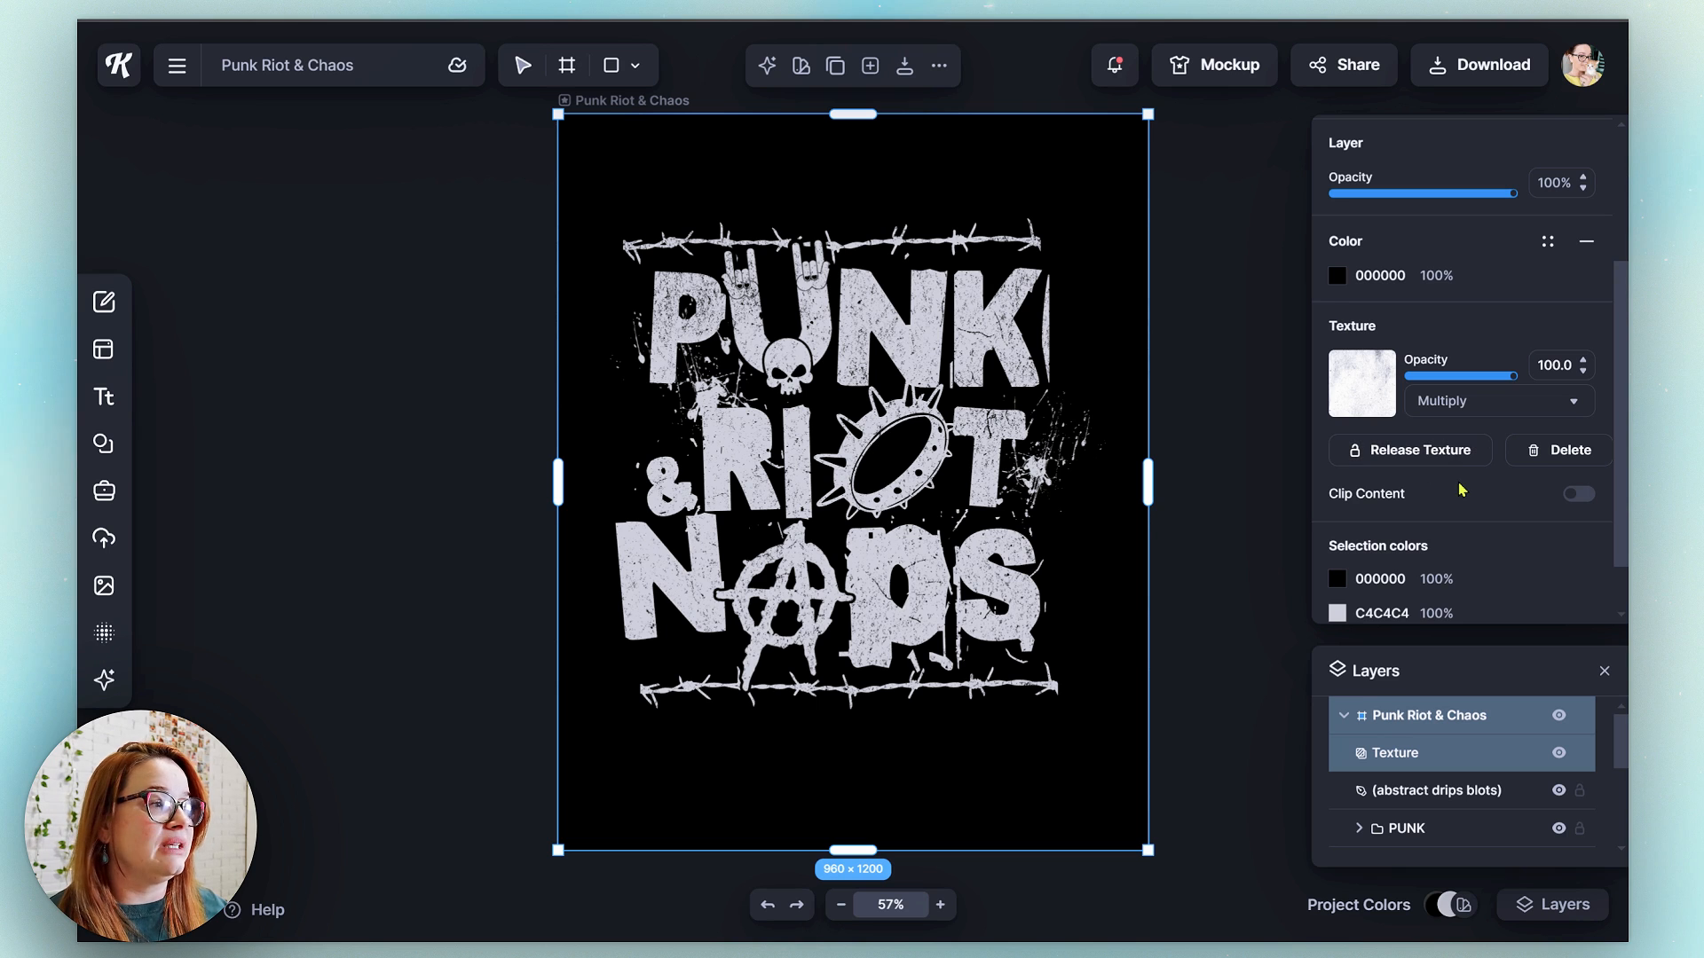
- Release the texture from the artboard and delete the released texture image
click(1460, 460)
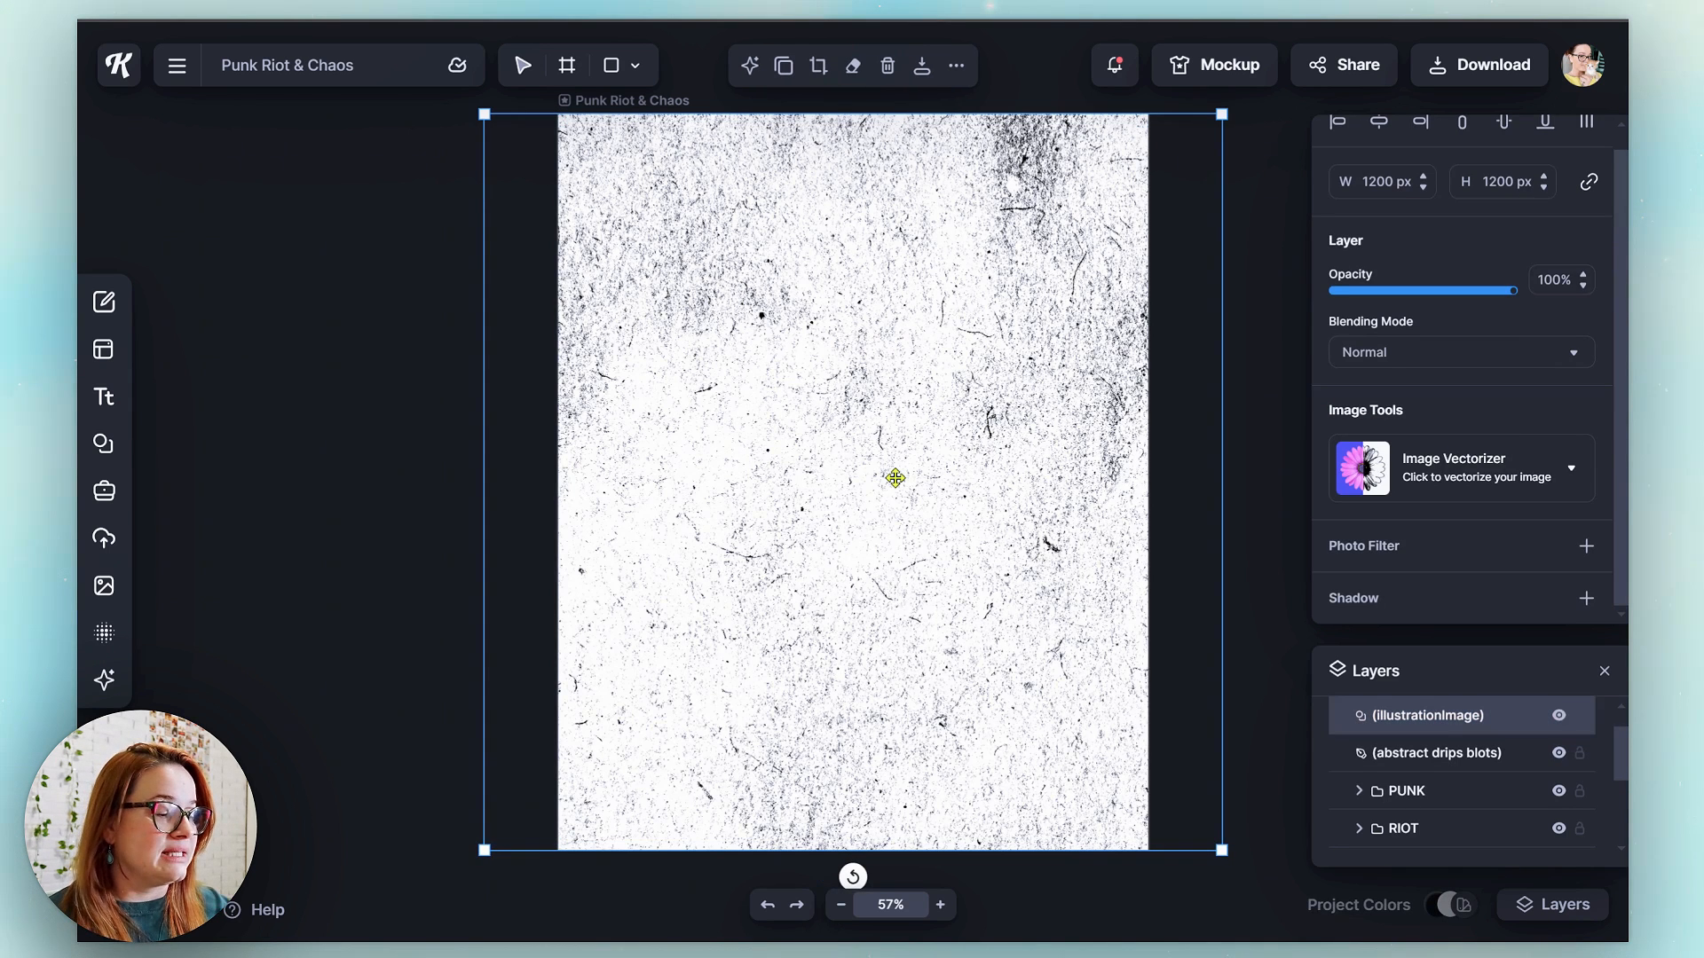
key(Delete)
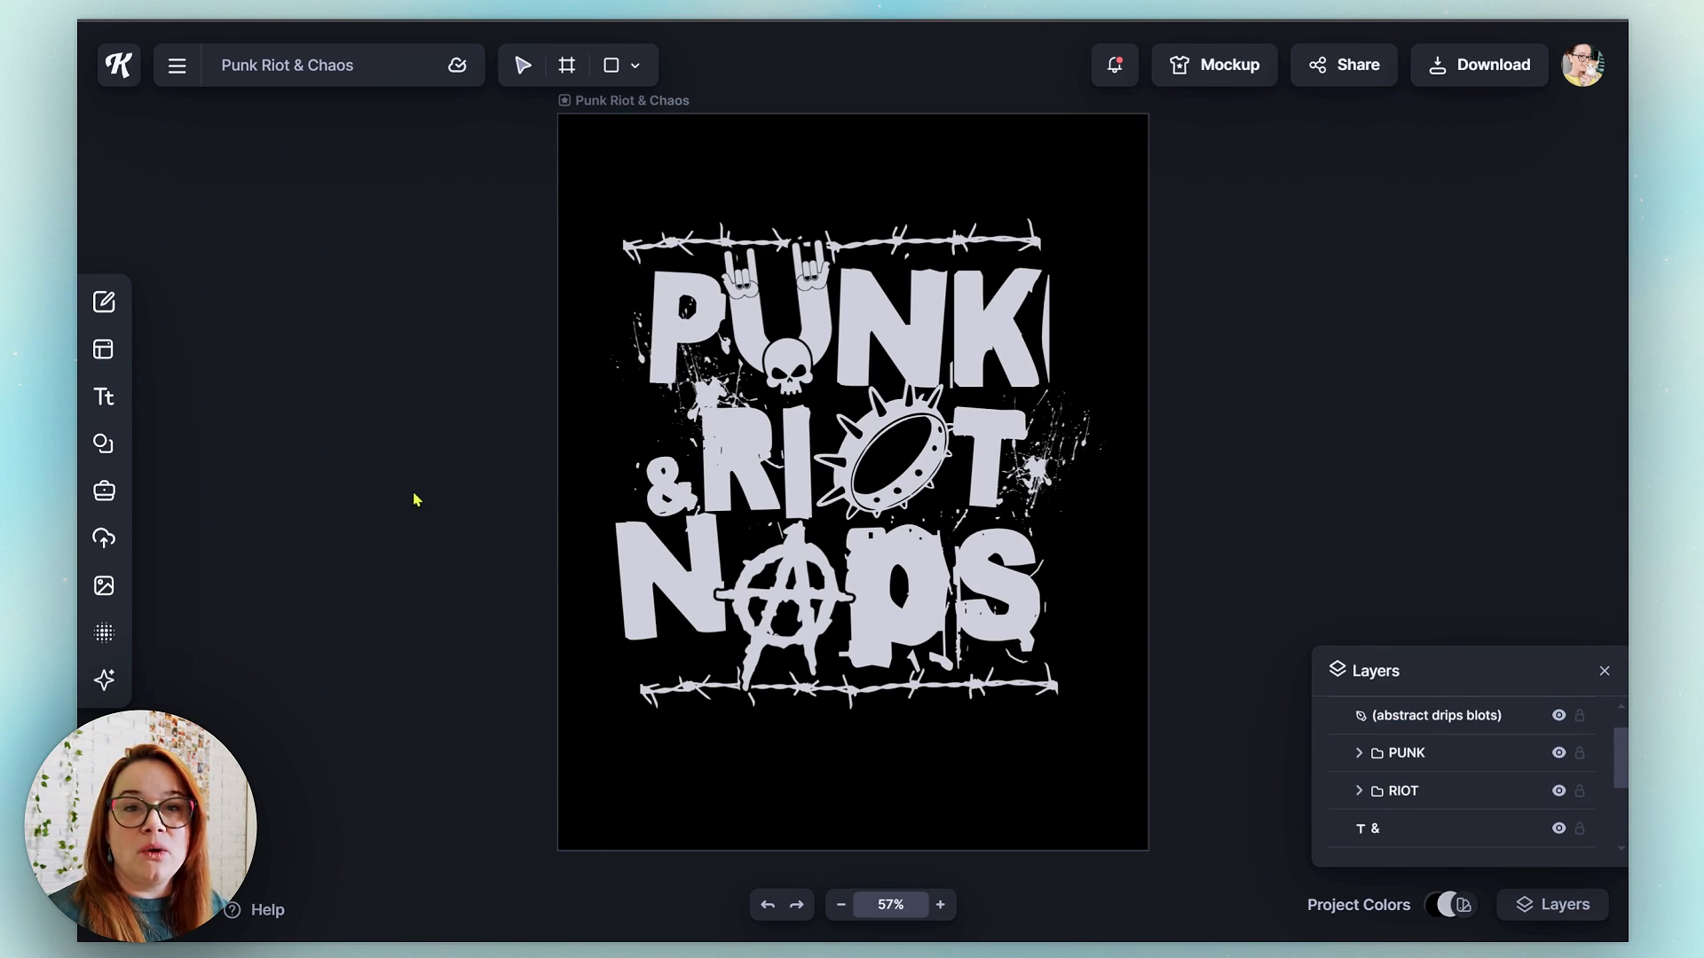
- Browse the texture library and apply a peeling-paint texture from the Grunge Textures collection to the artboard
click(113, 632)
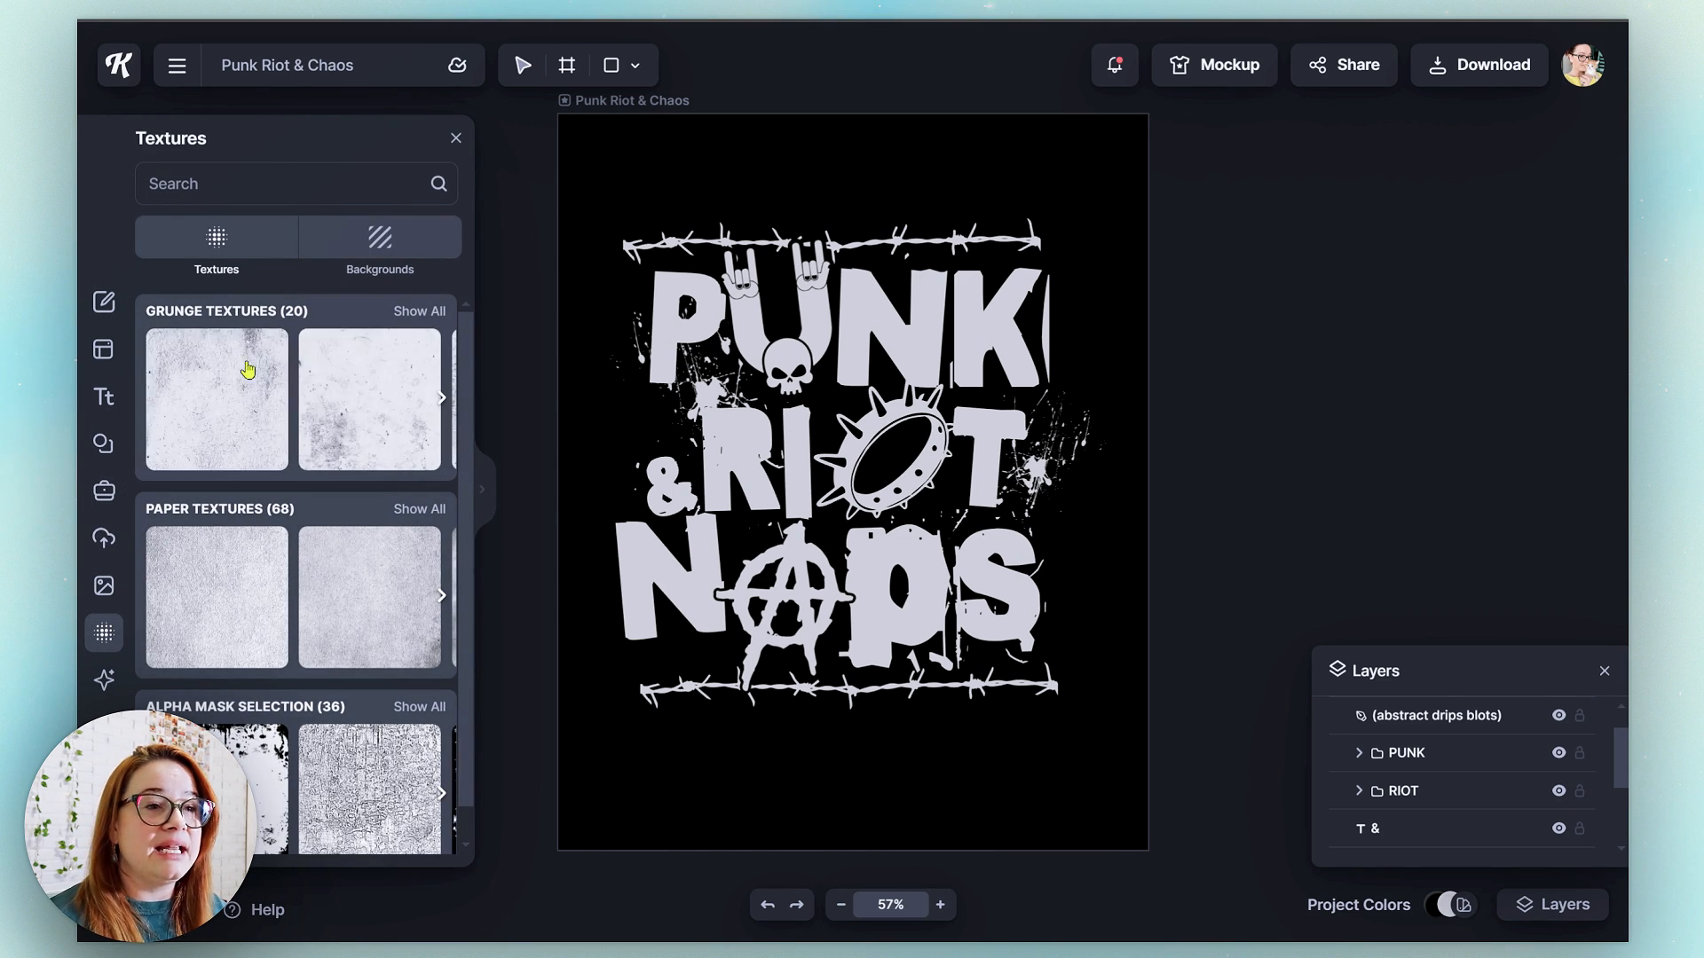
scroll(335, 559, down, 4)
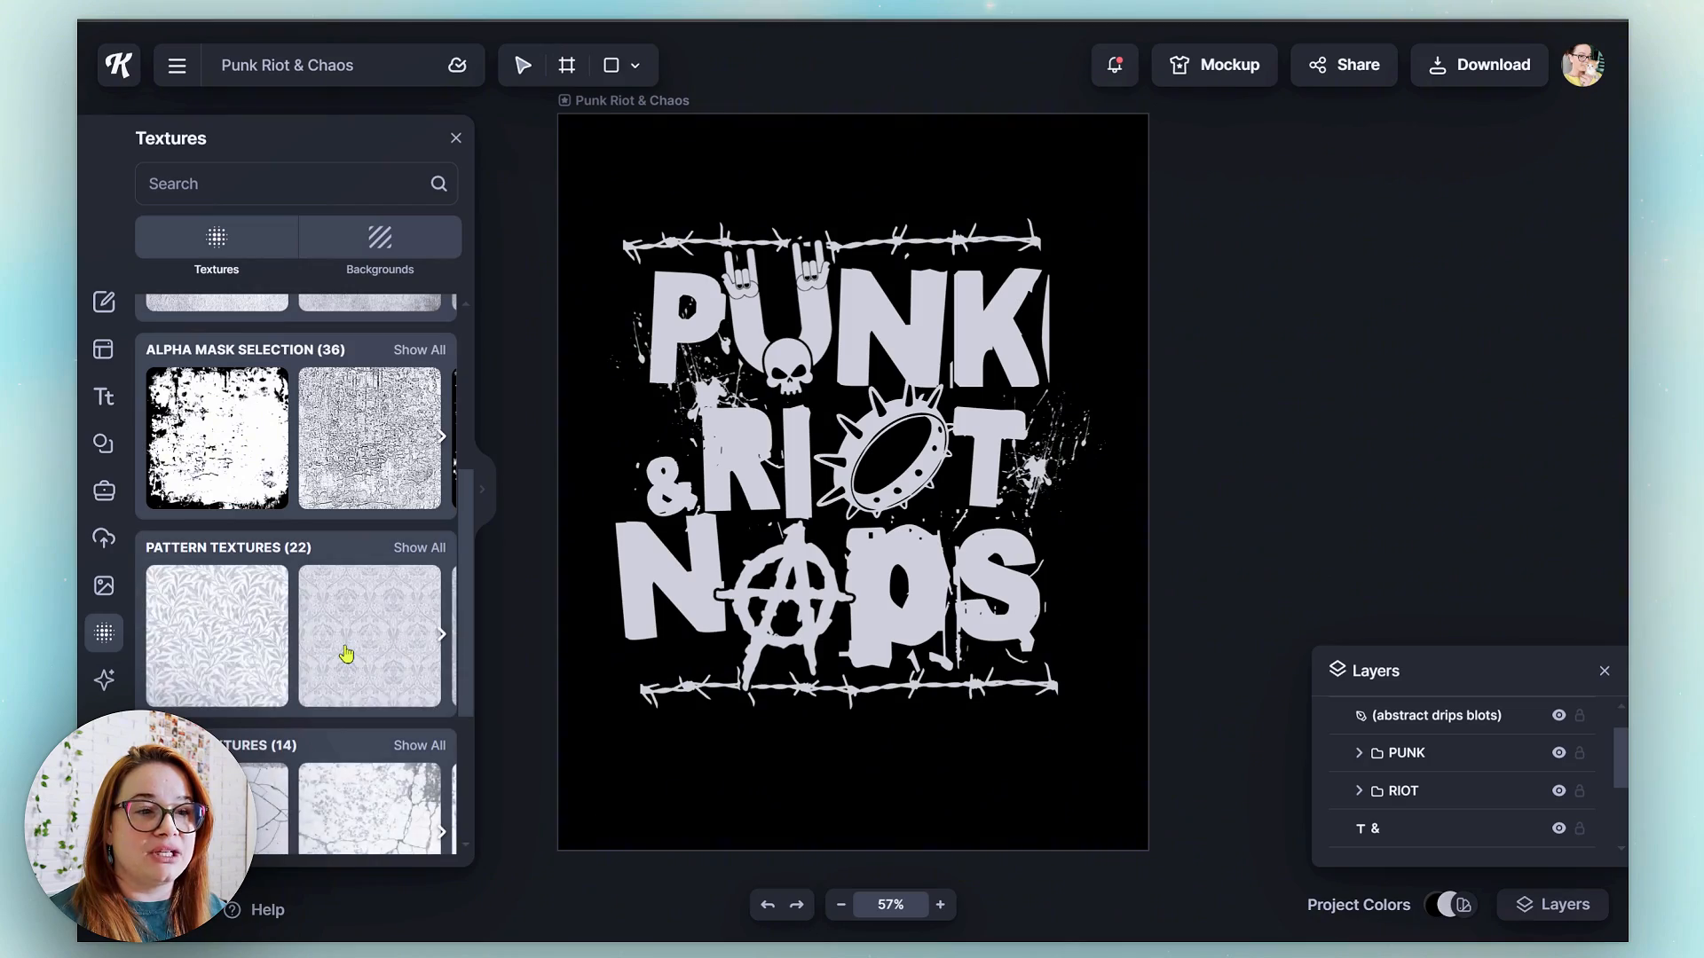
scroll(347, 654, down, 3)
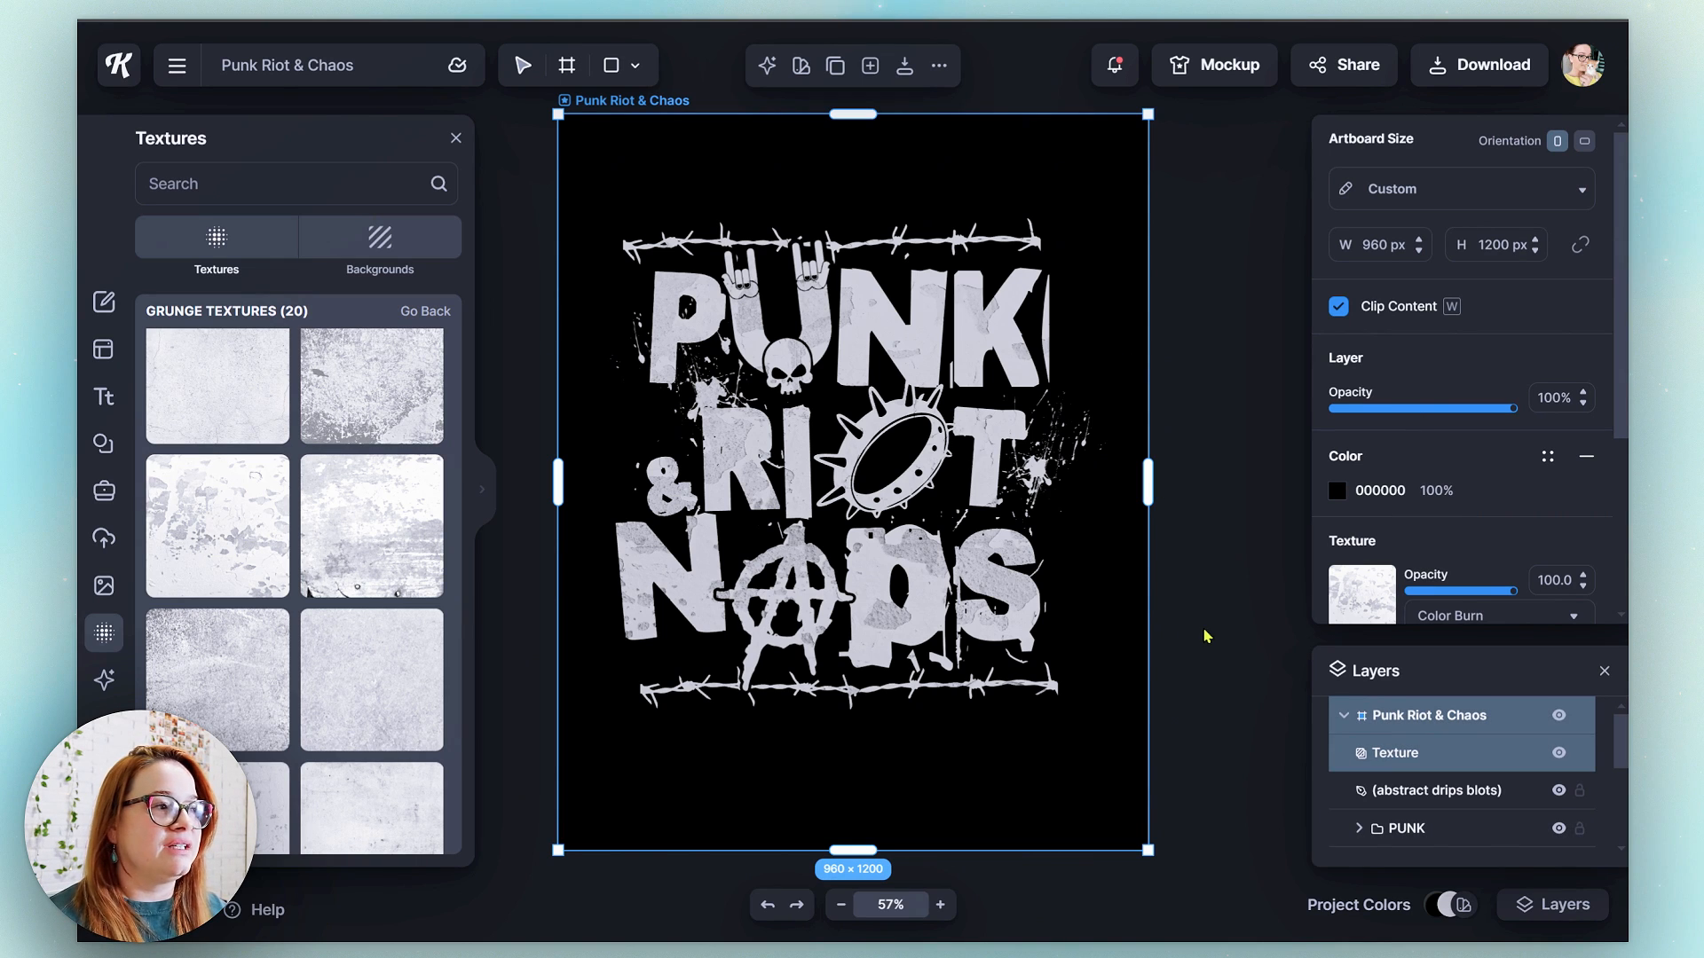
- Preview Screen, Soft Light and other blending modes on the artboard's peeling-paint texture
scroll(1569, 515, down, 1)
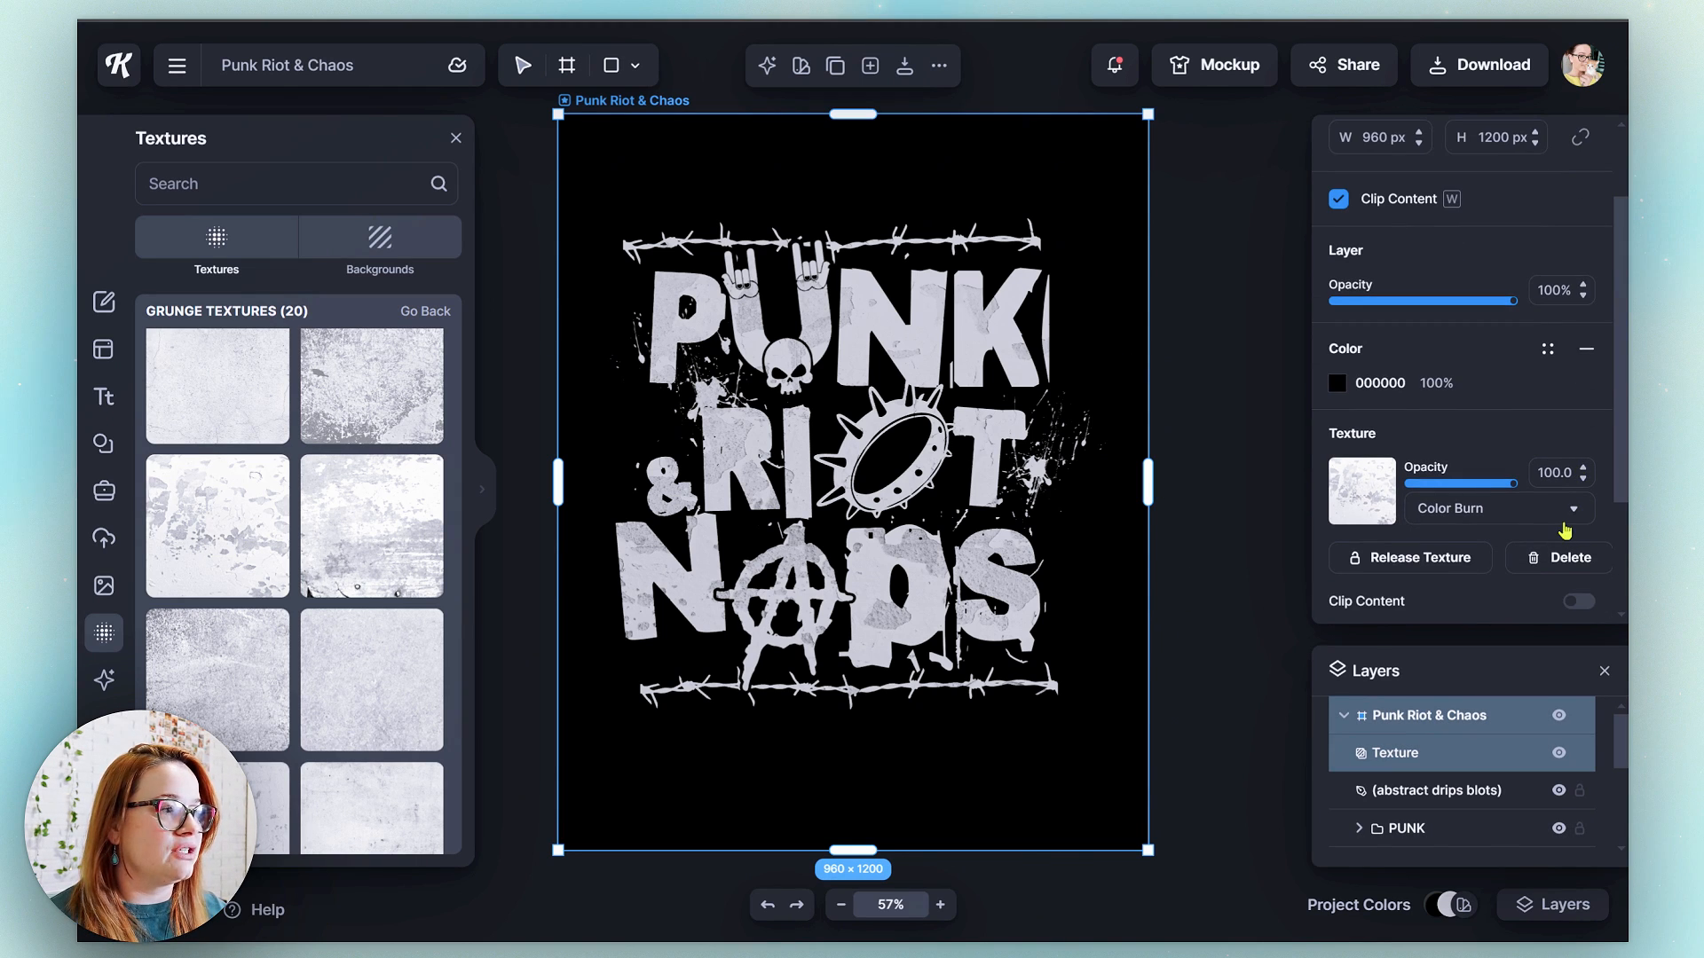
click(1572, 513)
scroll(1508, 568, down, 3)
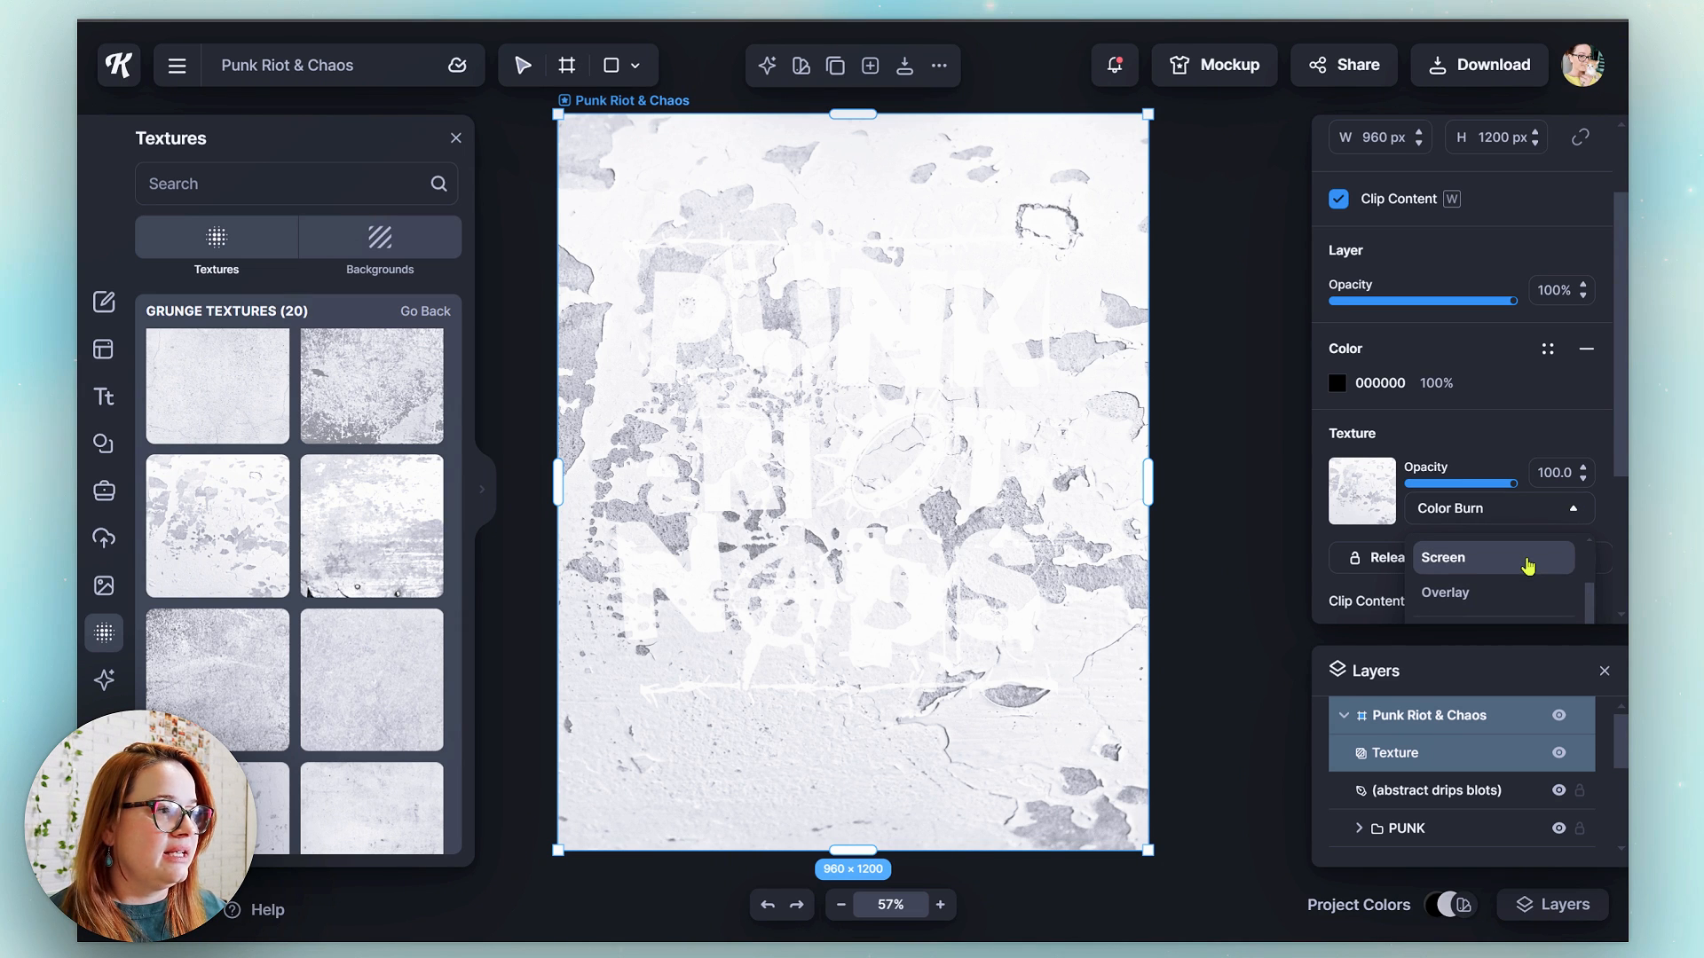
scroll(1527, 568, up, 3)
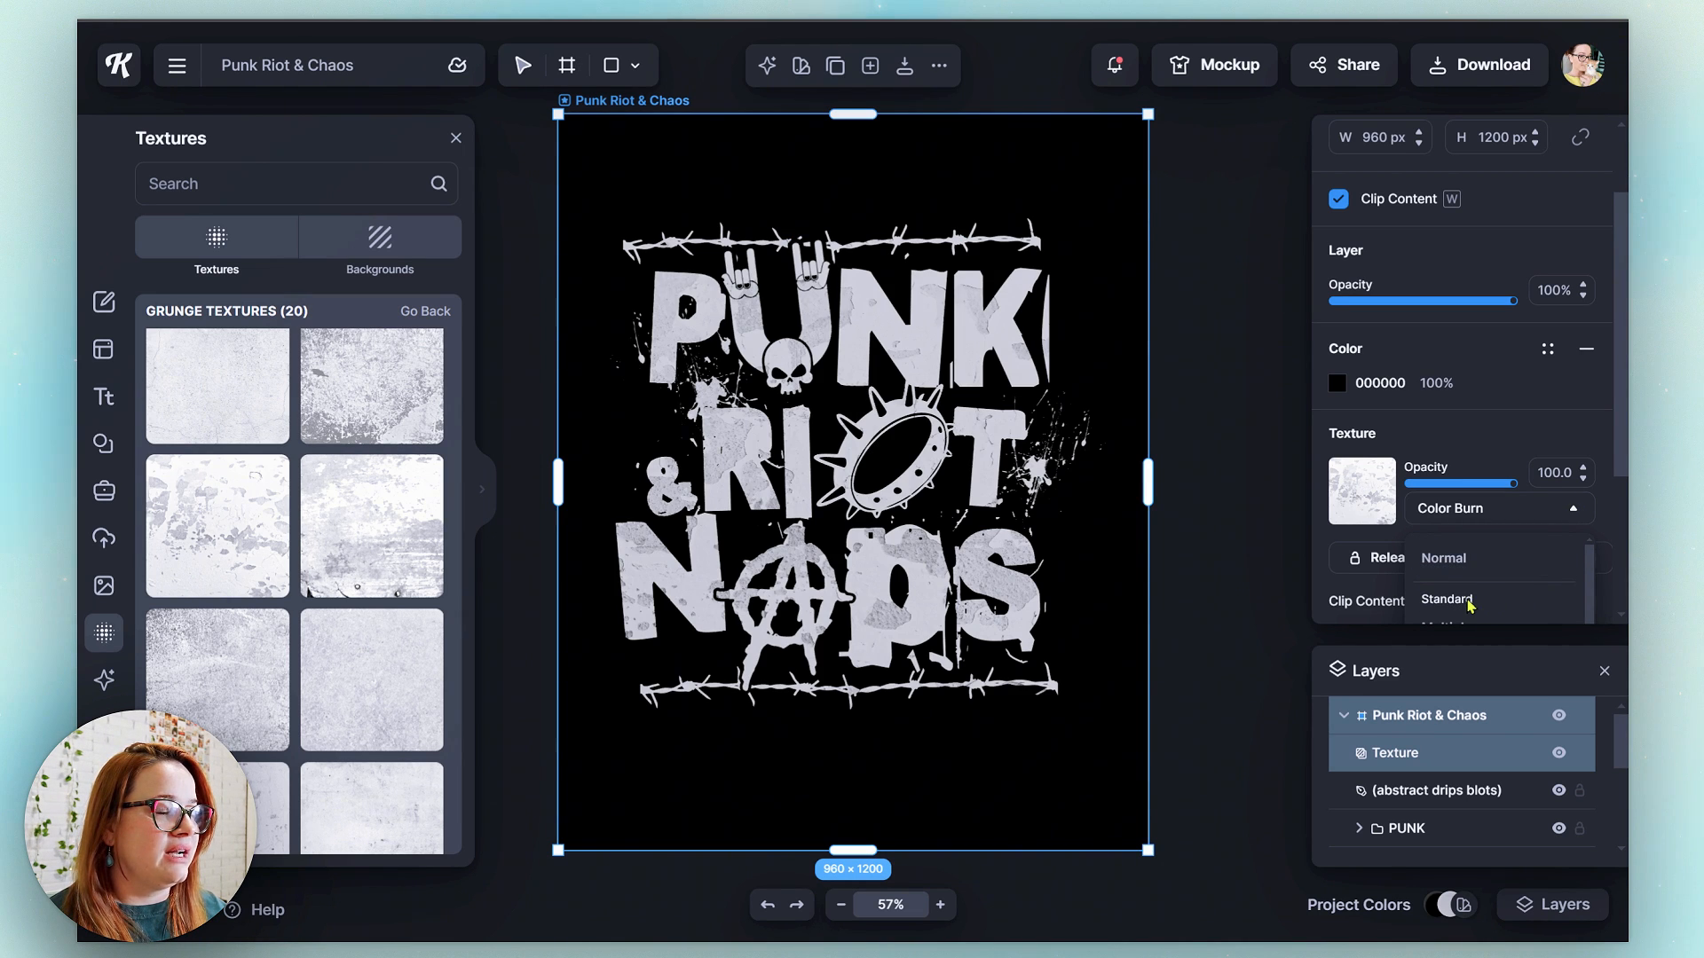
click(1623, 412)
click(1572, 508)
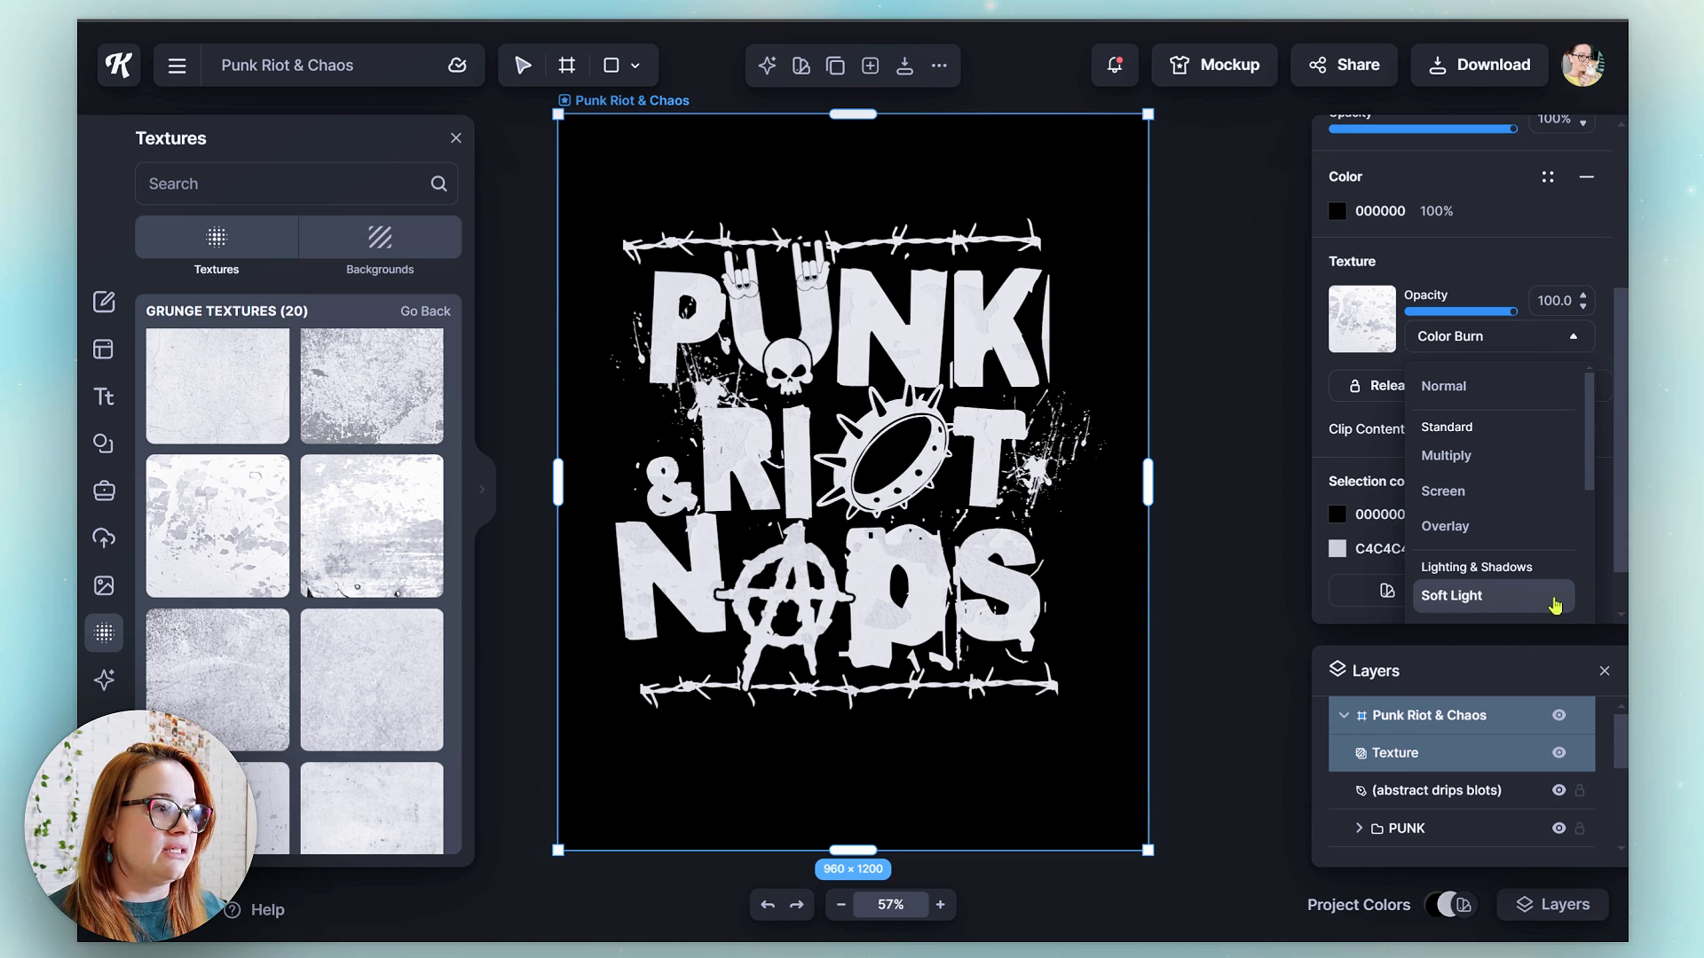
scroll(1555, 603, down, 2)
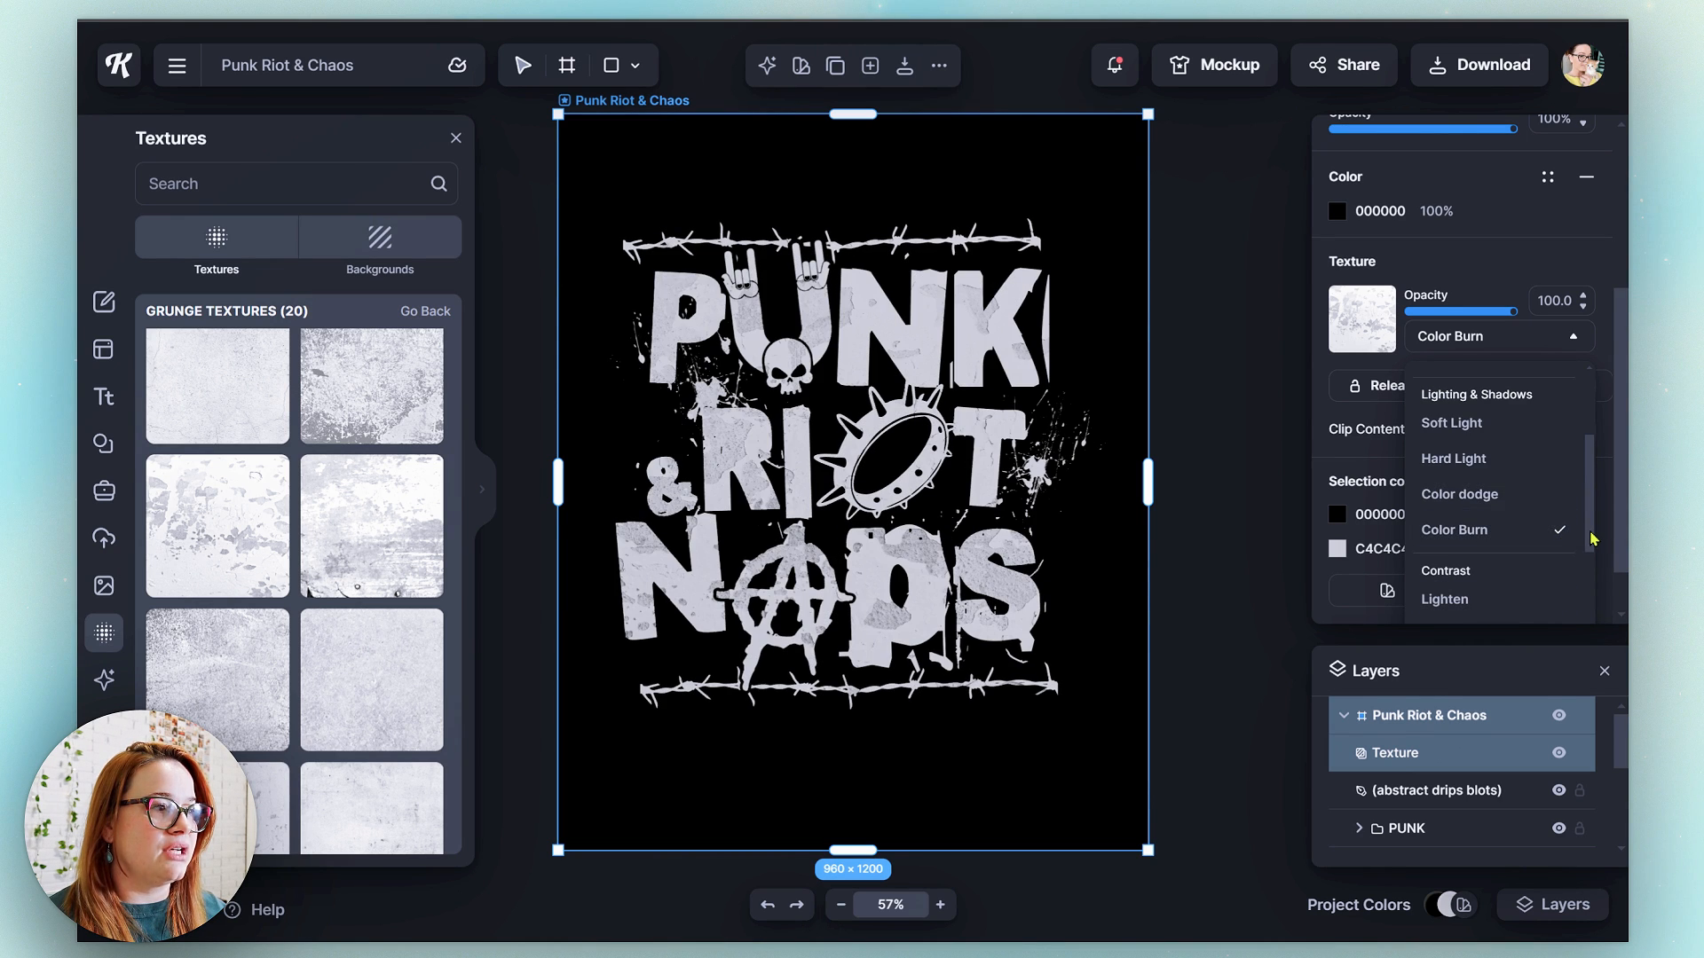
scroll(1593, 539, down, 2)
scroll(1593, 538, up, 5)
click(1555, 260)
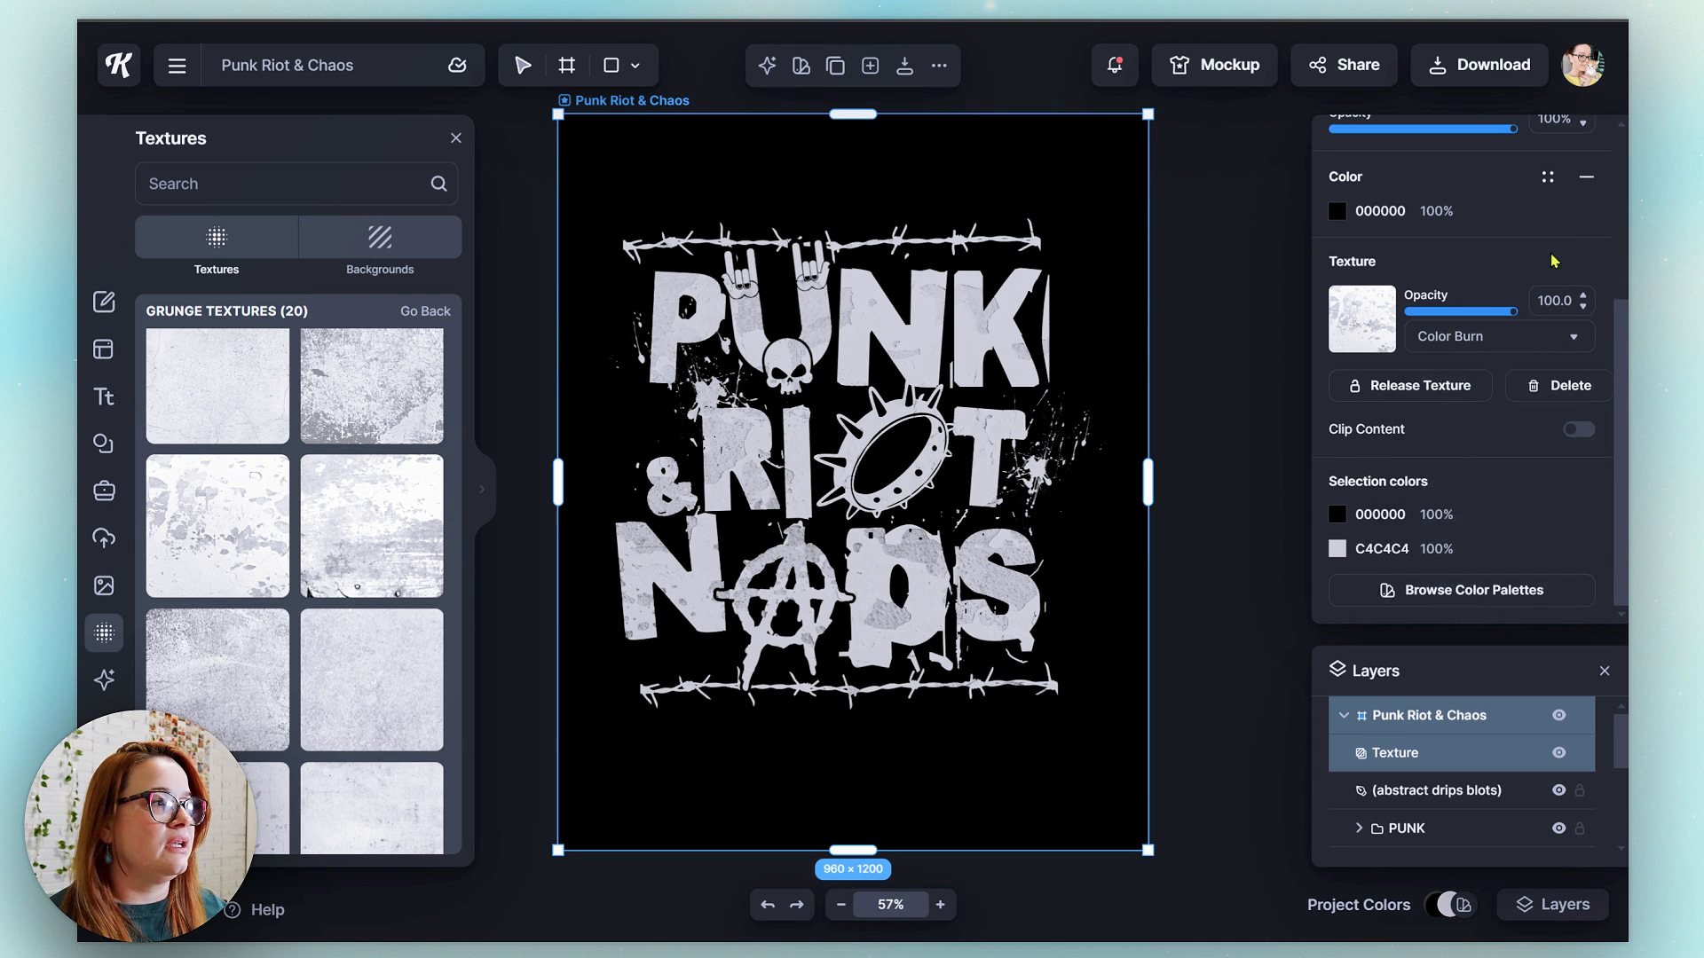
click(1189, 390)
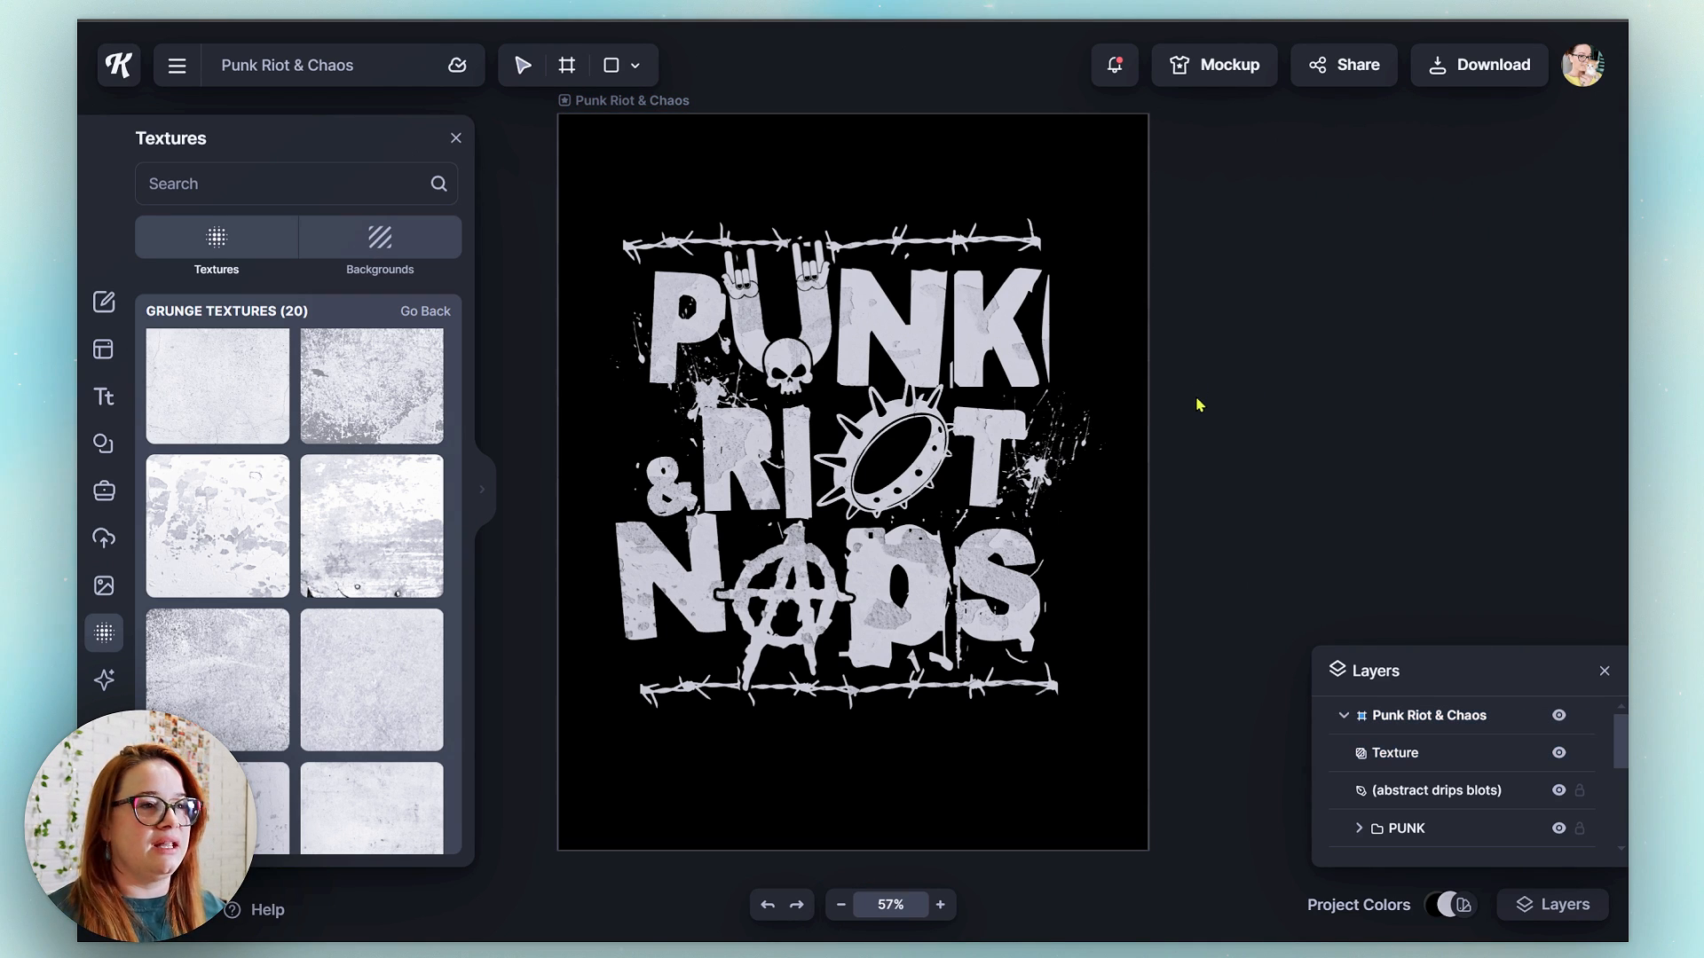
- Clear the artwork to leave a blank artboard, and draw a second artboard about 1040 × 1212 px beside it
click(984, 482)
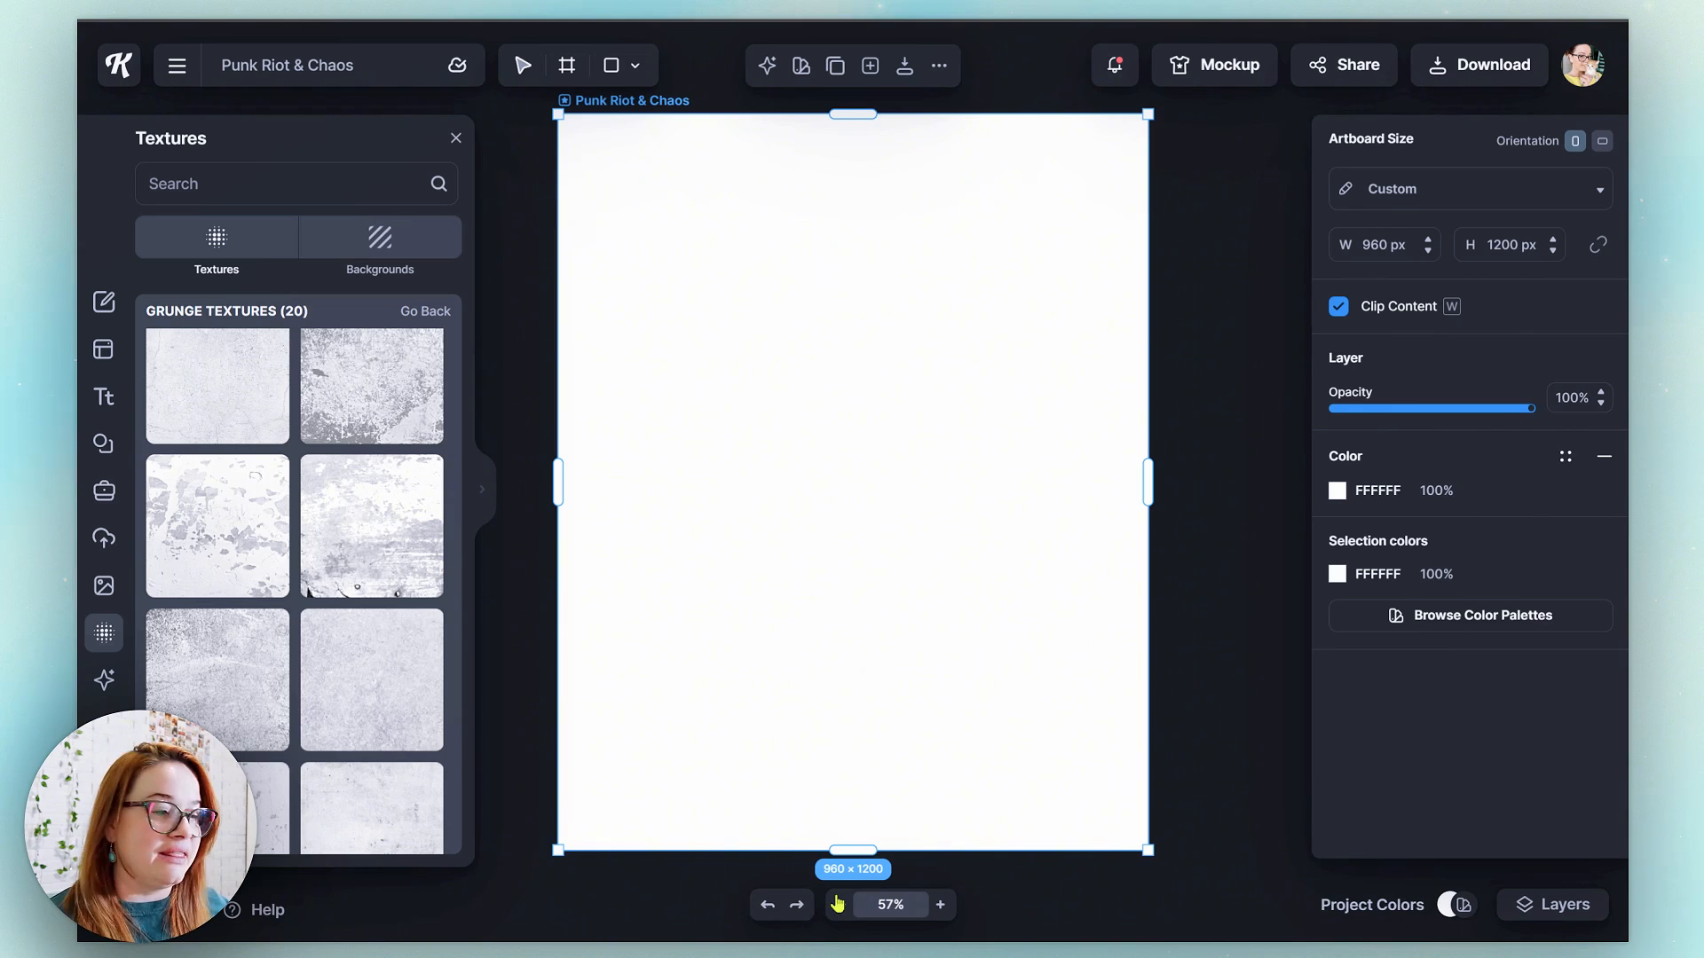
click(842, 905)
click(842, 906)
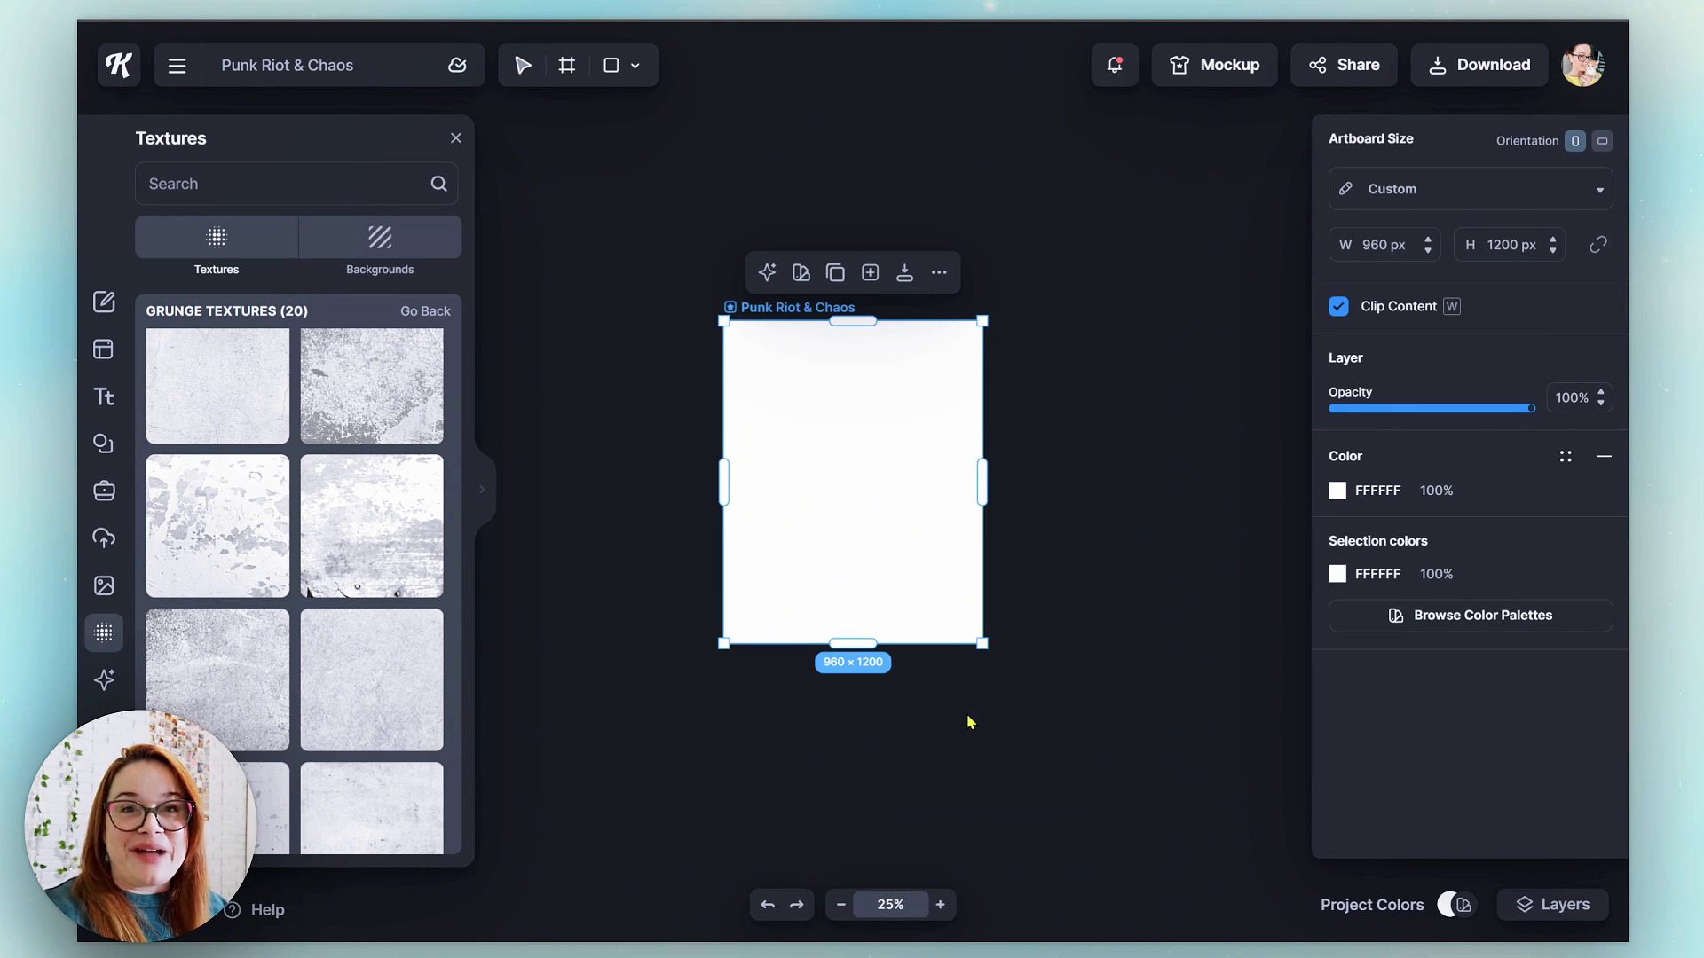
drag(959, 712, 768, 581)
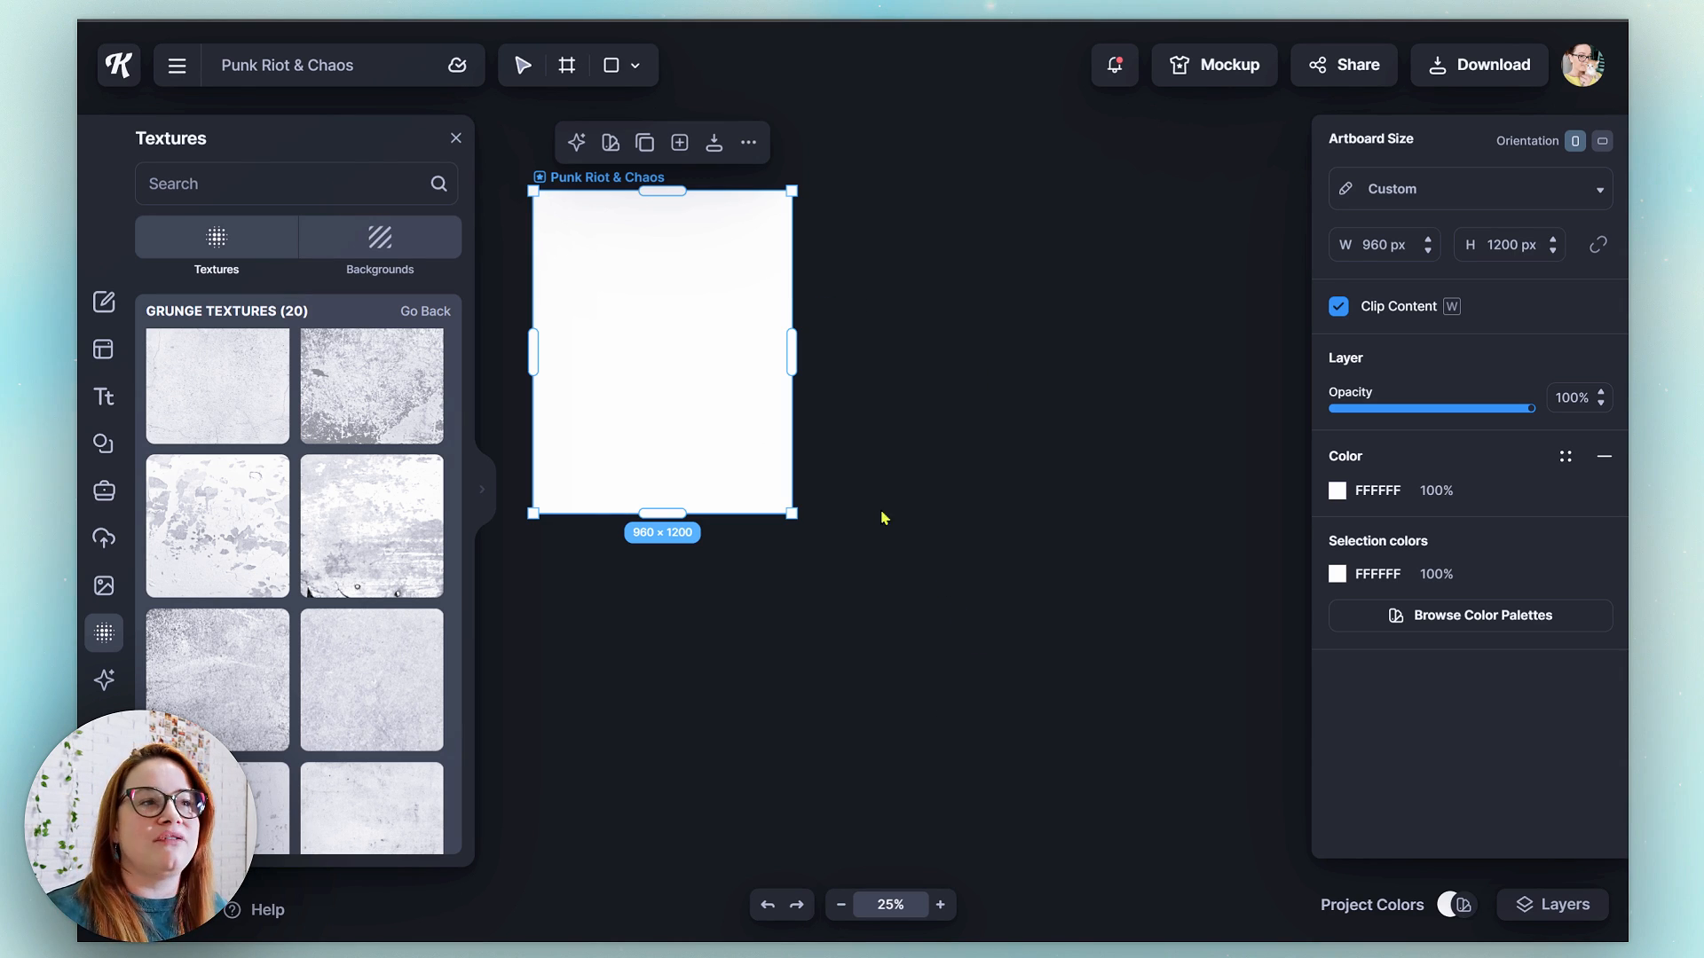
click(568, 71)
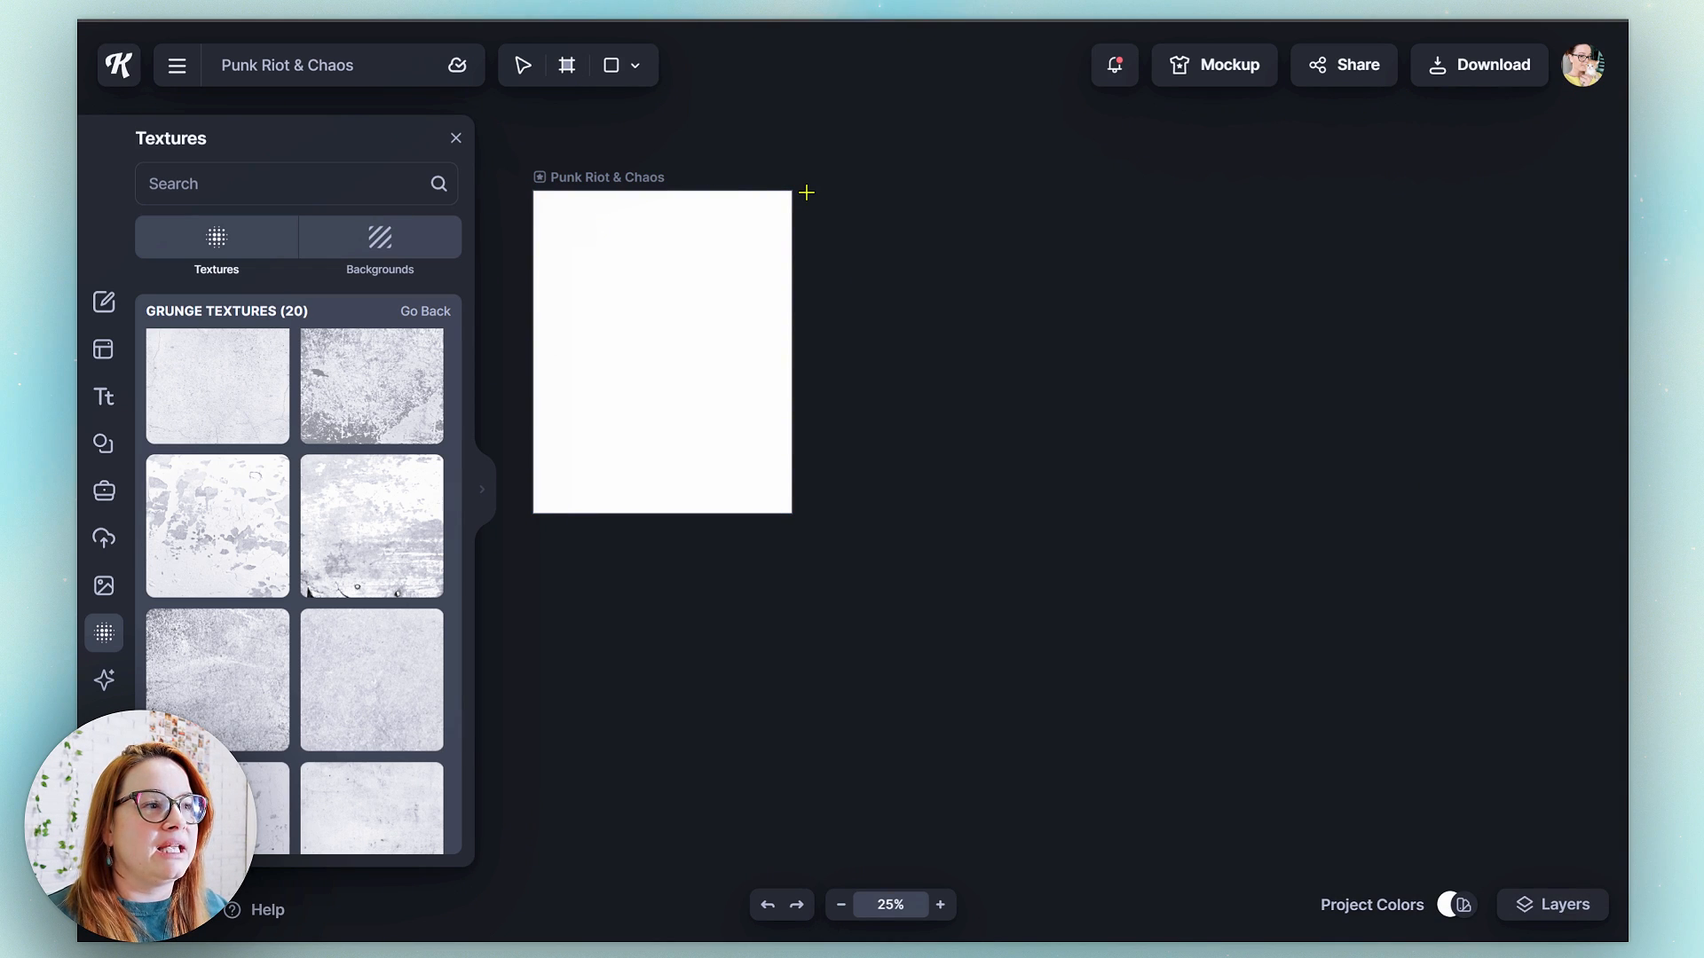
drag(806, 192, 1090, 524)
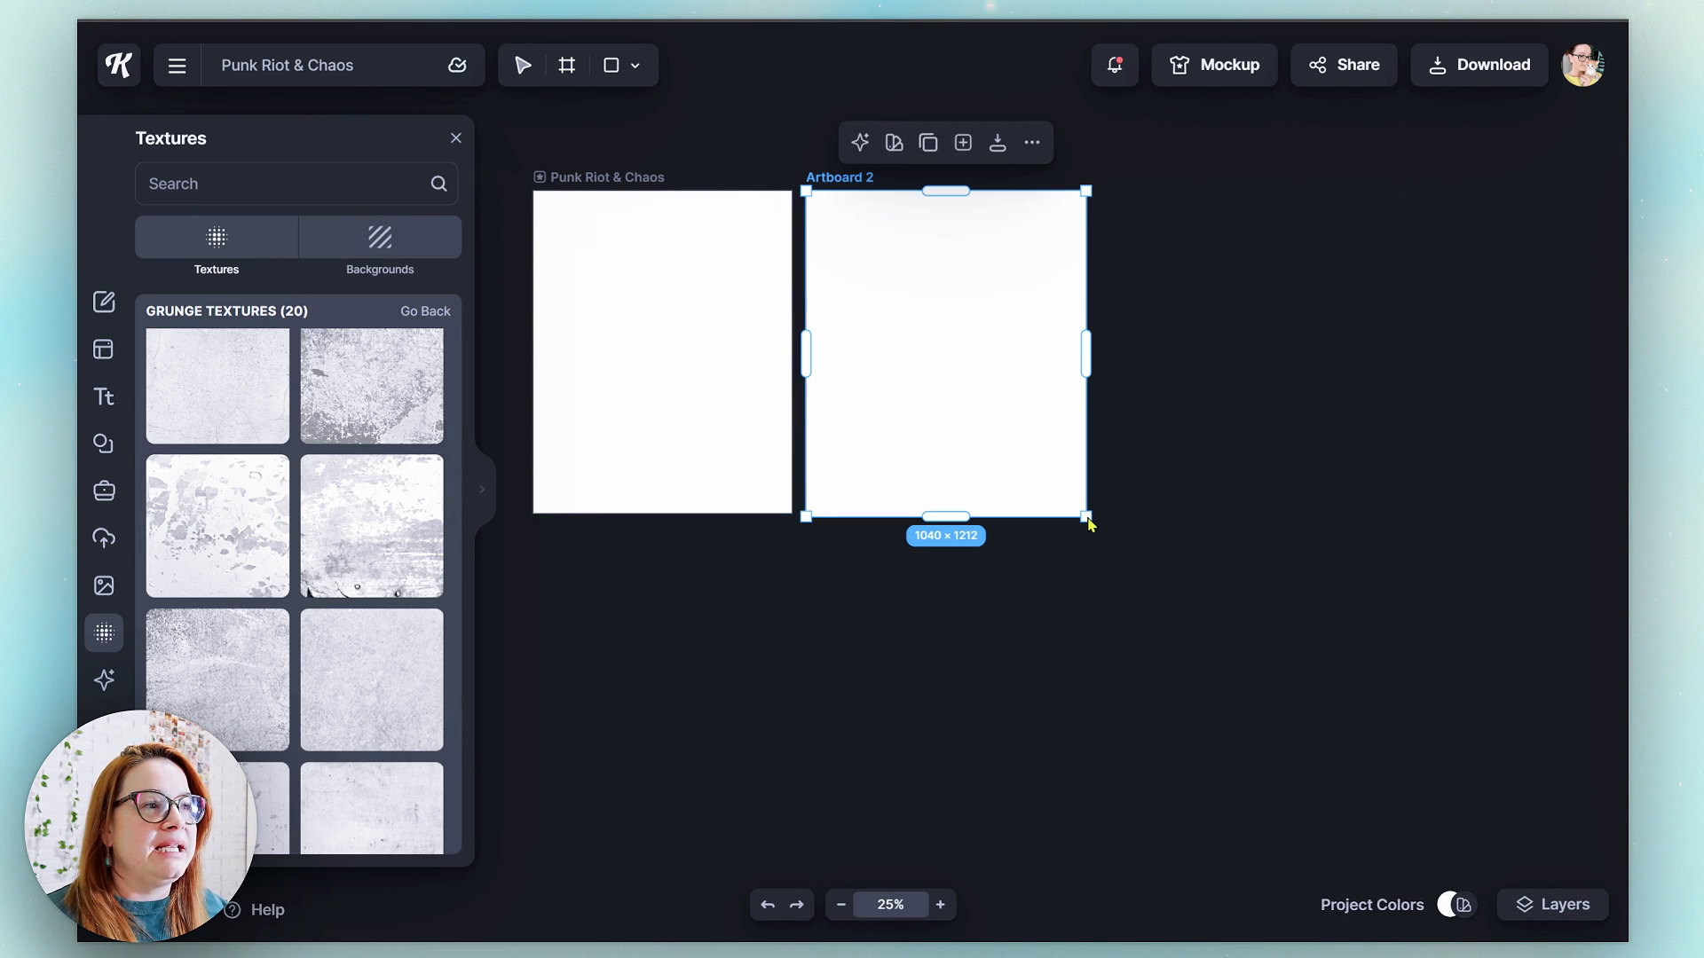
- Draw three more artboards, about 1112 × 1196 px, 3676 × 1092 px and 972 × 1268 px
click(570, 73)
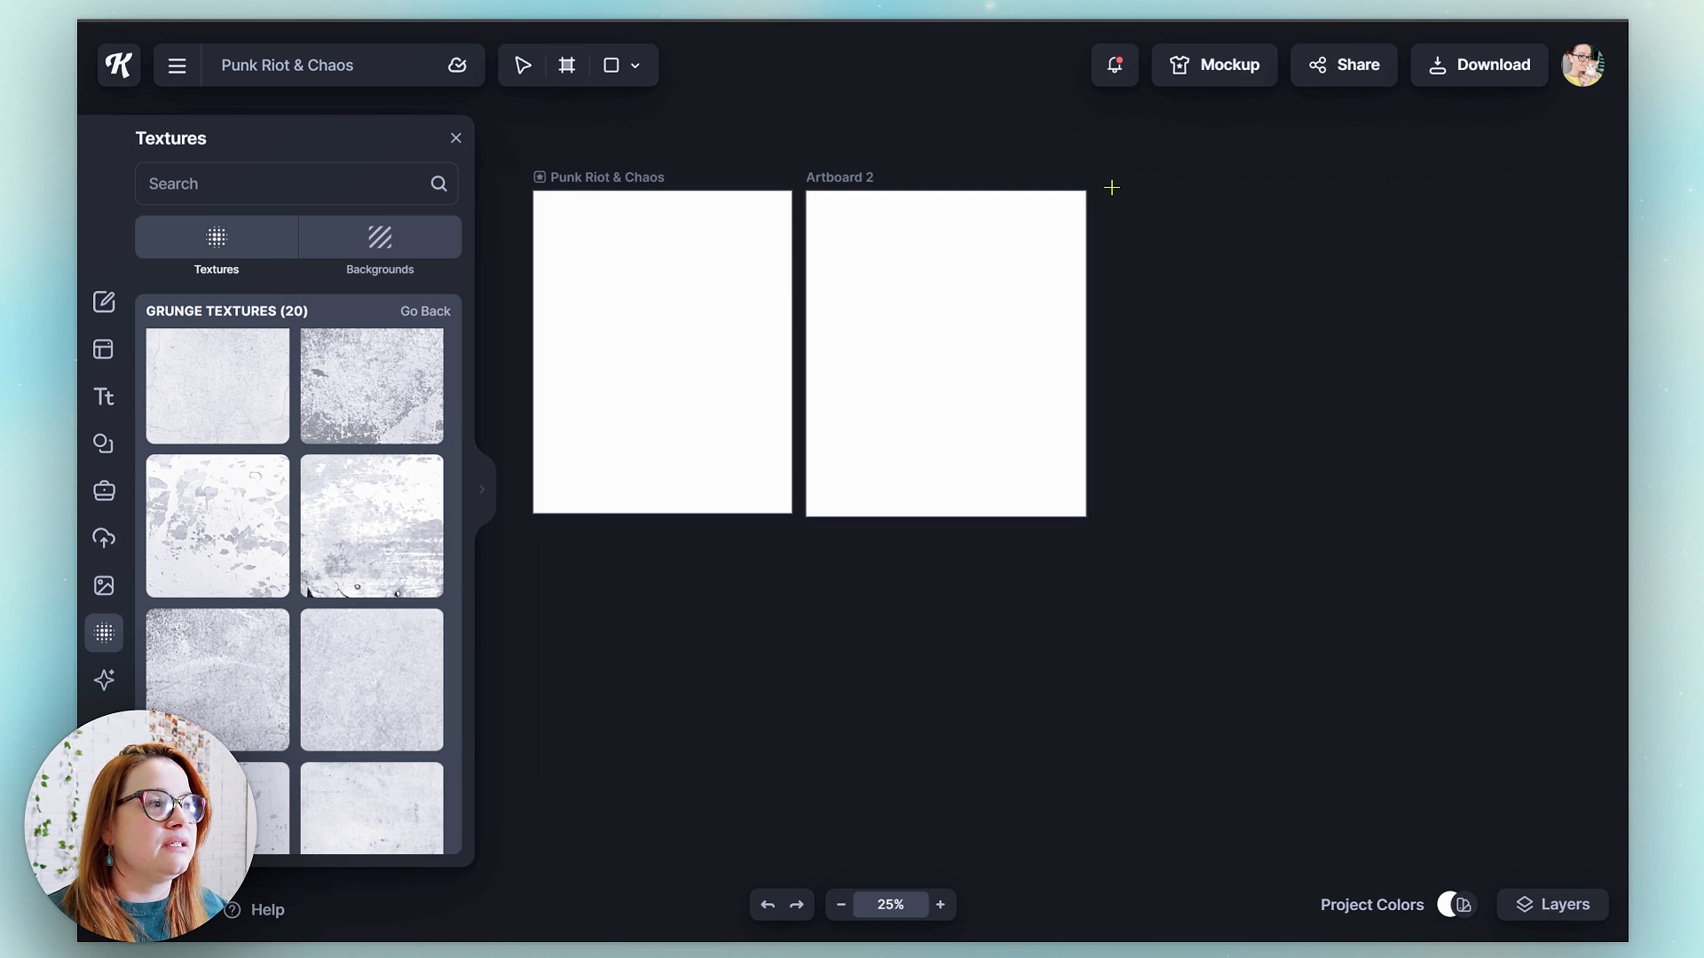
drag(1104, 191, 1403, 510)
click(567, 67)
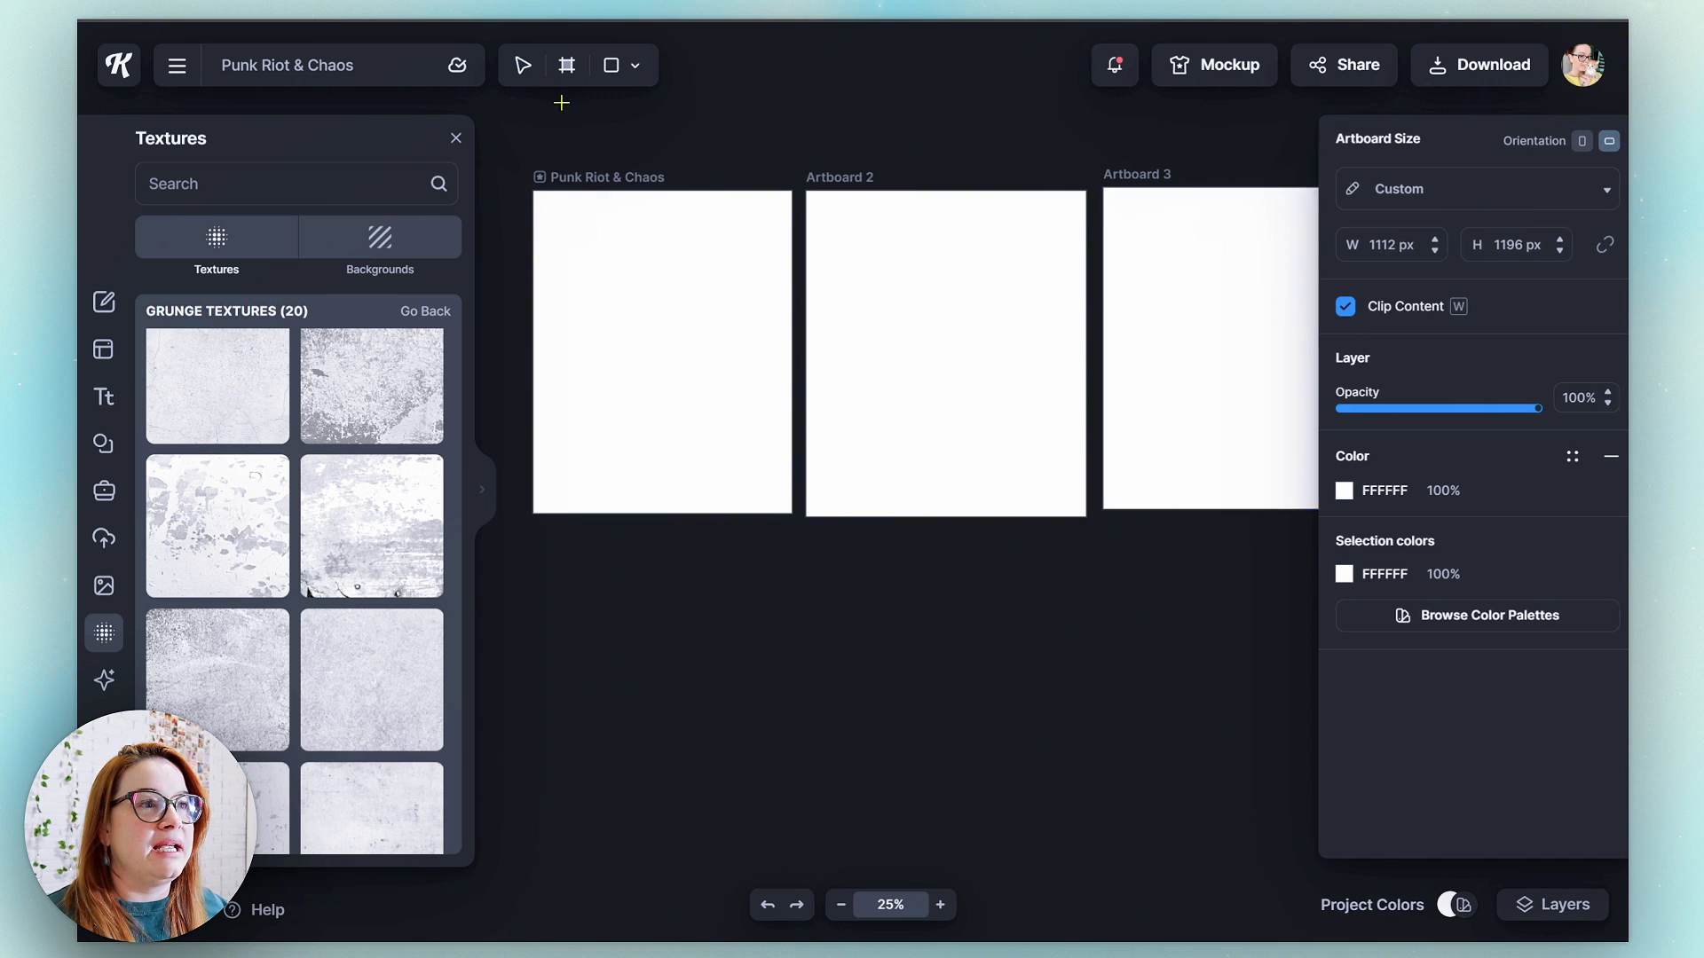
drag(551, 521, 1542, 812)
click(569, 69)
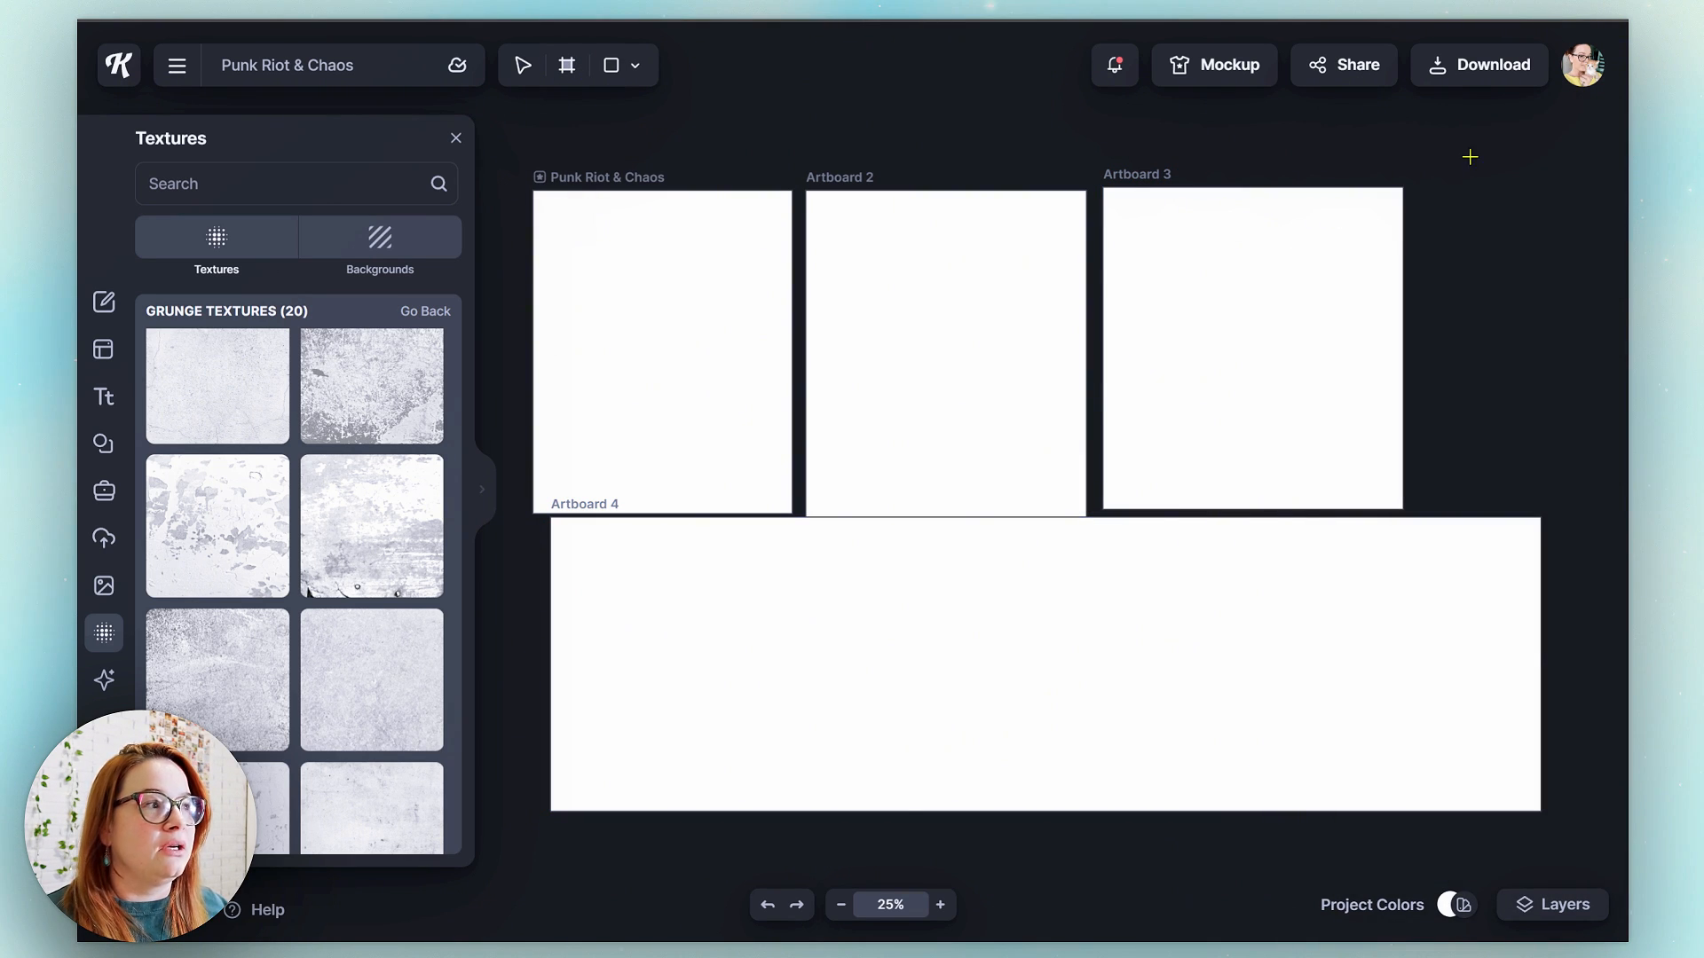
drag(1468, 156, 1629, 419)
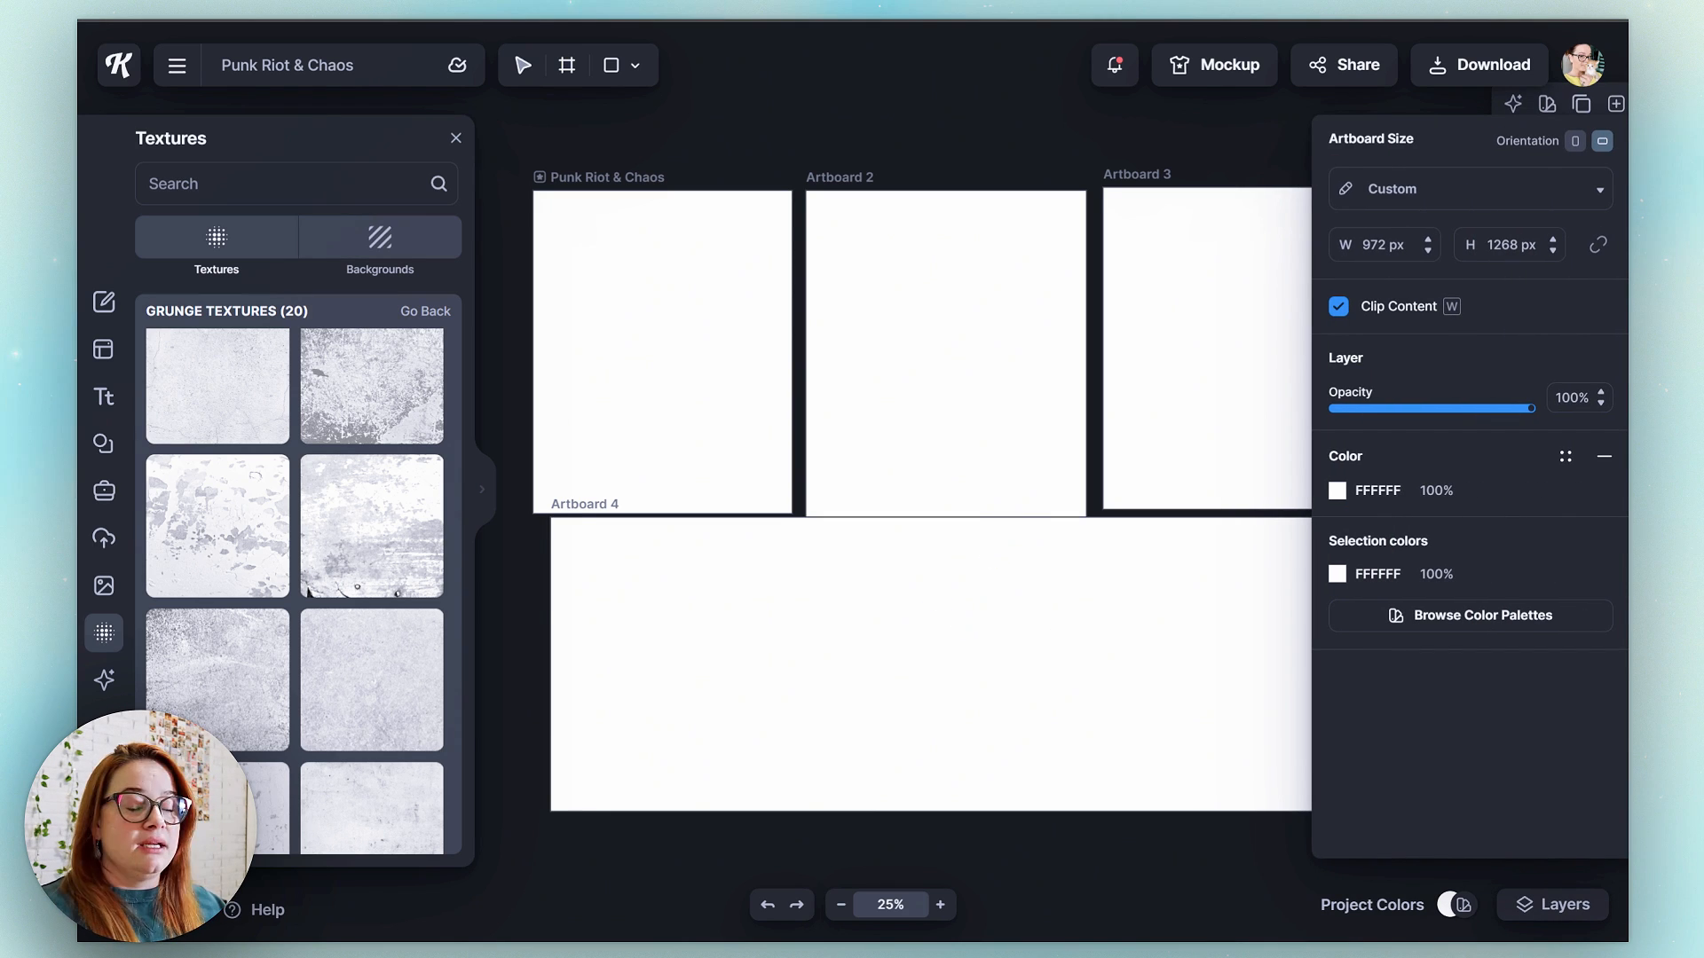
- Delete the wide artboard below the first three artboards
scroll(1001, 523, right, 10)
scroll(1000, 471, right, 15)
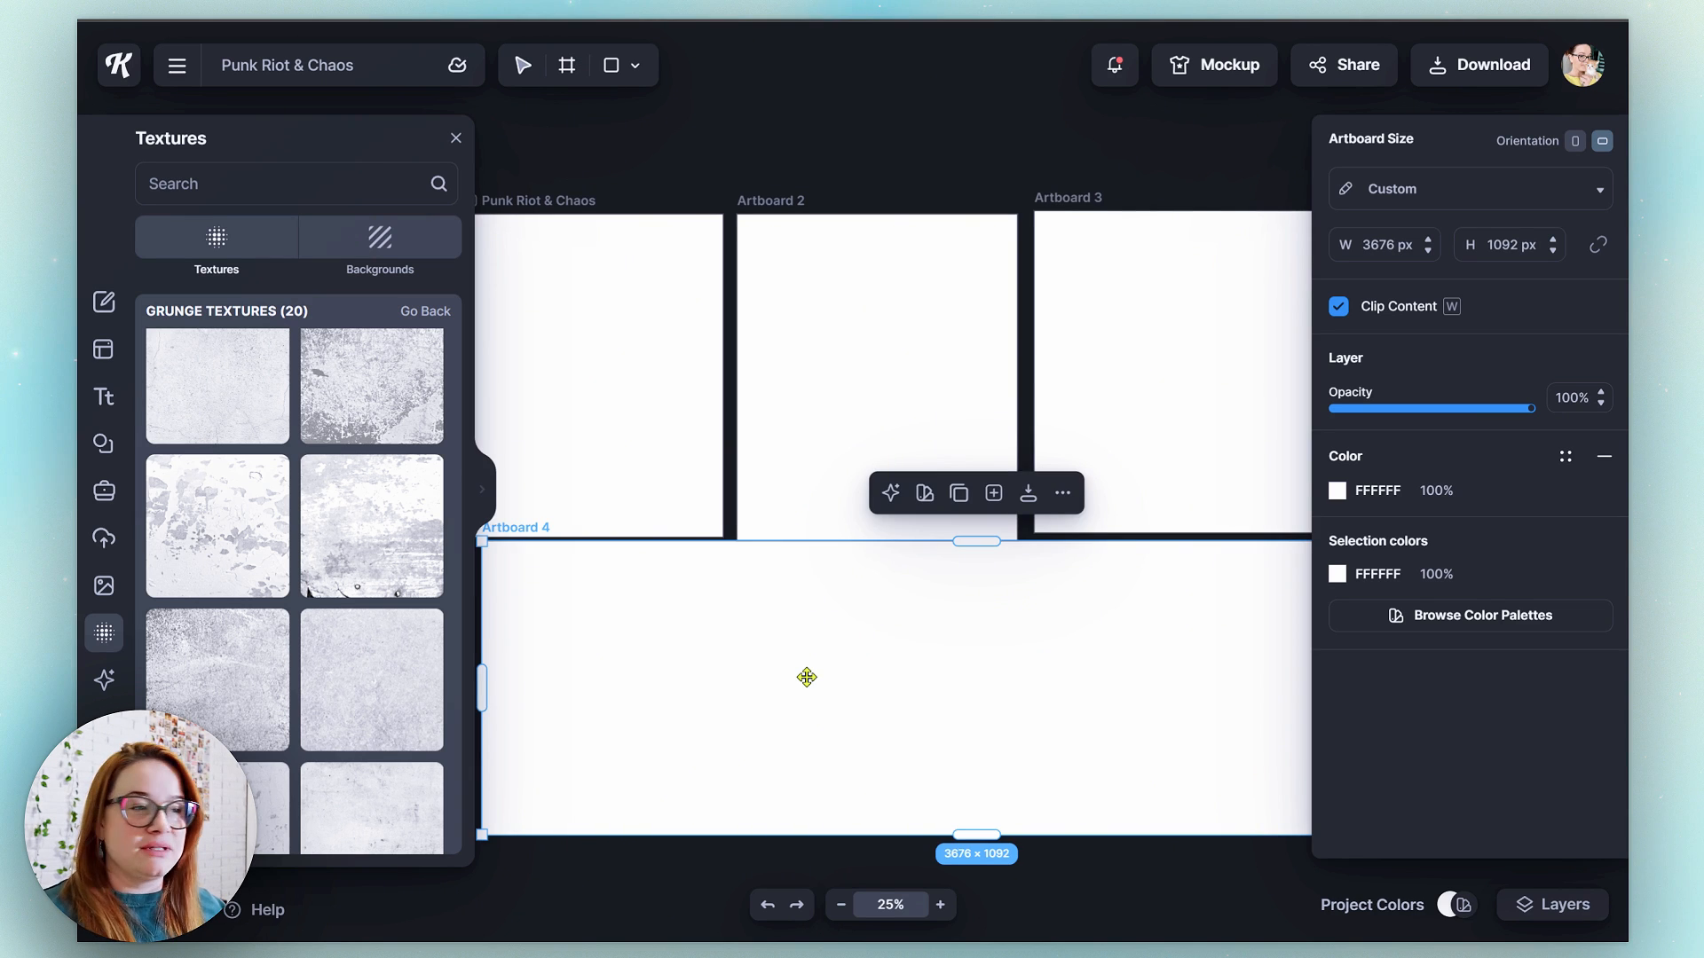
key(Delete)
- Rename the second artboard as Hello
click(799, 291)
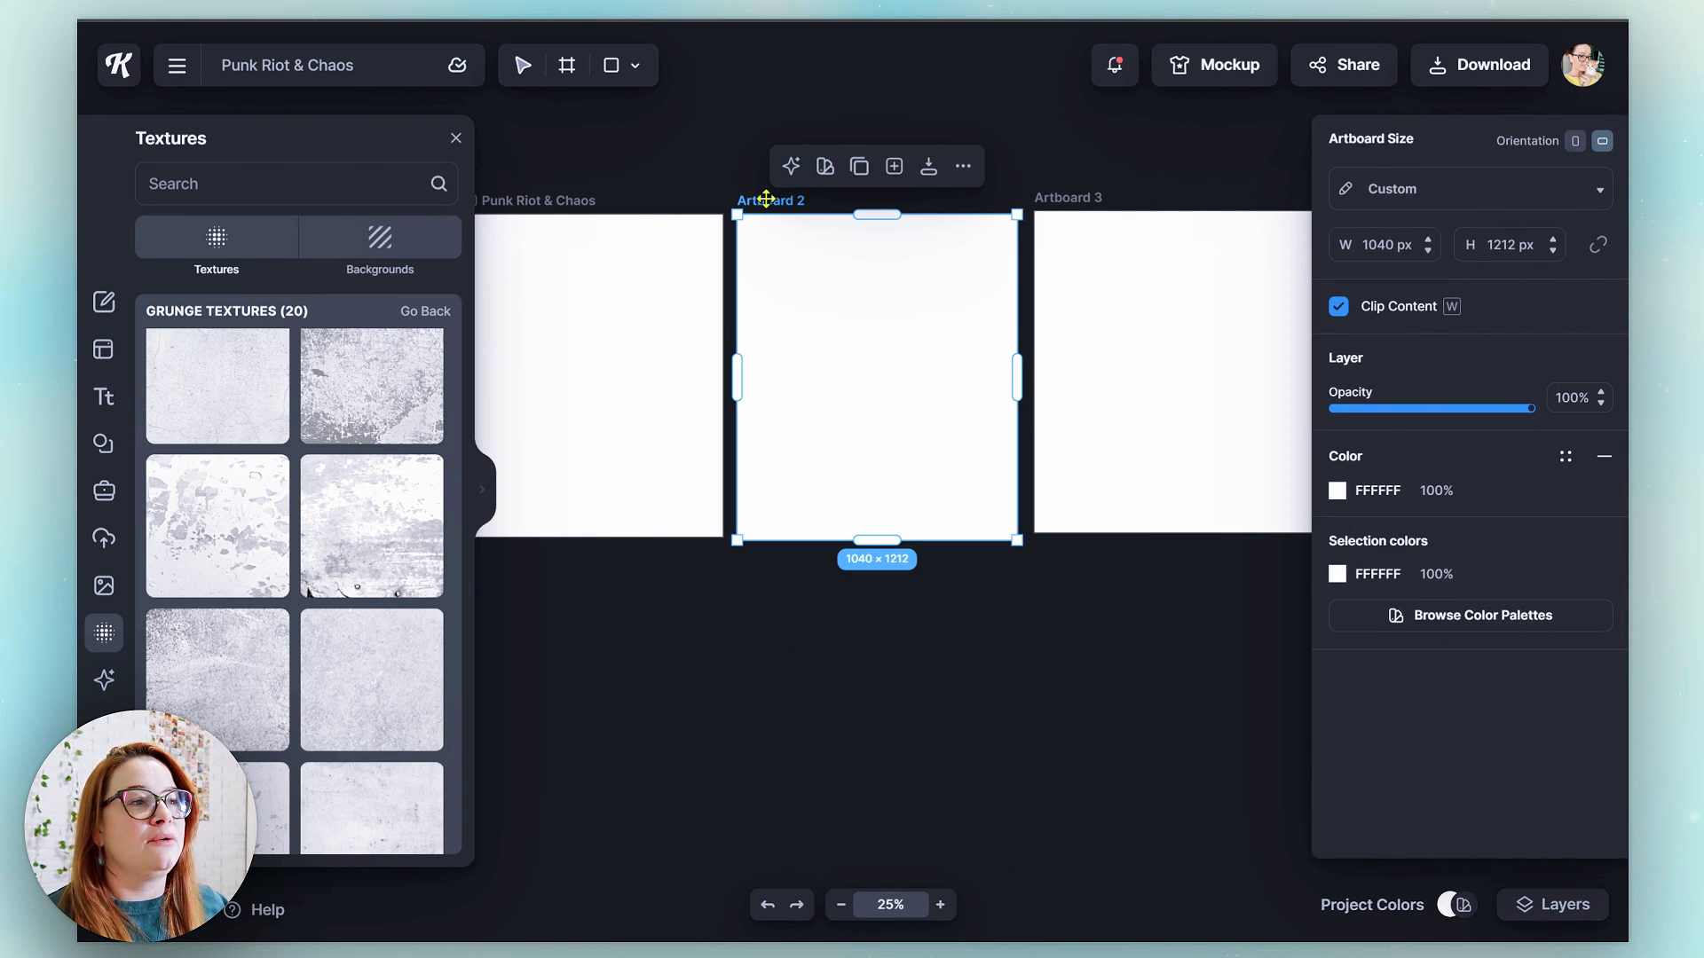
double_click(766, 198)
text(Hello)
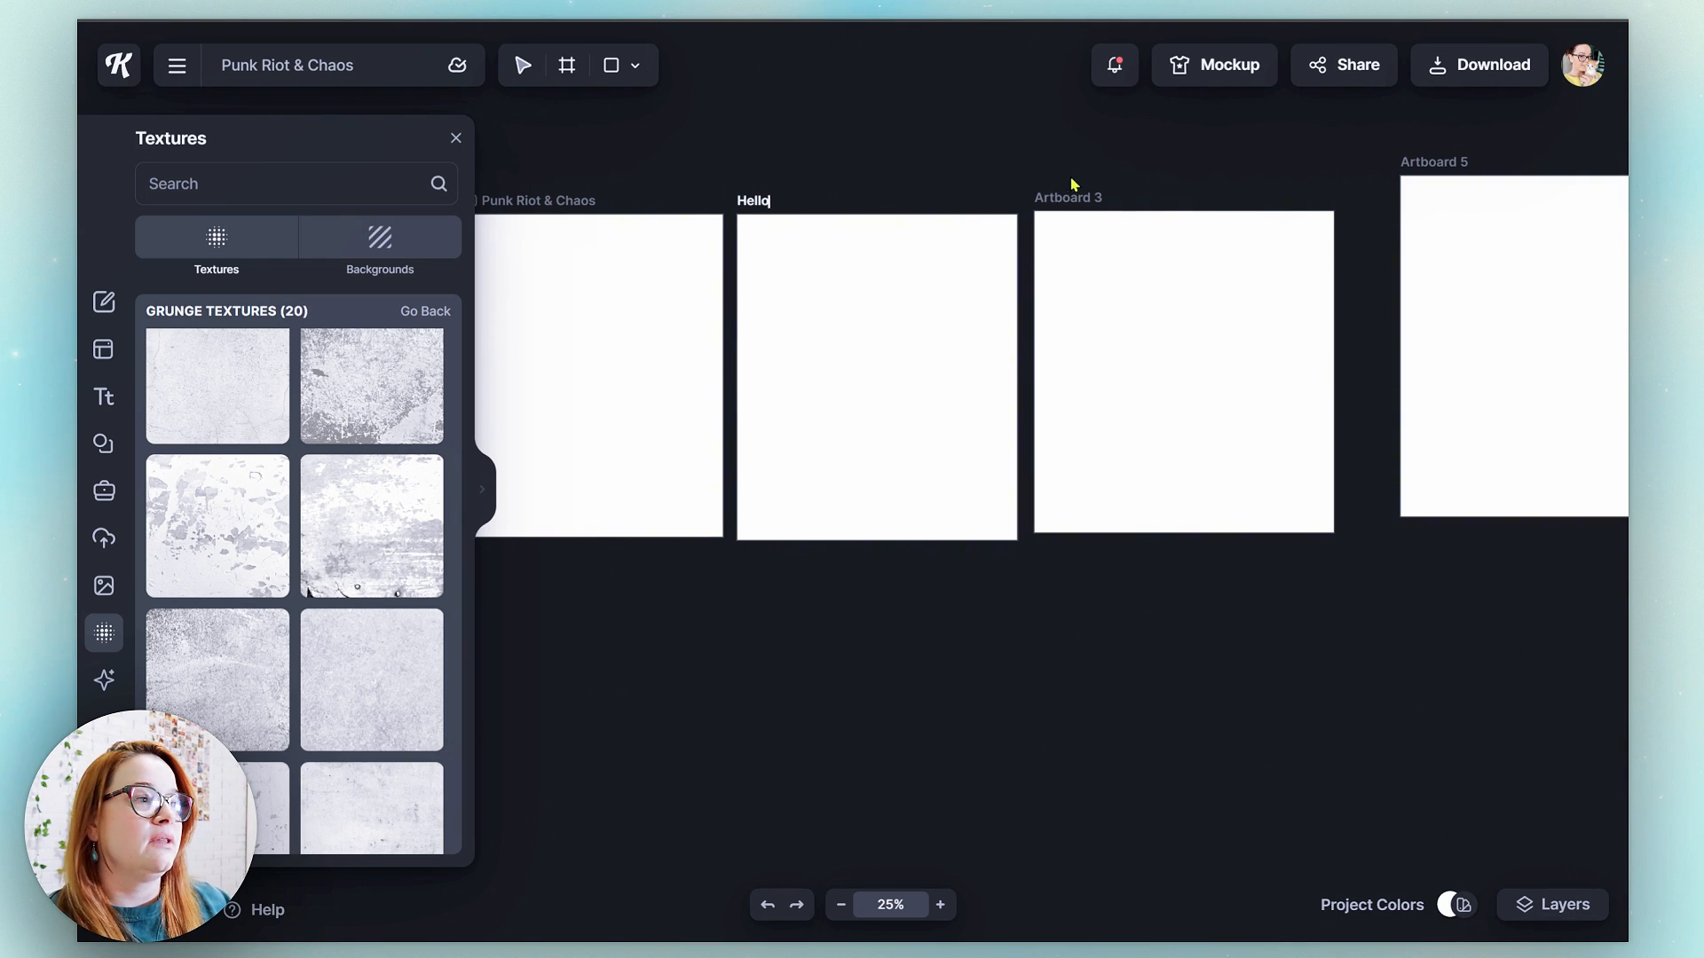
key(Return)
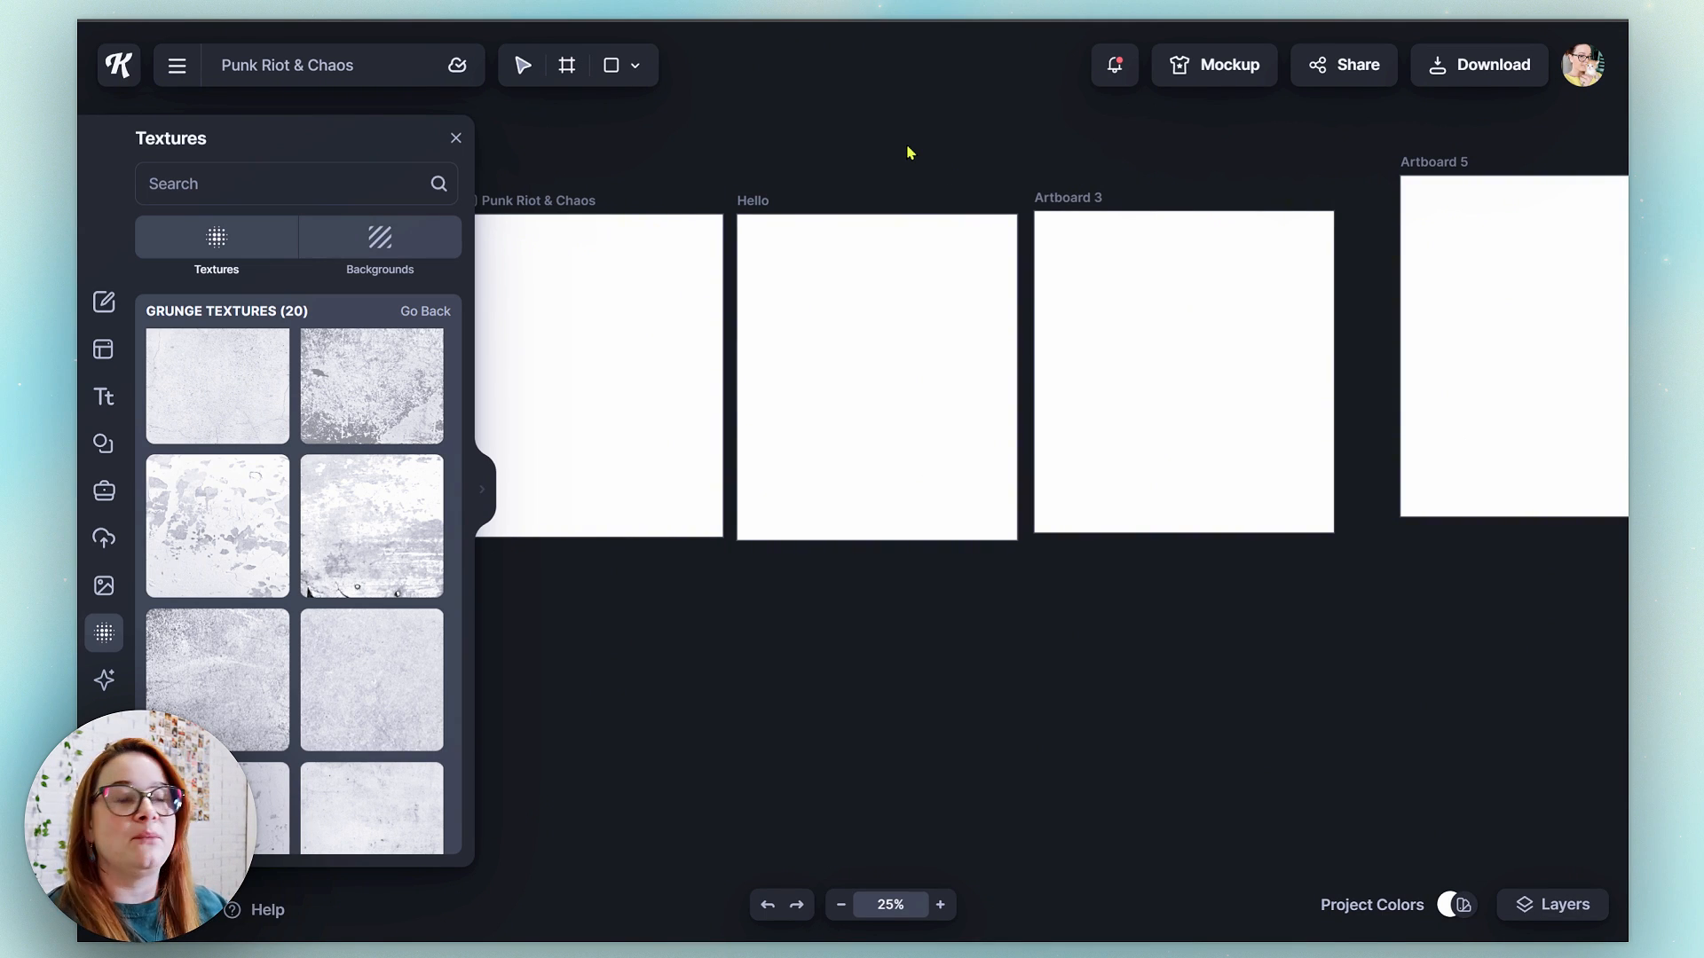
- Open the download options and review the list of artboards that can be exported
click(1460, 83)
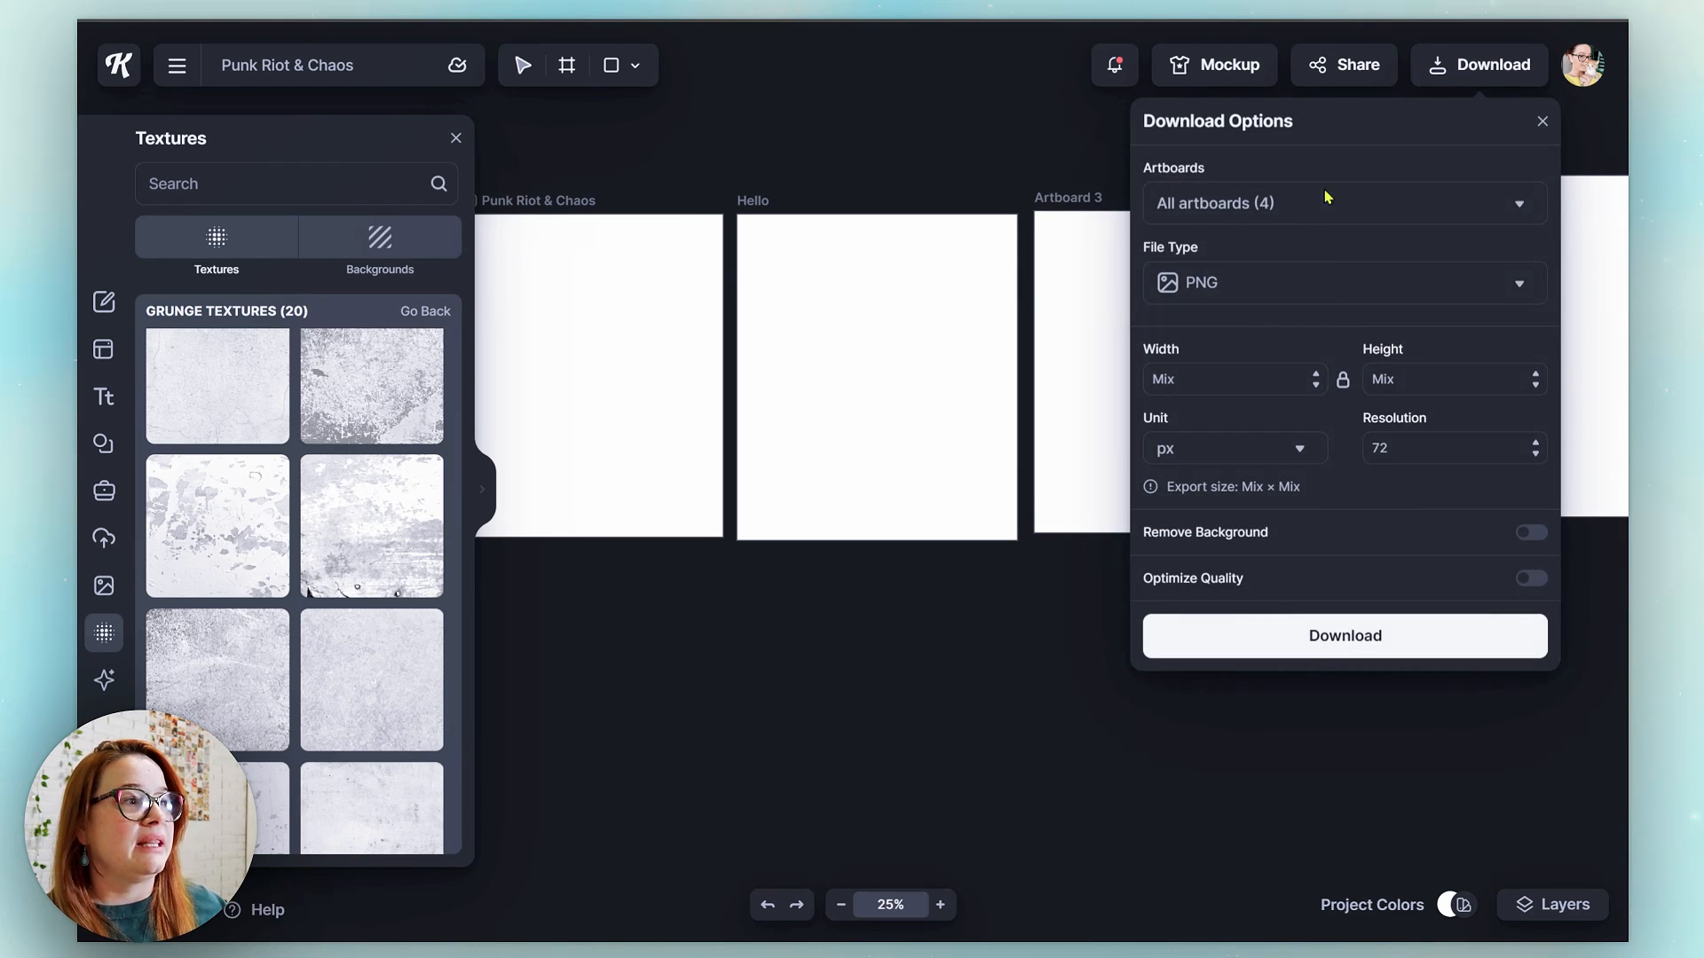
click(1459, 213)
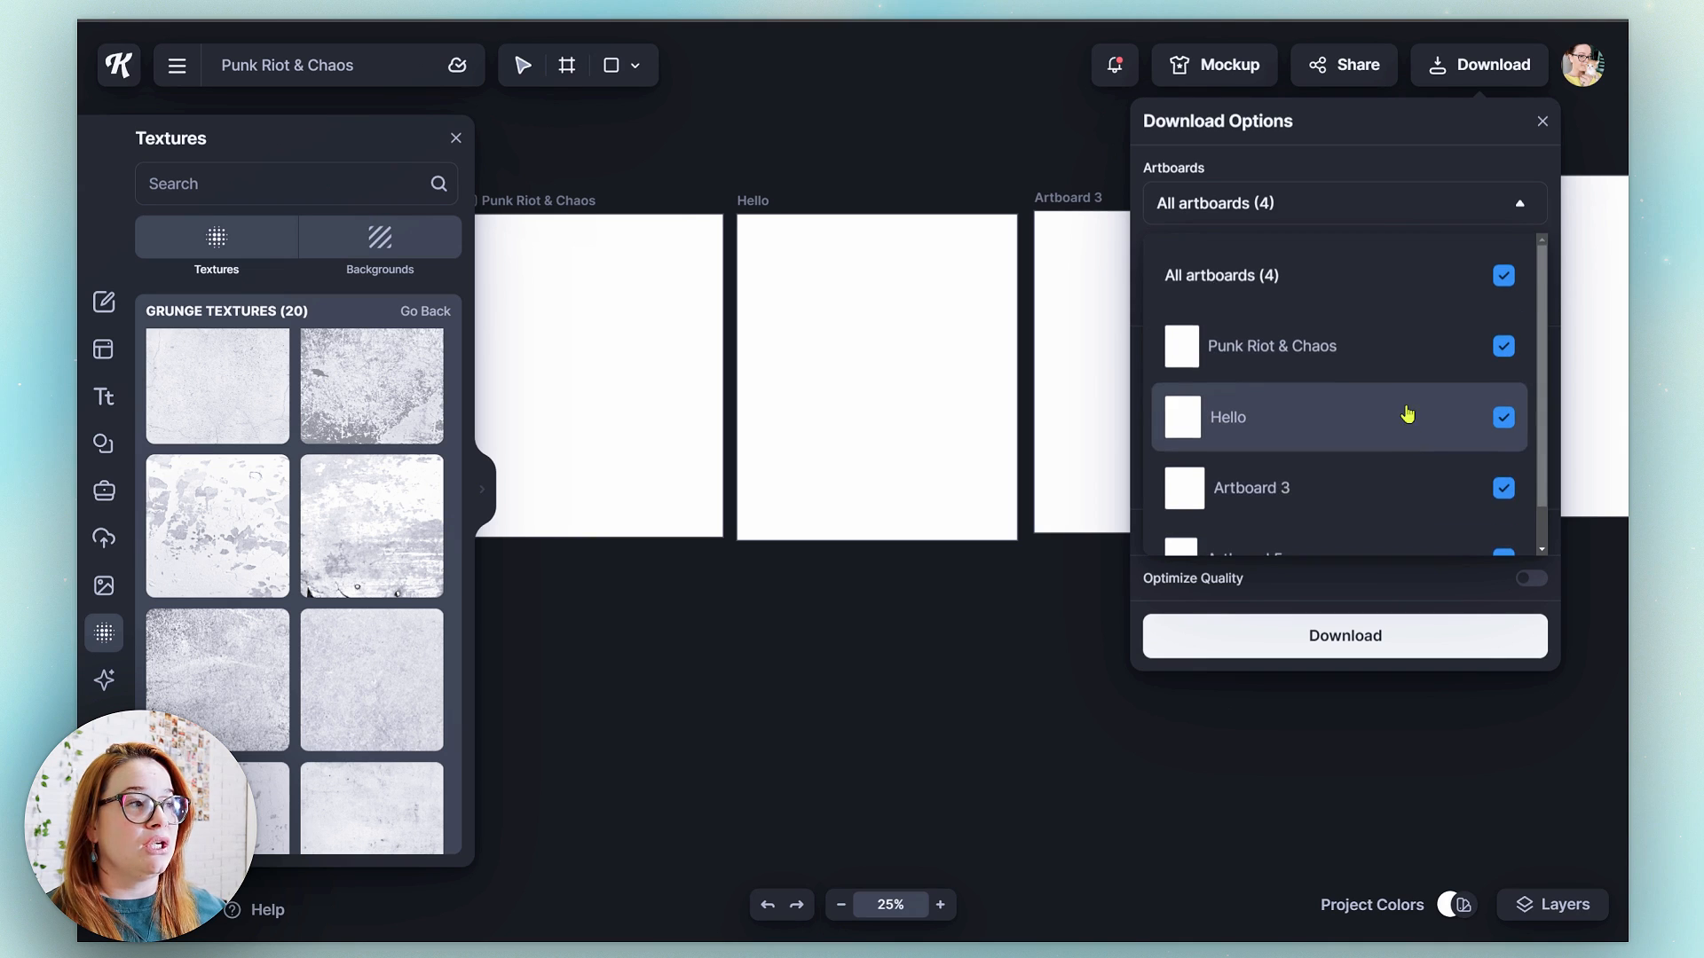
scroll(1400, 435, down, 1)
click(634, 65)
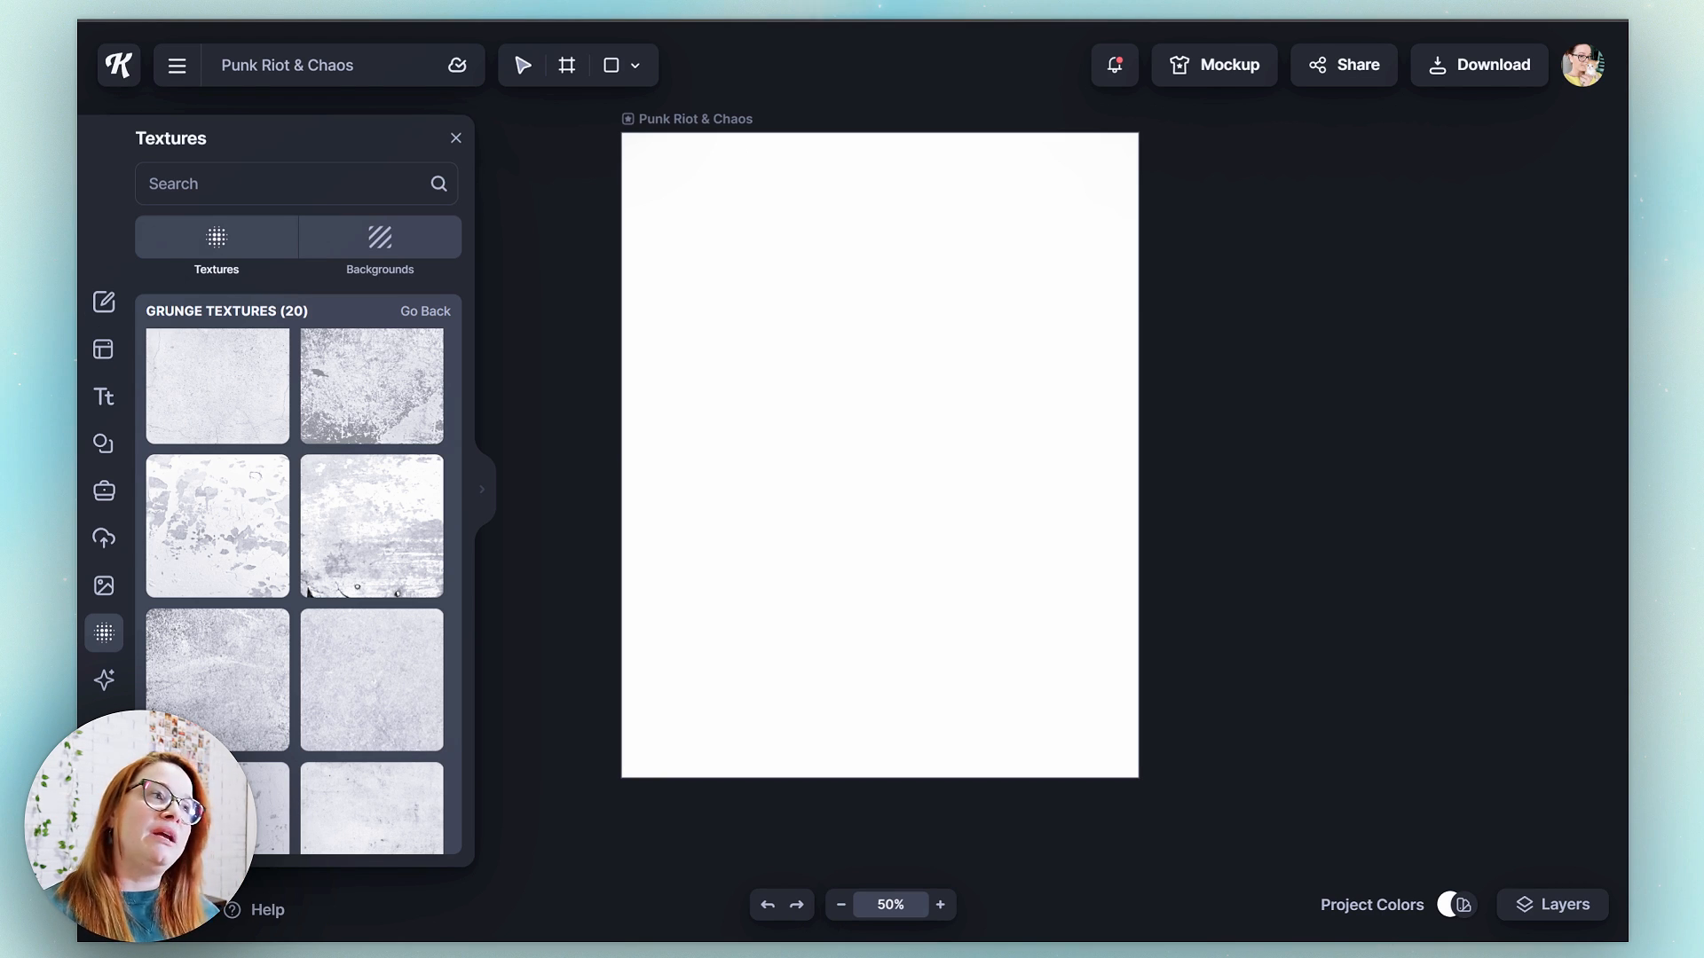
- Browse the template library and add the World's Best Teacher mug template as a new artboard
click(109, 355)
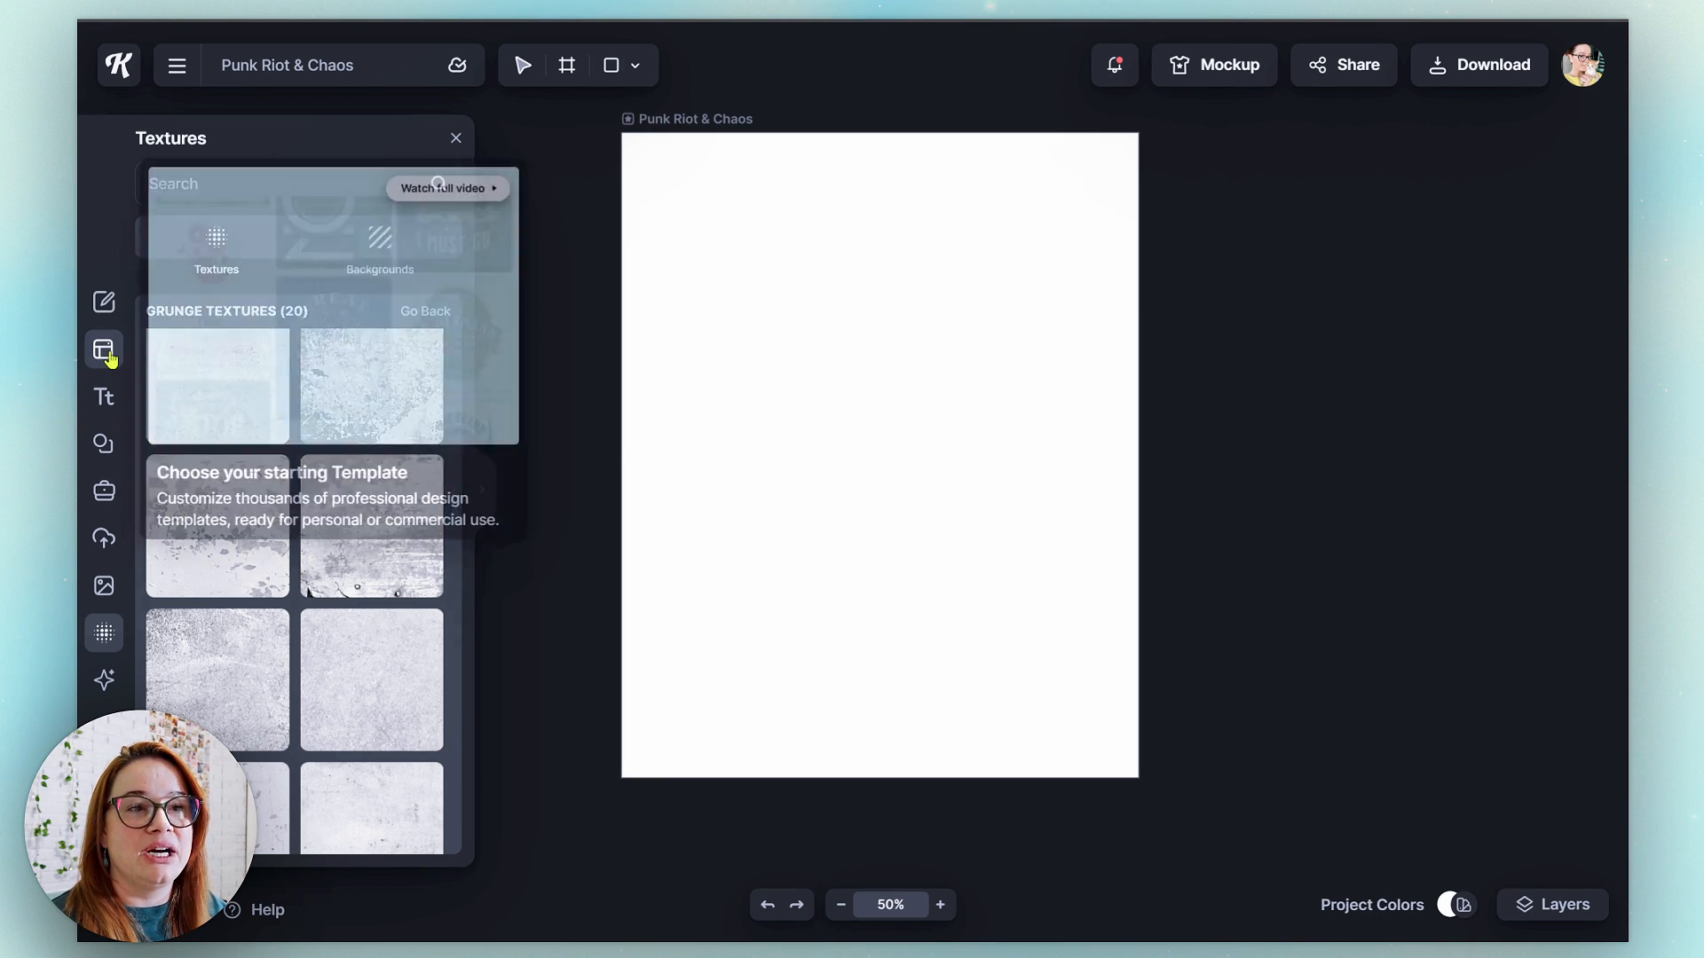
scroll(302, 488, down, 8)
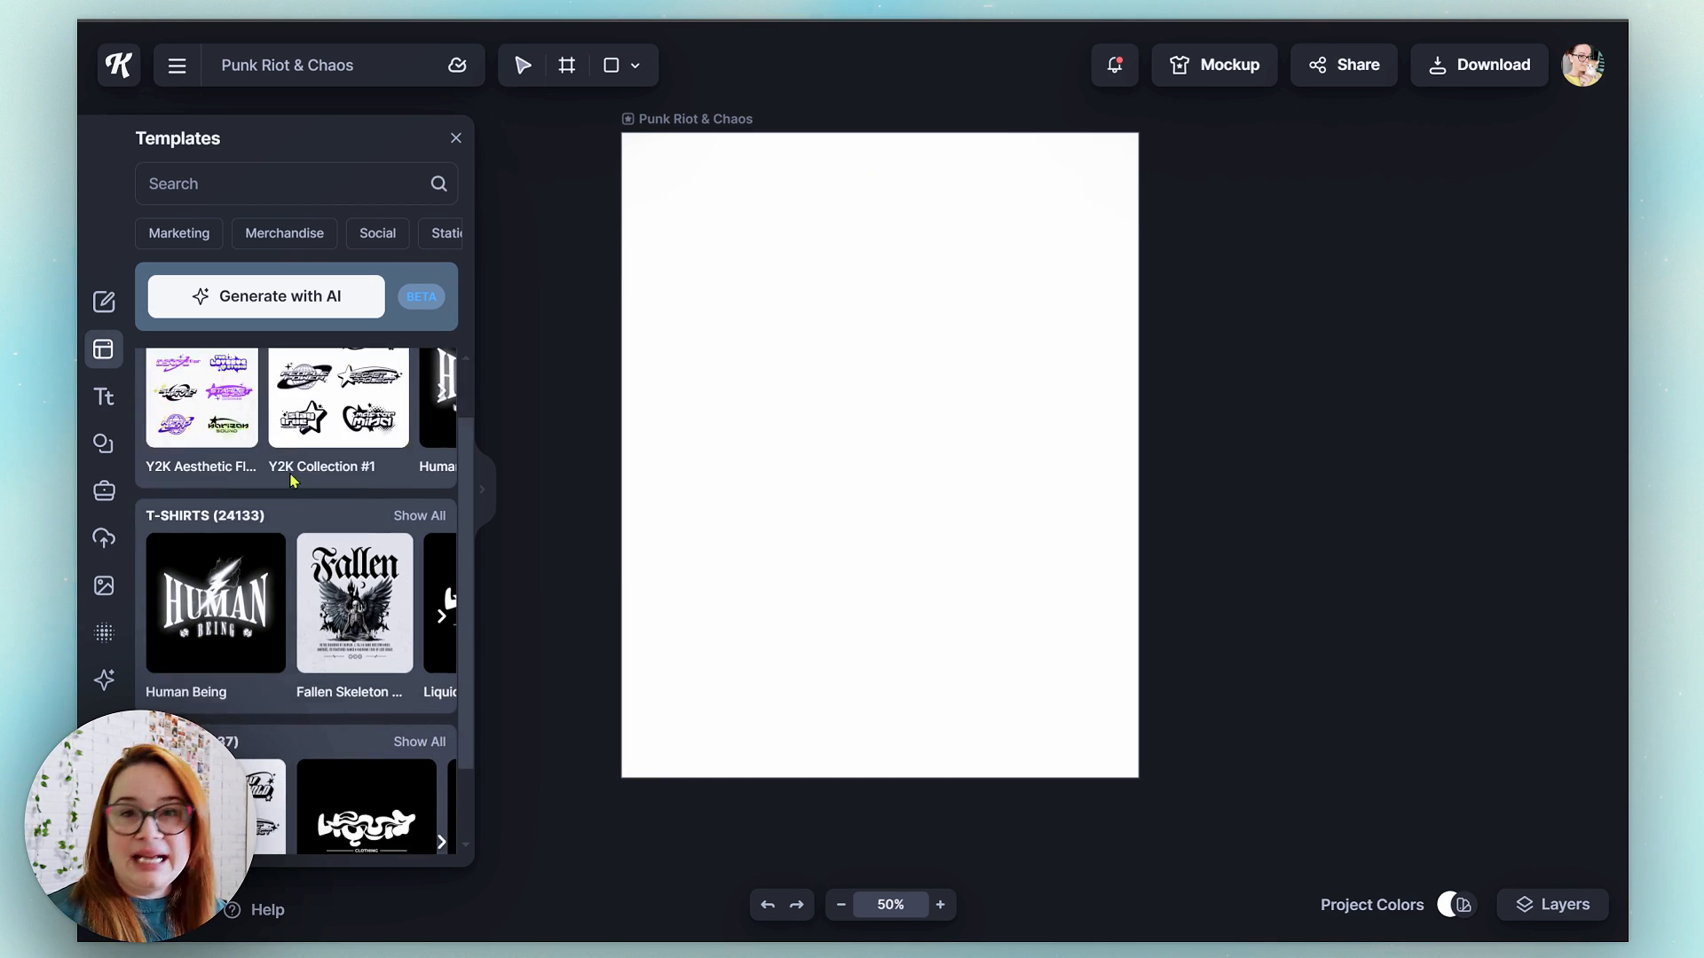
scroll(299, 556, down, 8)
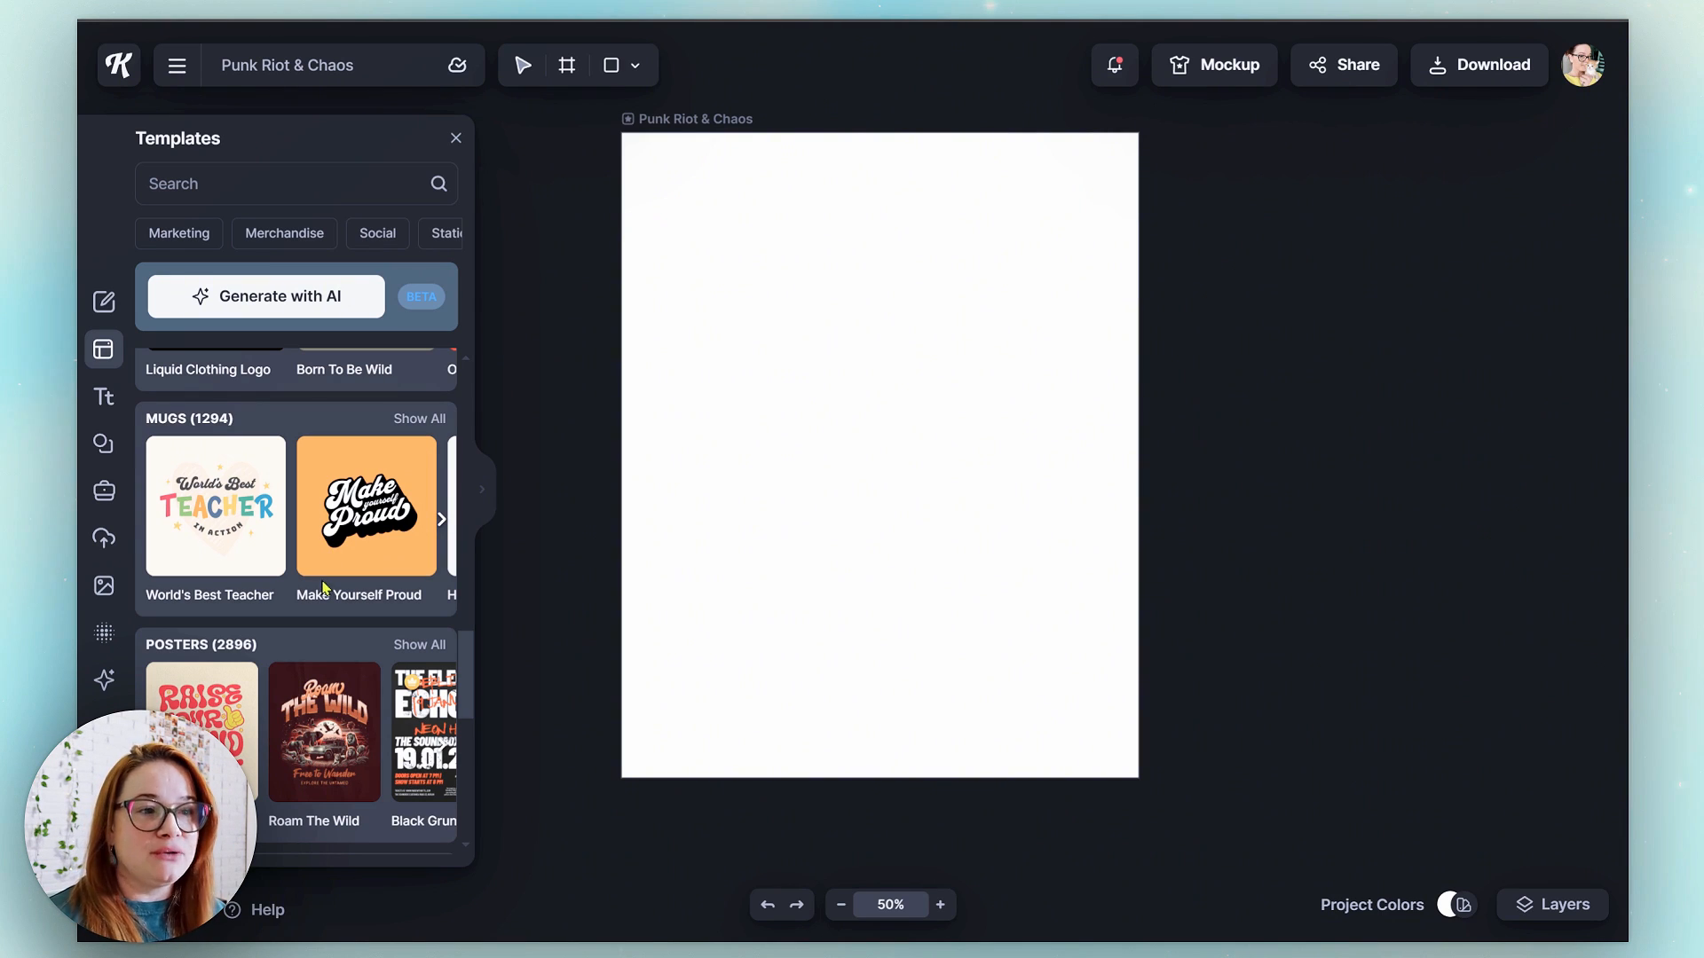
click(229, 543)
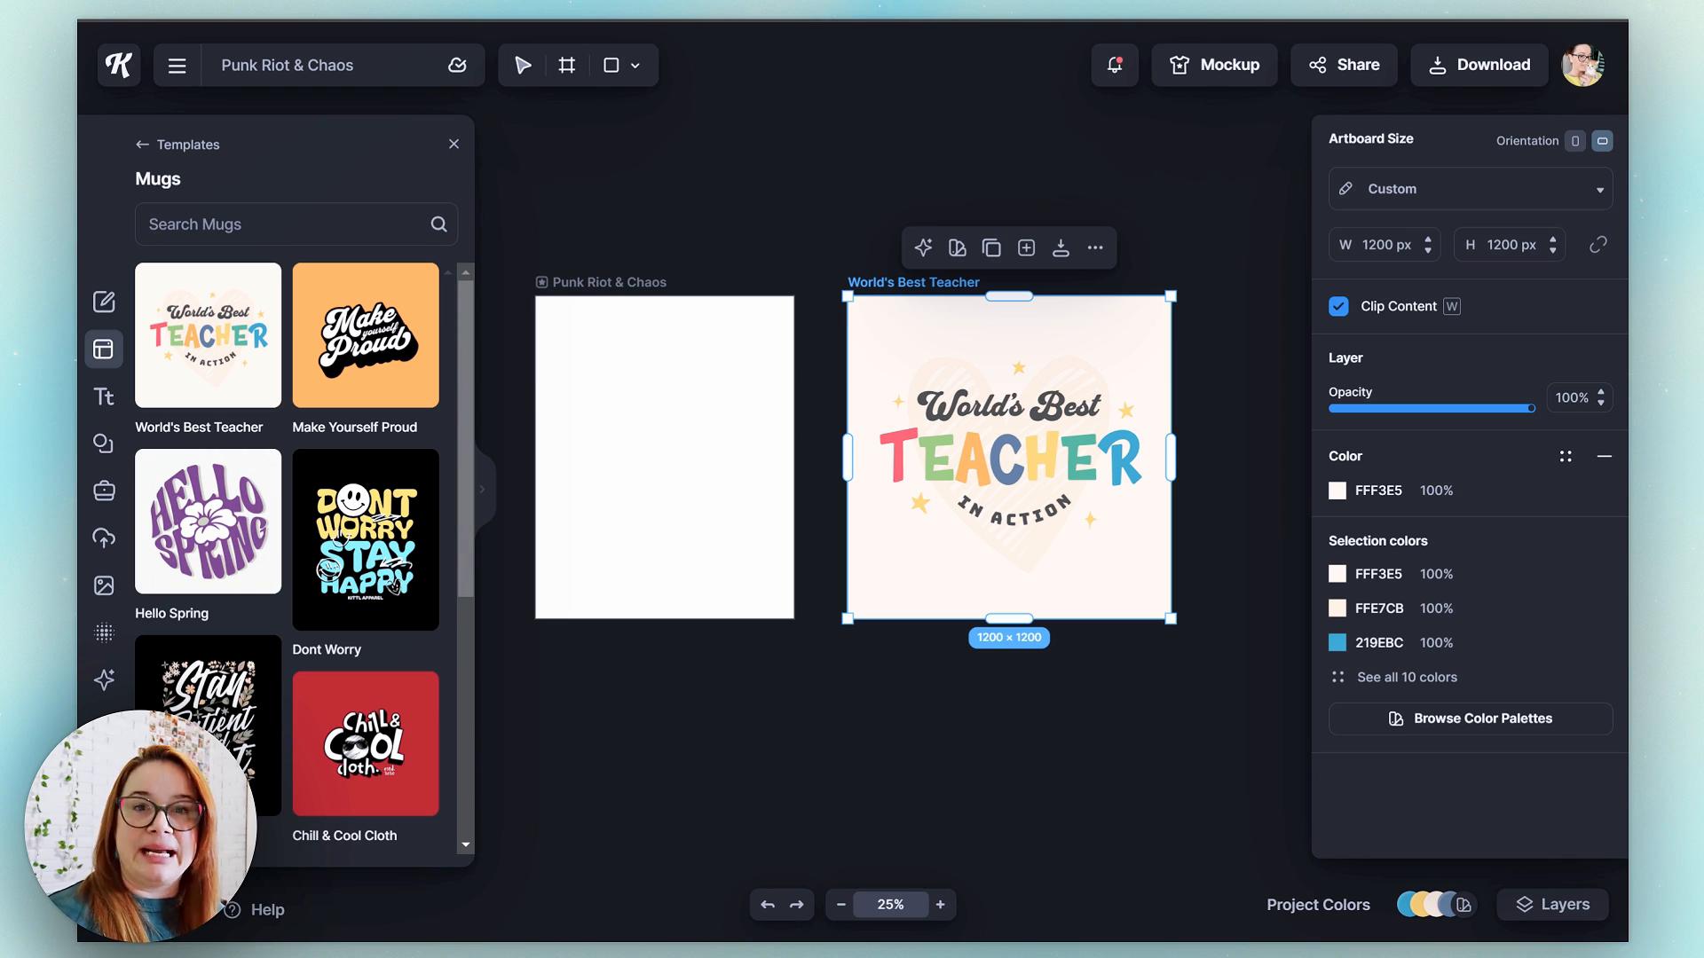
- Move the TEACHER and IN ACTION lettering with the heart from the template onto the blank Punk Riot & Chaos artboard
click(902, 692)
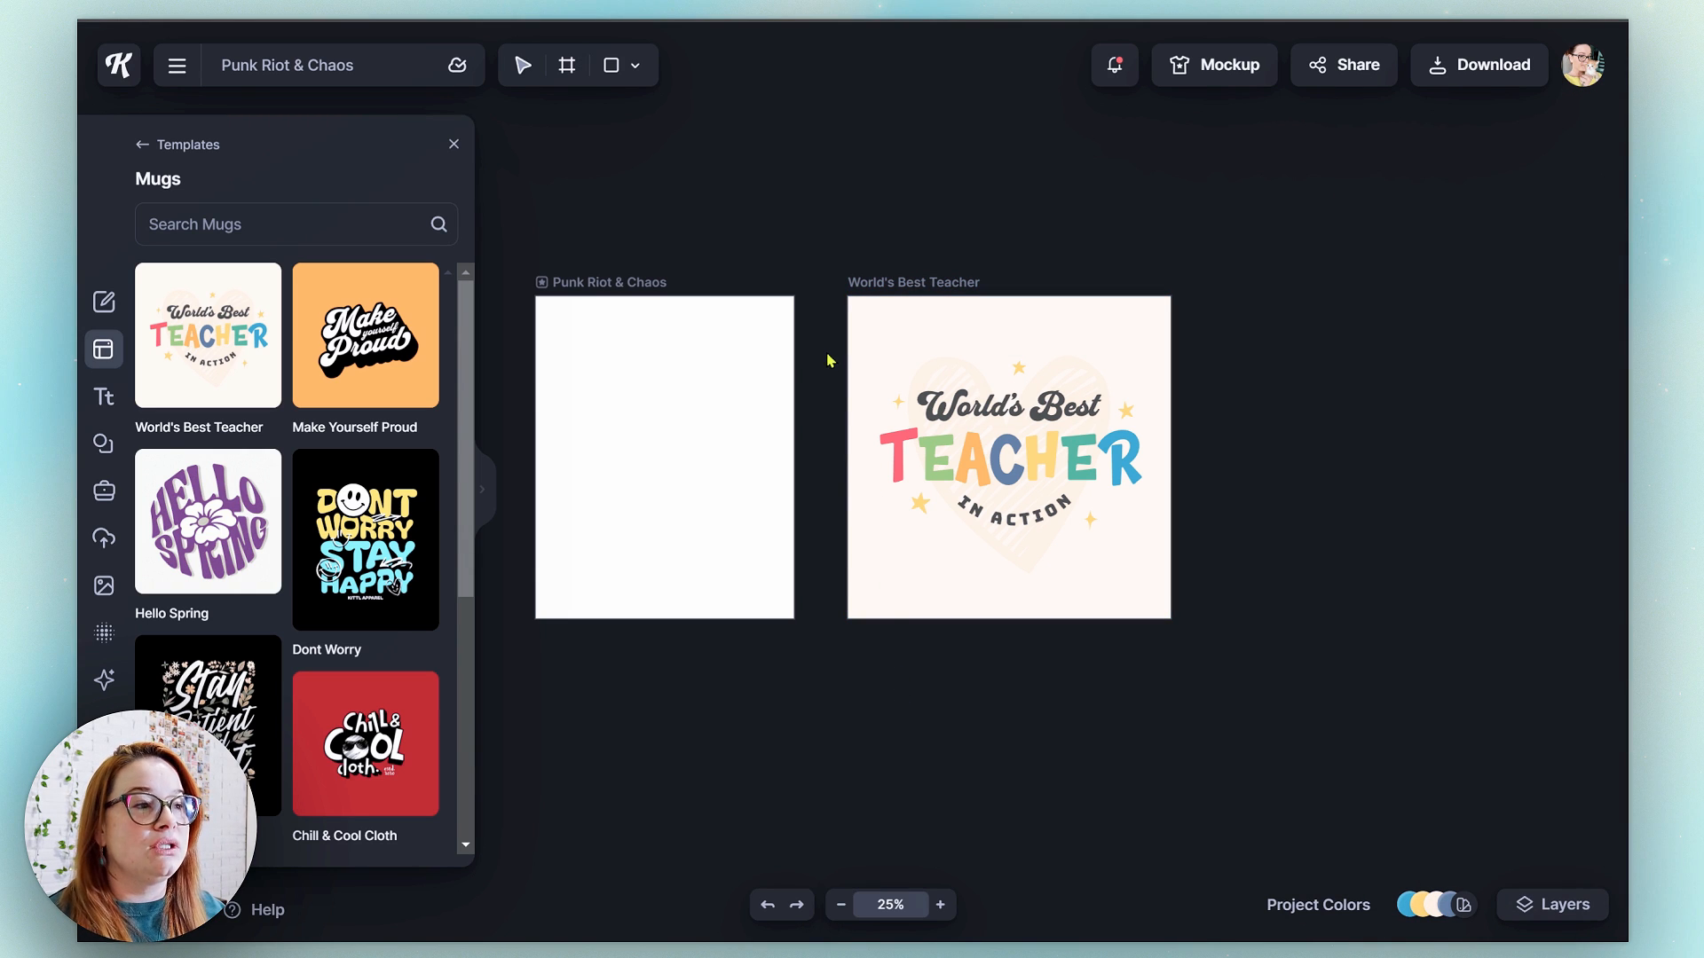
drag(829, 360, 1196, 531)
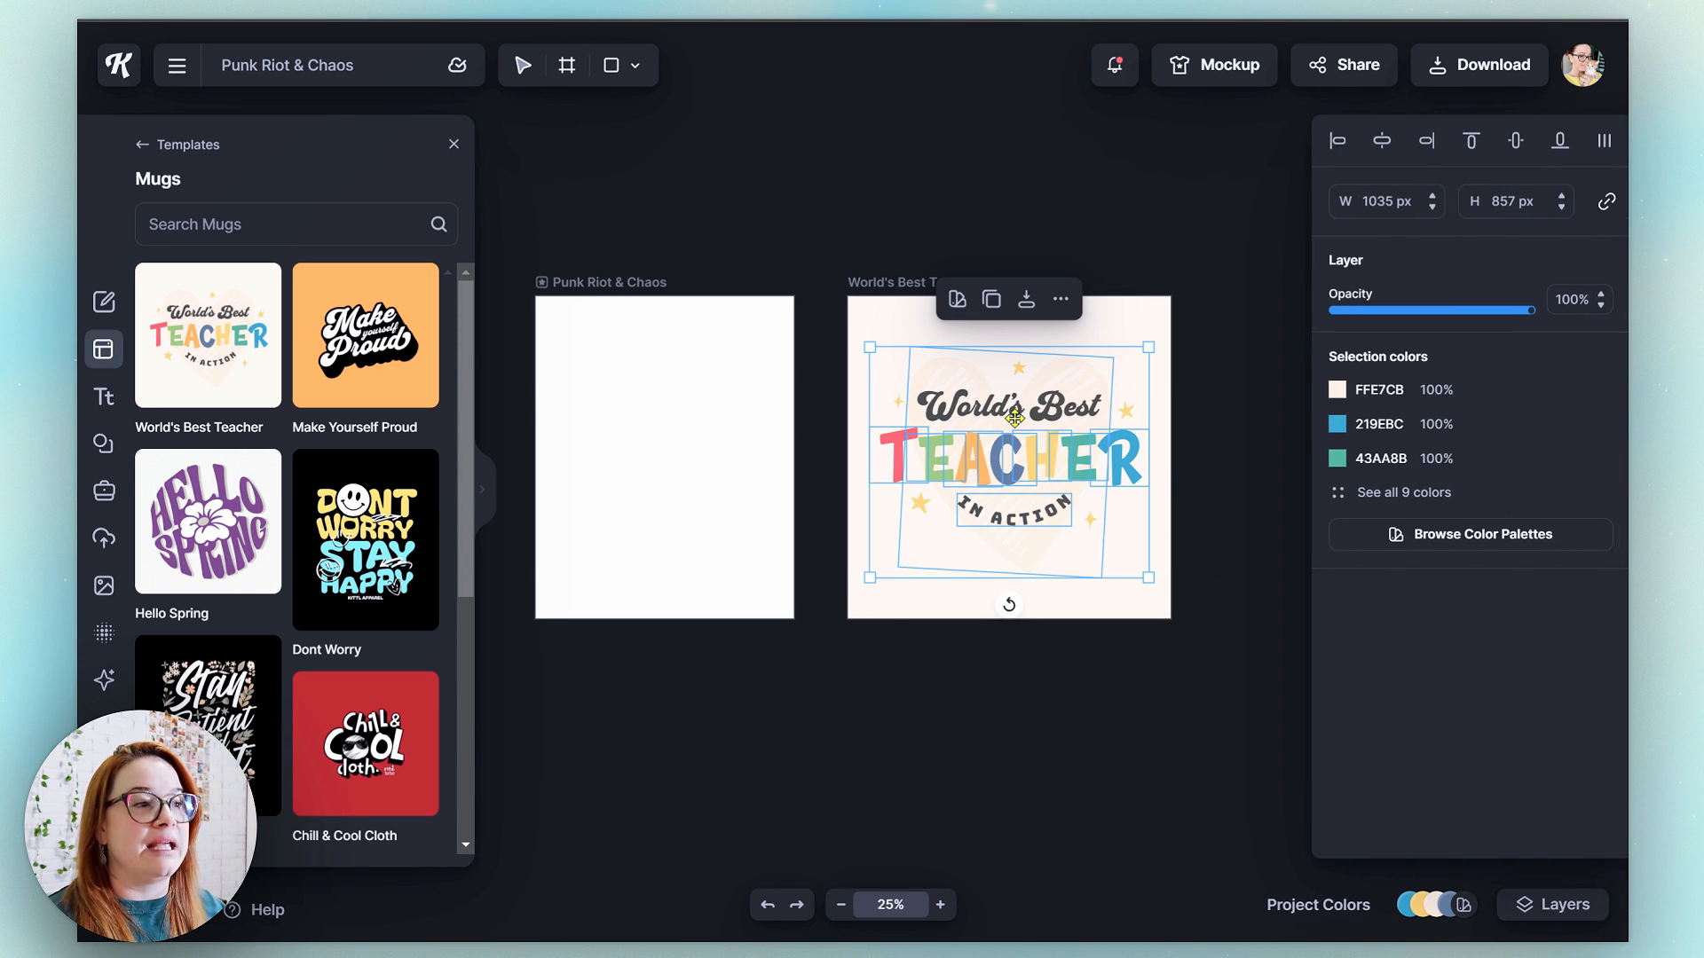
drag(1054, 443, 757, 377)
- Browse the Mugs templates and add the Happiness Starts Within You template as another artboard
scroll(324, 698, down, 4)
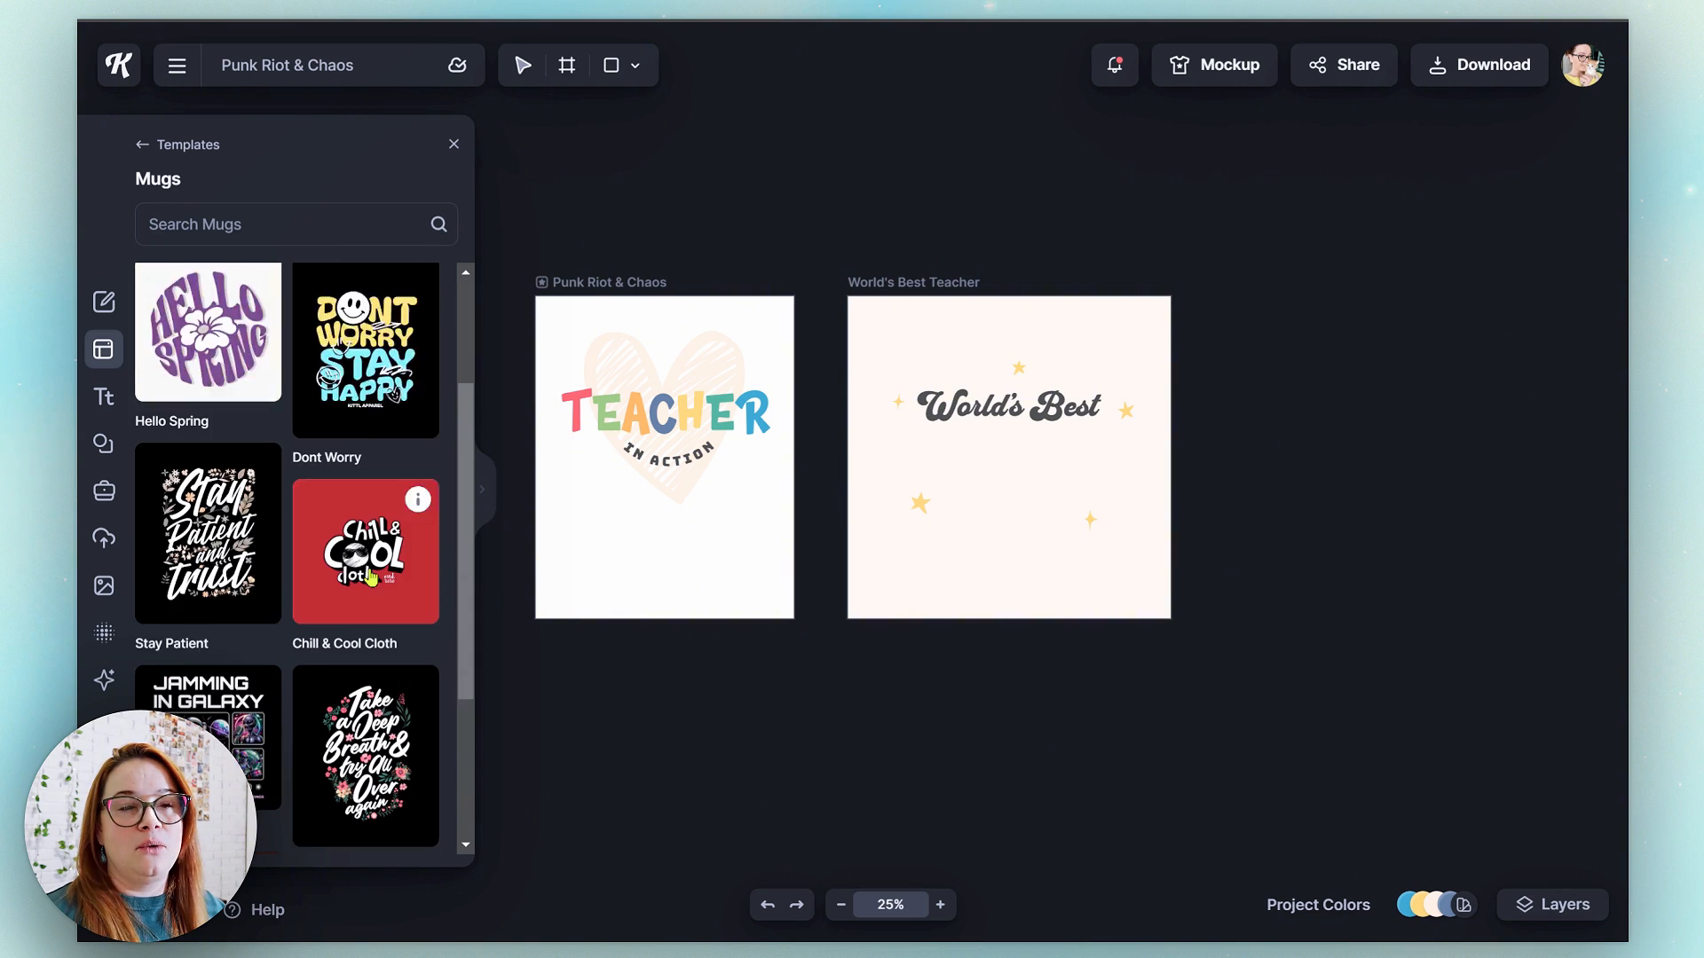
scroll(324, 697, down, 2)
click(261, 656)
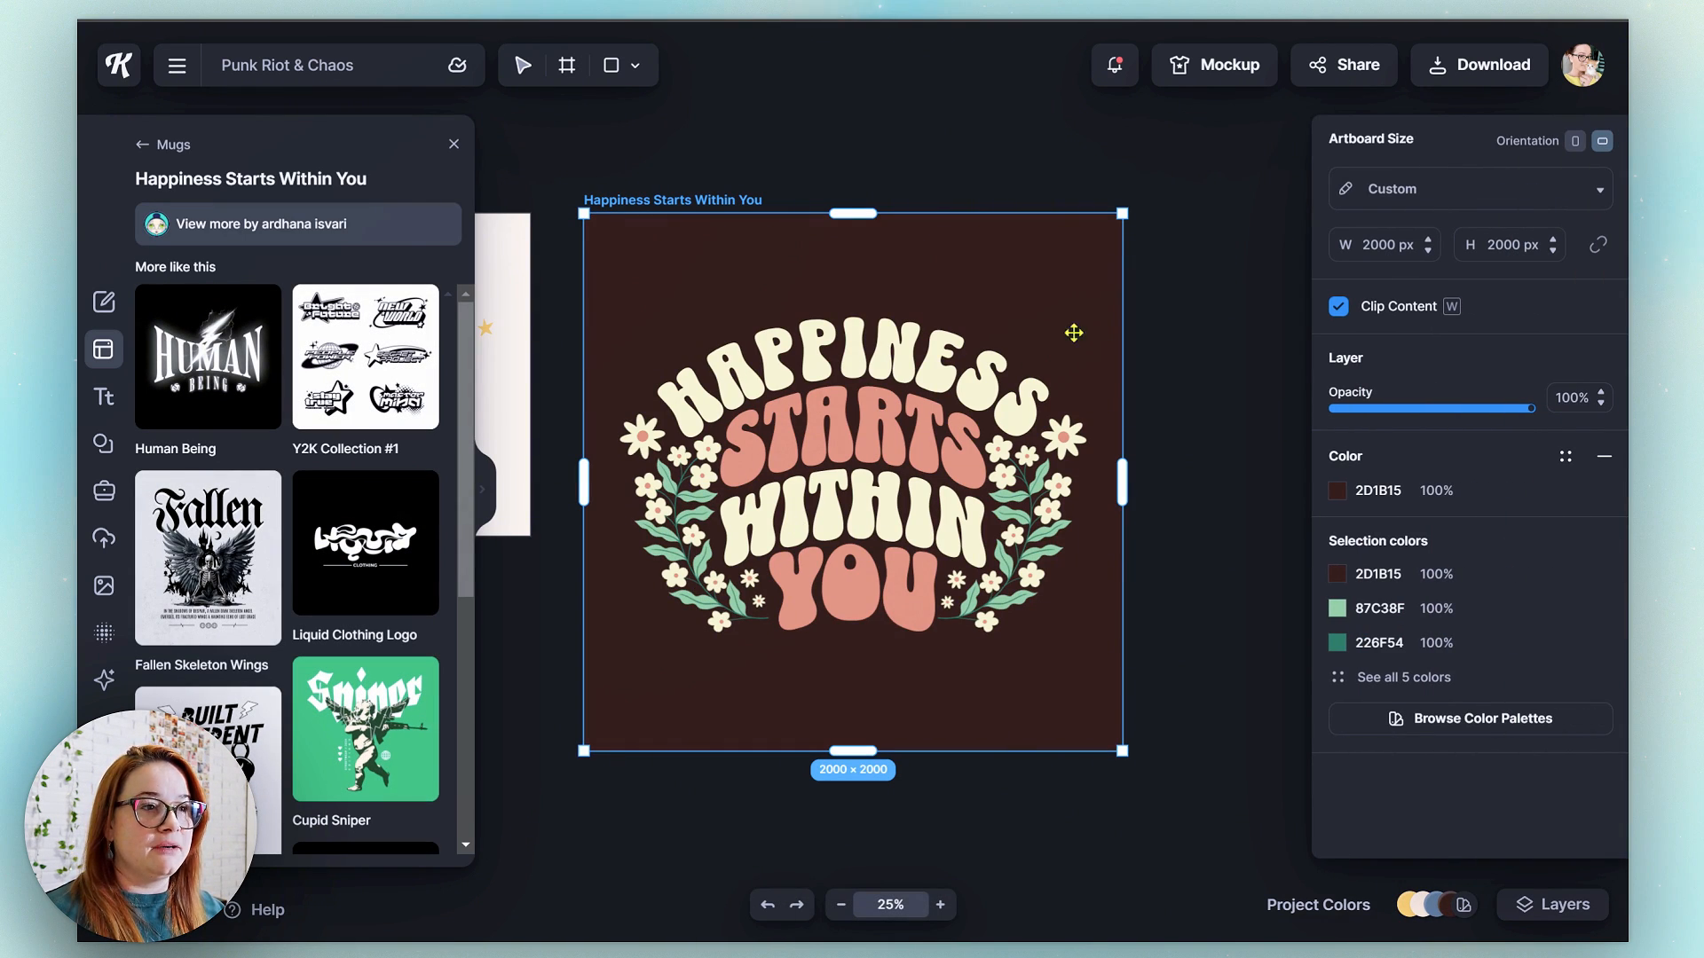
- Scale the Happiness Starts Within You artboard down to about 777 × 777 px and place it beside the World's Best Teacher artboard
drag(1122, 215, 859, 609)
drag(692, 659, 795, 464)
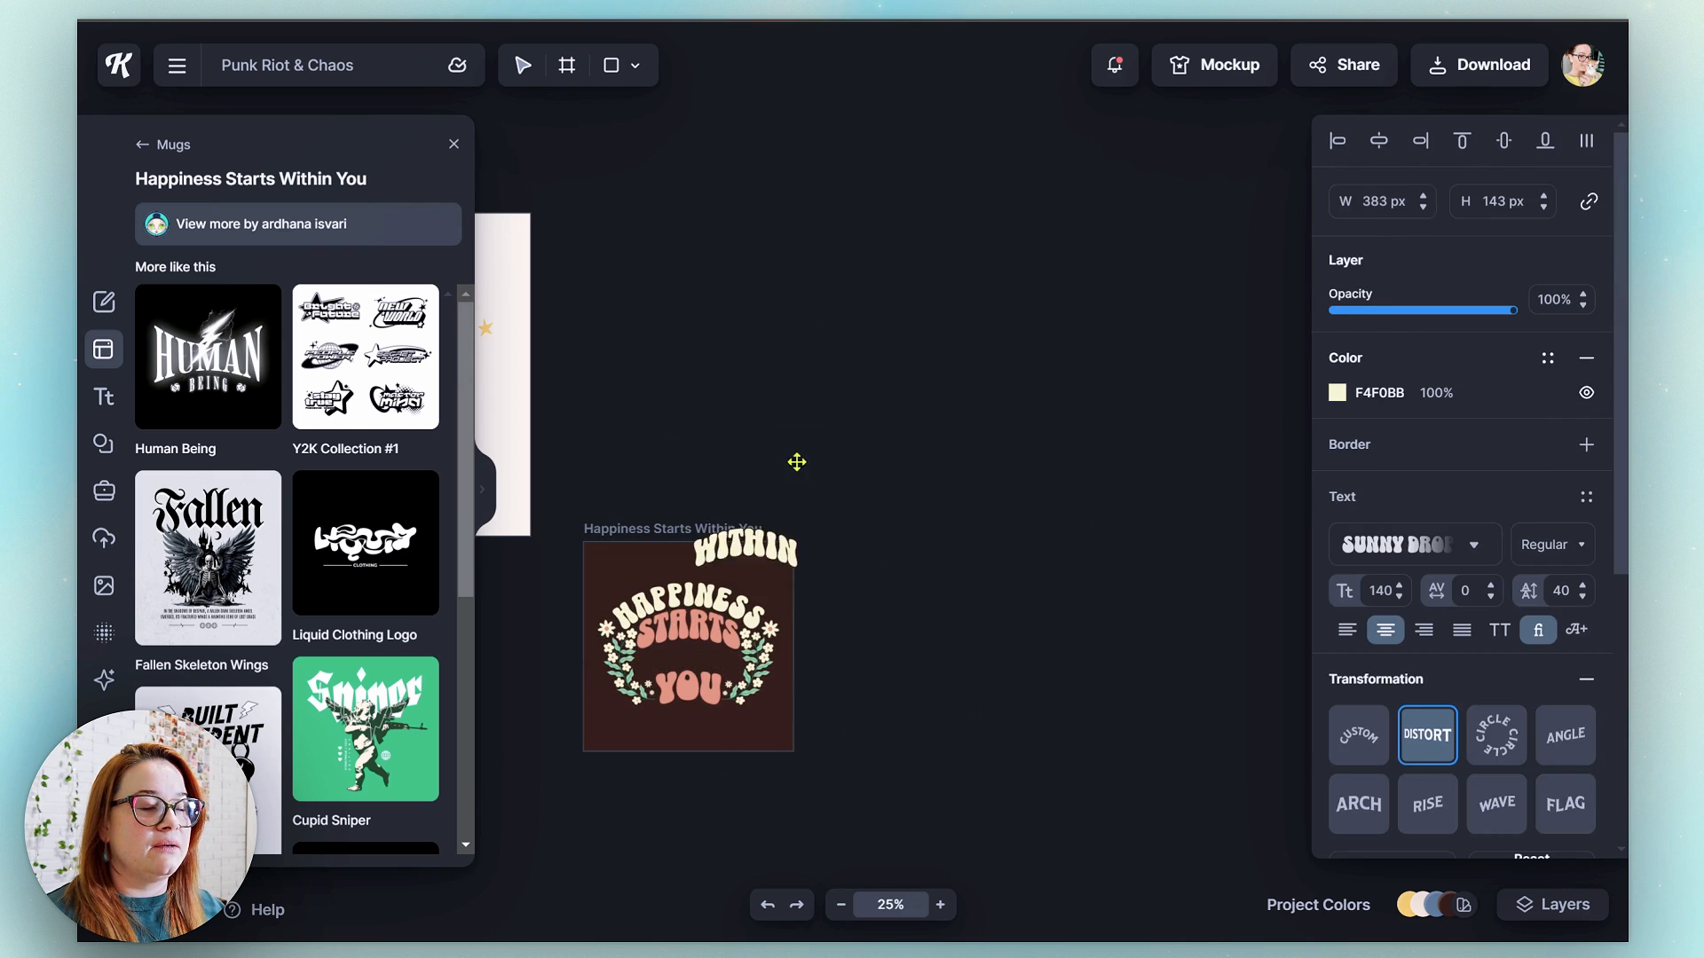
drag(664, 711, 1188, 730)
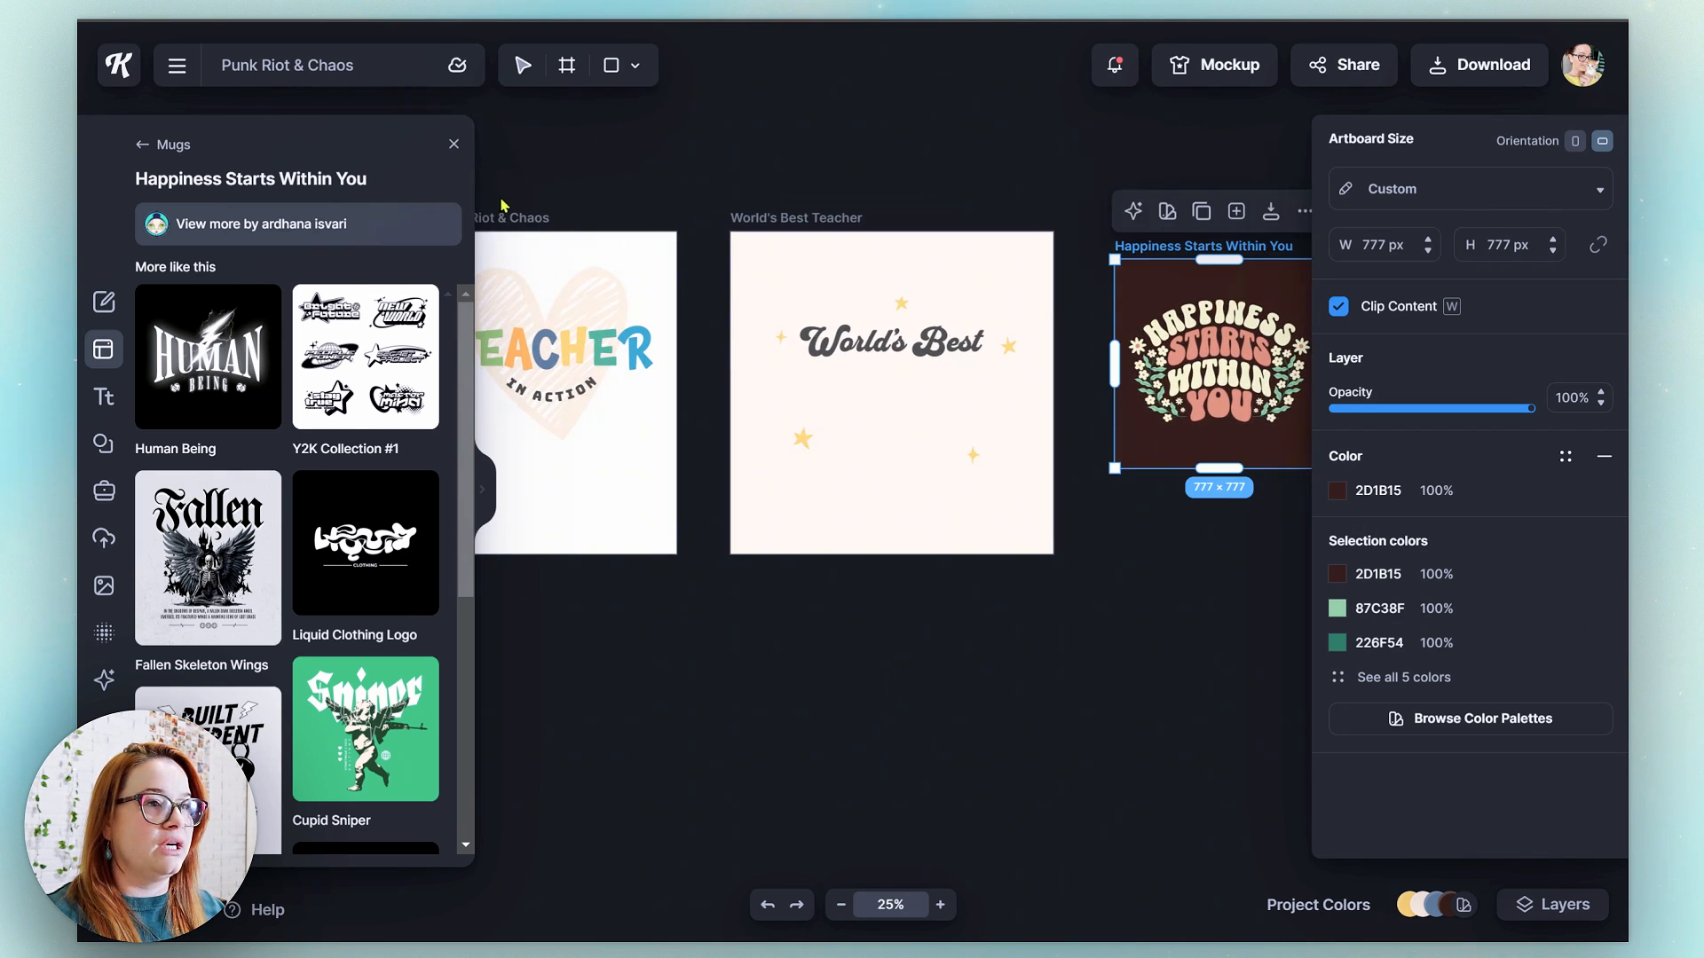
- Close the template library, browse the shape categories in the elements library, and show the full Masks category
click(454, 145)
click(995, 671)
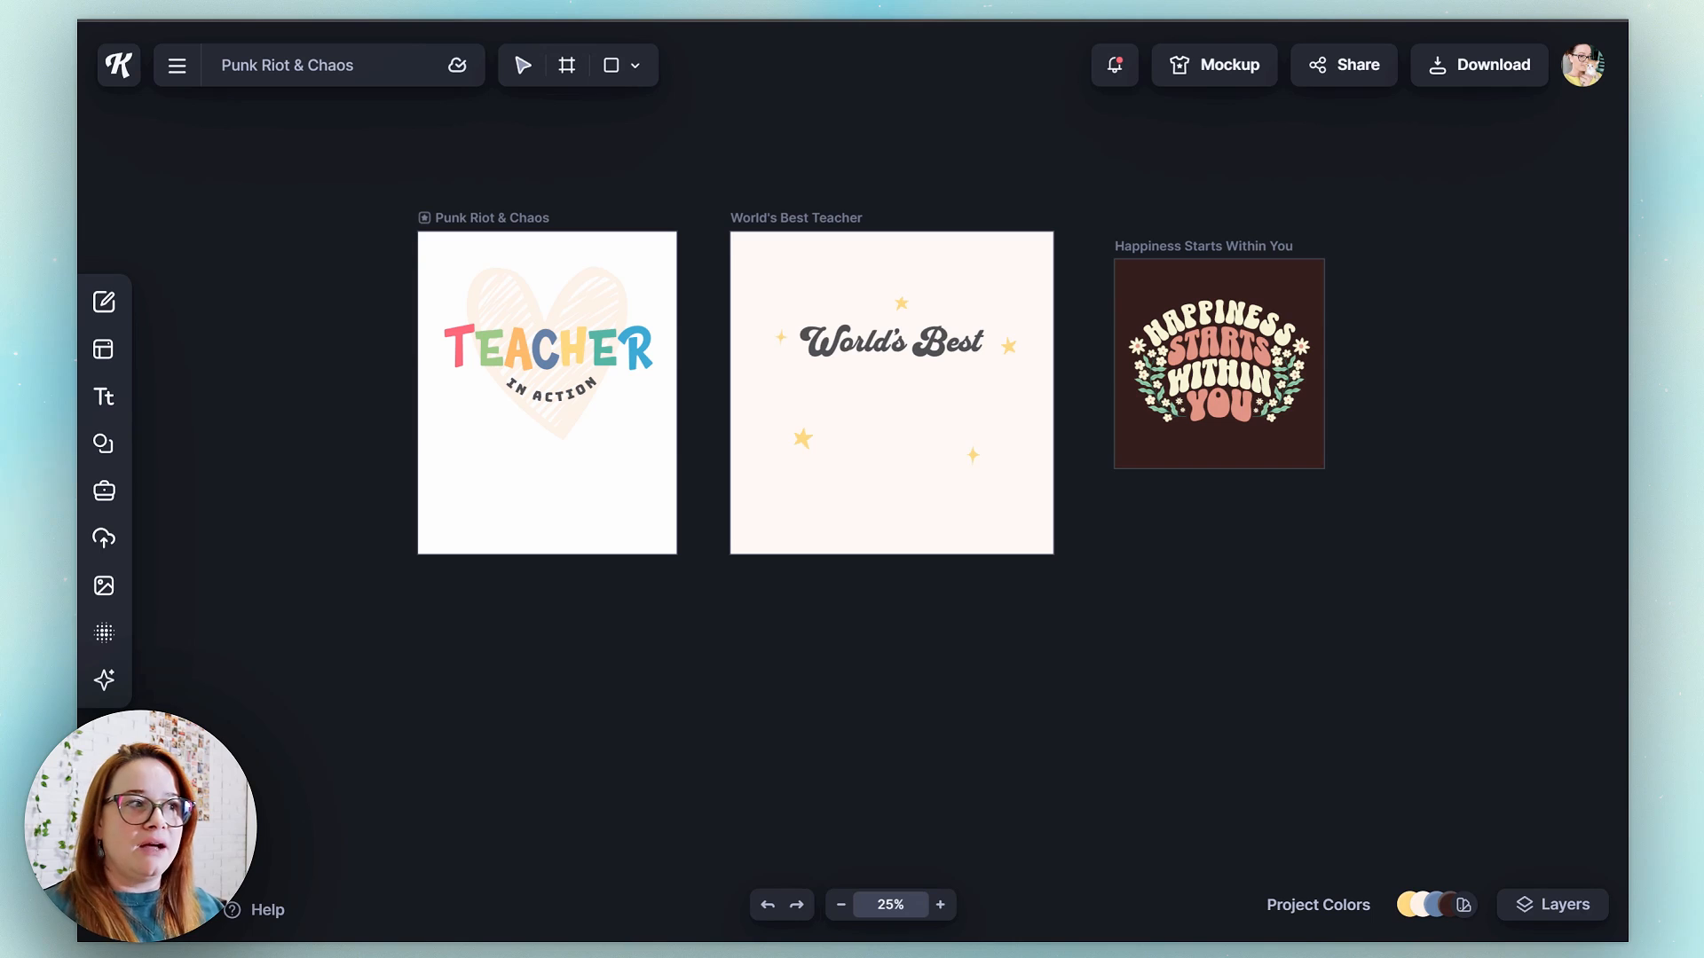
click(115, 445)
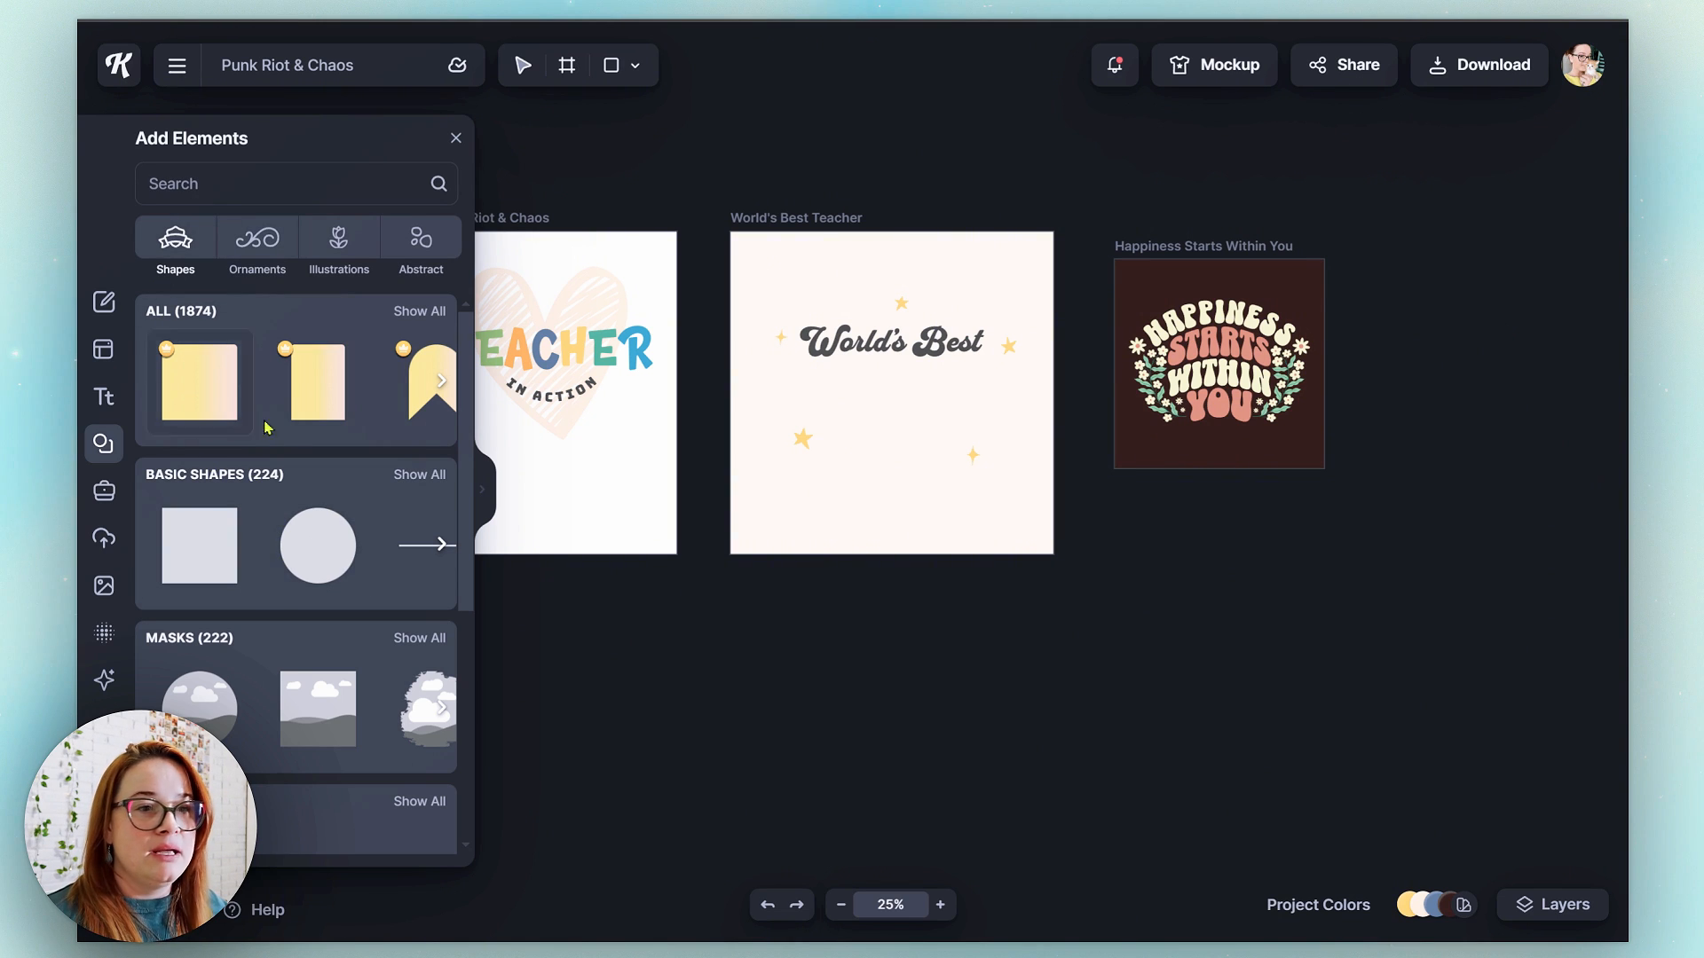
click(422, 316)
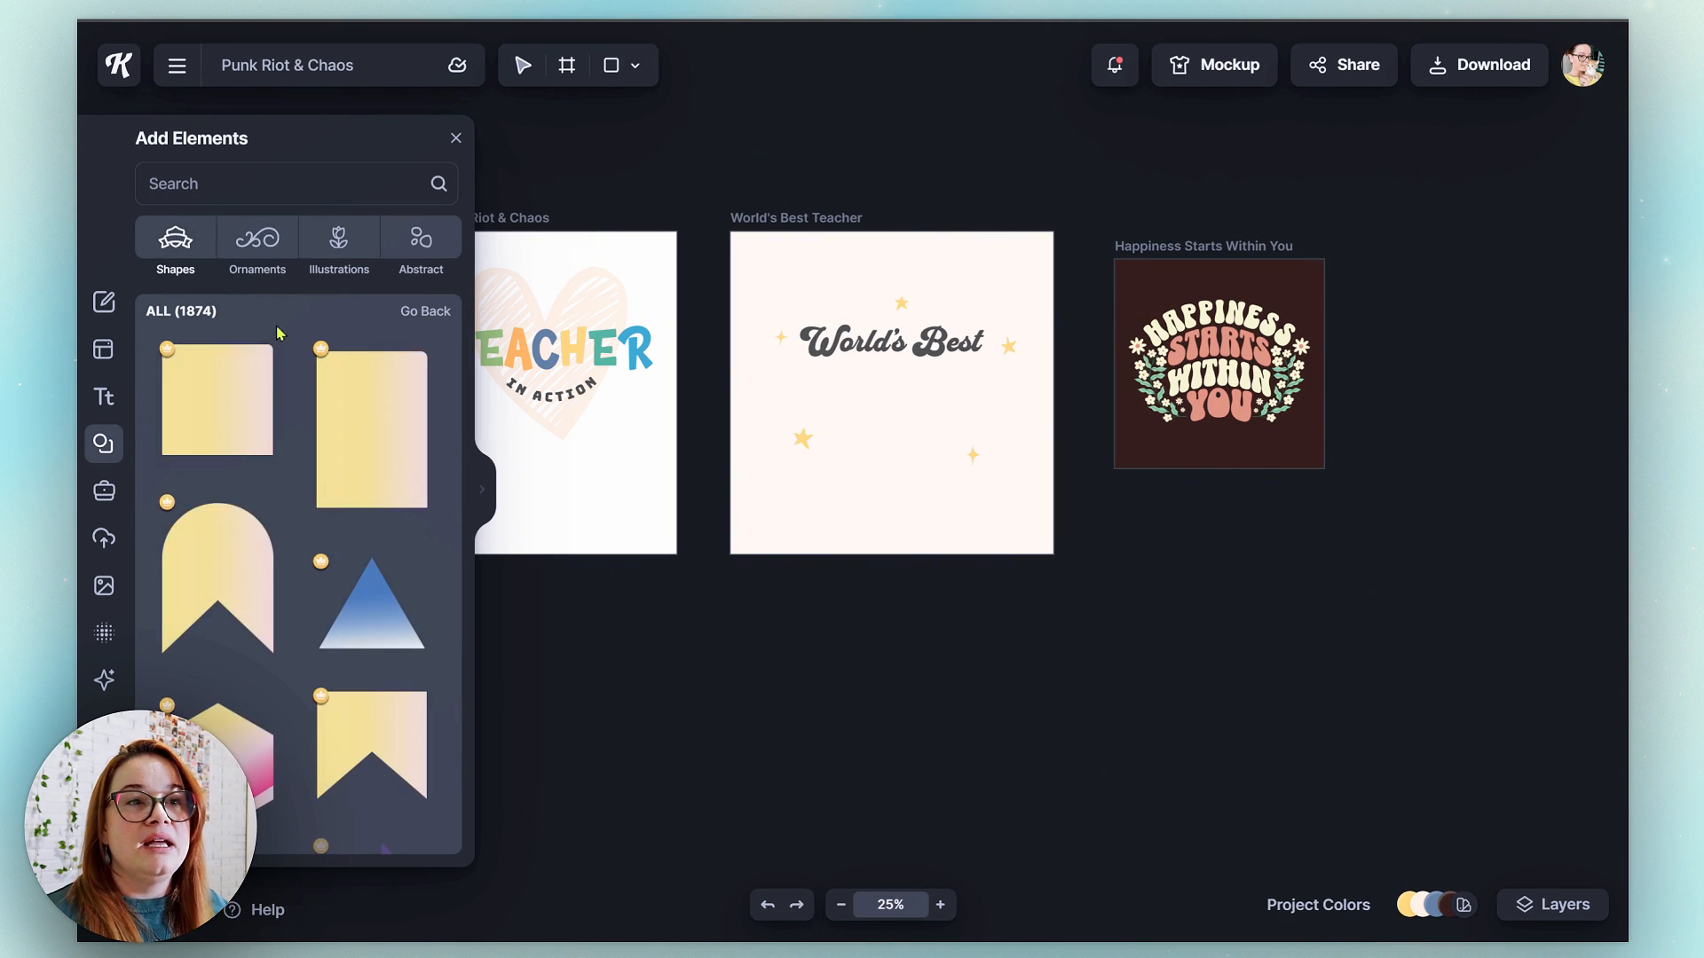
scroll(351, 471, down, 3)
click(425, 310)
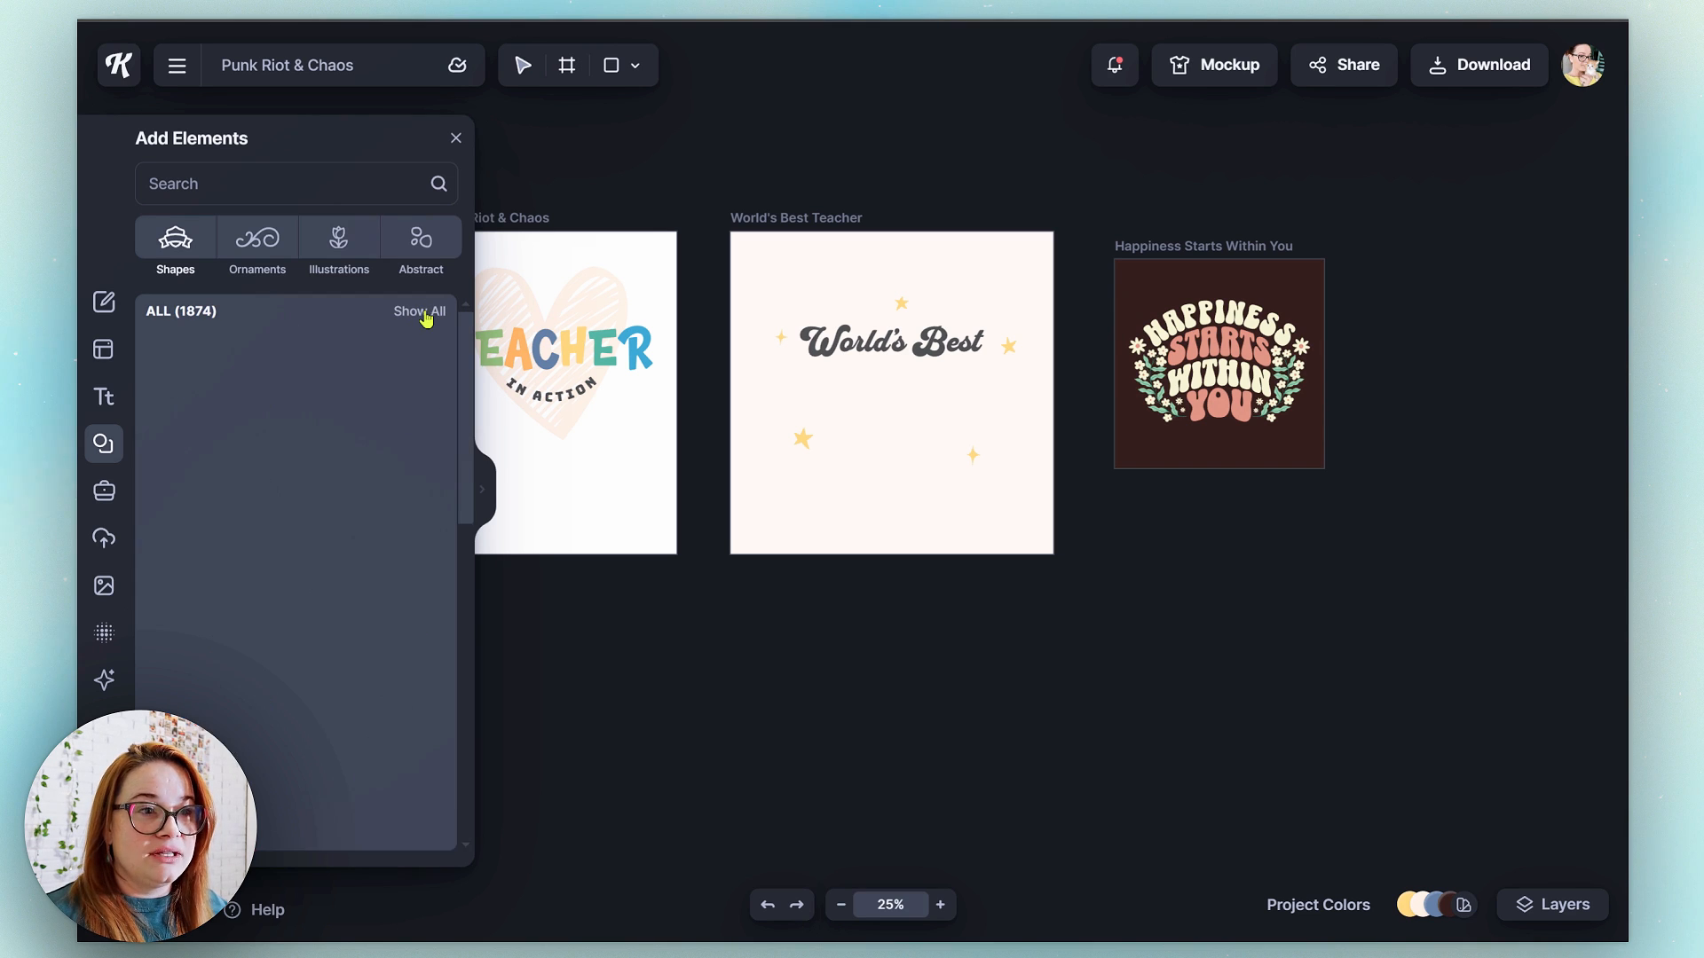
scroll(299, 561, down, 3)
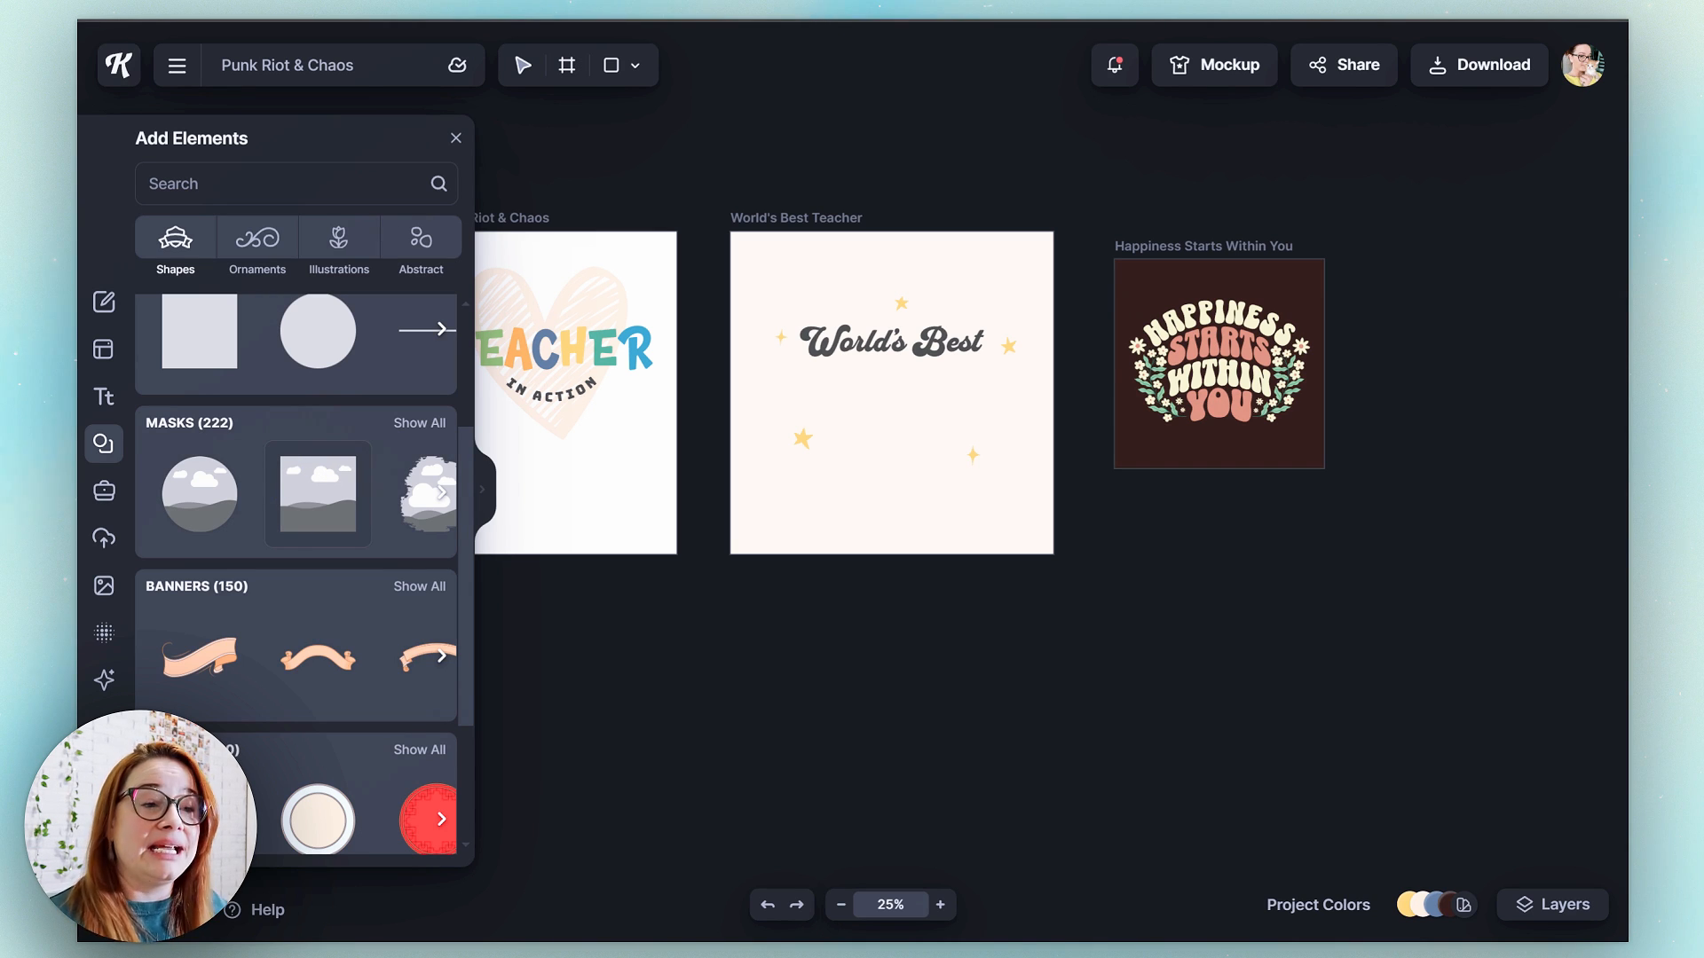
click(423, 423)
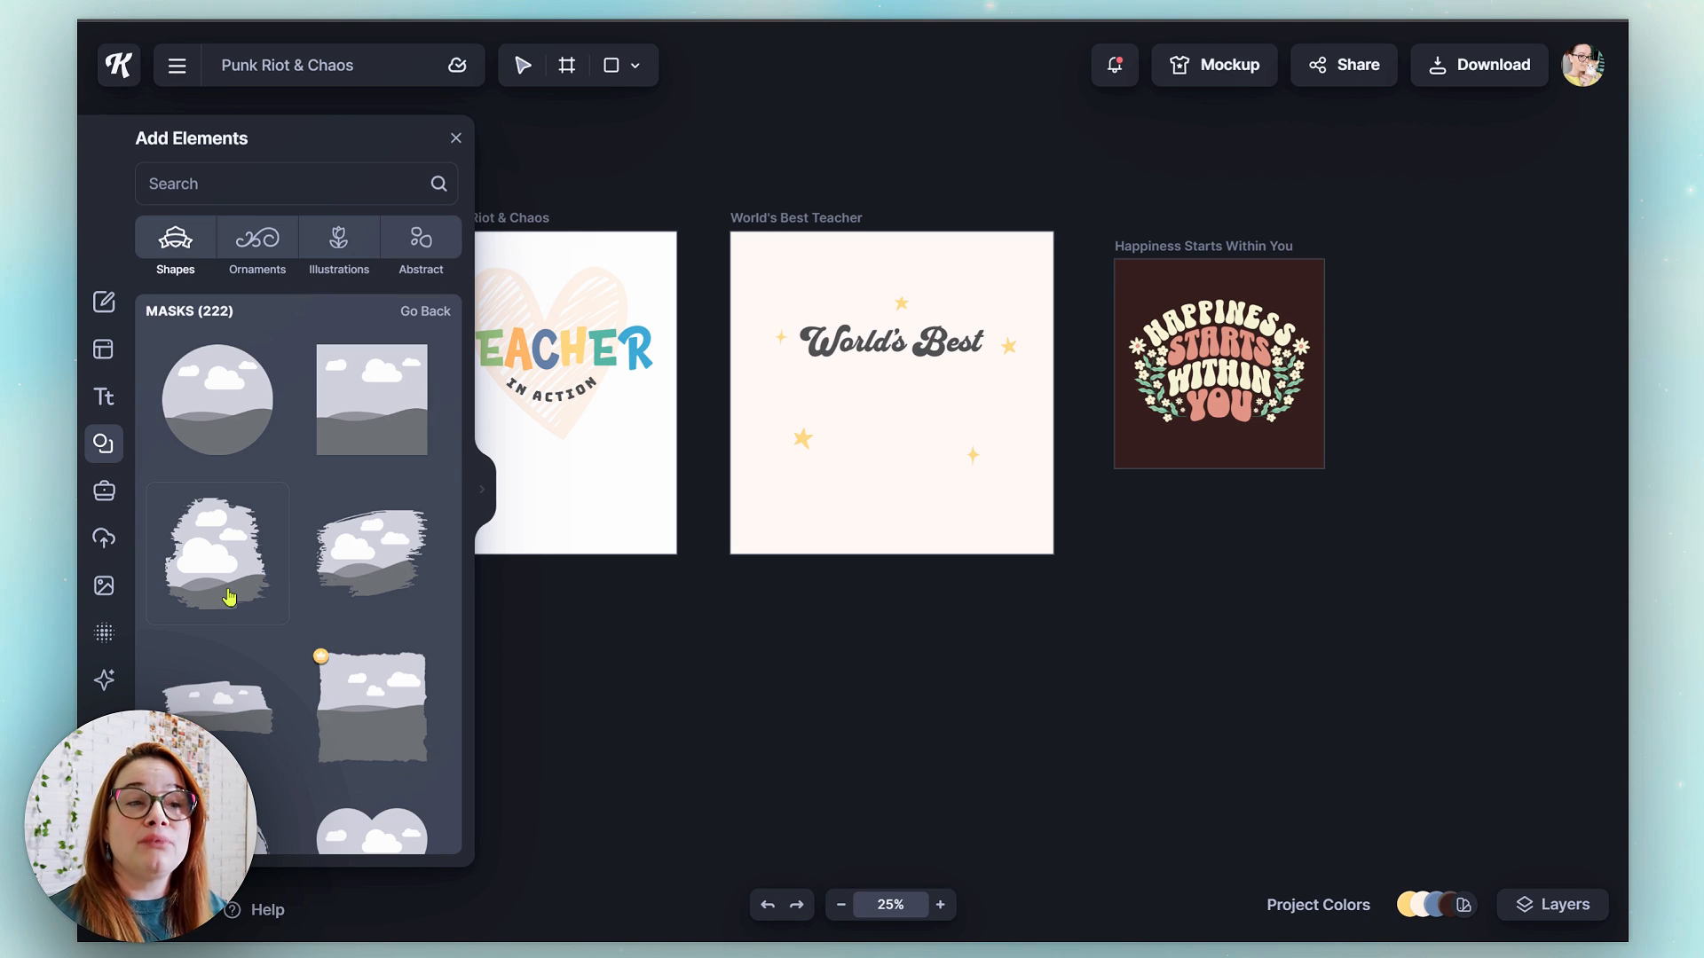
- Try the tall brush-stroke mask on the World's Best Teacher artboard, and delete it again
drag(229, 595, 921, 430)
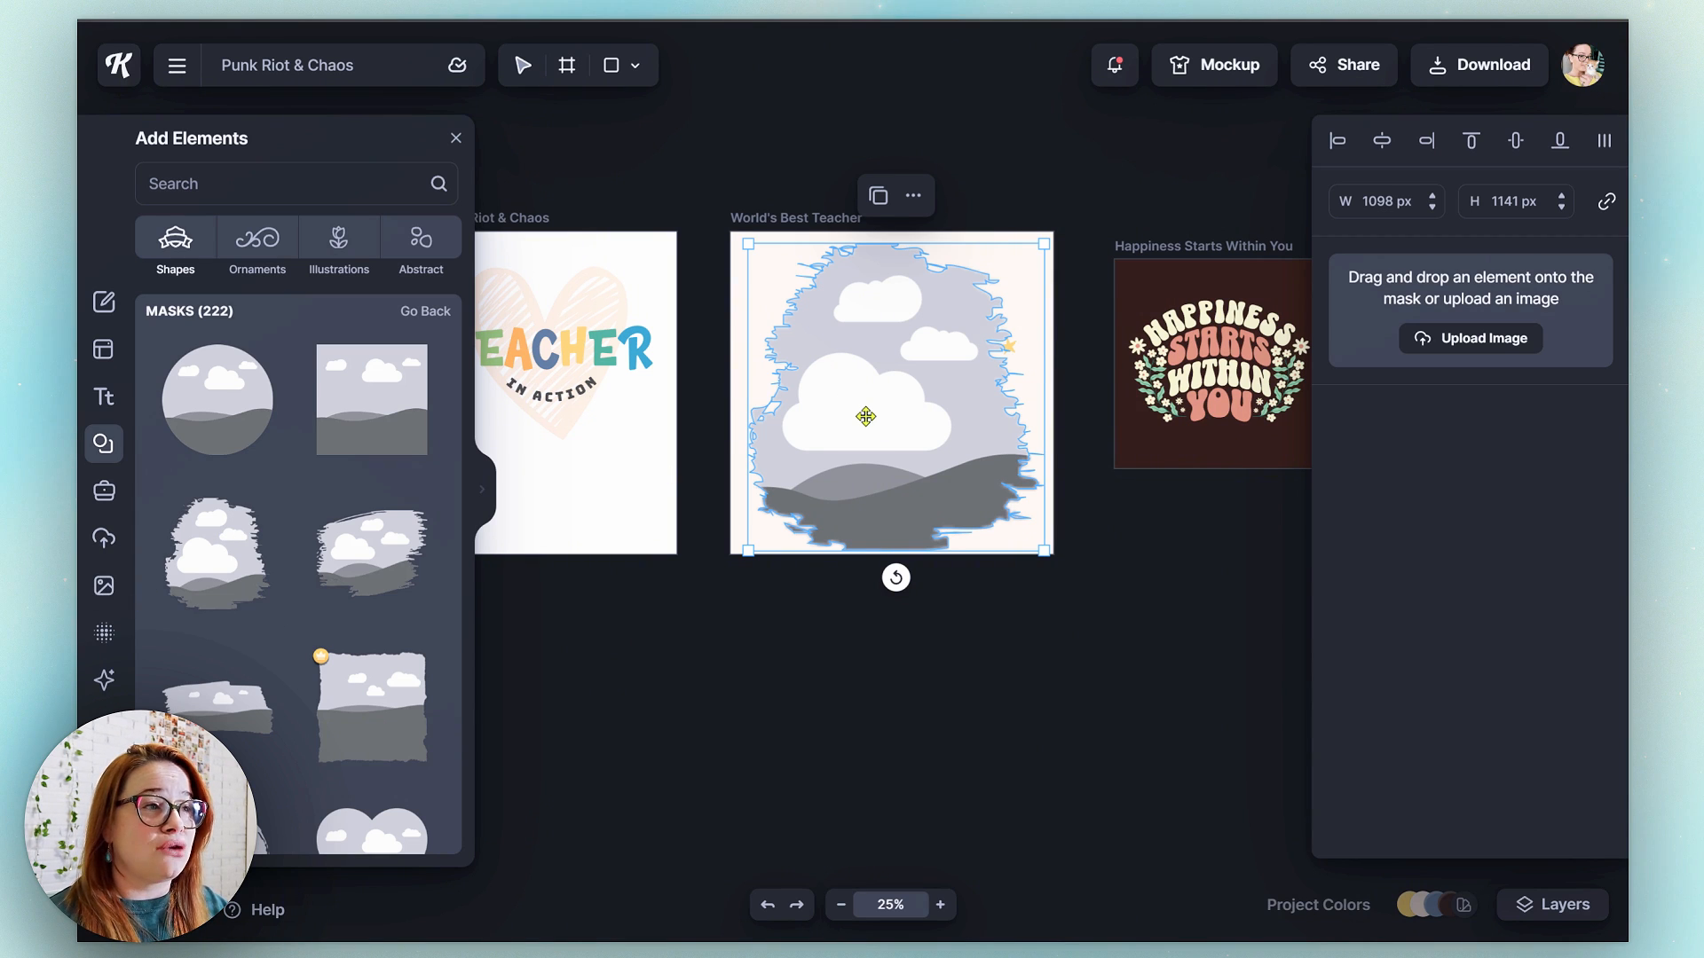
key(Delete)
- Browse the Masks category for a suitable shape and place the bear mask on the World's Best Teacher artboard
scroll(367, 580, down, 3)
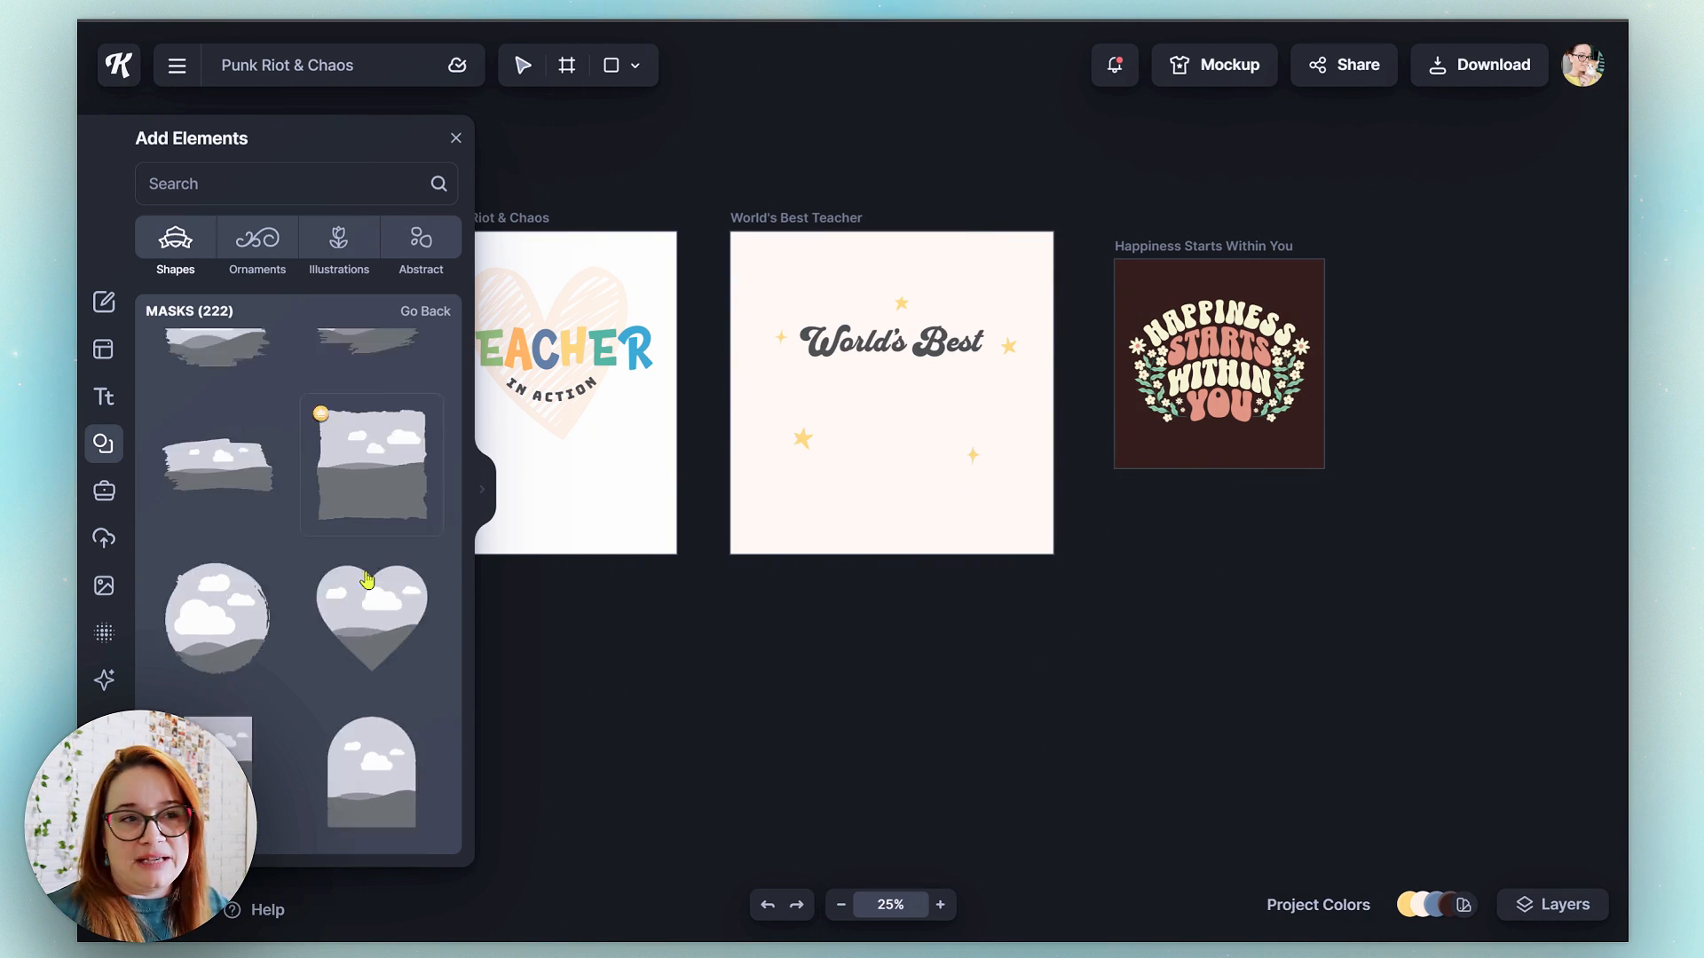
scroll(367, 579, down, 5)
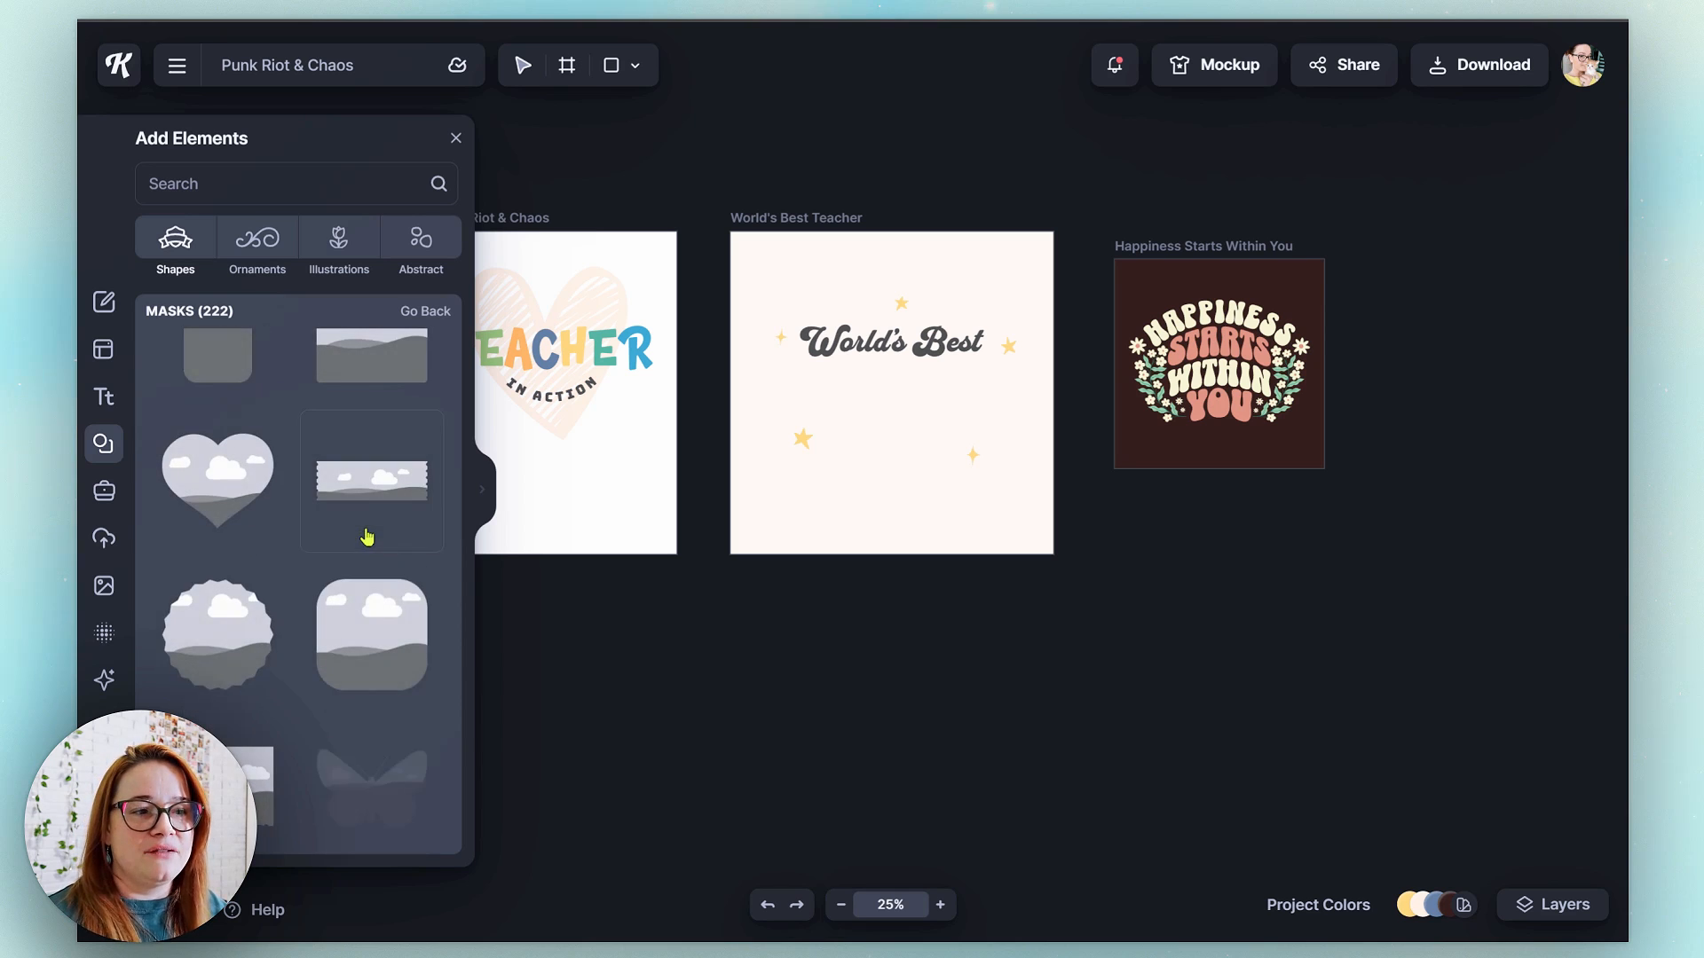
scroll(366, 537, down, 3)
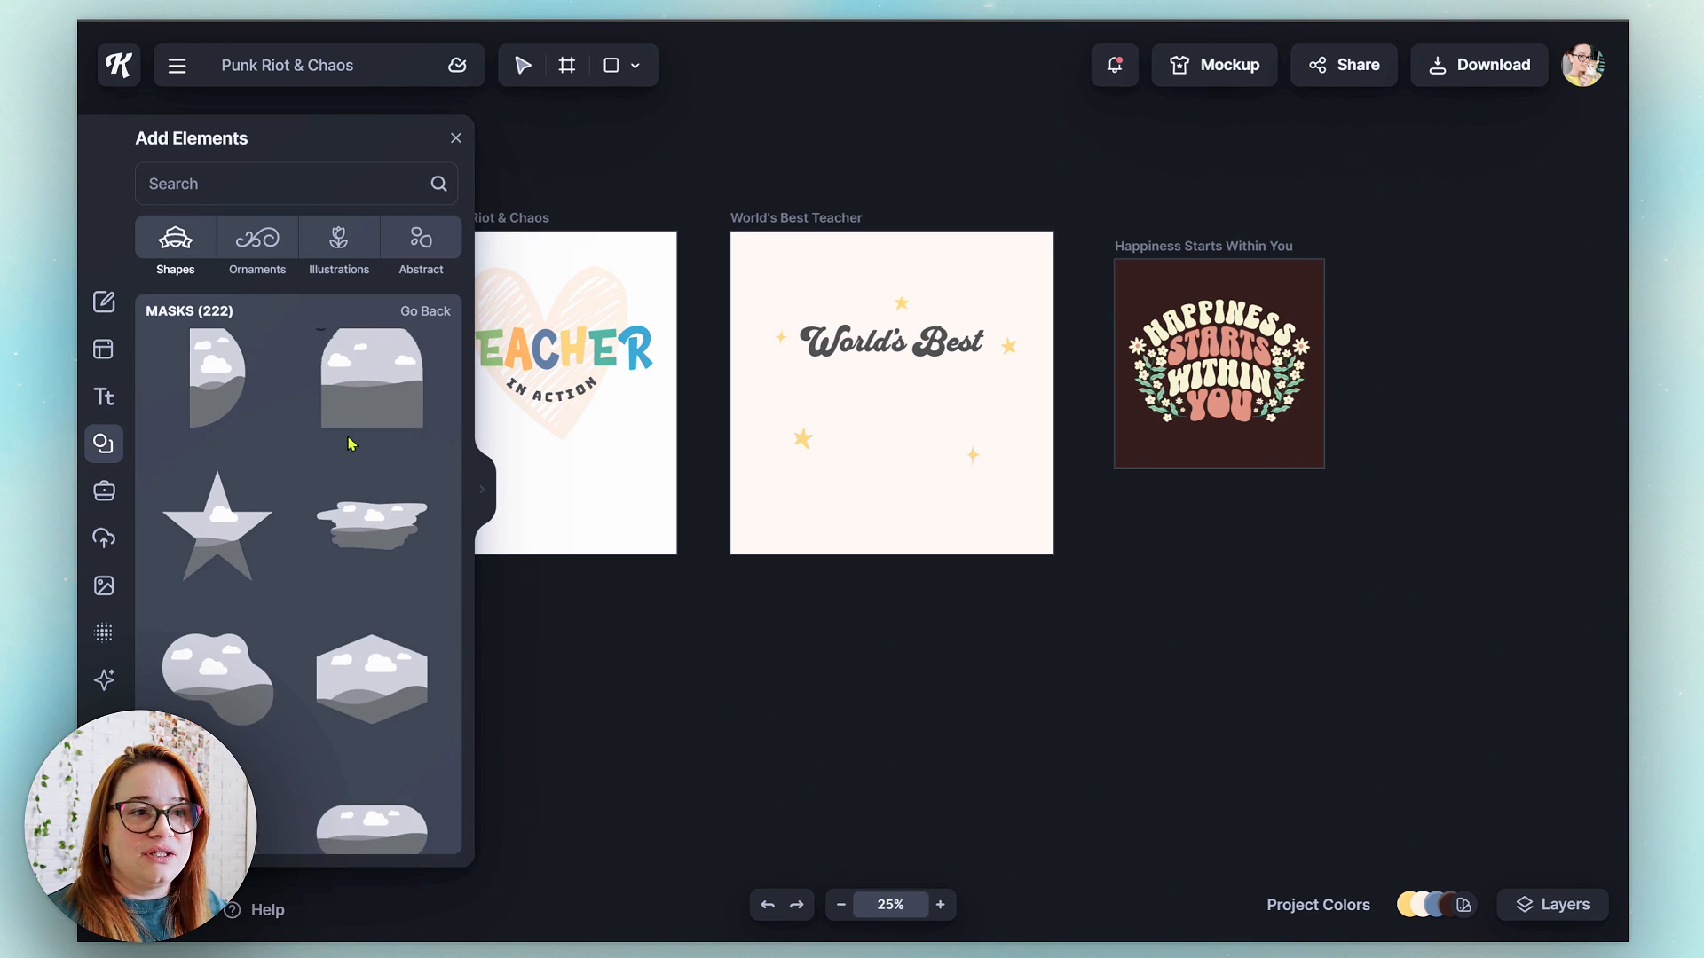
scroll(350, 444, up, 4)
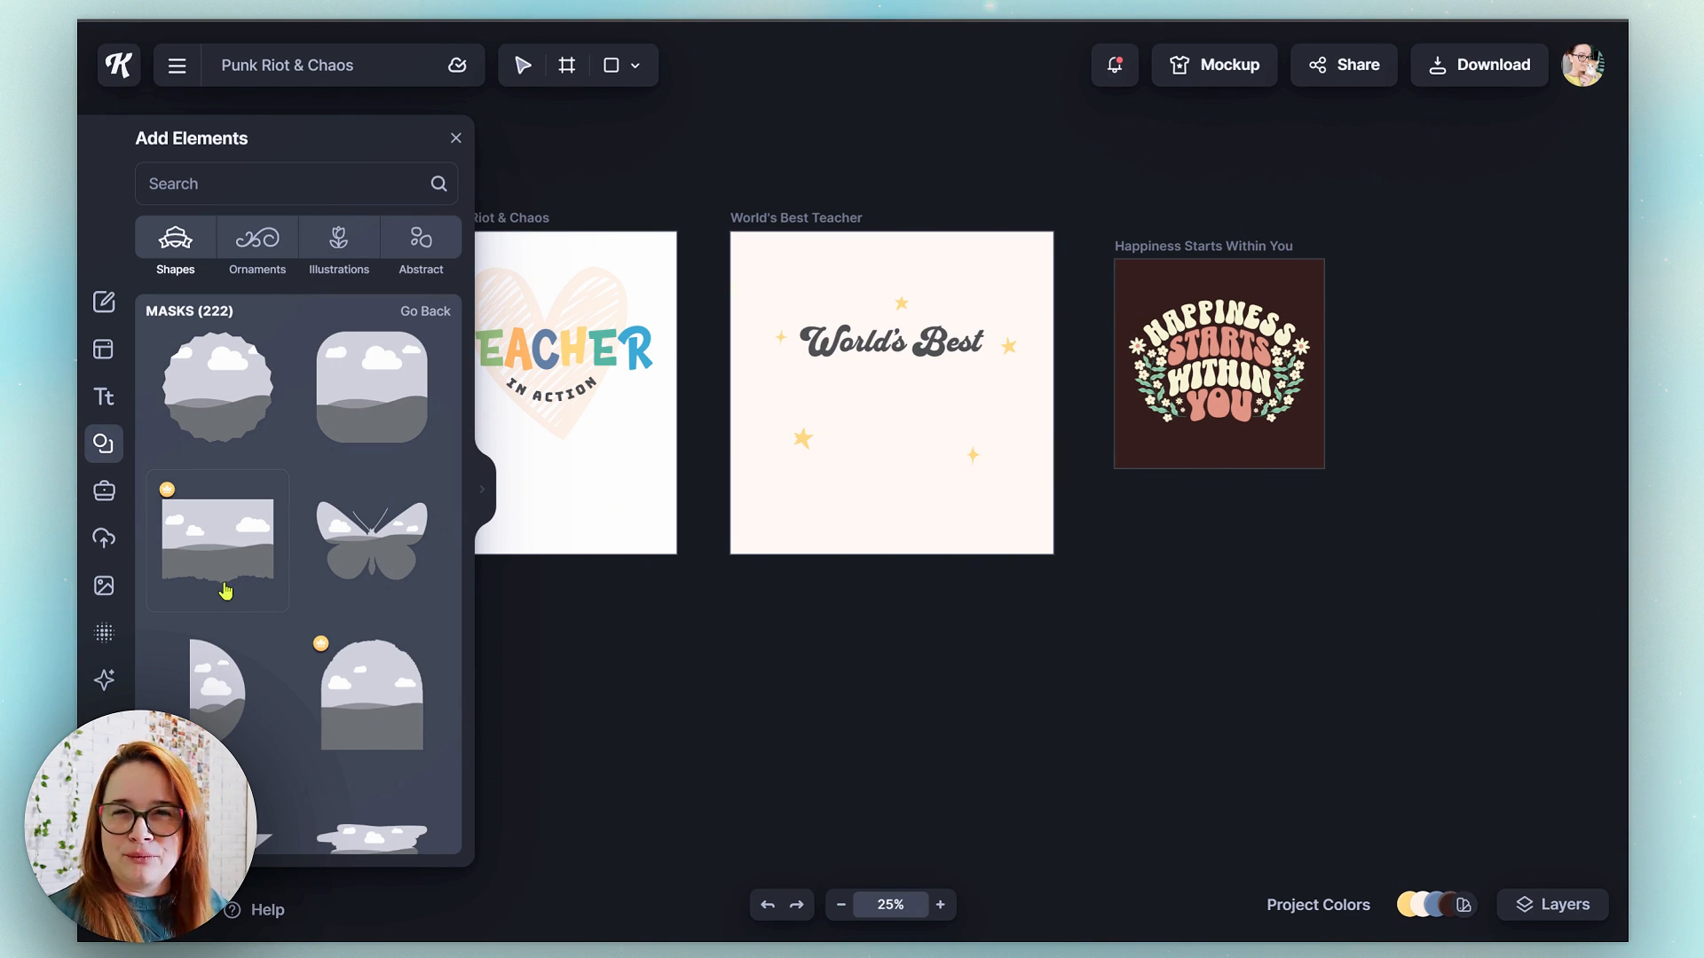
scroll(368, 600, down, 5)
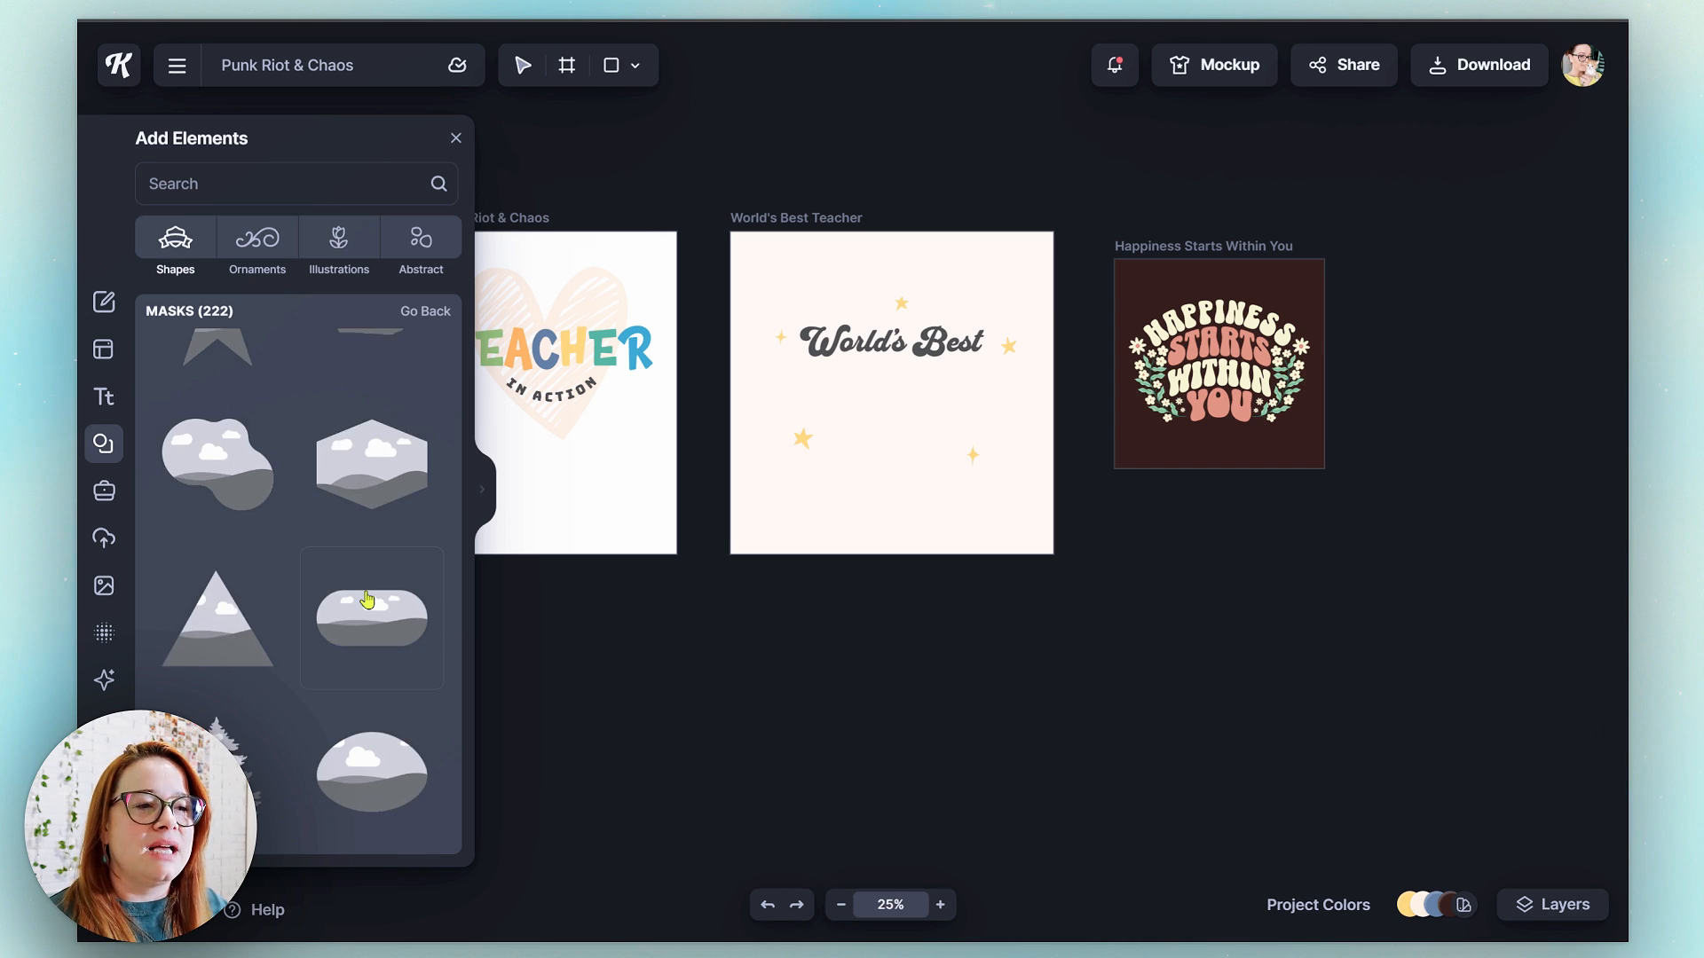
scroll(368, 600, down, 5)
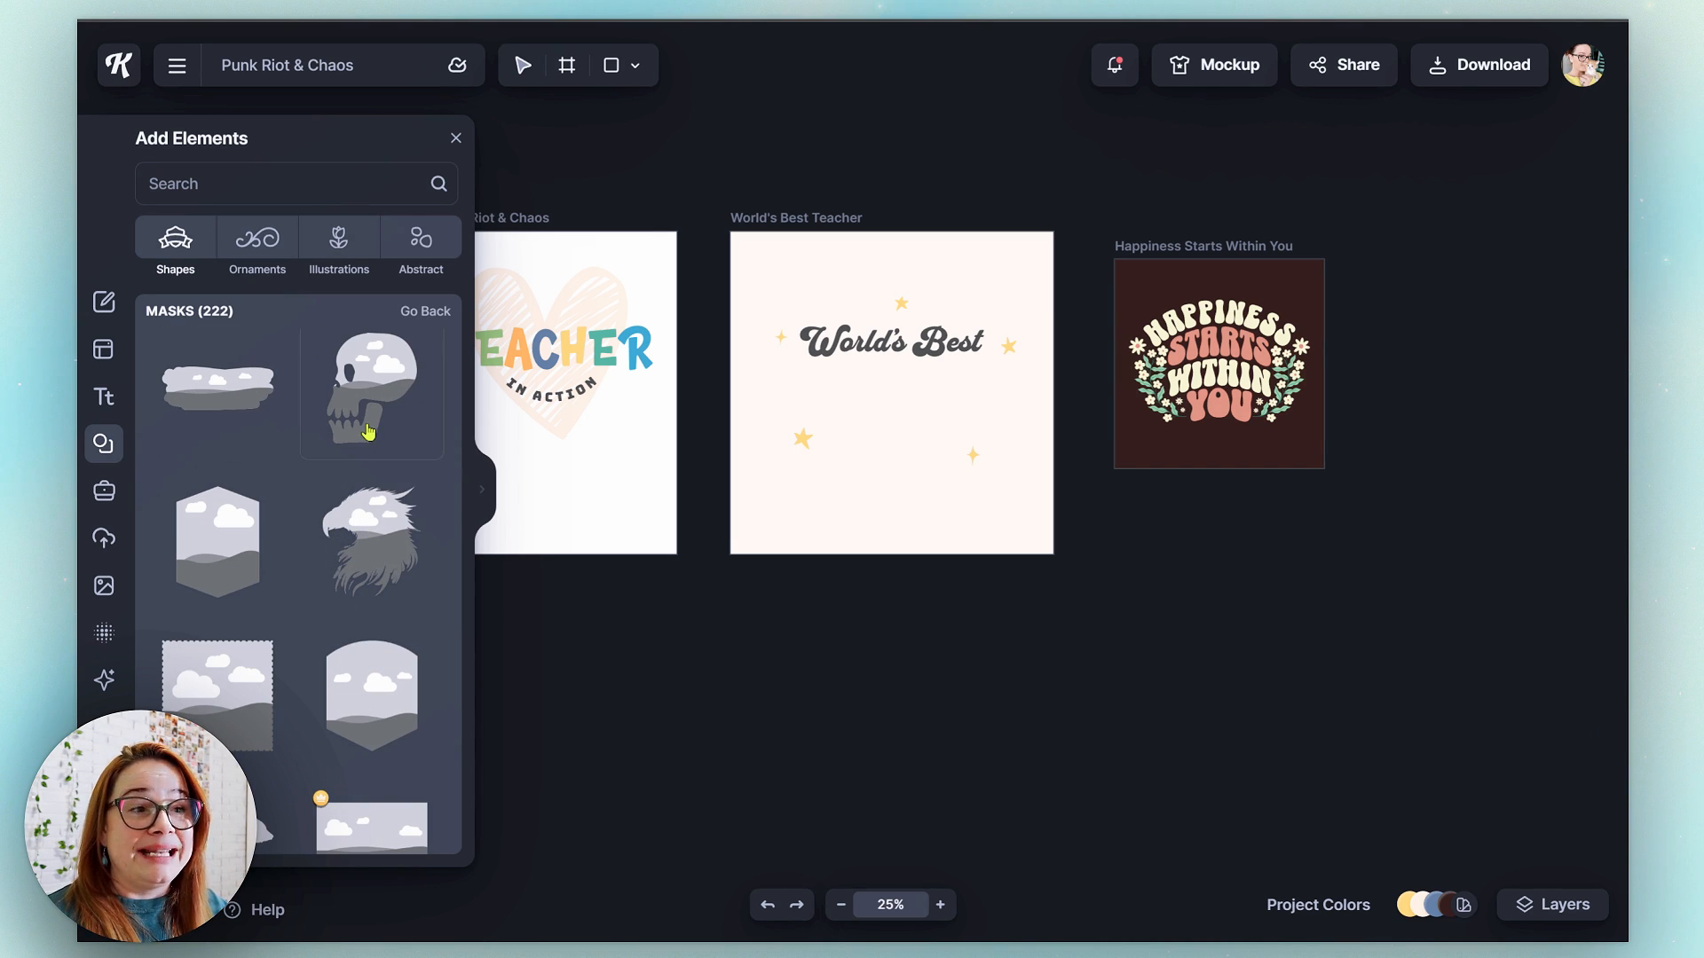
scroll(366, 538, down, 3)
scroll(368, 622, down, 3)
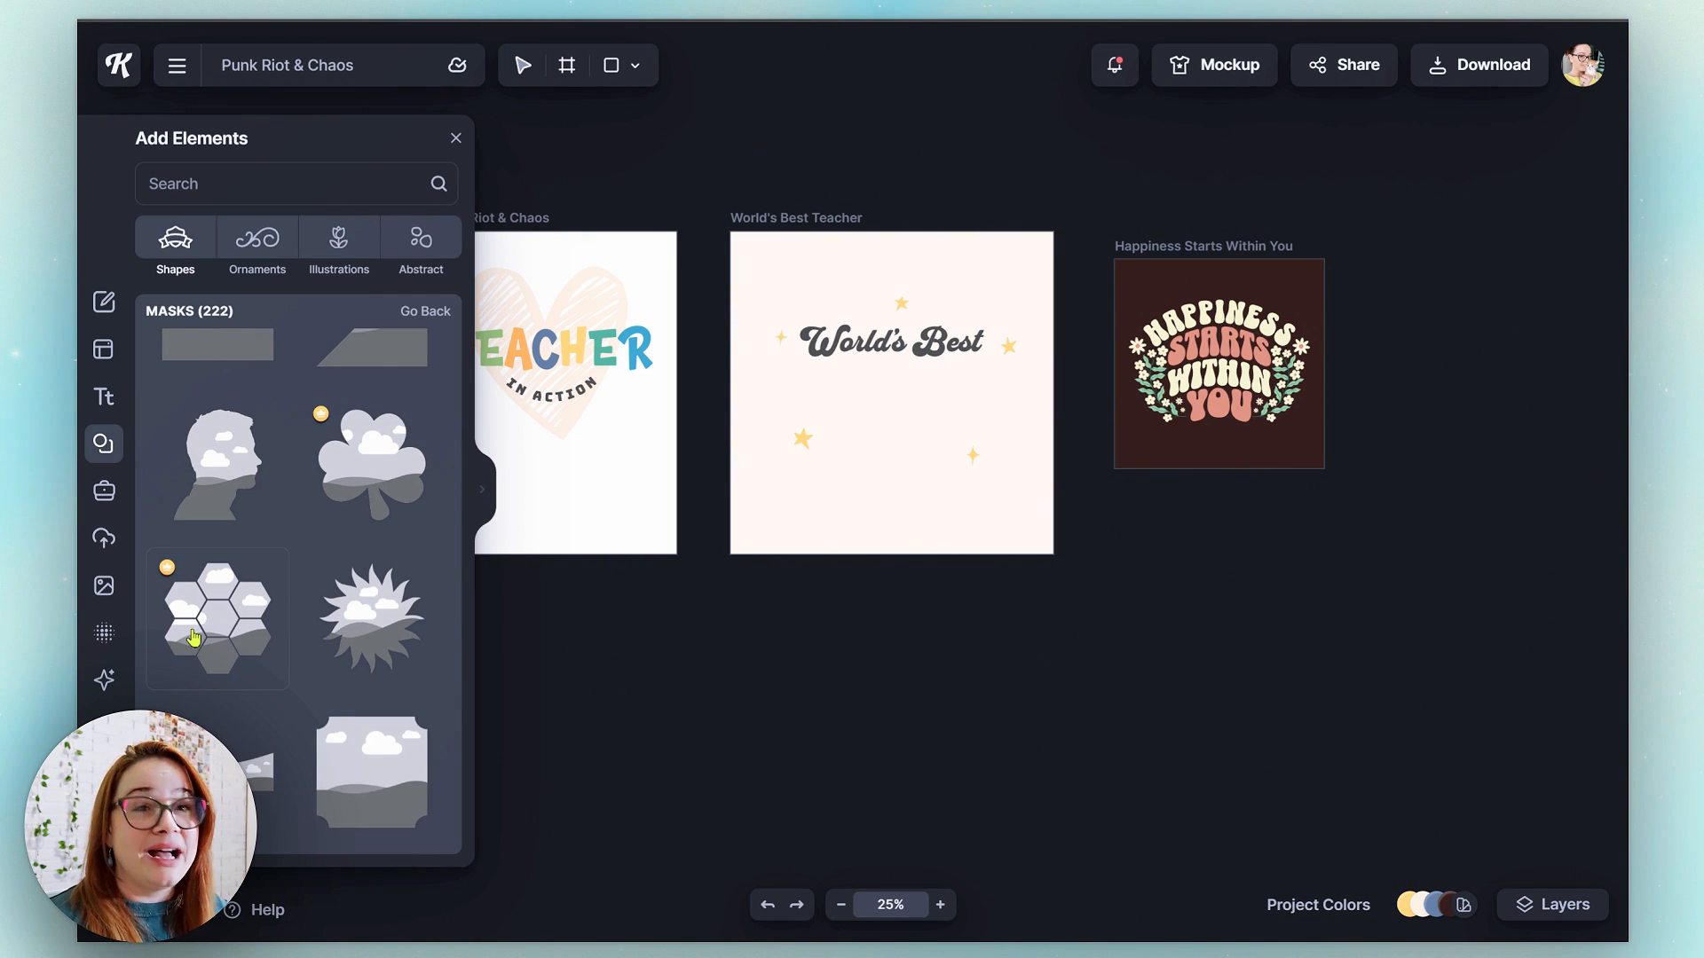
scroll(279, 556, down, 5)
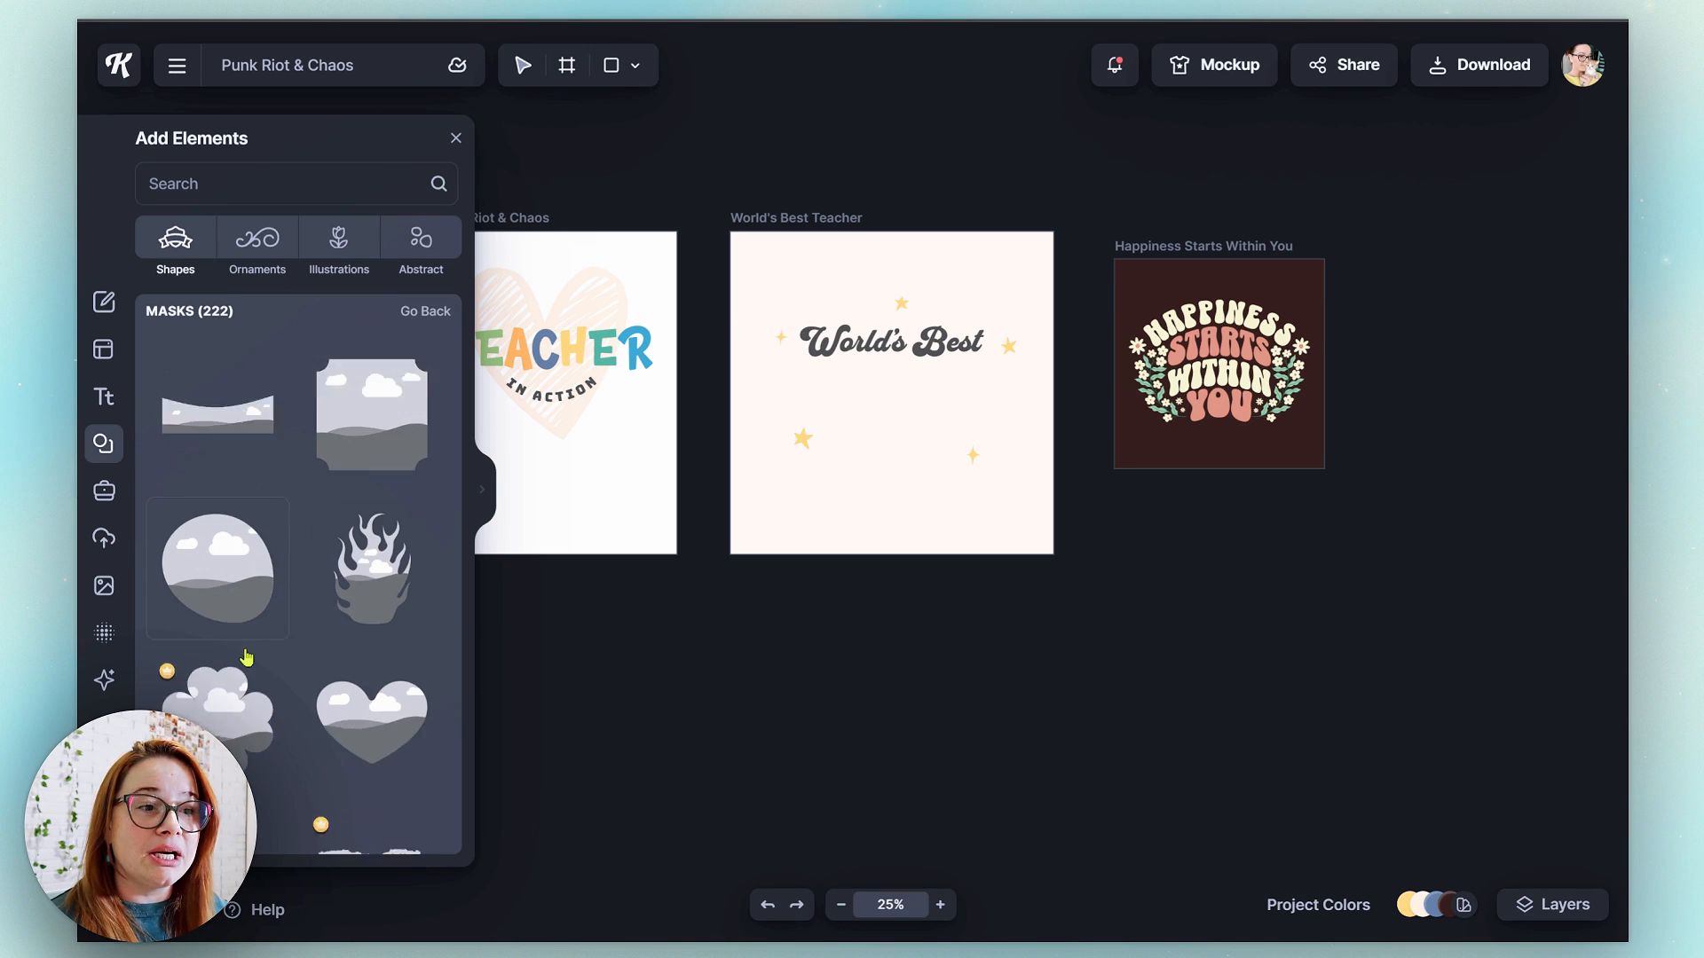
scroll(293, 590, down, 5)
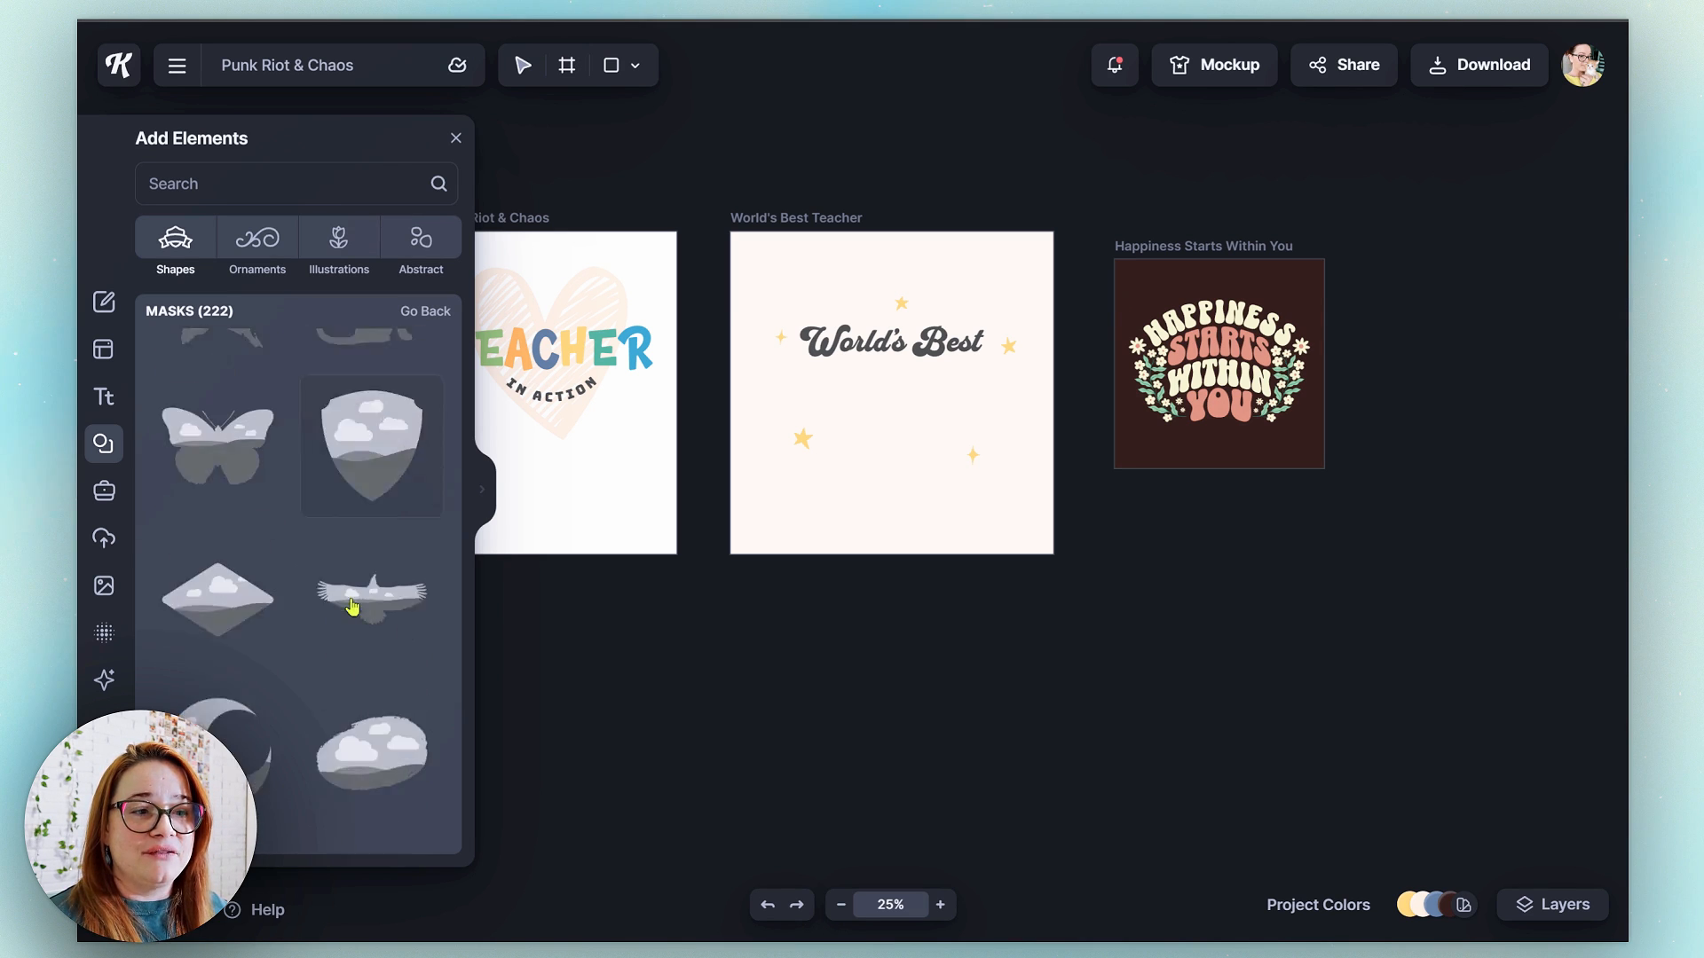
scroll(293, 593, down, 3)
scroll(302, 622, down, 3)
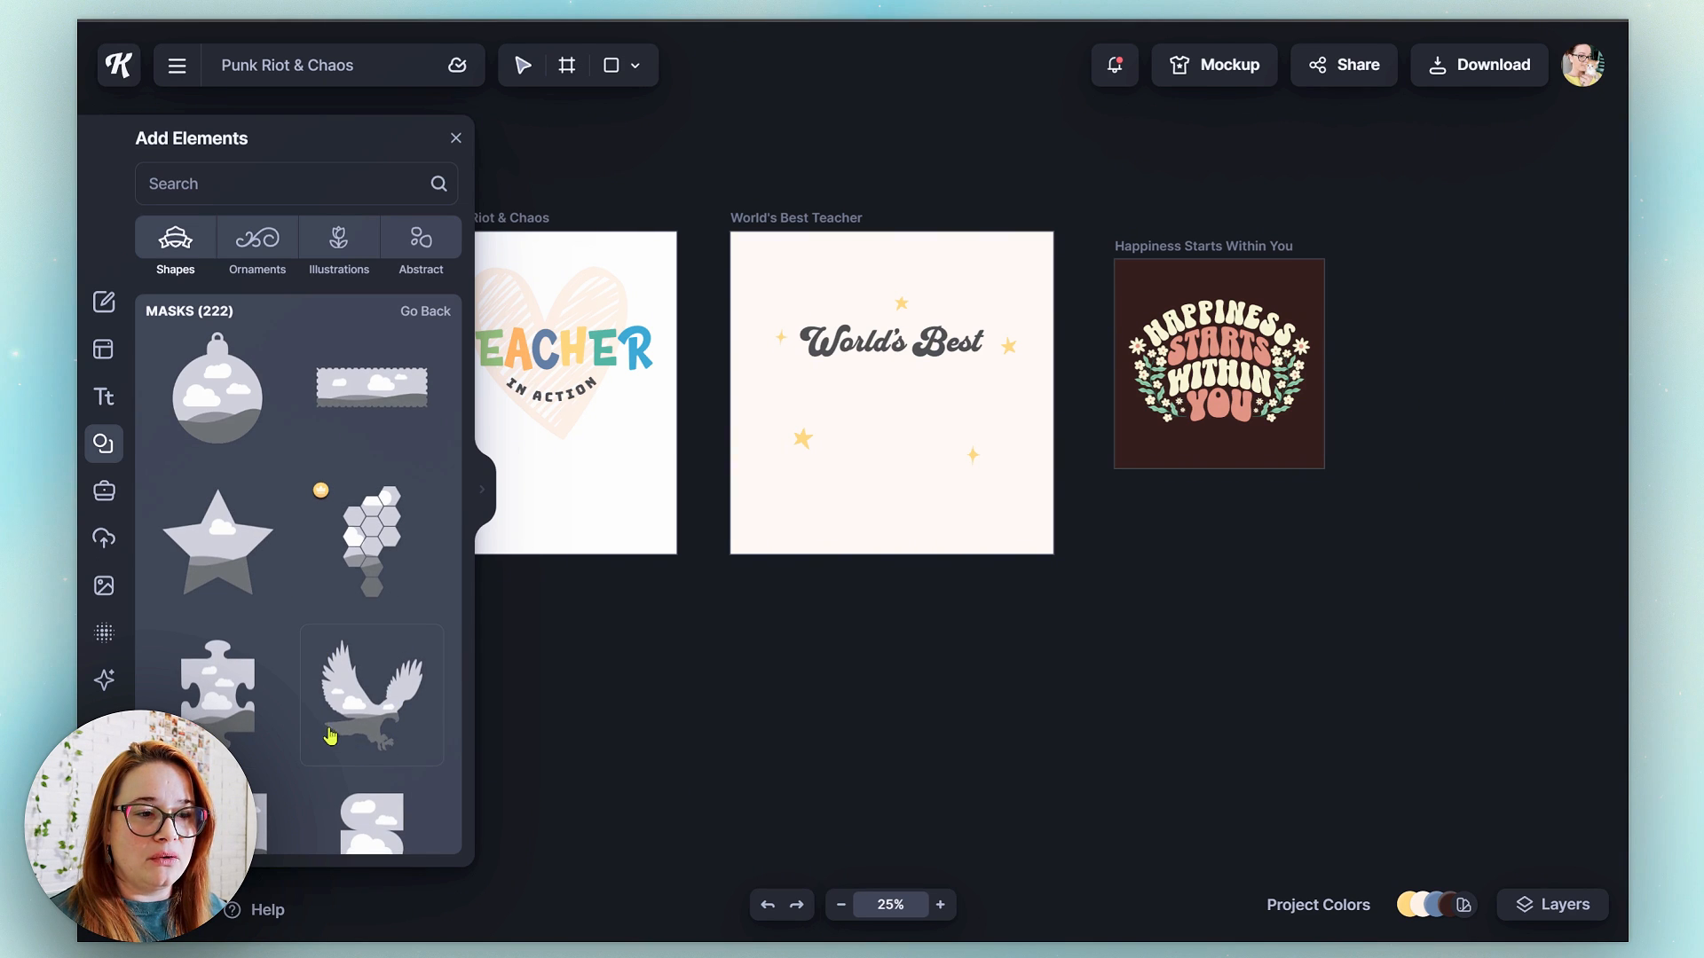
scroll(266, 621, down, 2)
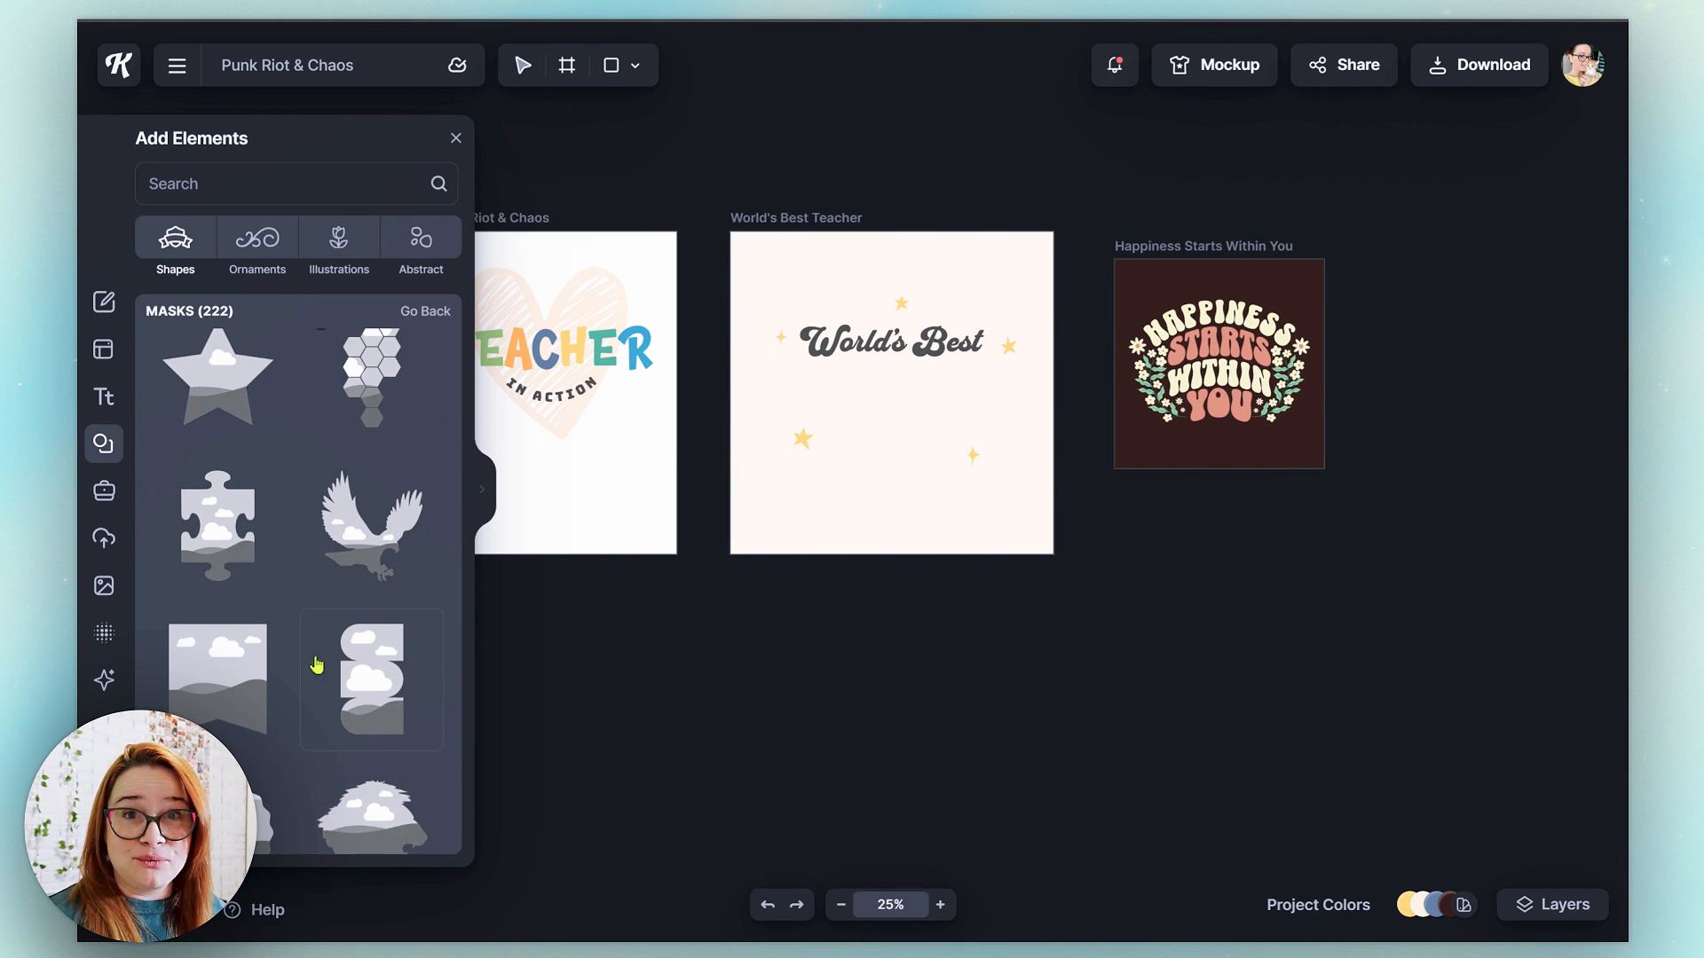
scroll(317, 666, down, 3)
click(215, 513)
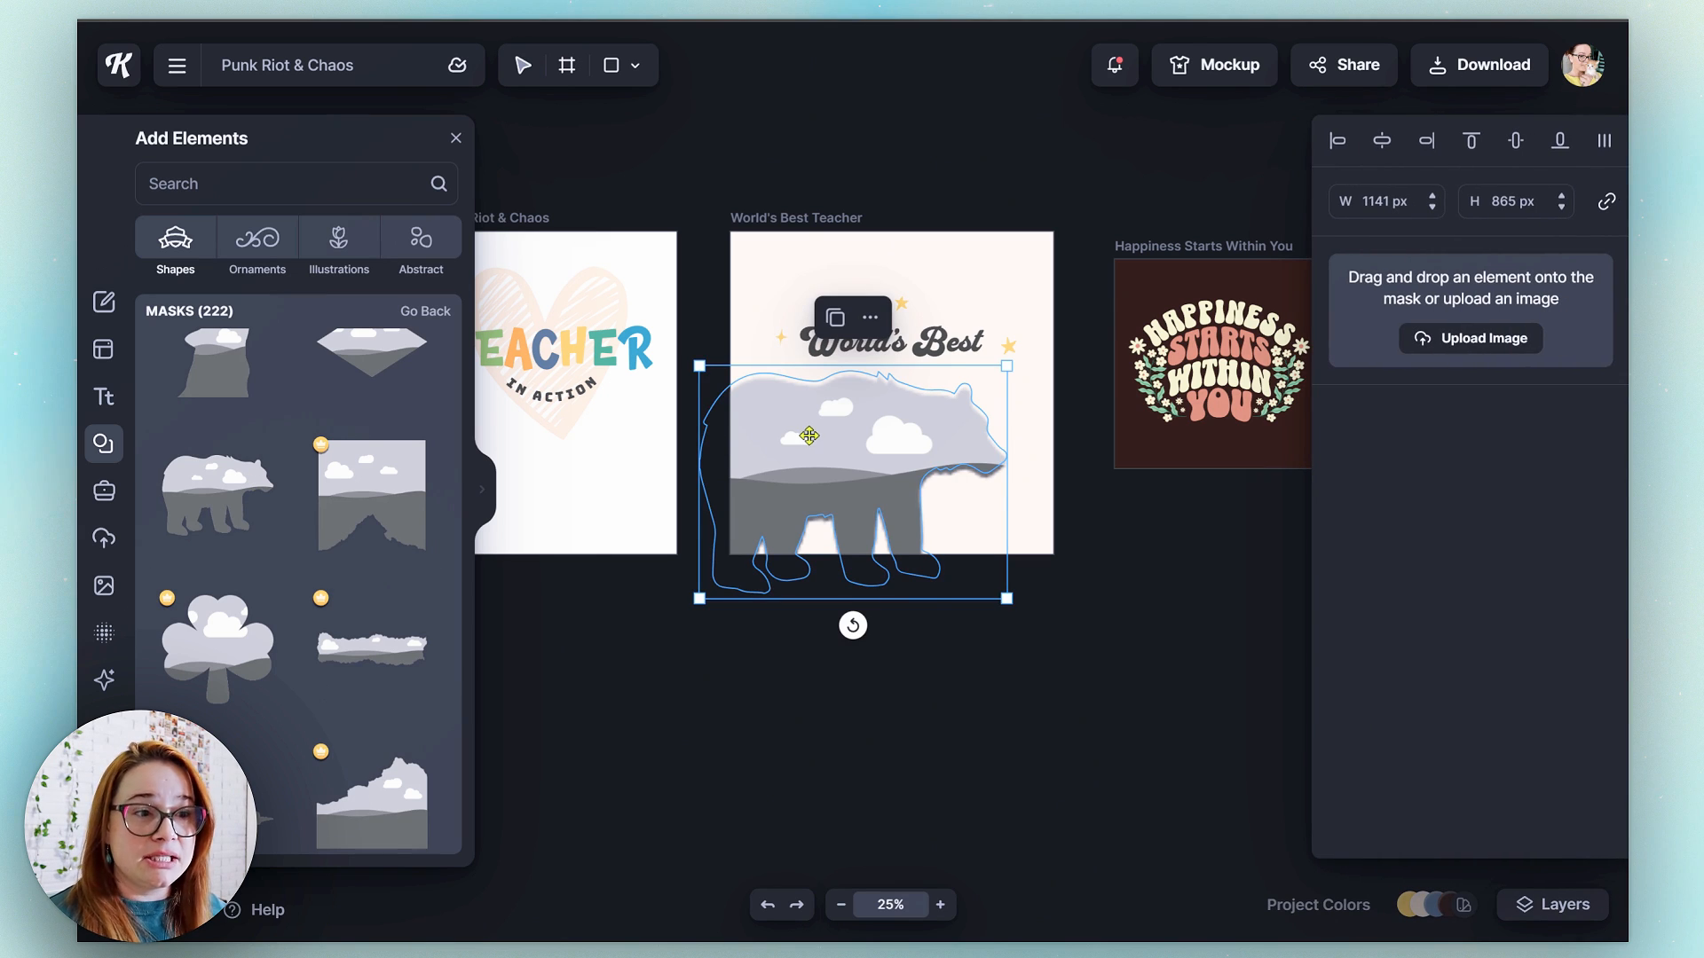
drag(809, 453, 831, 510)
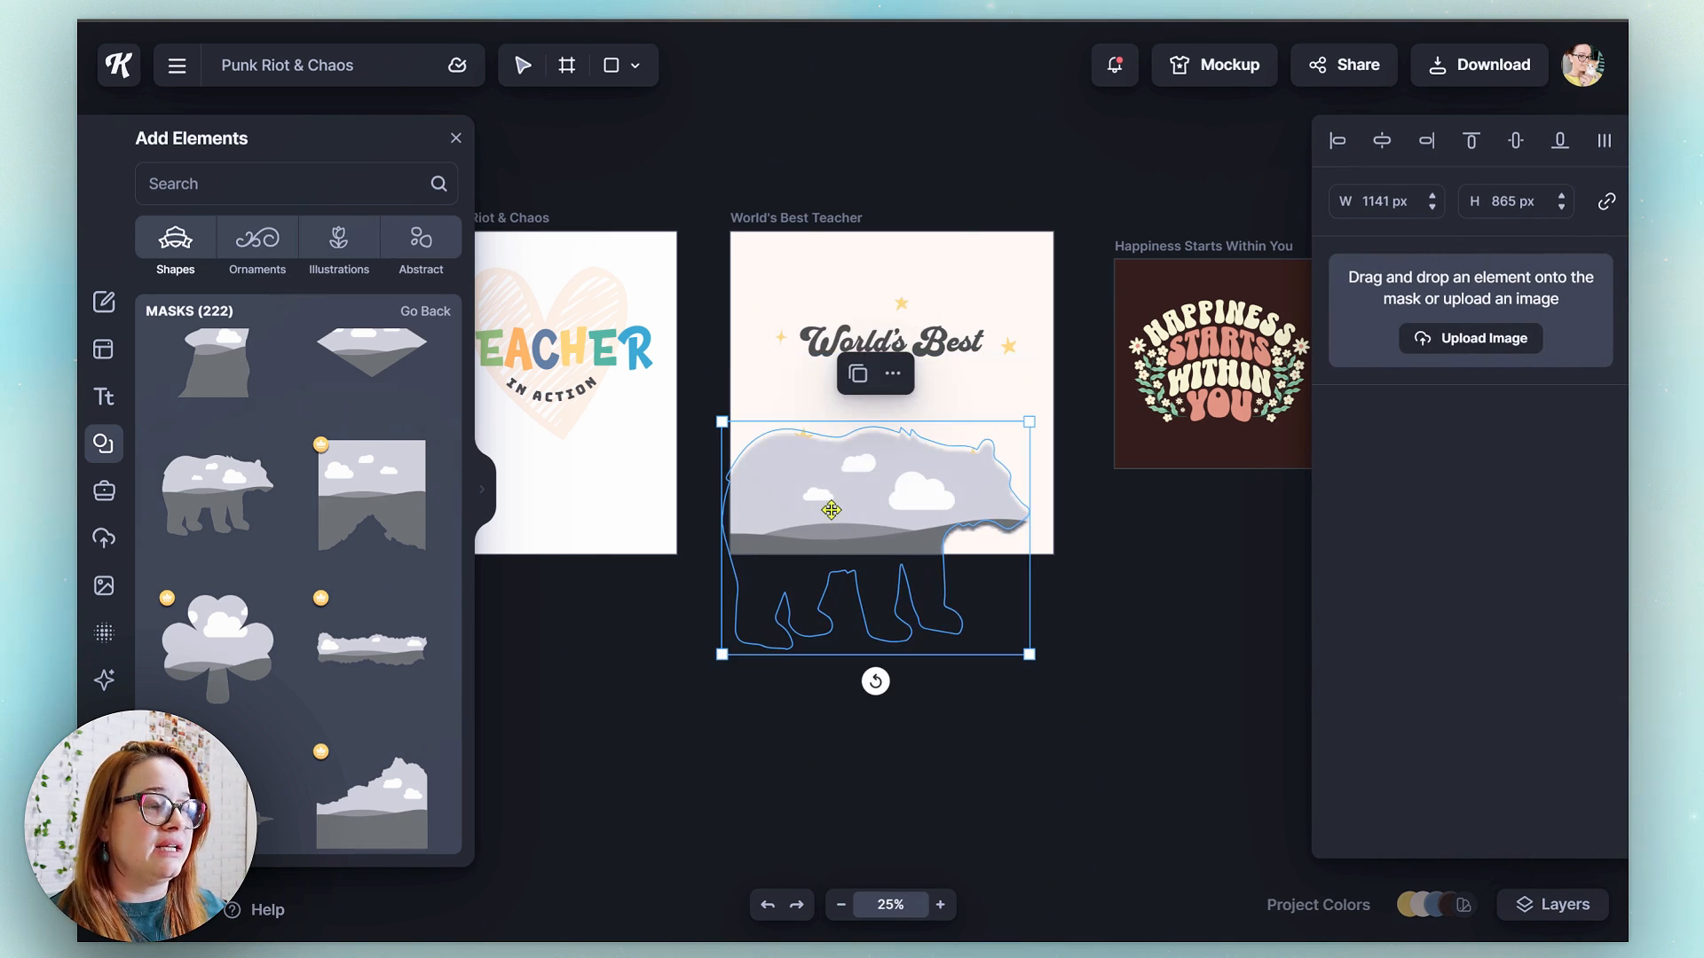
- Delete the World's Best lettering and stars from the artboard, and move the bear mask up so it fits entirely inside
click(697, 353)
drag(700, 266, 1037, 402)
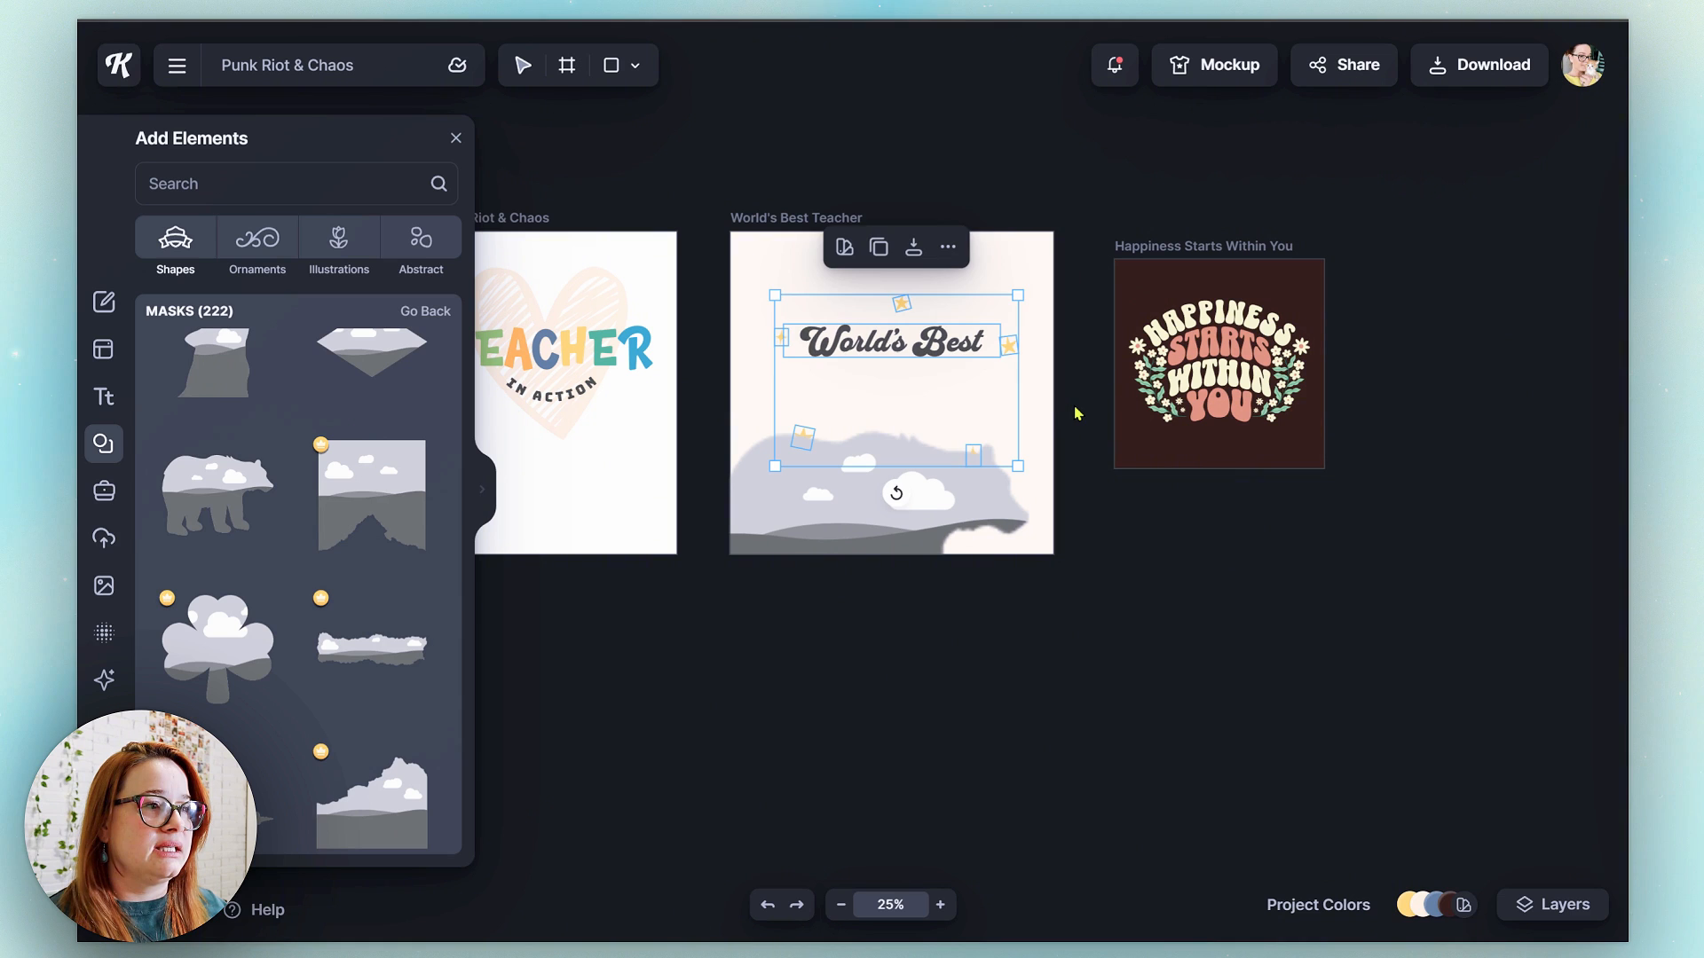
key(Delete)
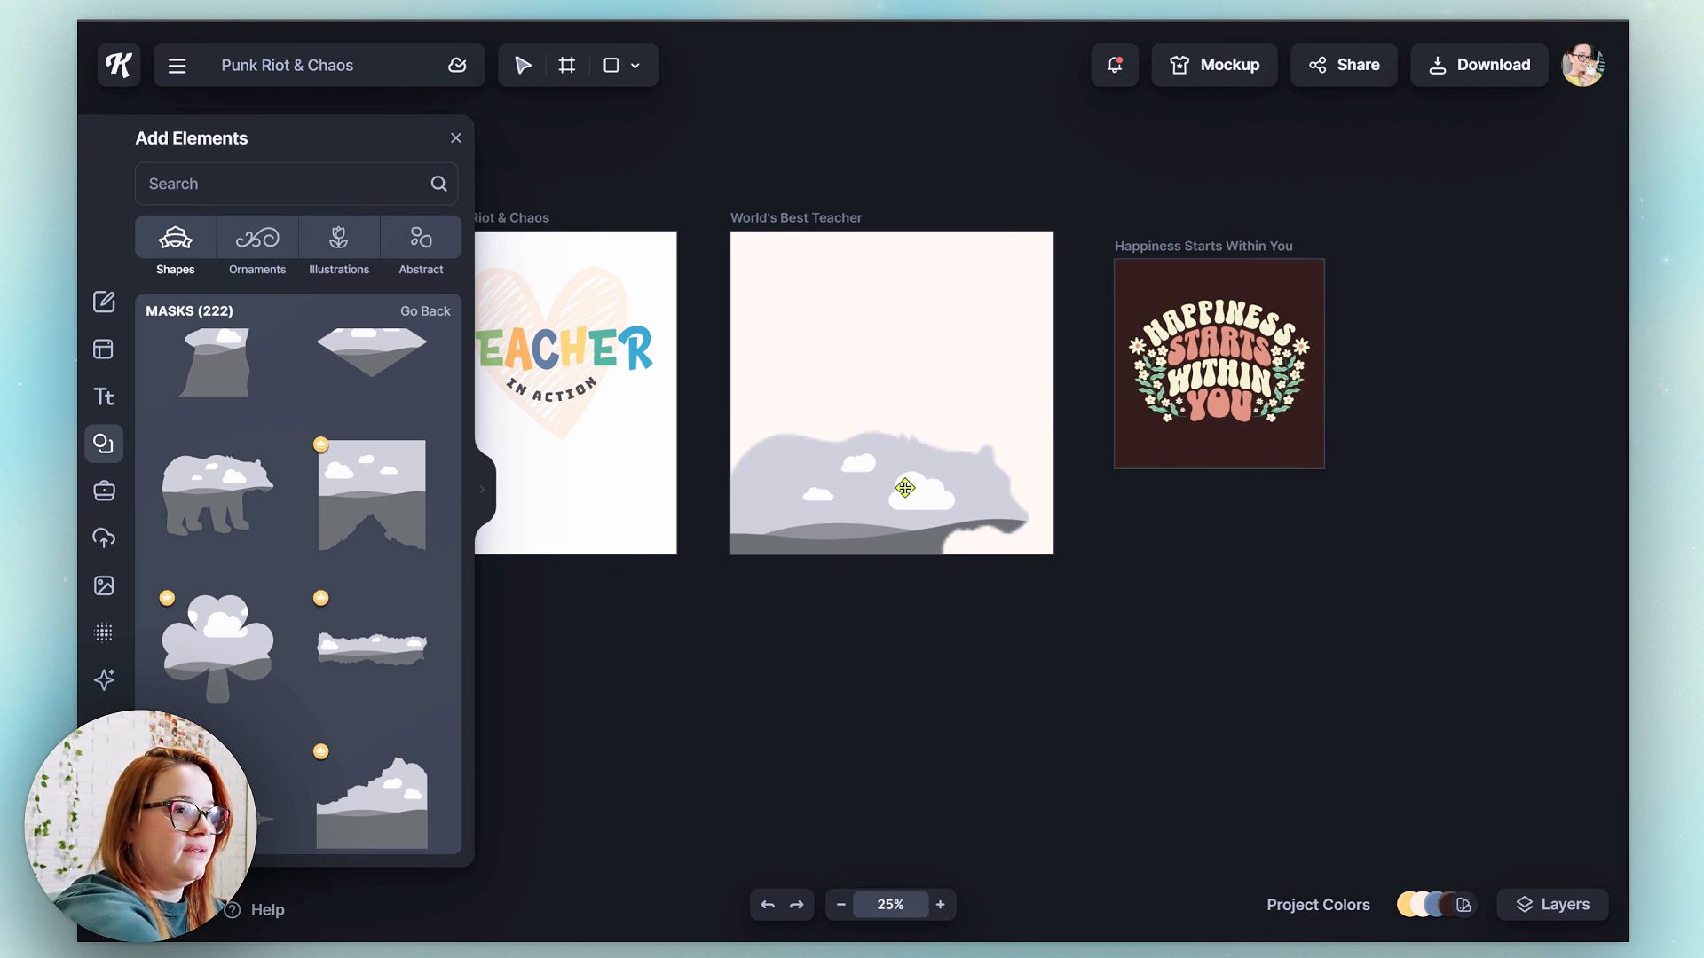
drag(902, 482, 918, 349)
click(924, 664)
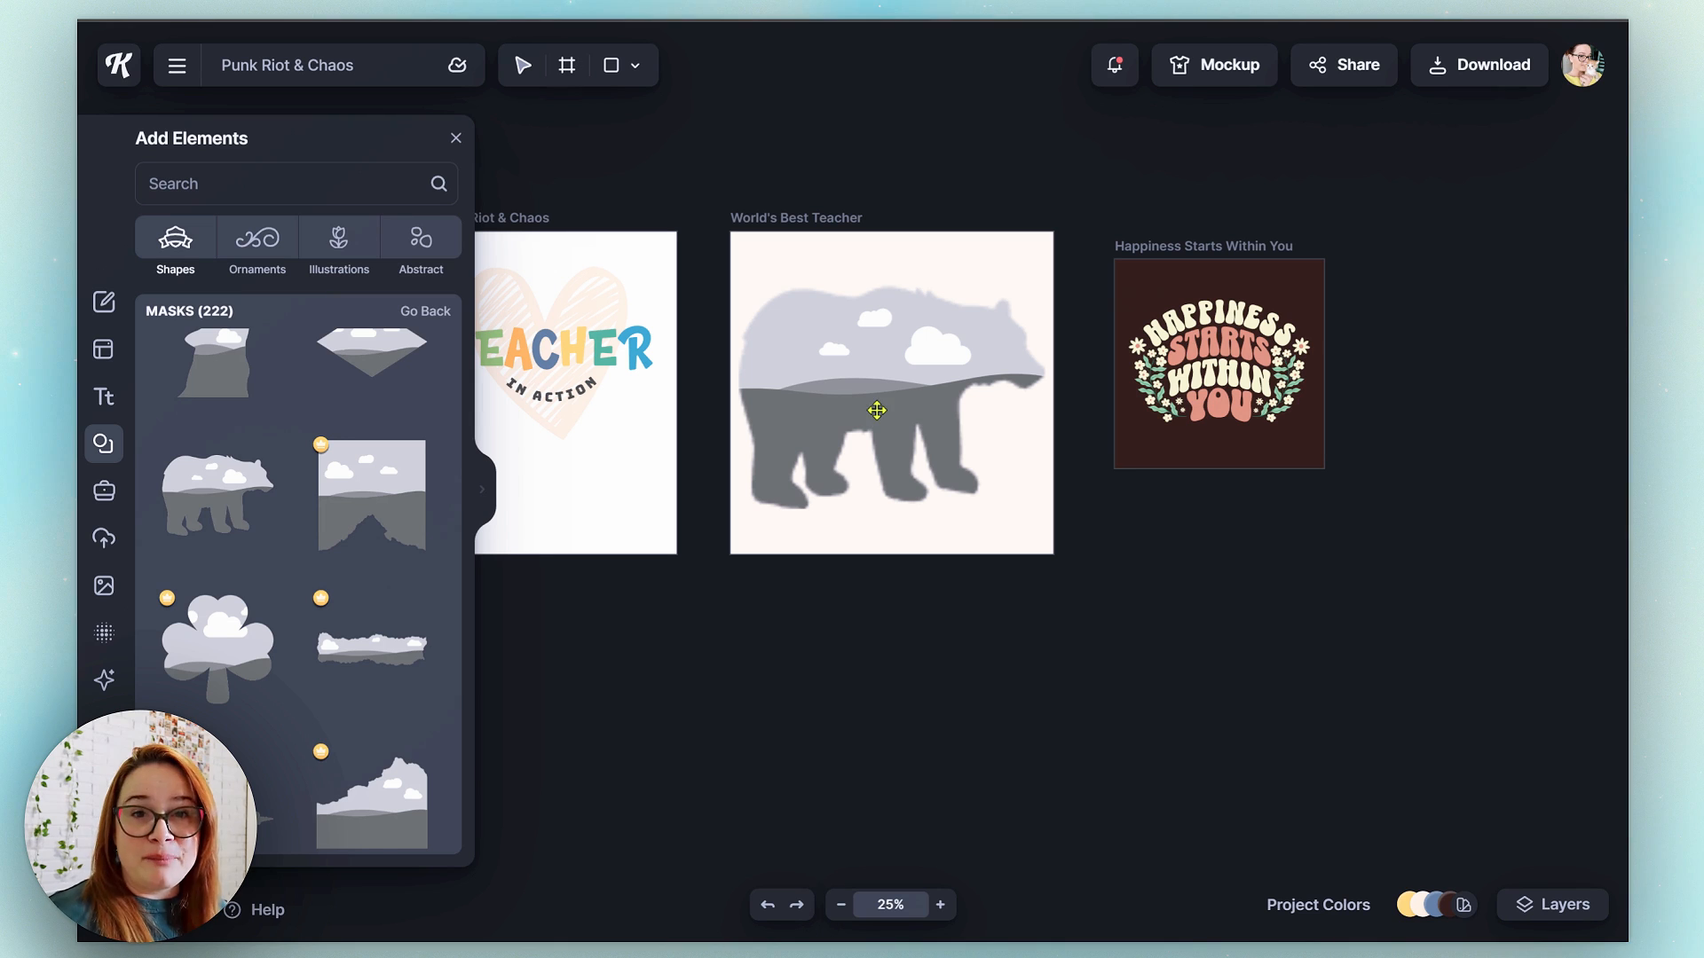
- Search the photo library for mountains and fill the bear mask with the photo of the rocky, snow-dusted mountain peaks
click(104, 588)
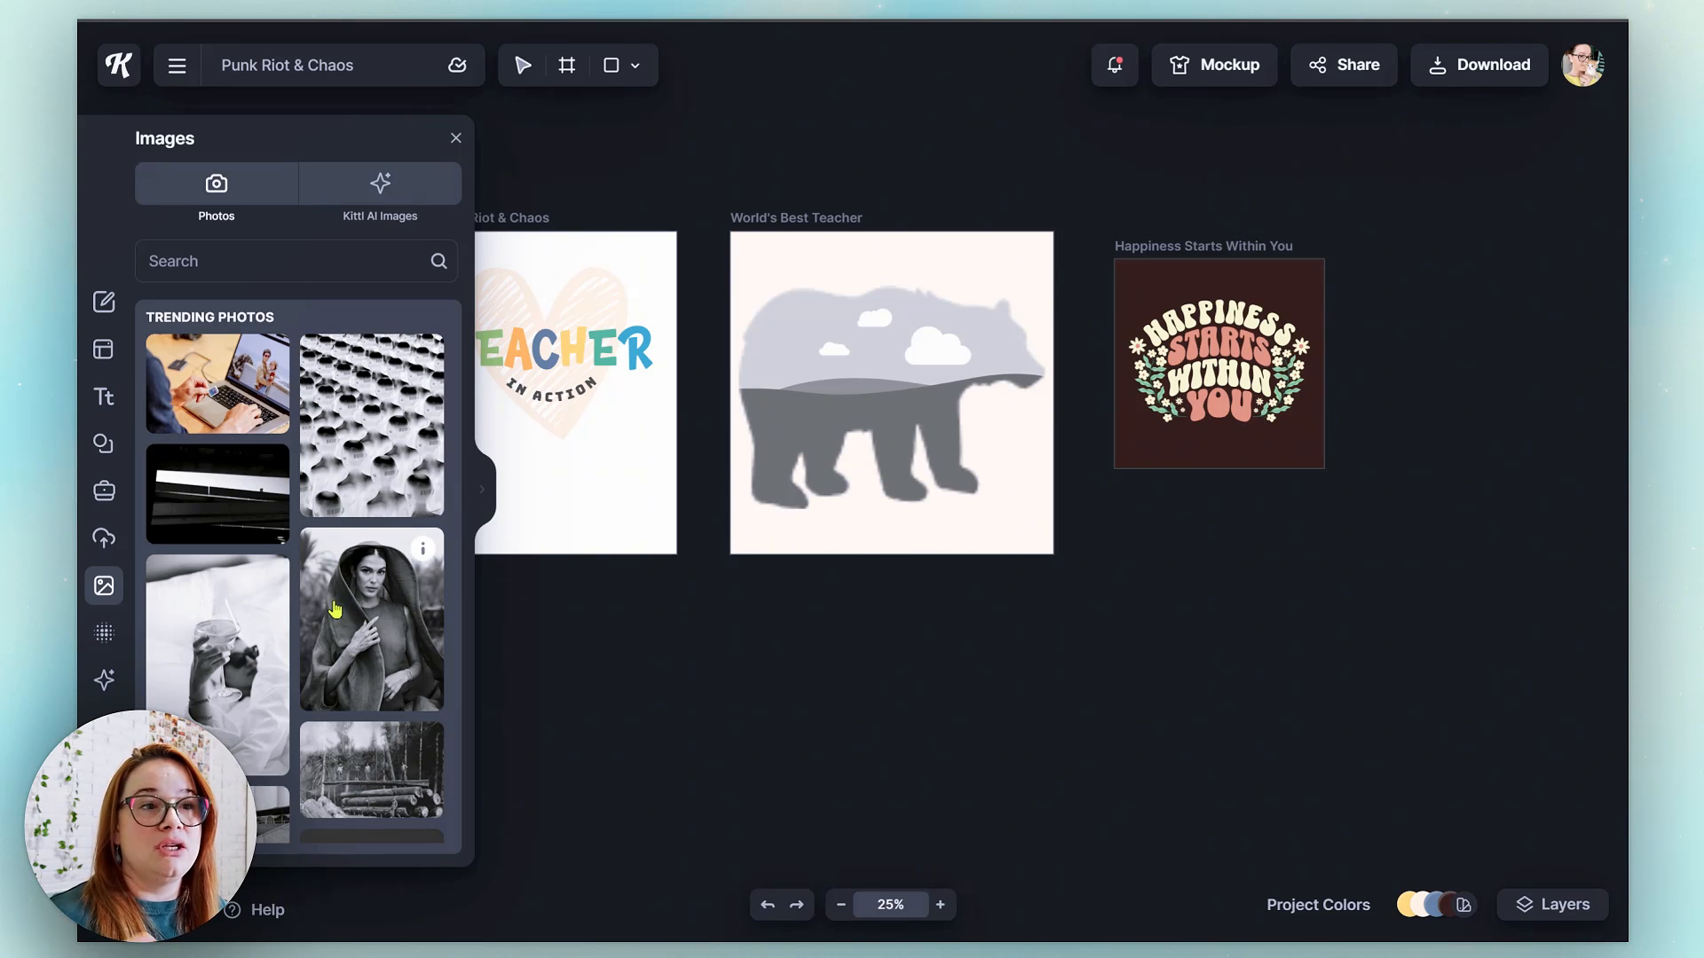
click(271, 259)
text(moun)
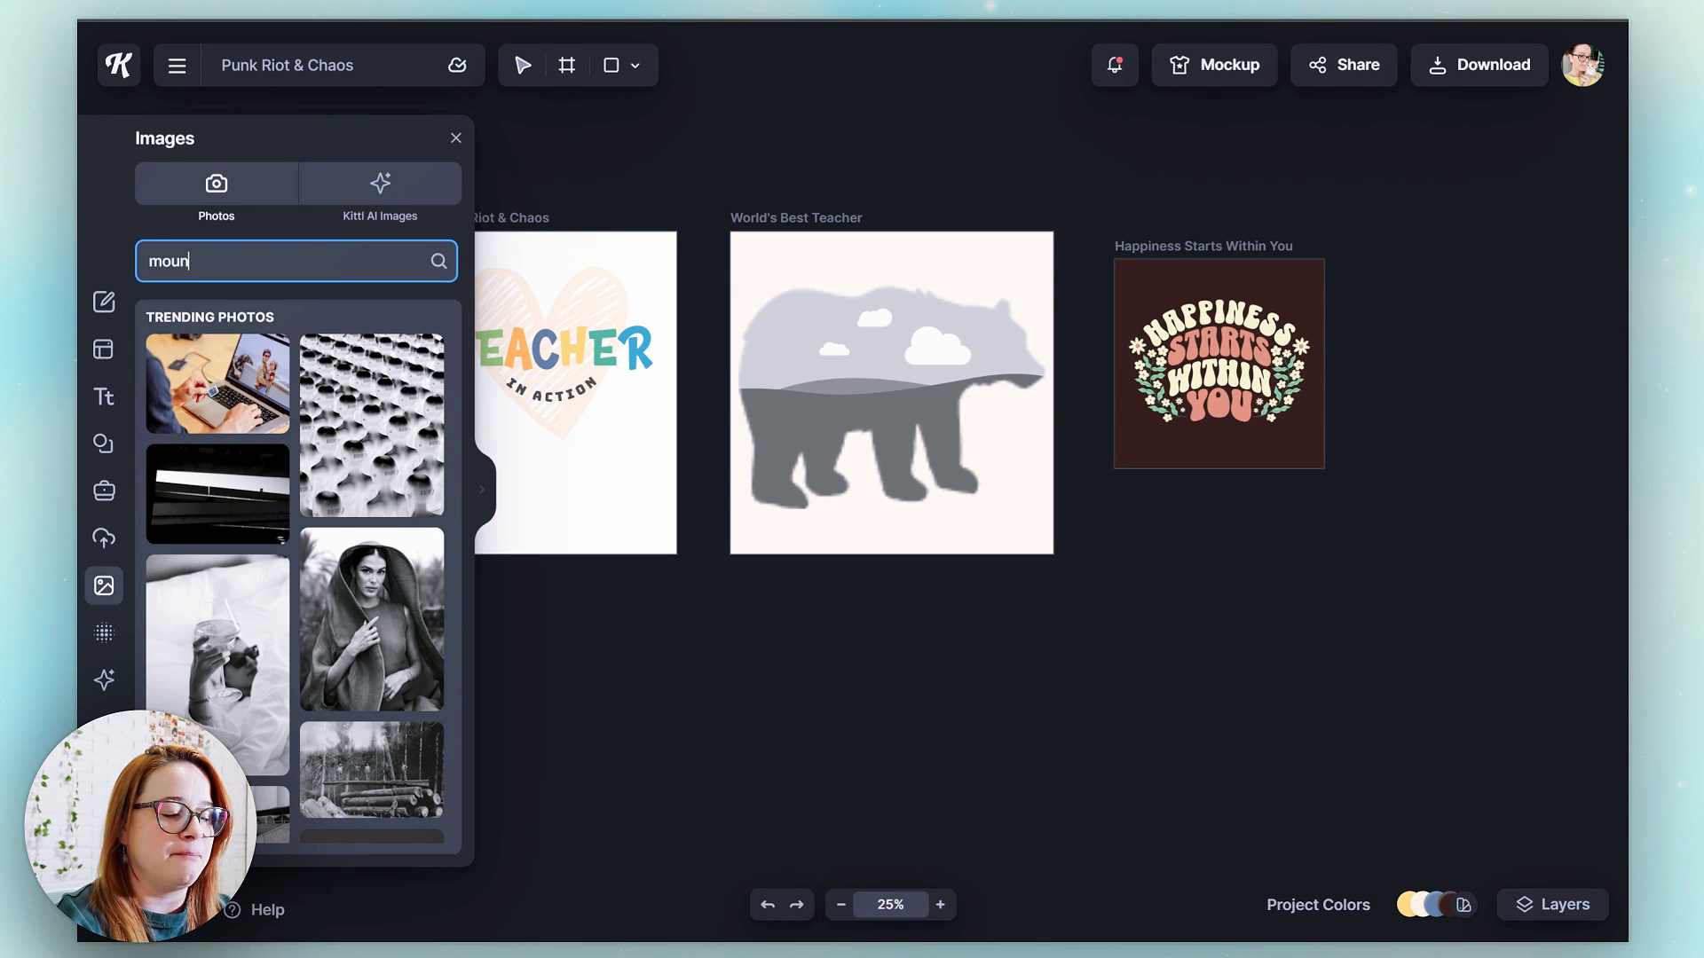
text(tains)
key(Return)
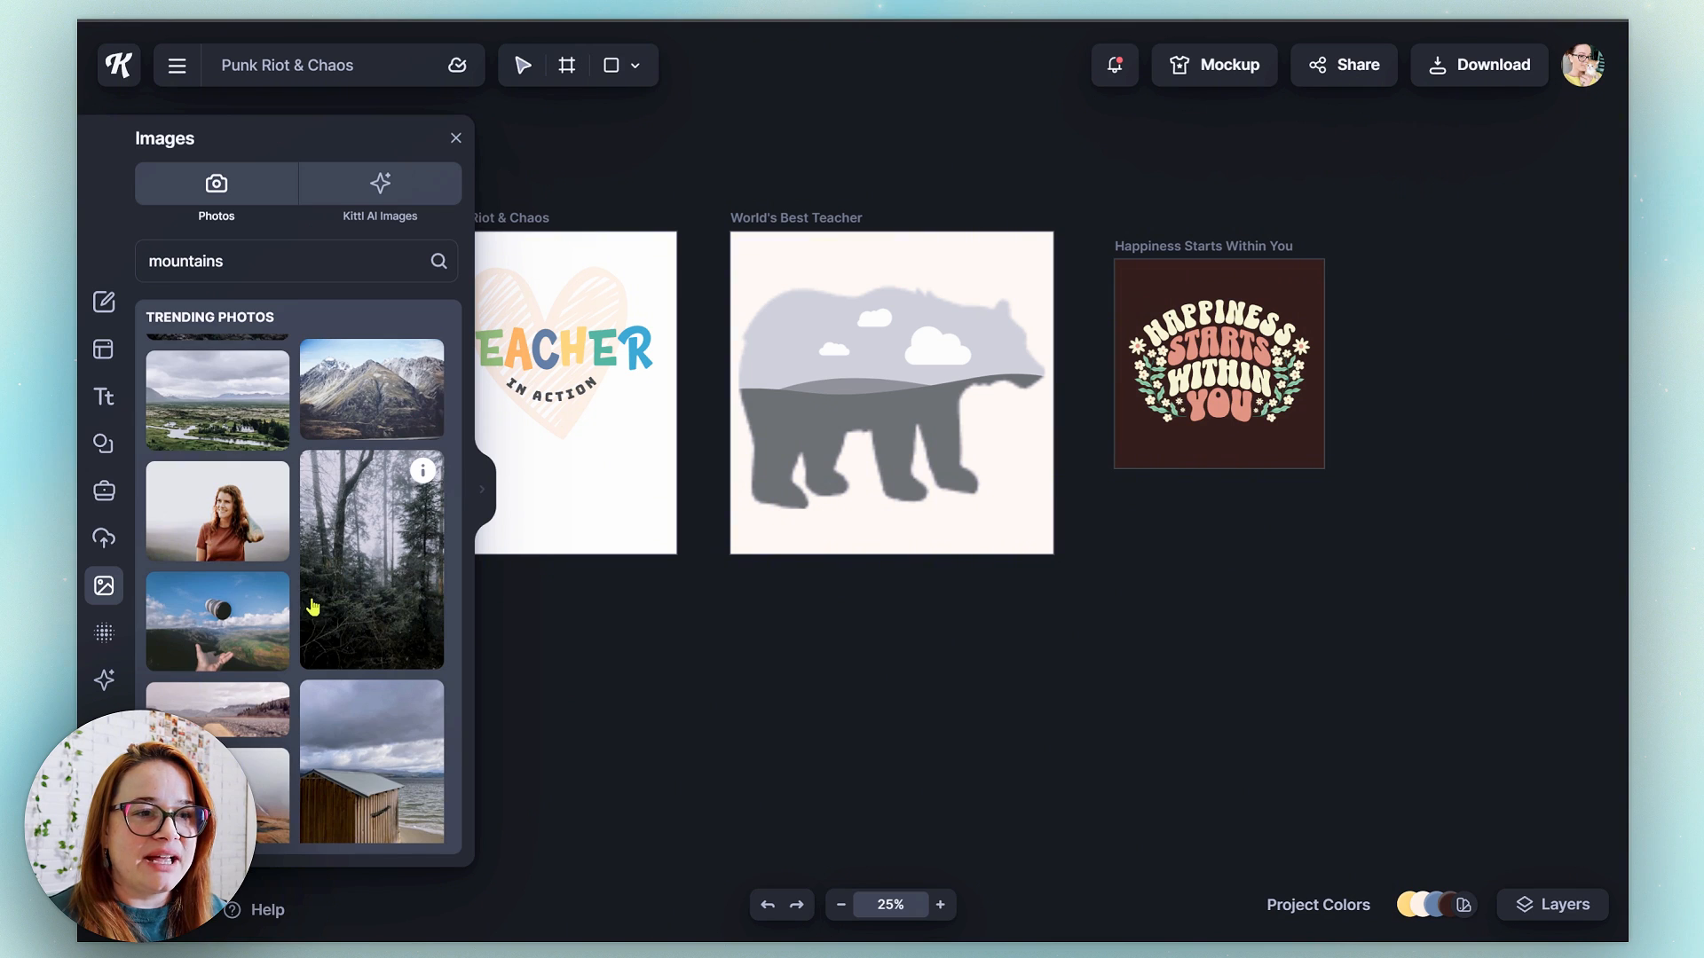
scroll(312, 607, down, 10)
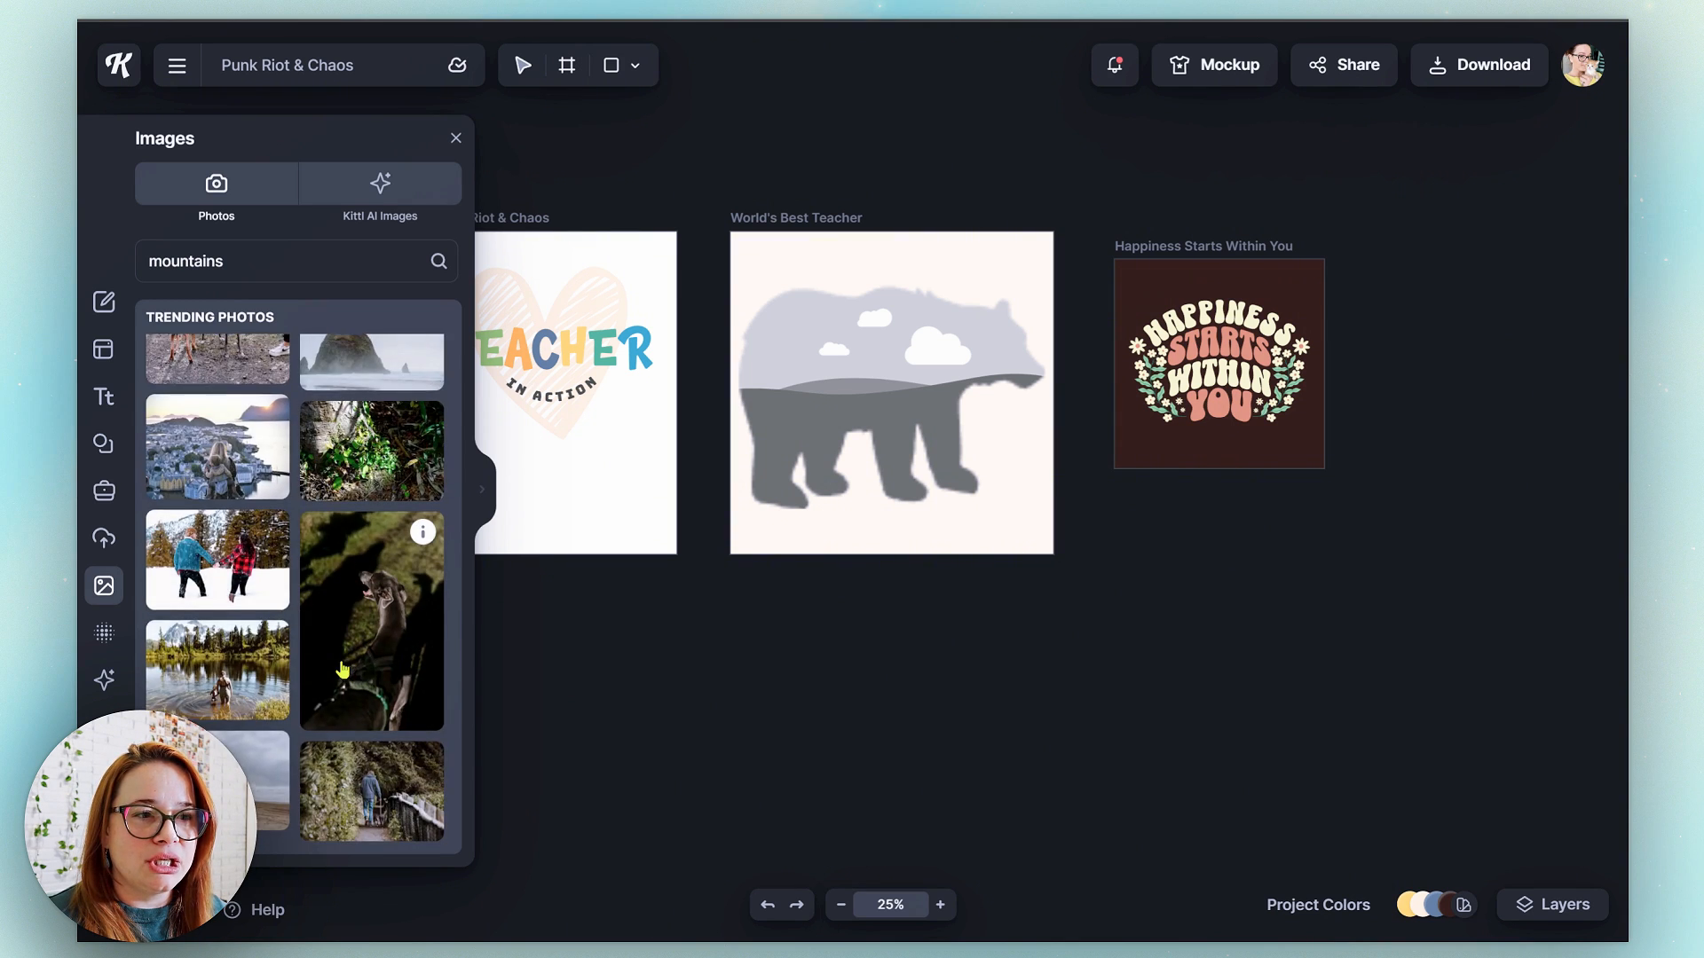
scroll(343, 671, up, 7)
scroll(363, 600, up, 8)
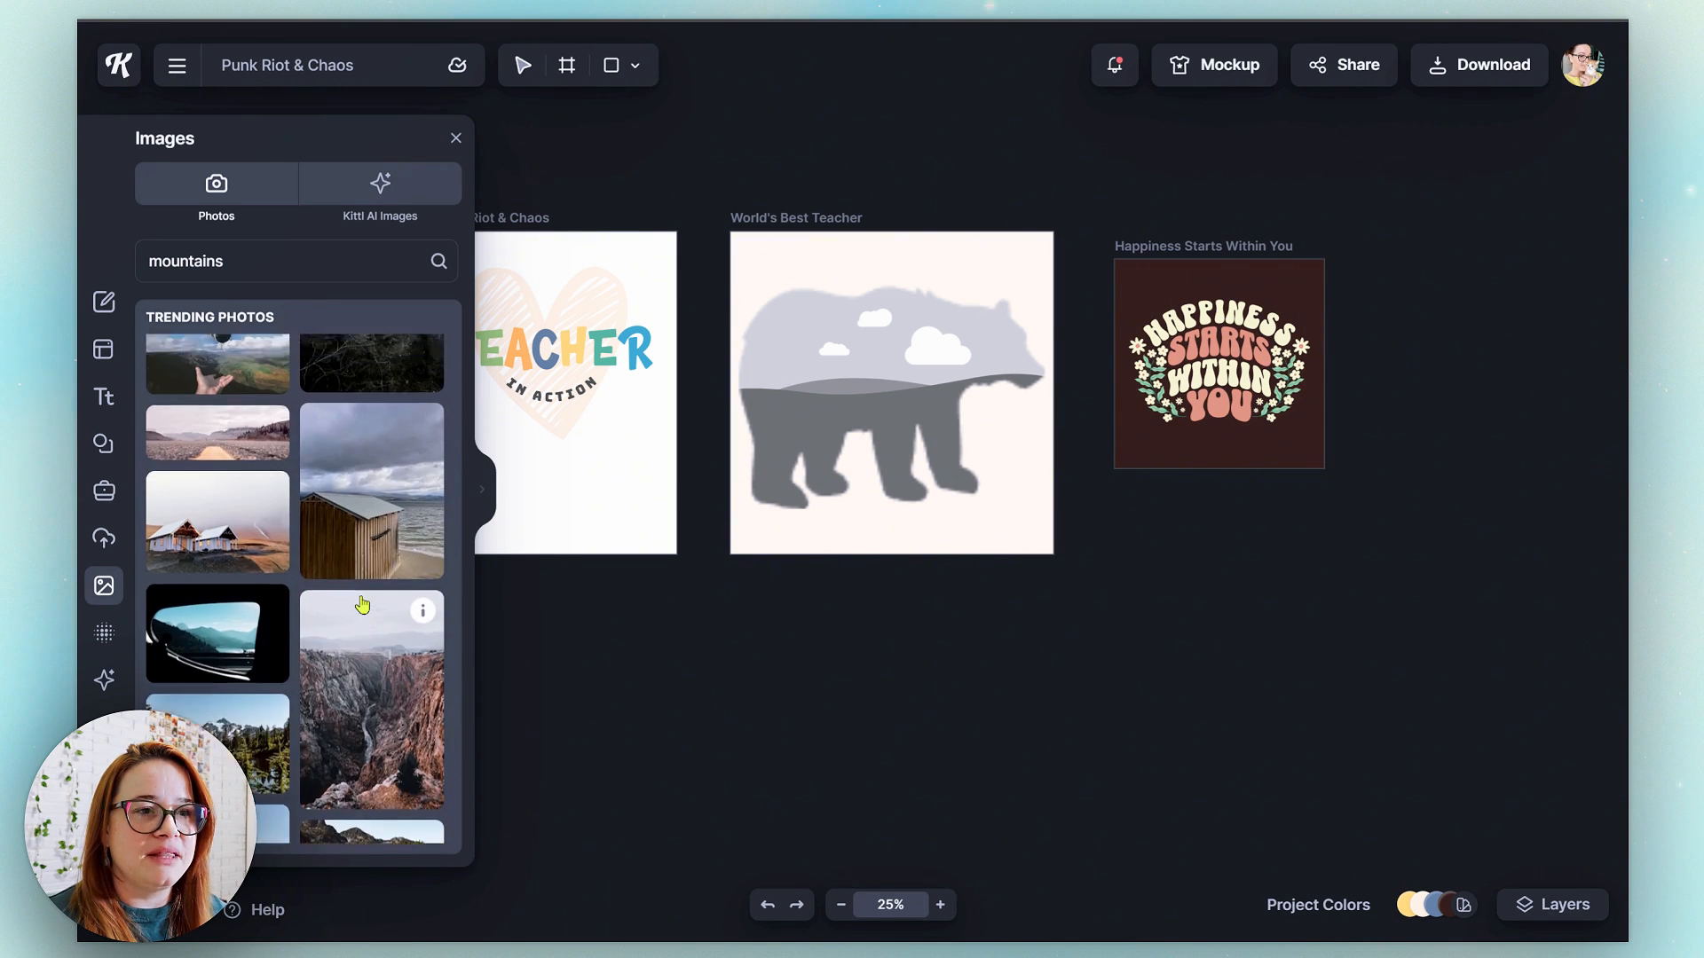
drag(363, 596, 955, 384)
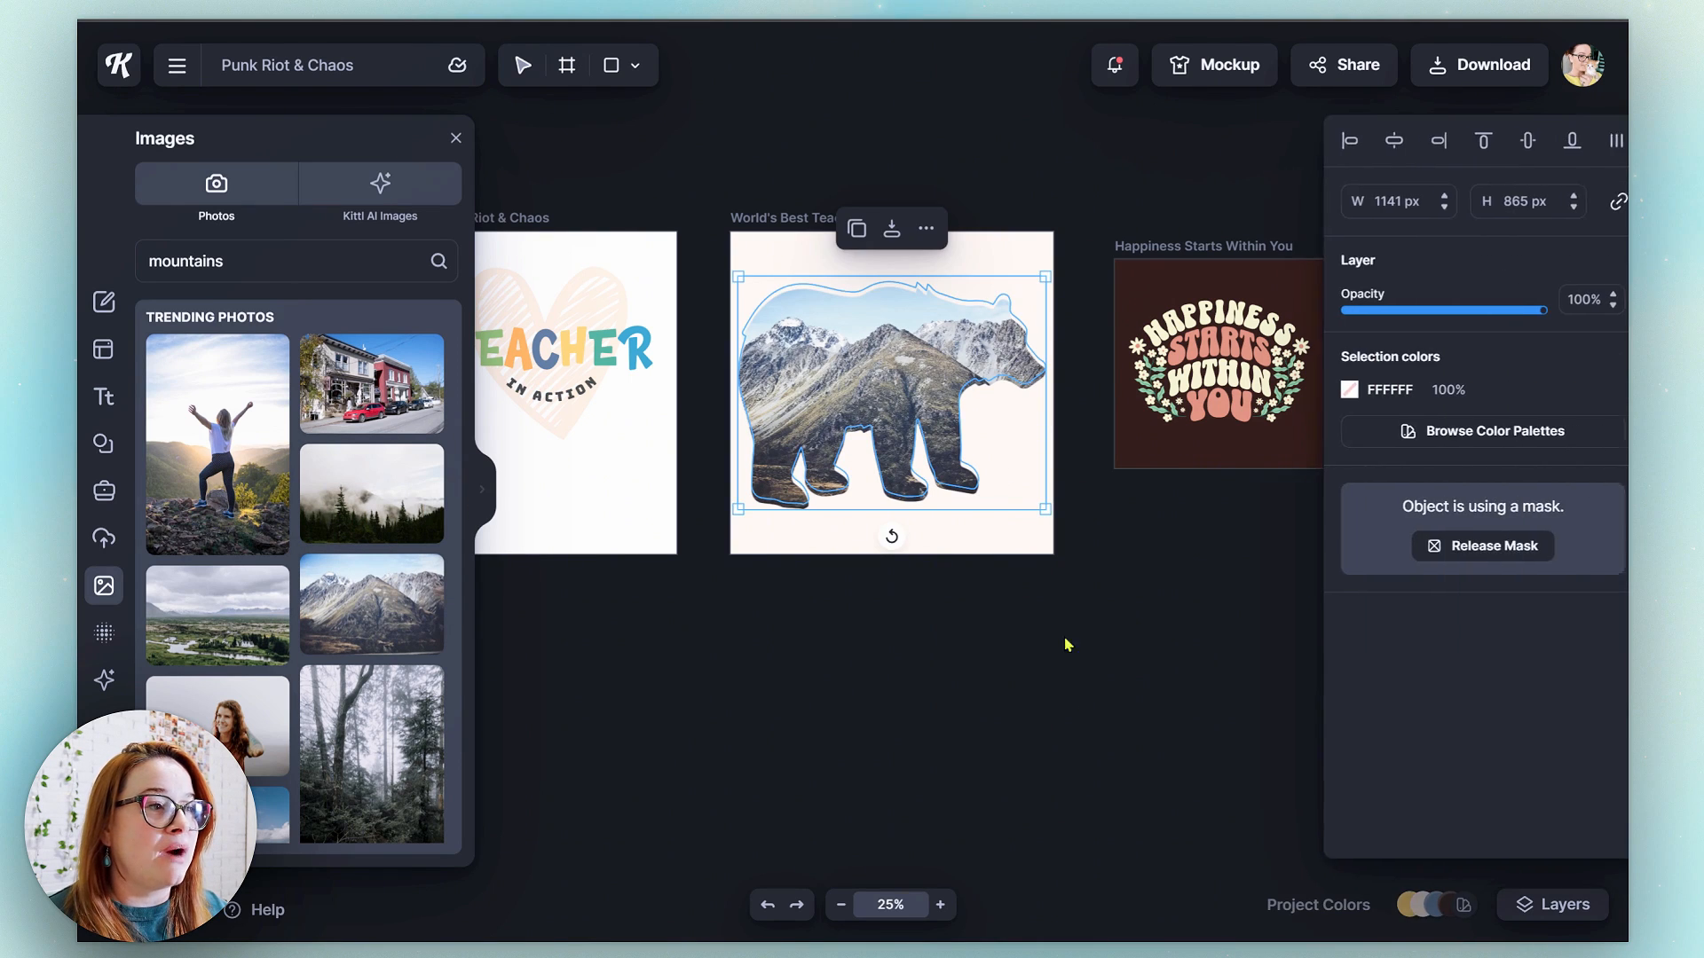
click(1090, 741)
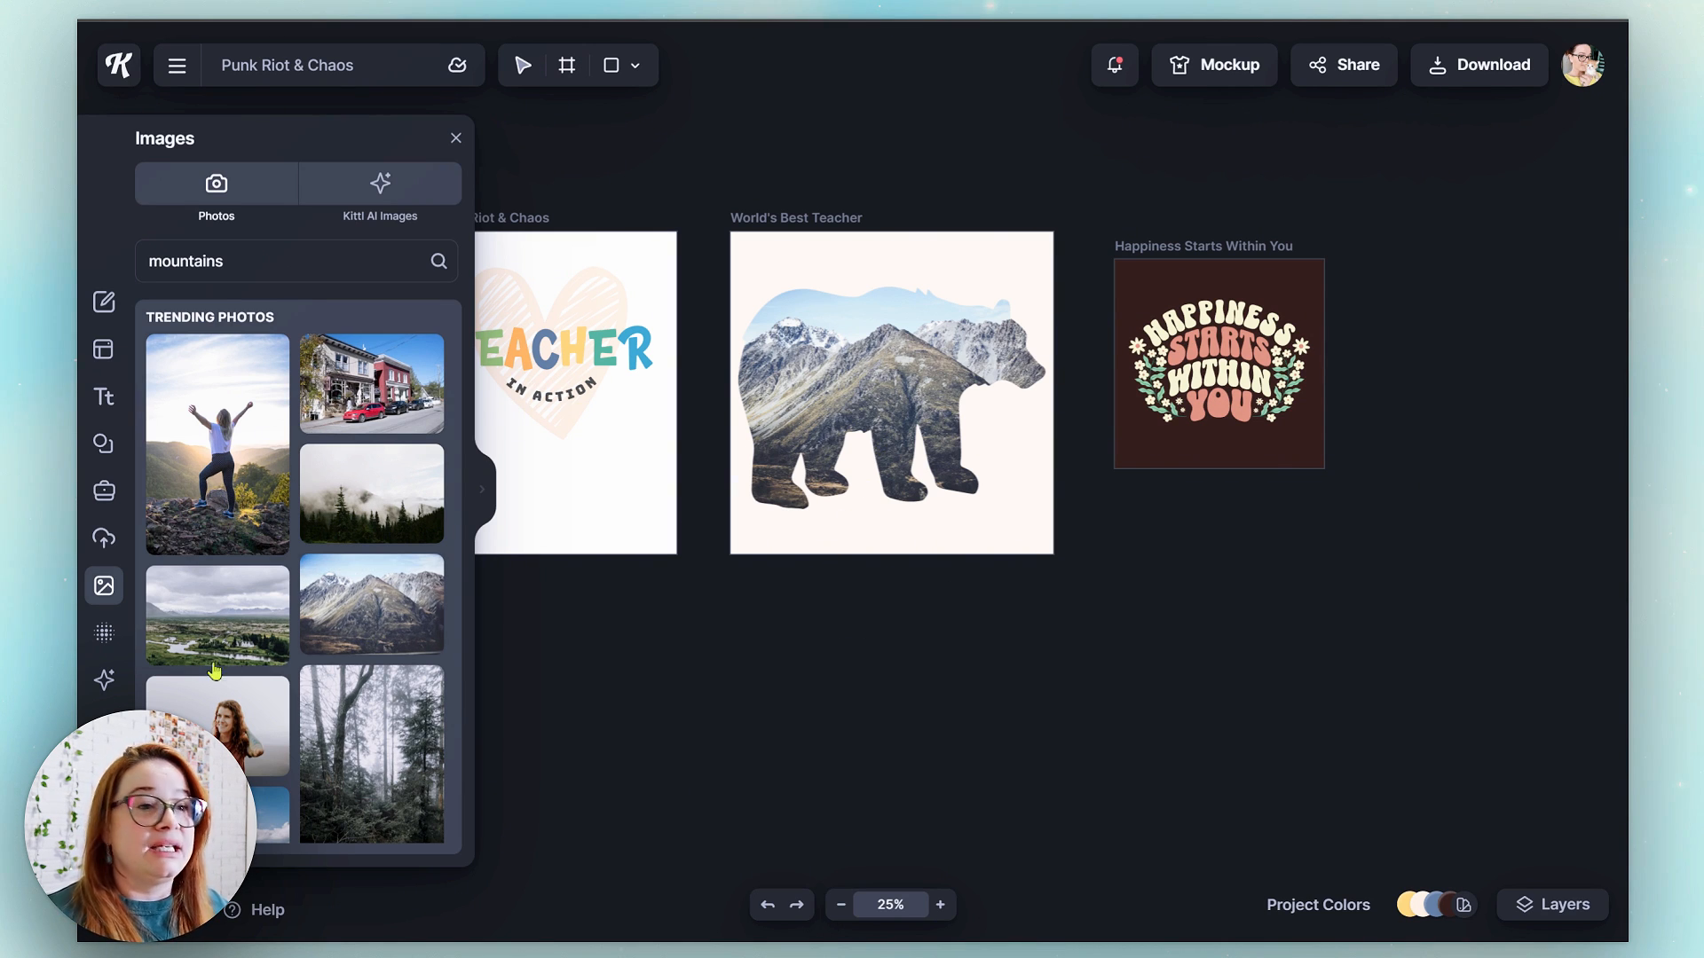
- Apply the first grunge texture to the World's Best Teacher artboard and show its blending mode options
click(103, 639)
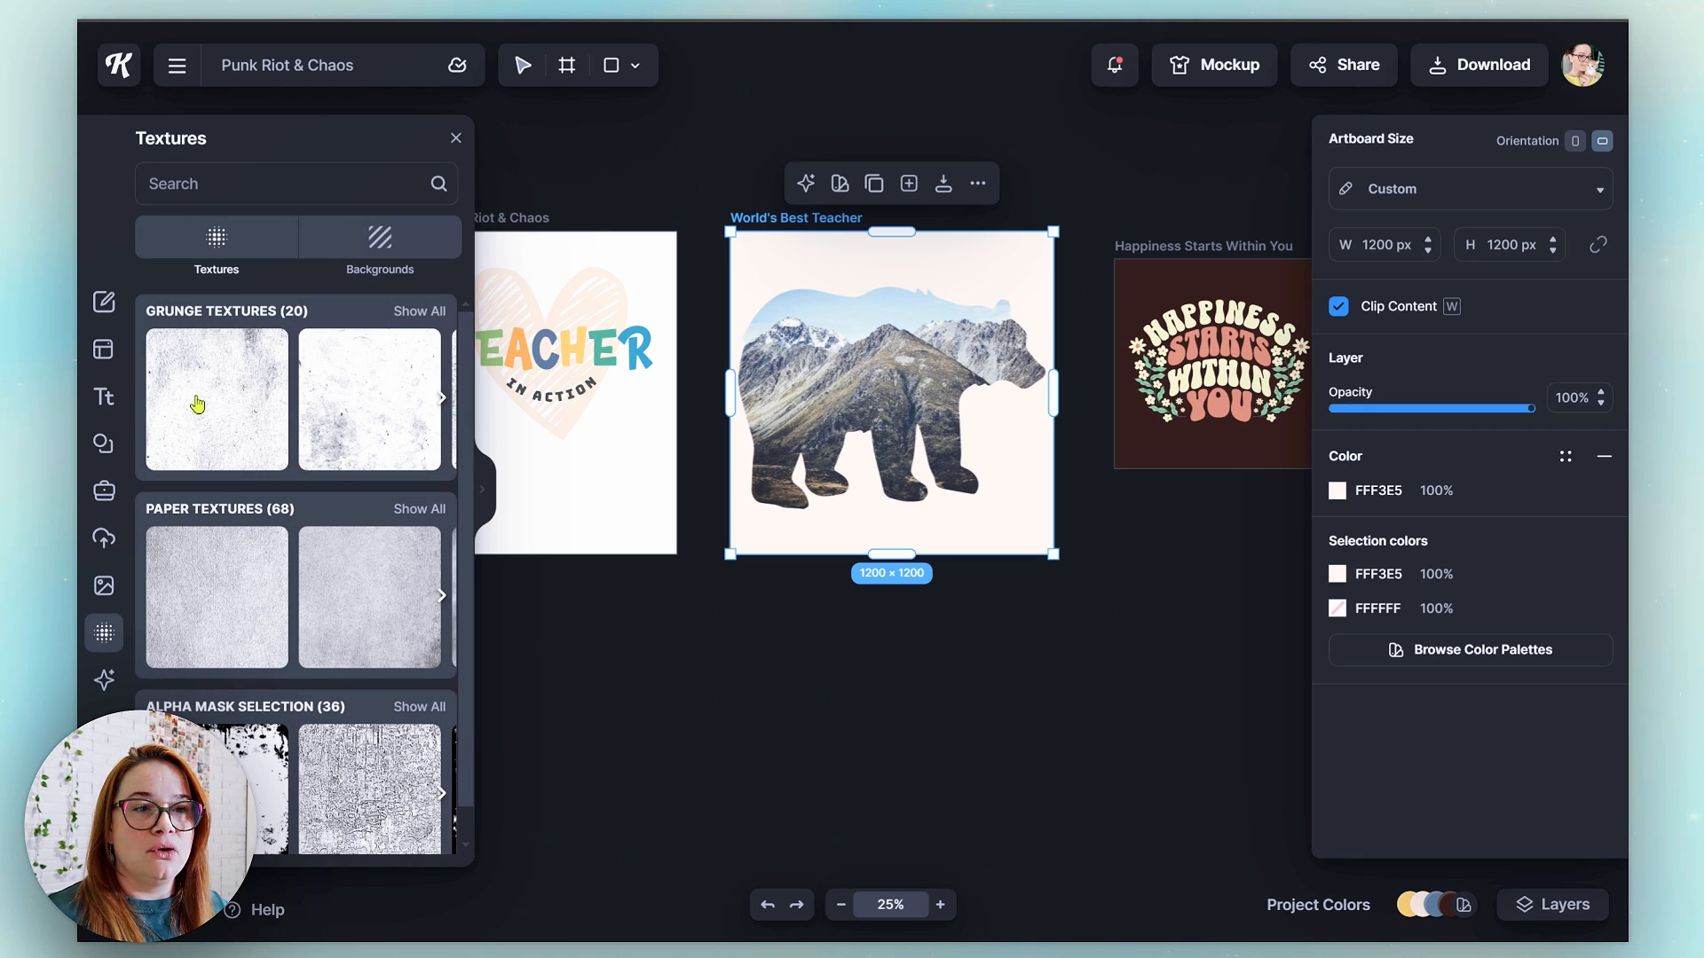
mouse_move(197, 405)
mouse_down()
mouse_move(621, 315)
mouse_move(865, 342)
mouse_move(878, 382)
mouse_up()
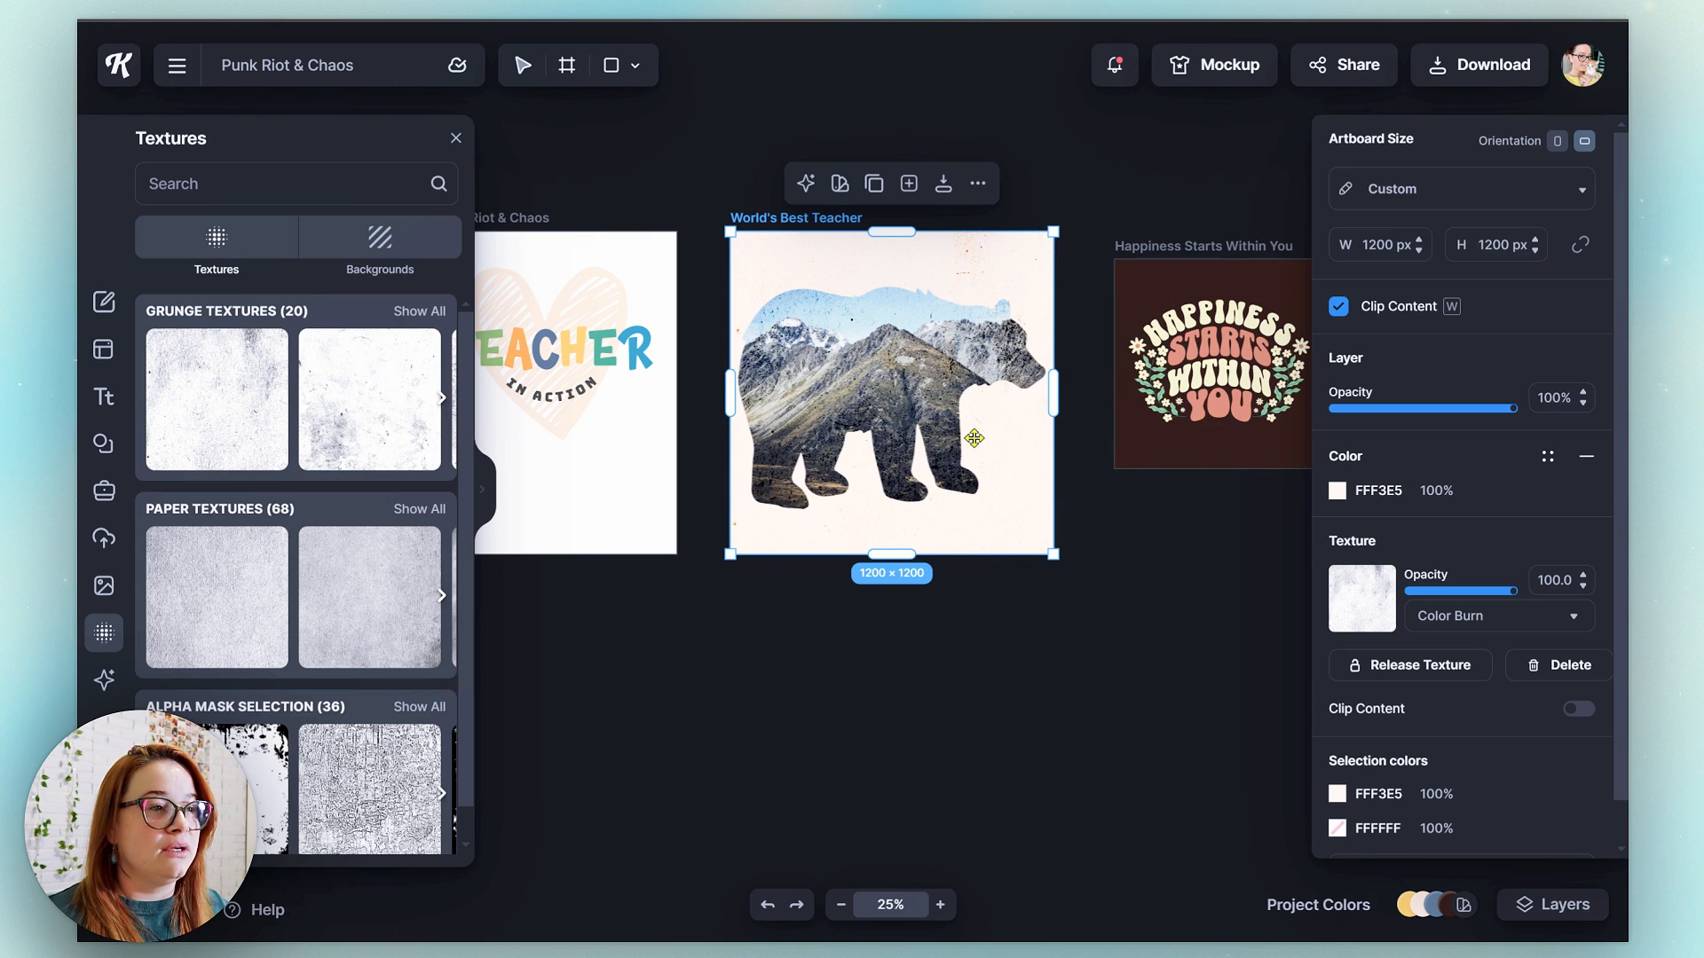
click(1471, 625)
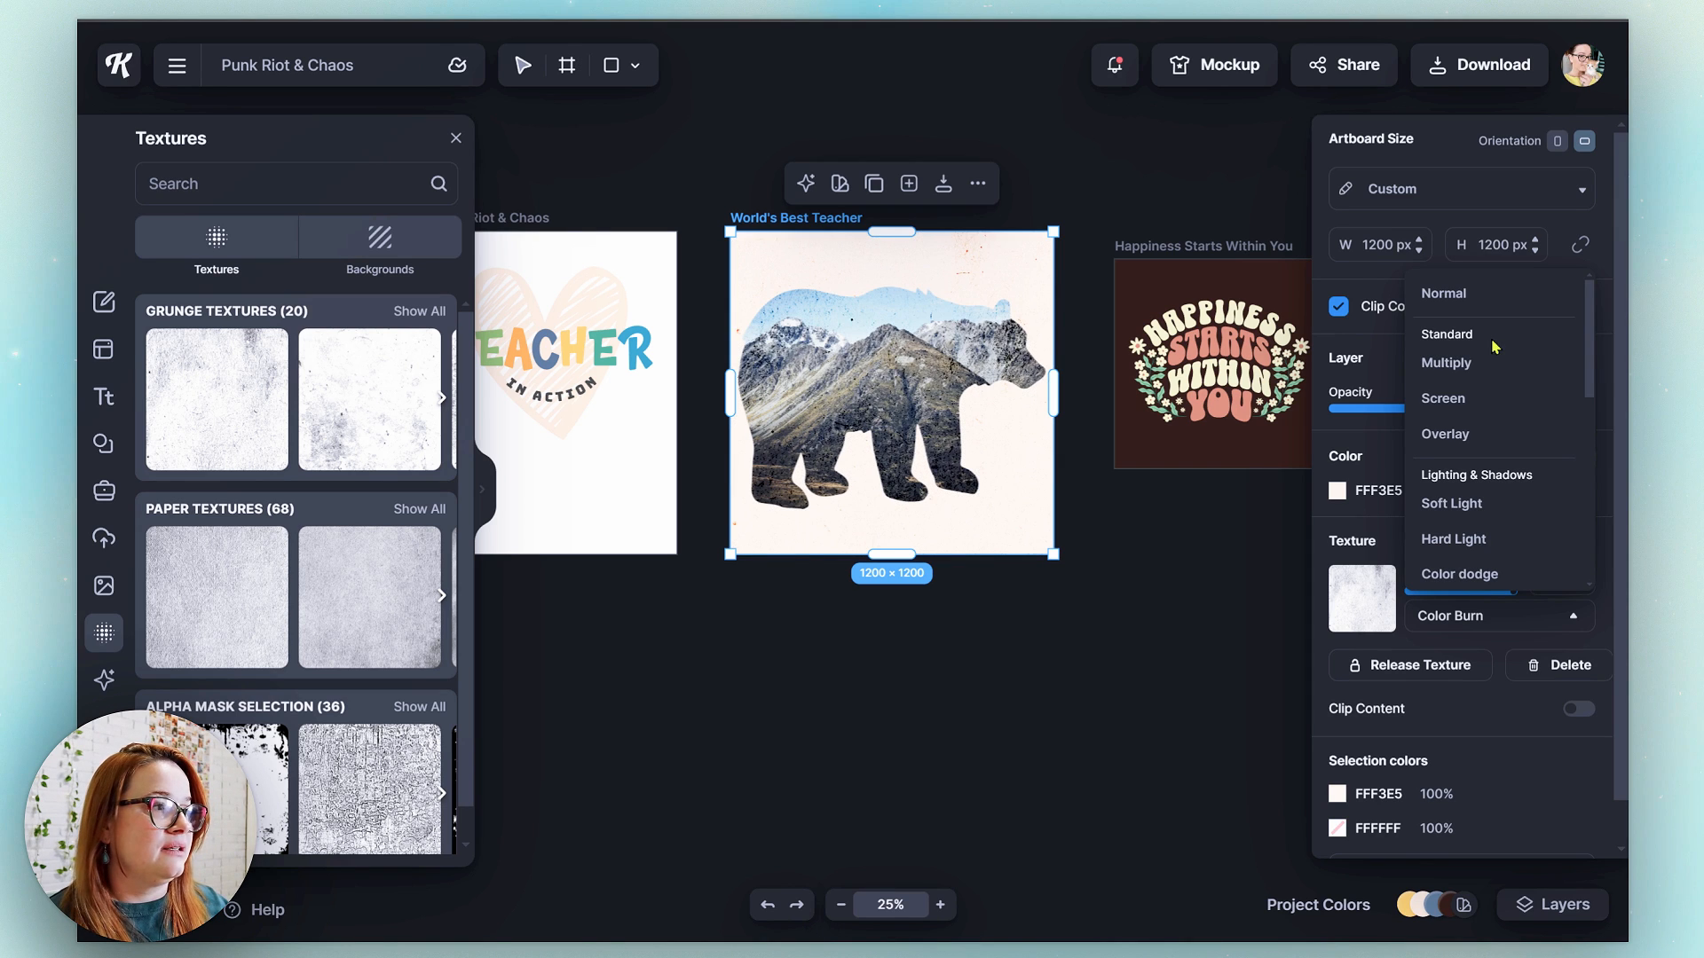
- Browse the ready-made text designs, from Vintage and Paragraphs through Badges, Gradients and Title Pairs to Buttons
click(104, 398)
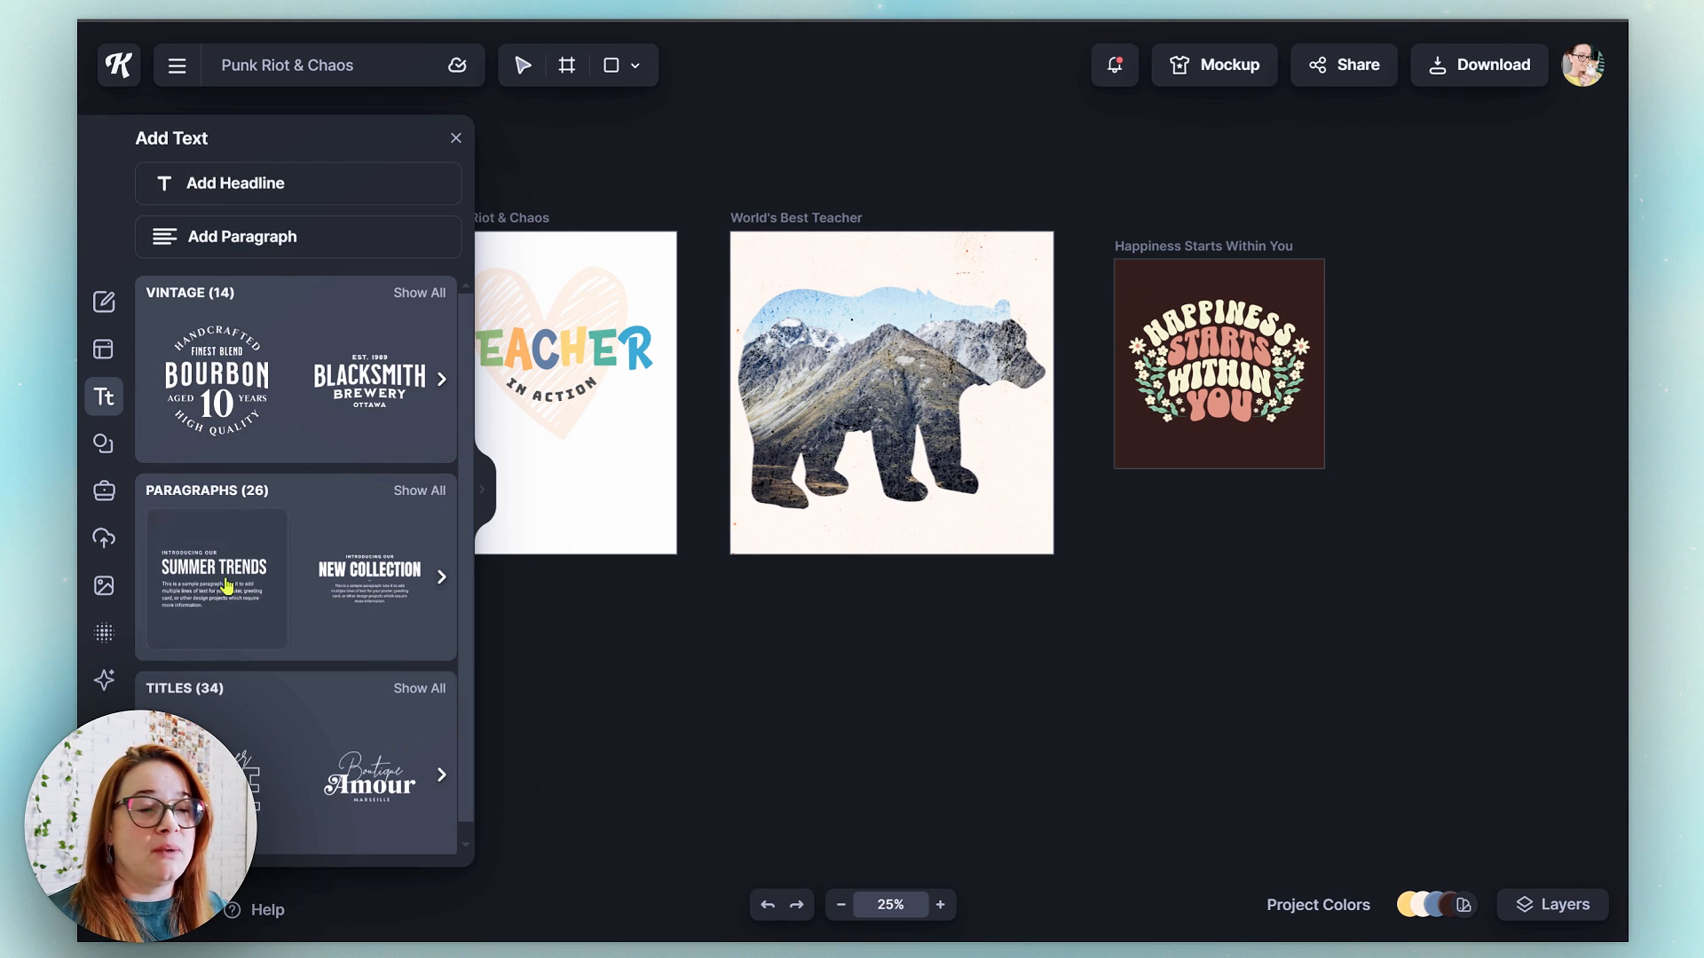
scroll(227, 586, down, 3)
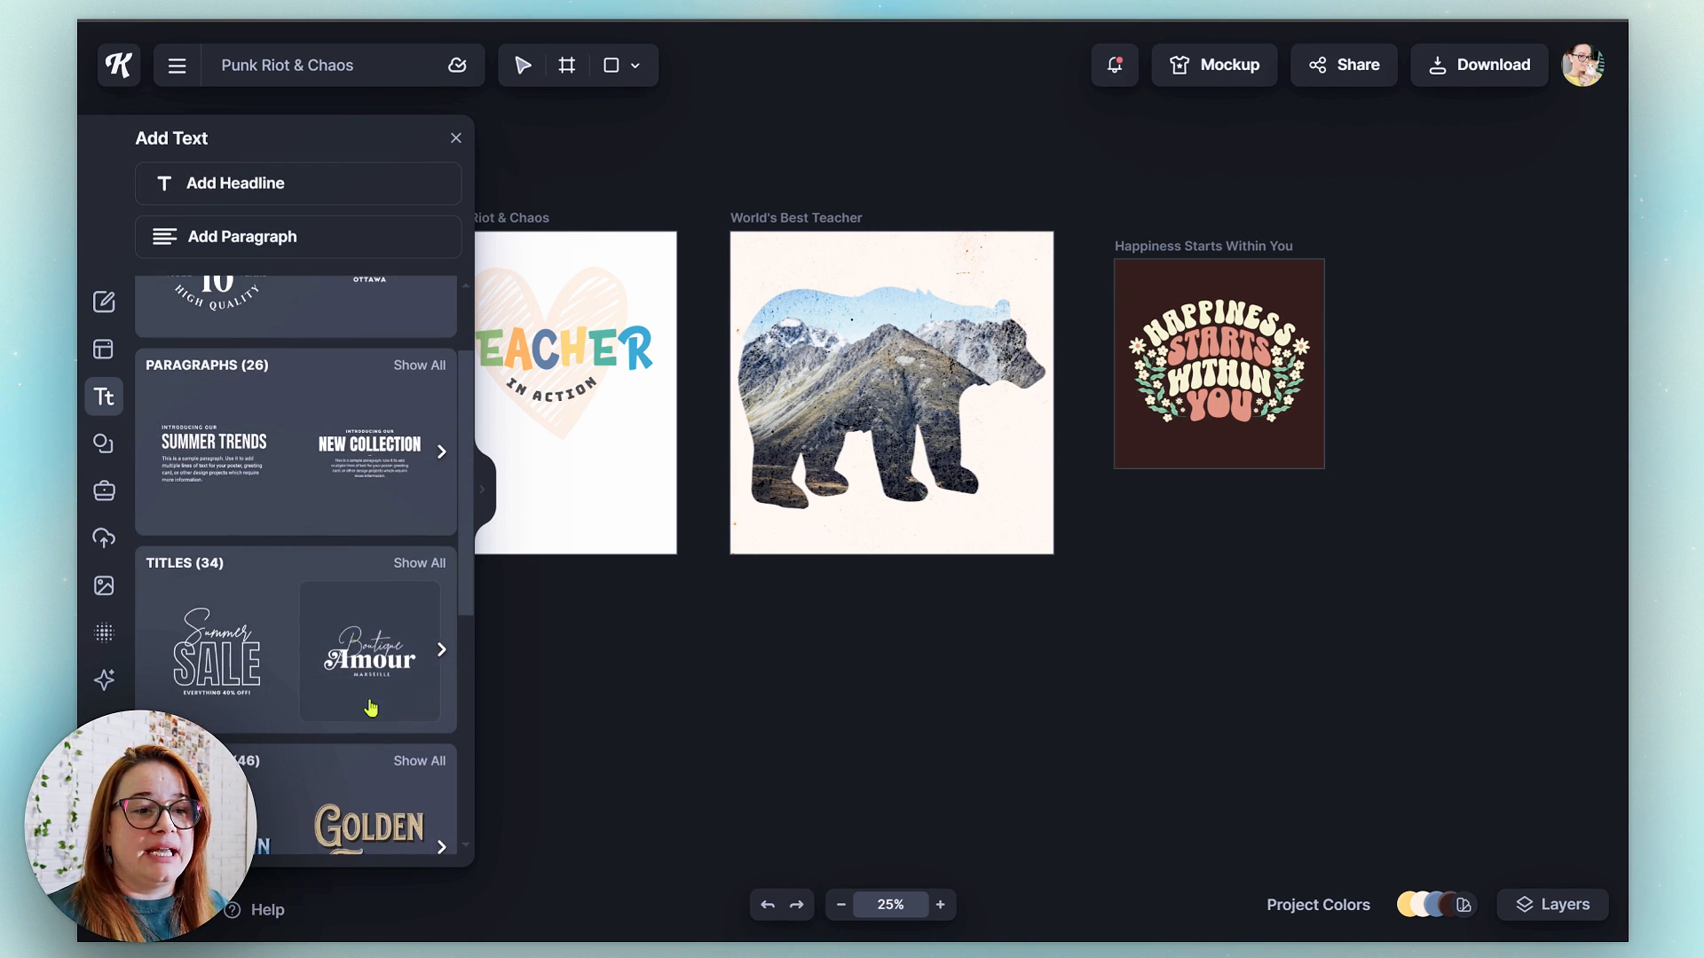
scroll(371, 707, down, 10)
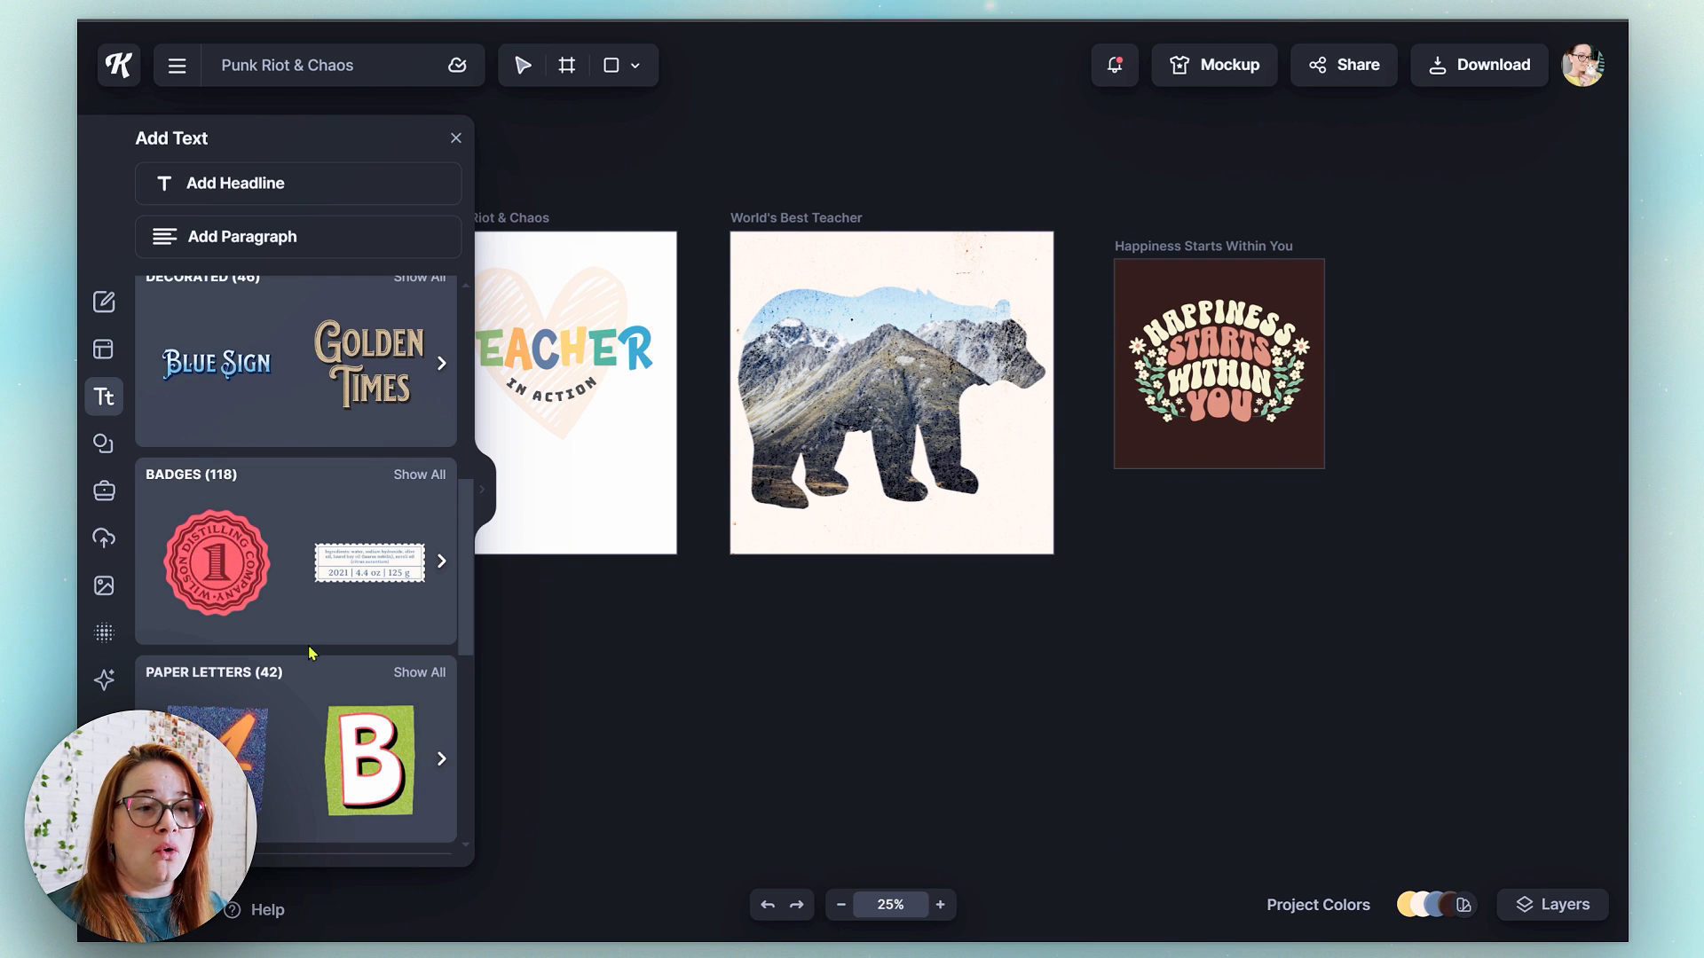
scroll(335, 578, down, 2)
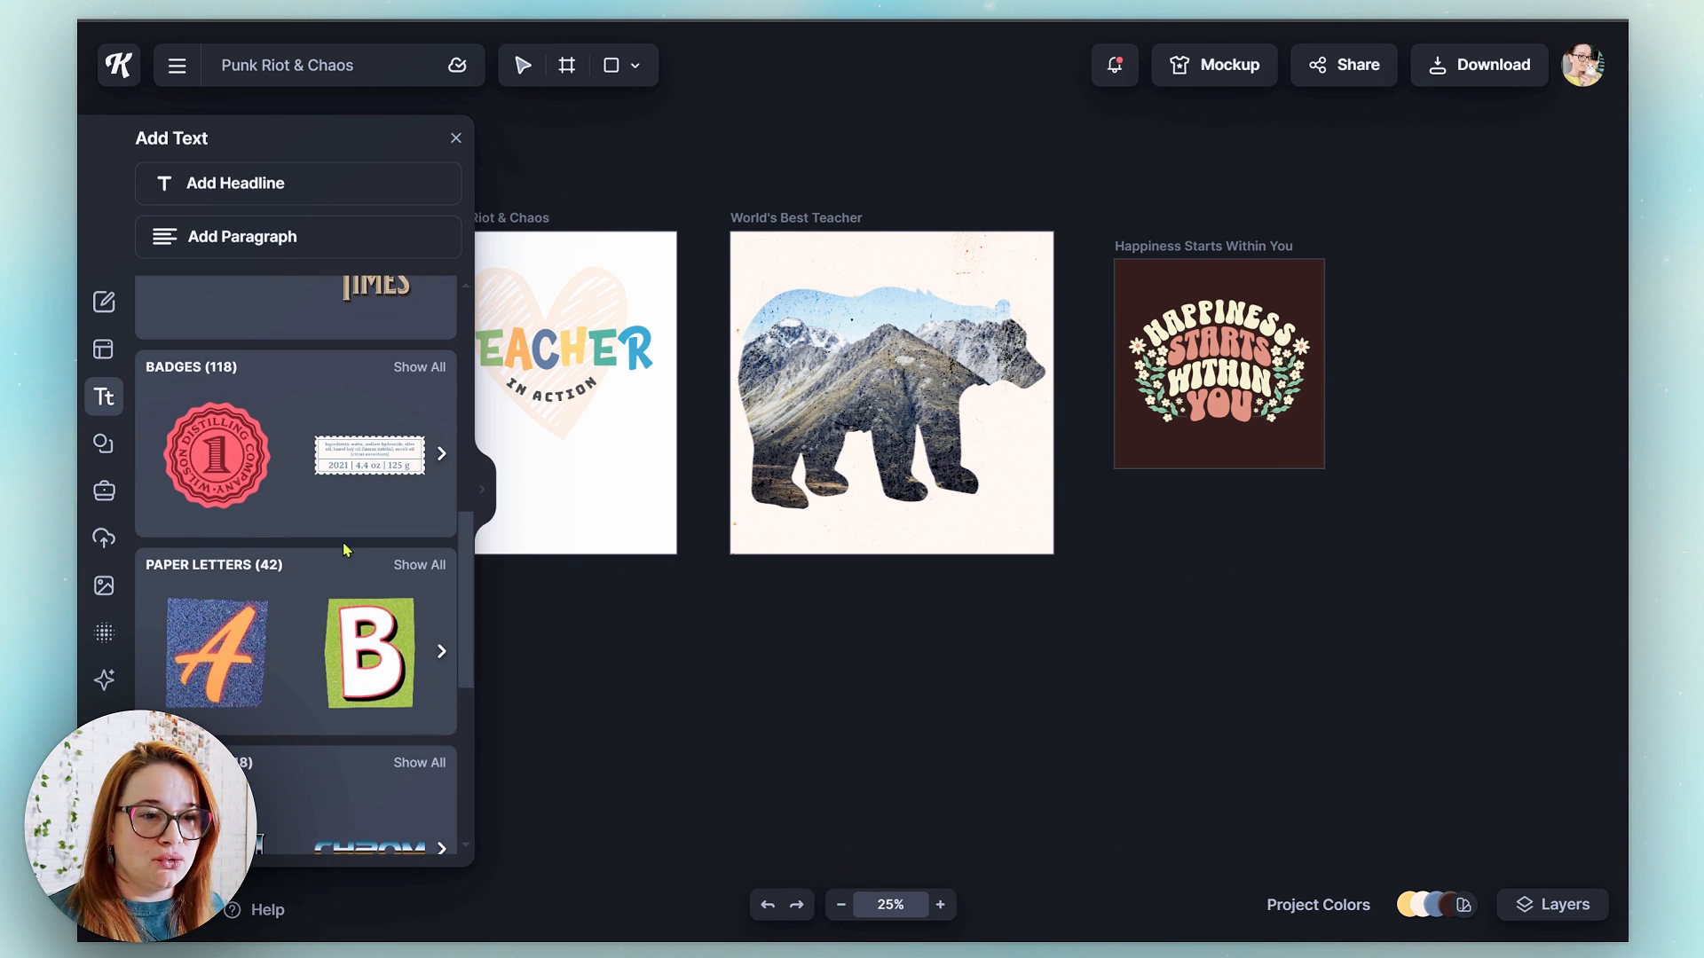
scroll(242, 633, down, 4)
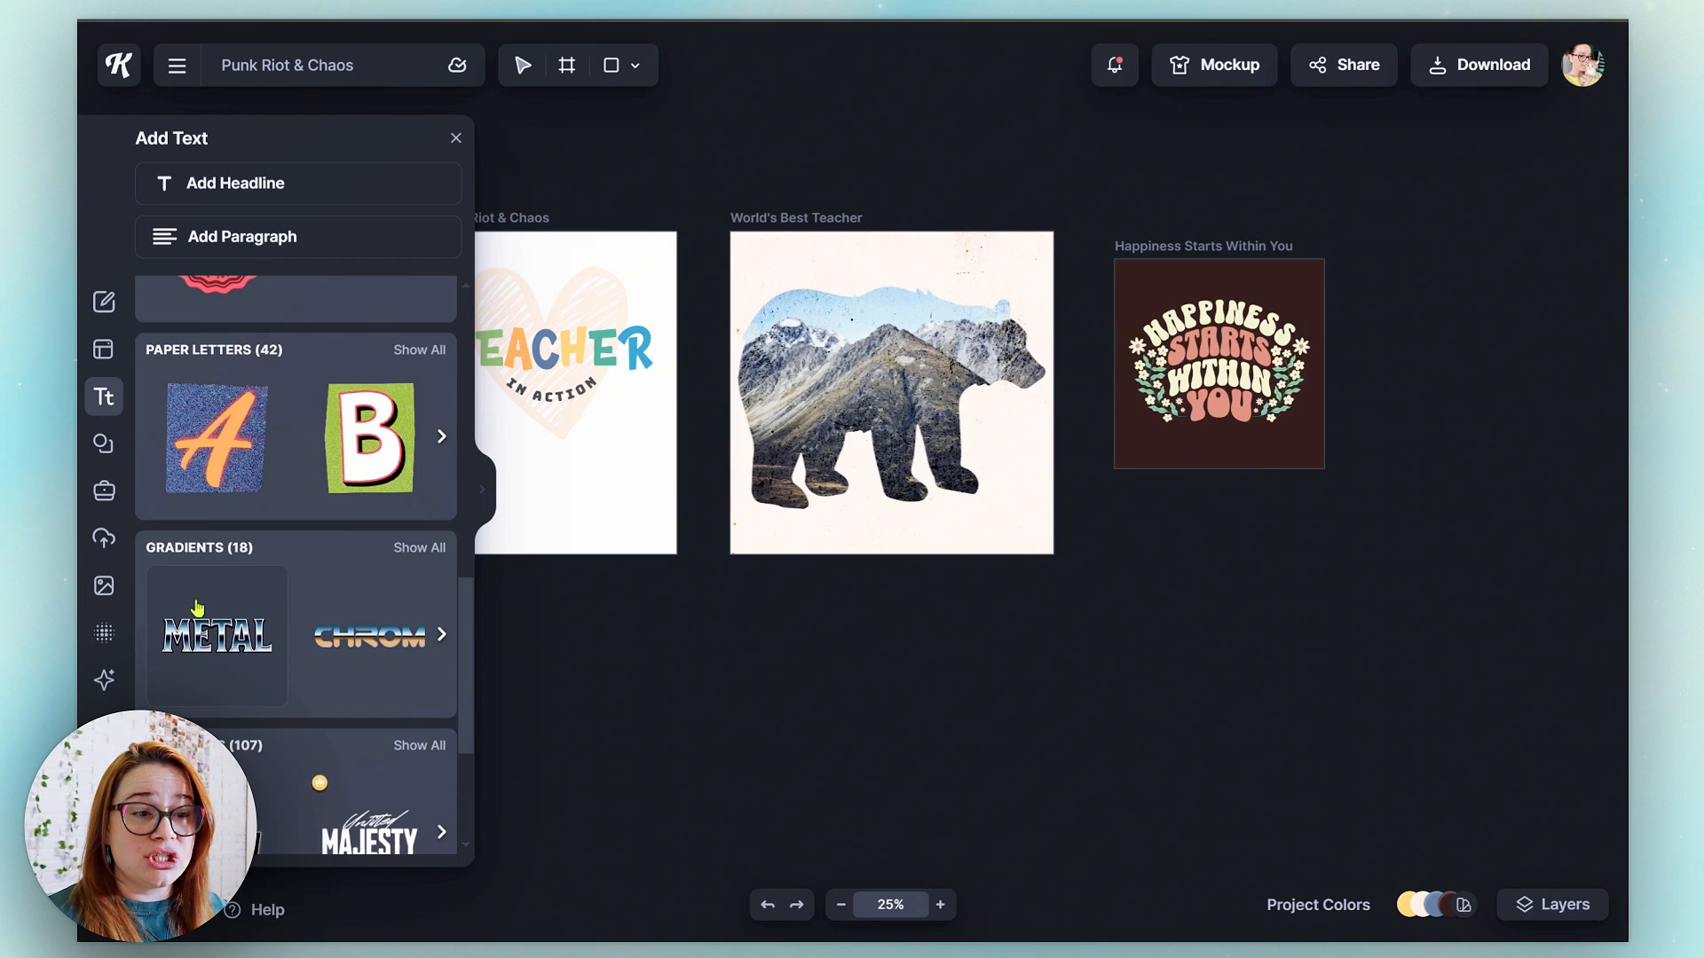
scroll(371, 665, down, 5)
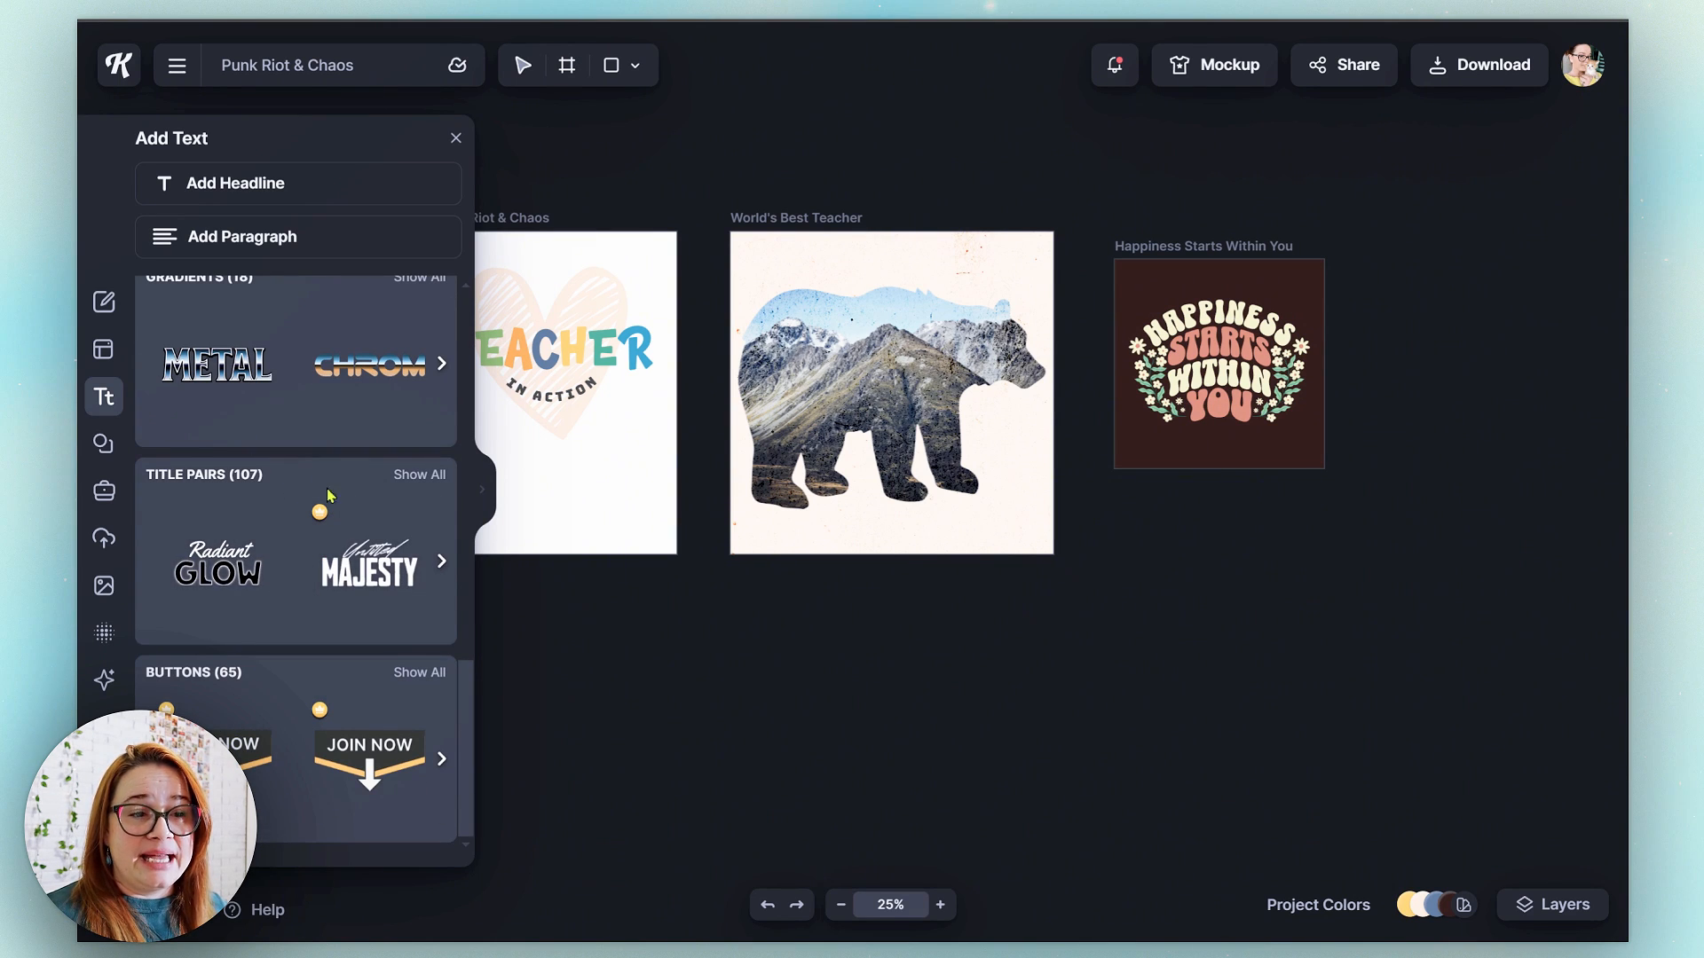
scroll(319, 546, up, 10)
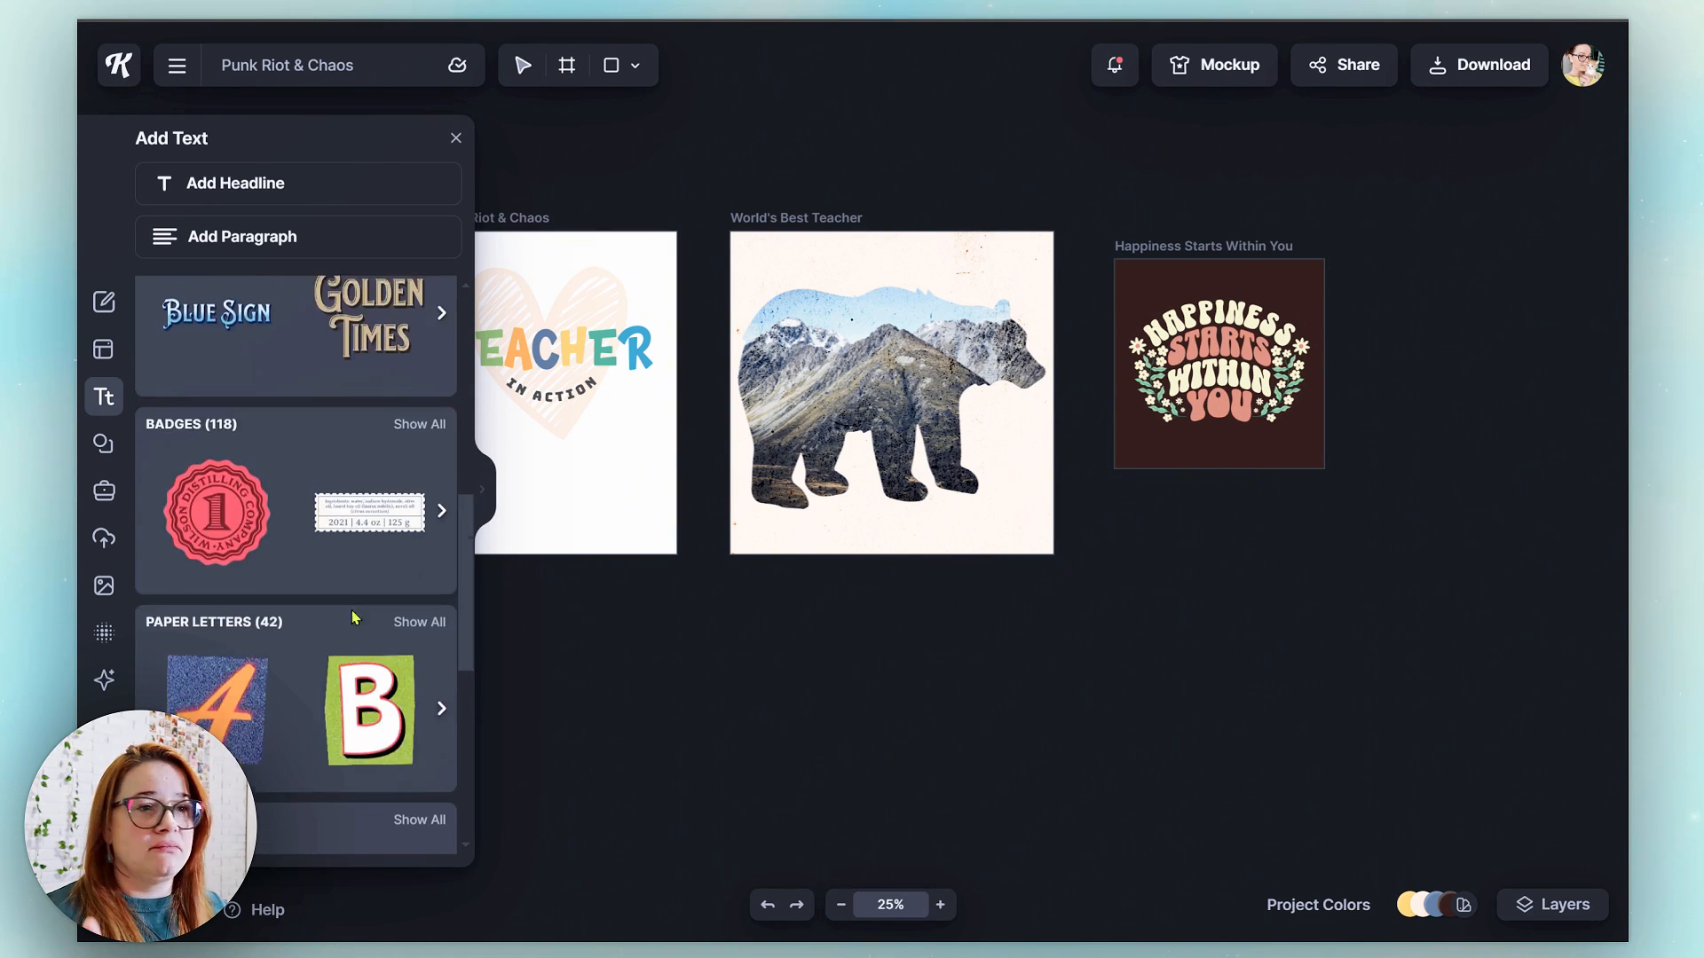
- Add a headline reading "Bear" to the World's Best Teacher artboard, enlarged to about 1064 px wide across the bear's feet
click(258, 204)
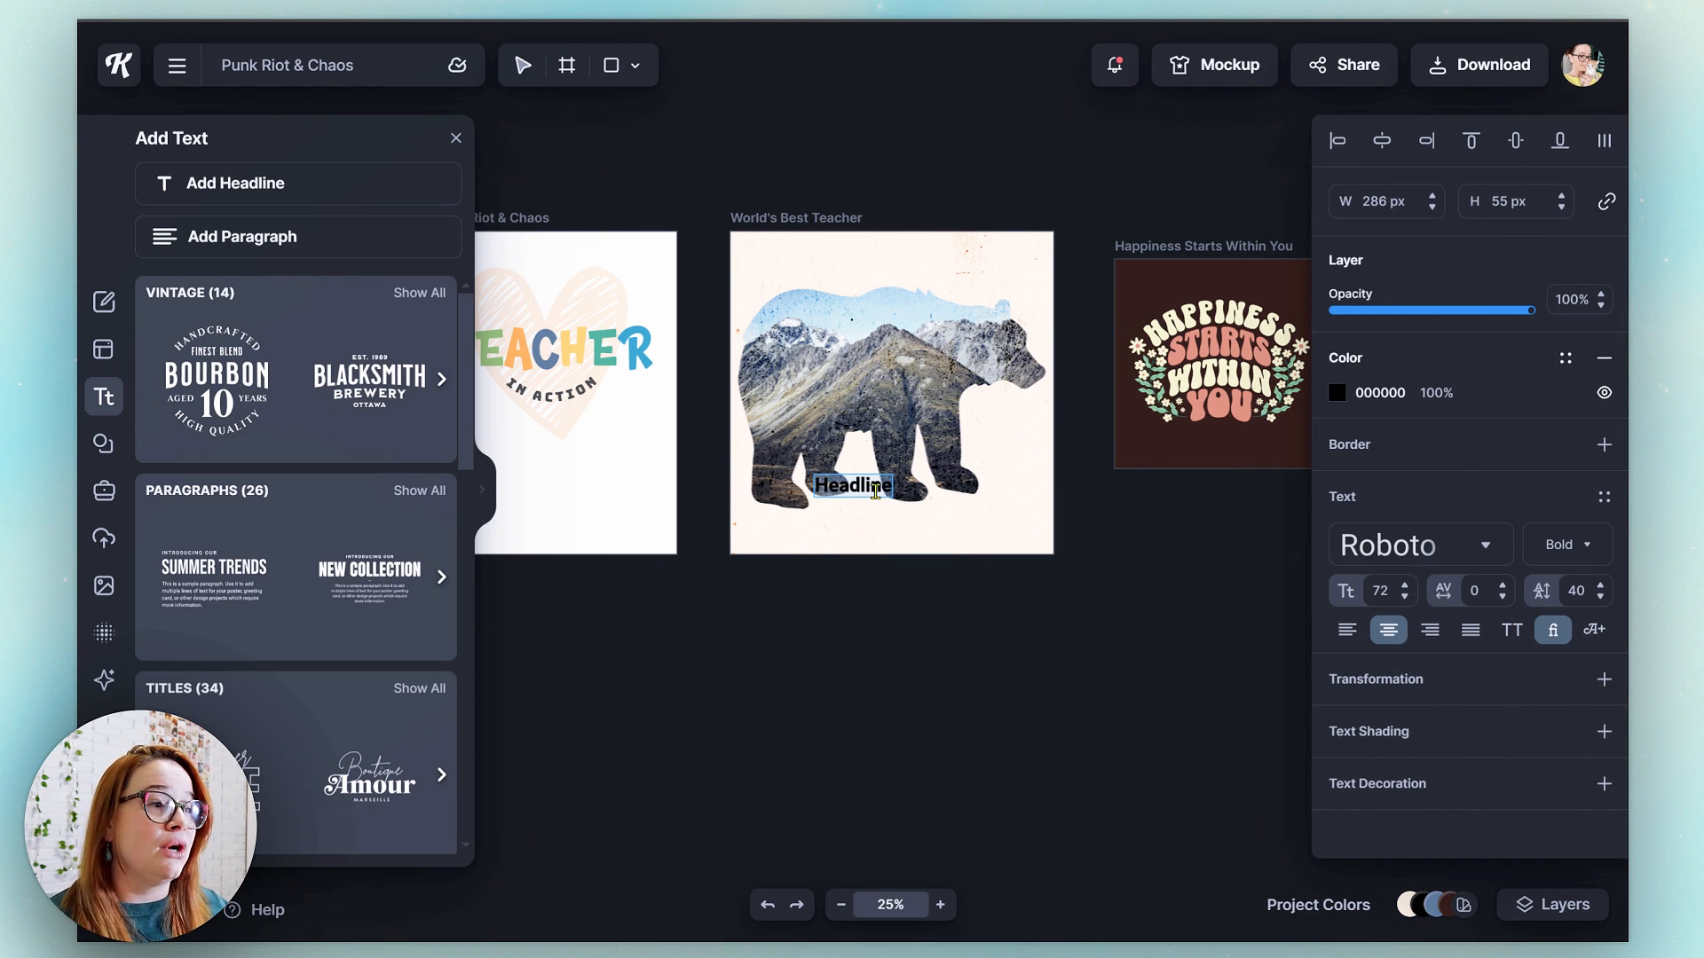
click(854, 484)
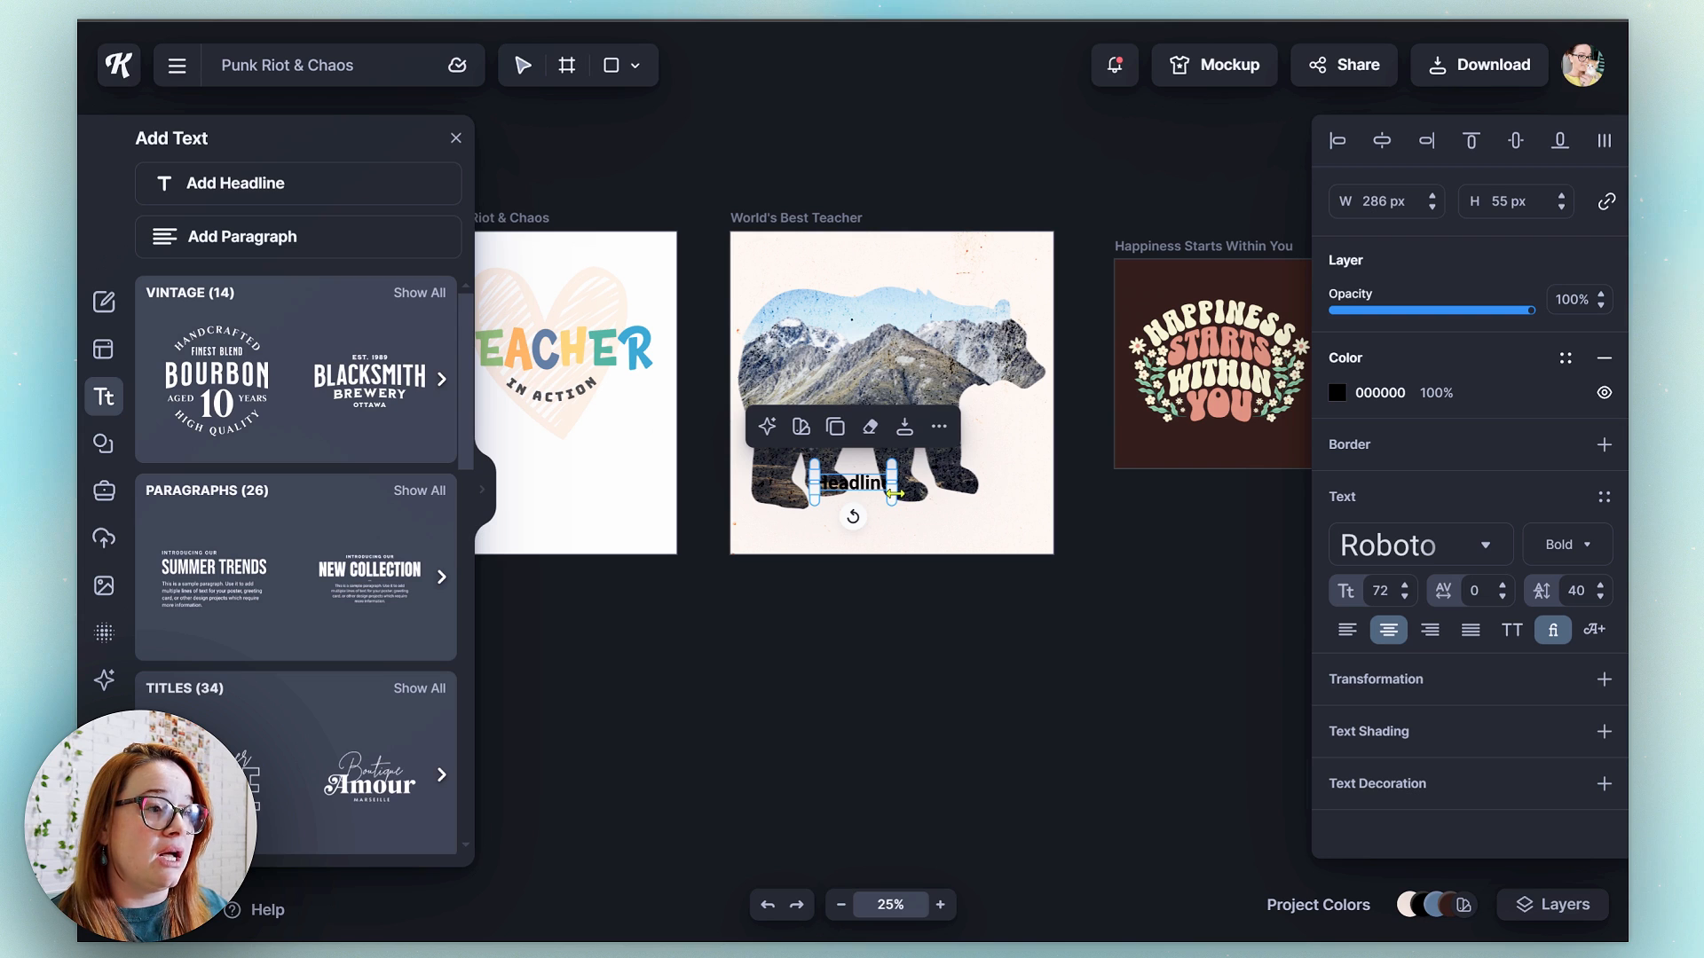
drag(895, 493, 1011, 550)
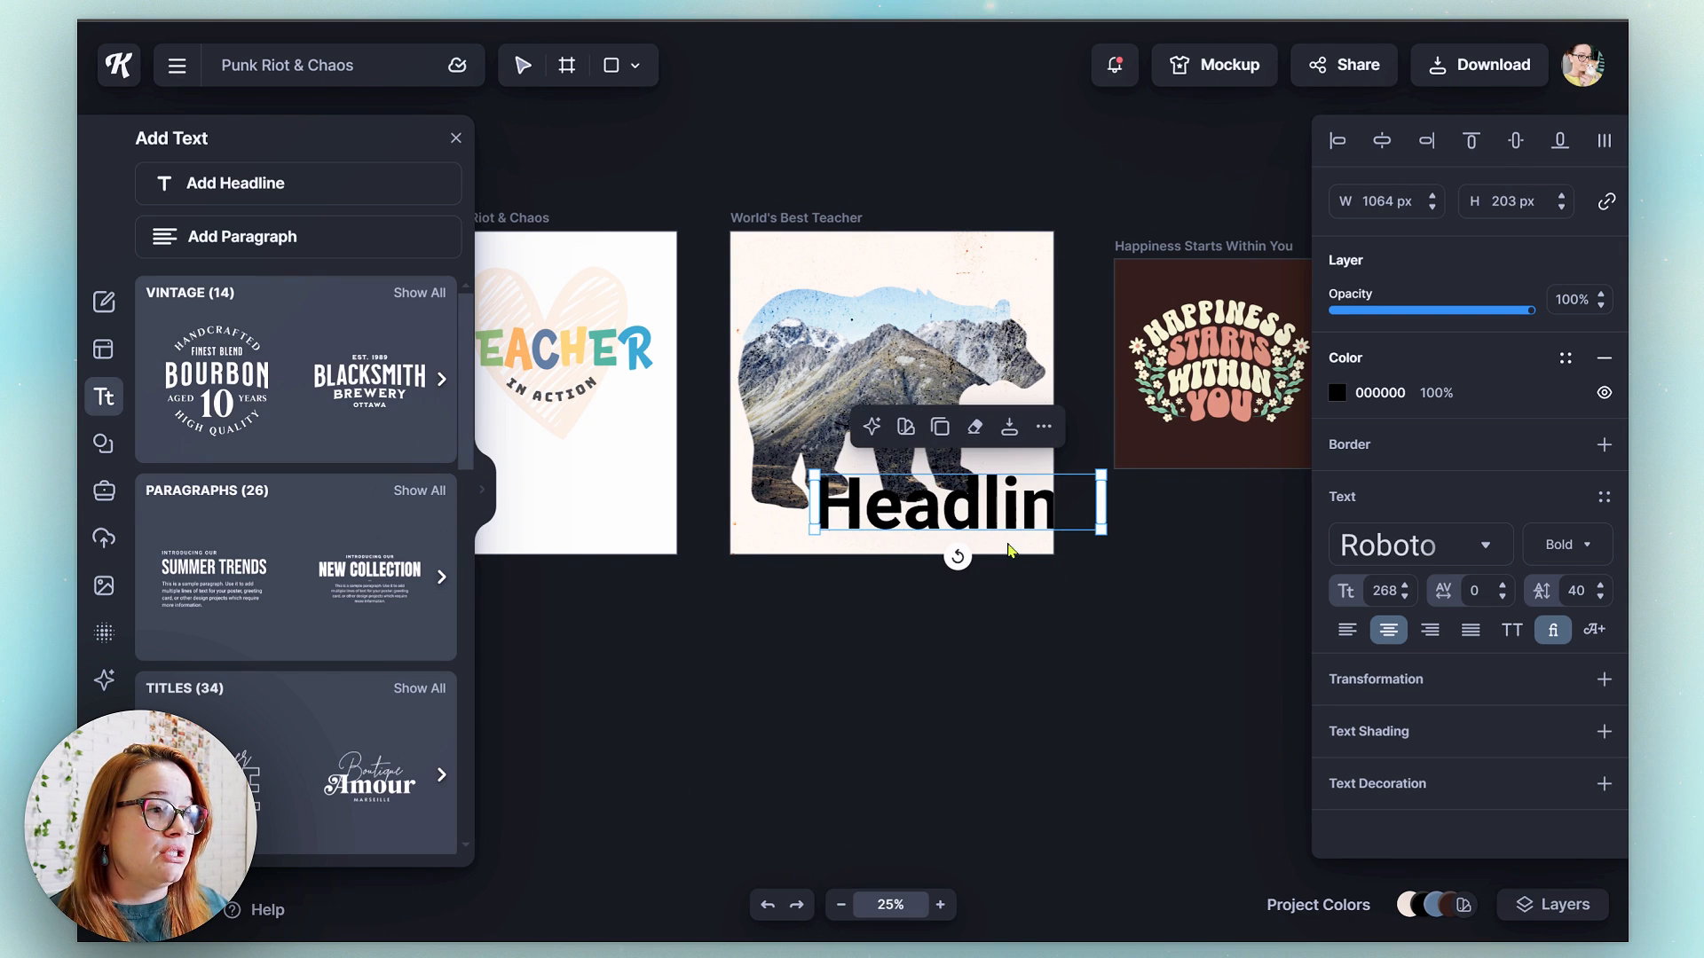
double_click(926, 527)
text(Be)
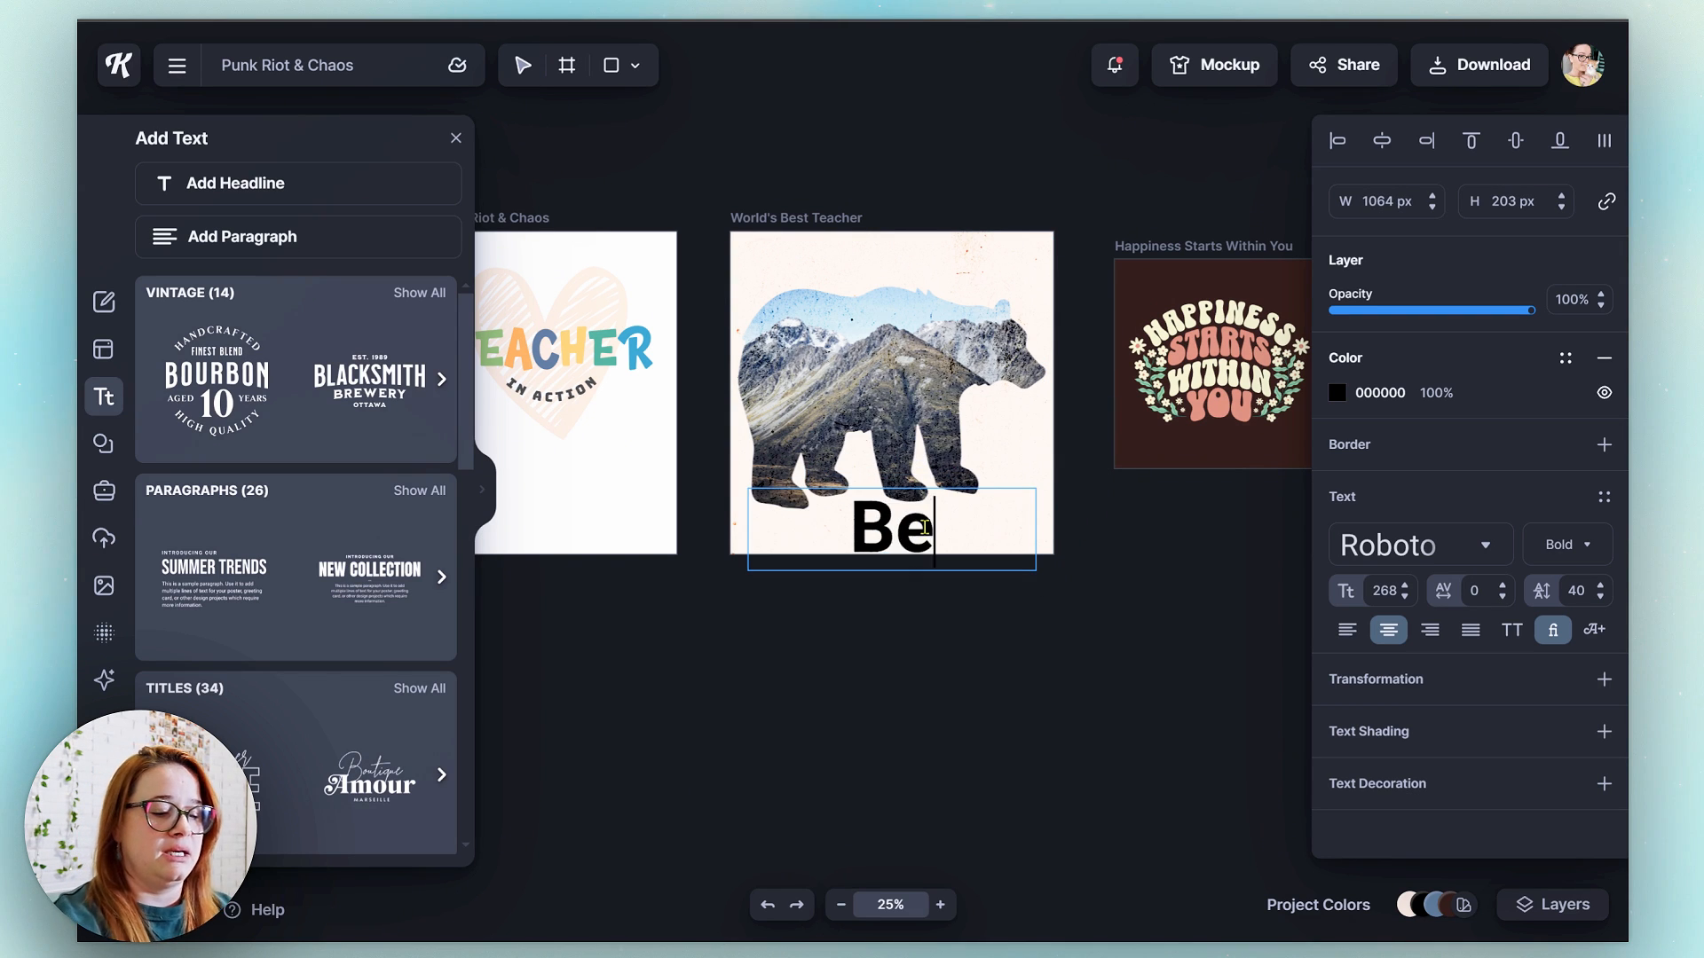
text(ar)
key(Escape)
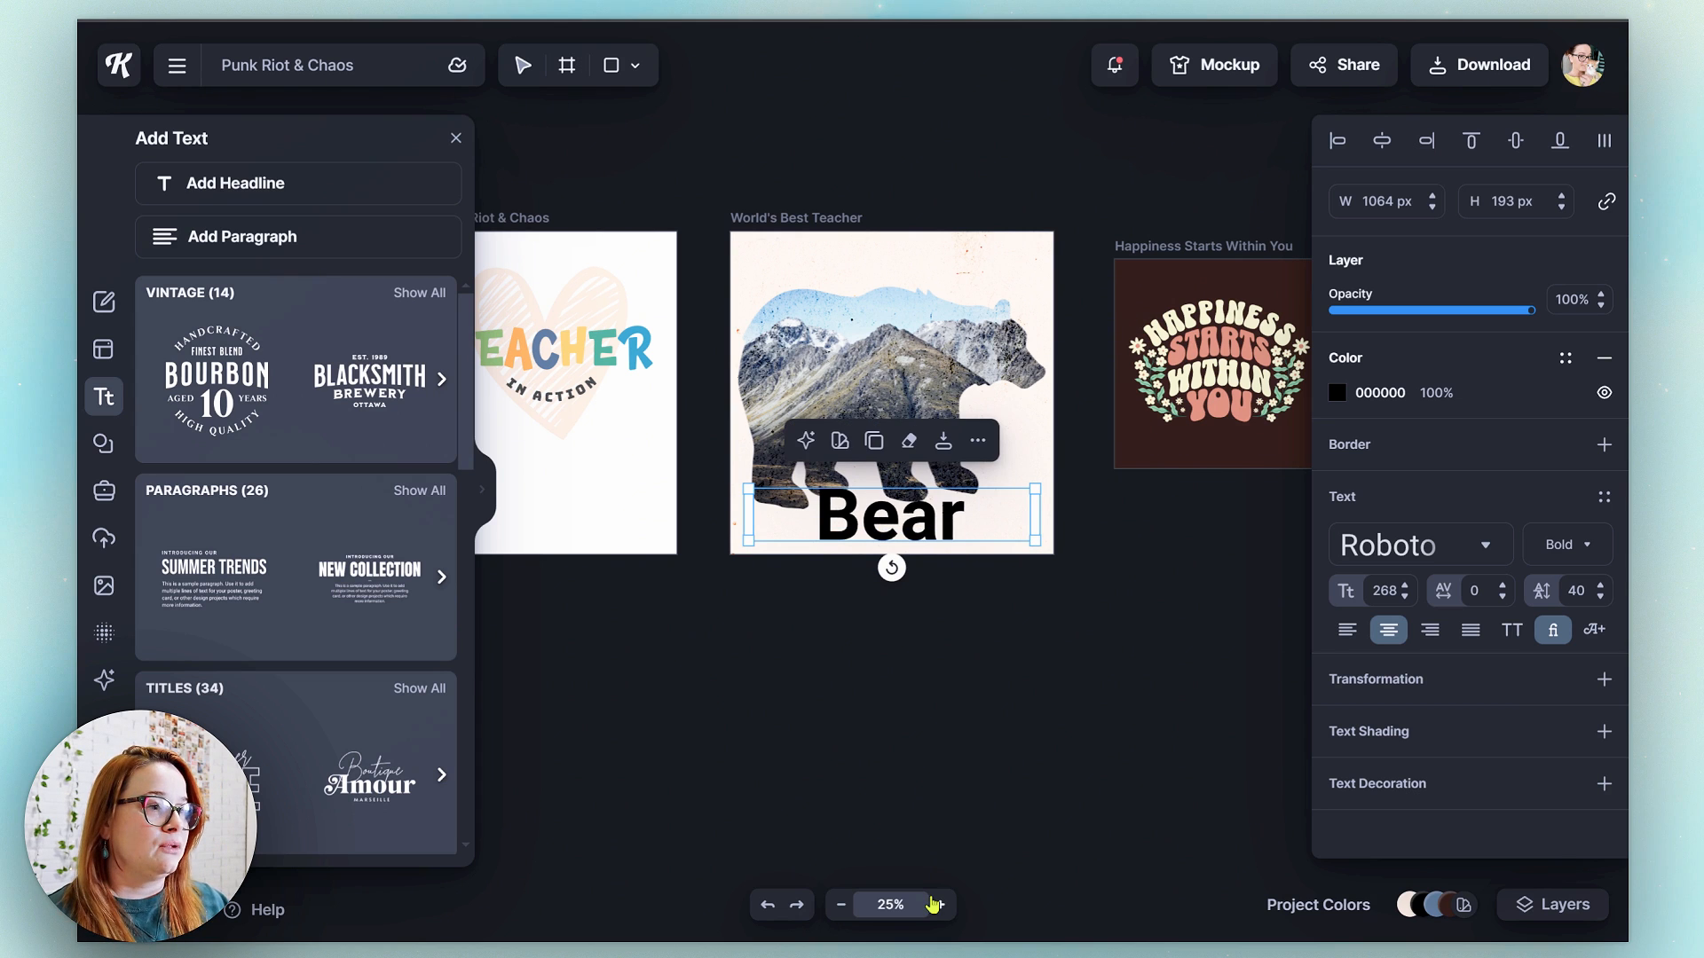
- Try a light blue sampled from the photo's sky on the Bear headline, and settle on the document color 577590
click(941, 905)
click(941, 904)
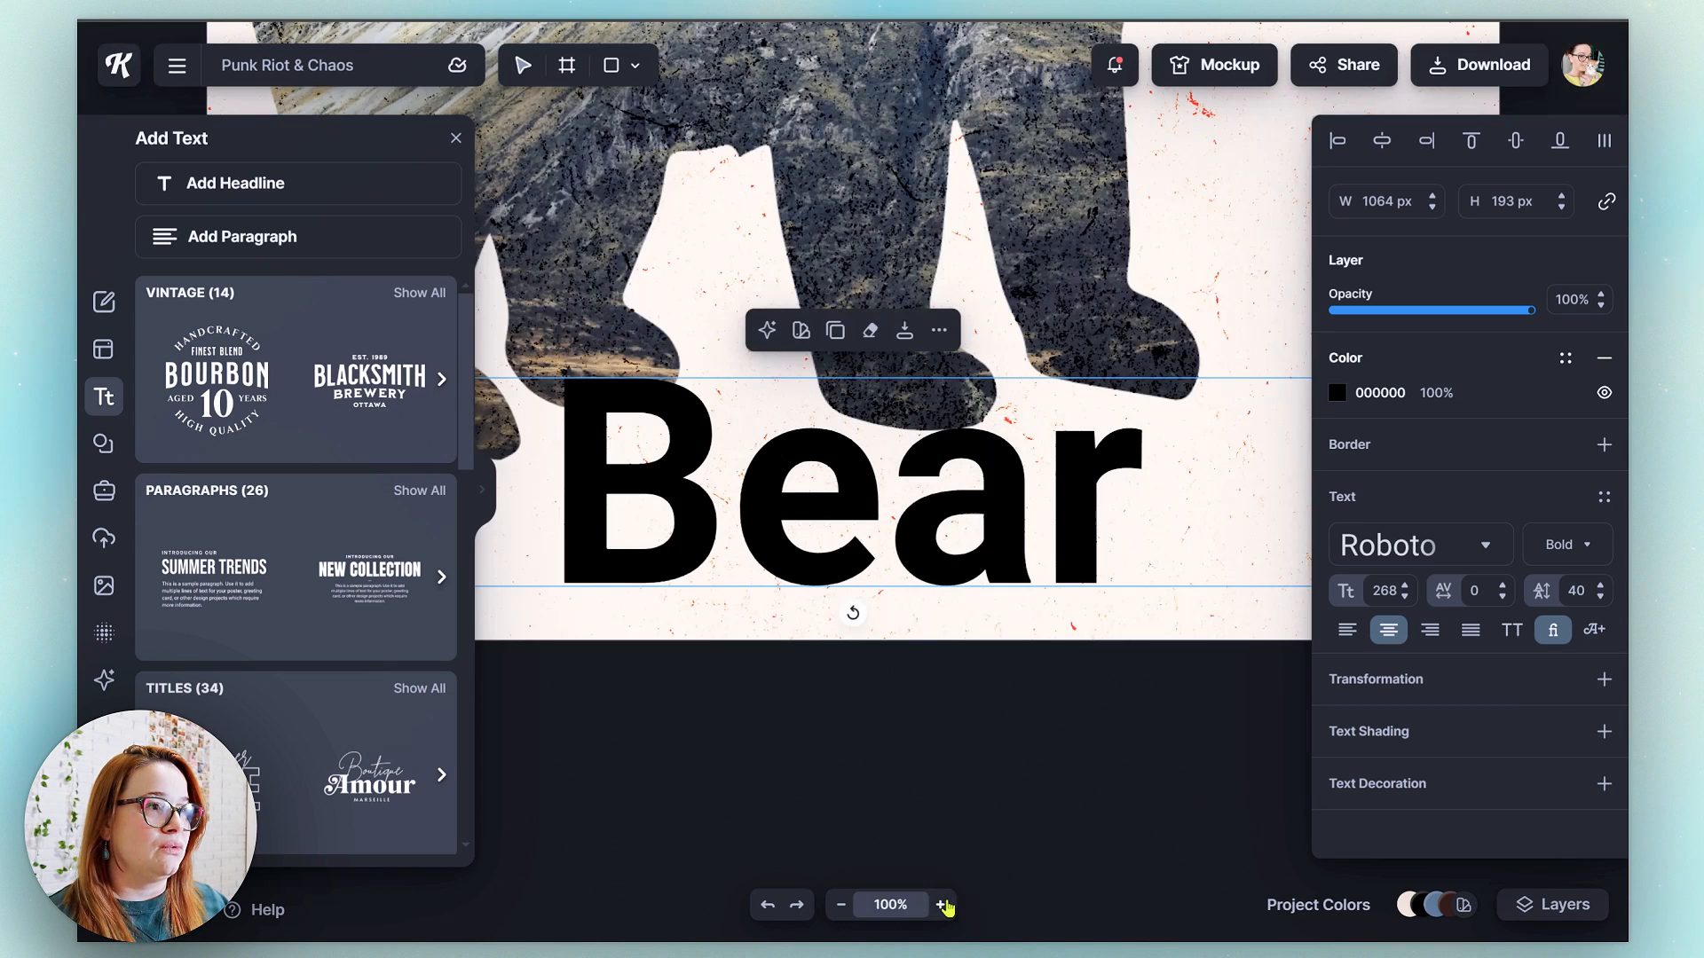
click(841, 904)
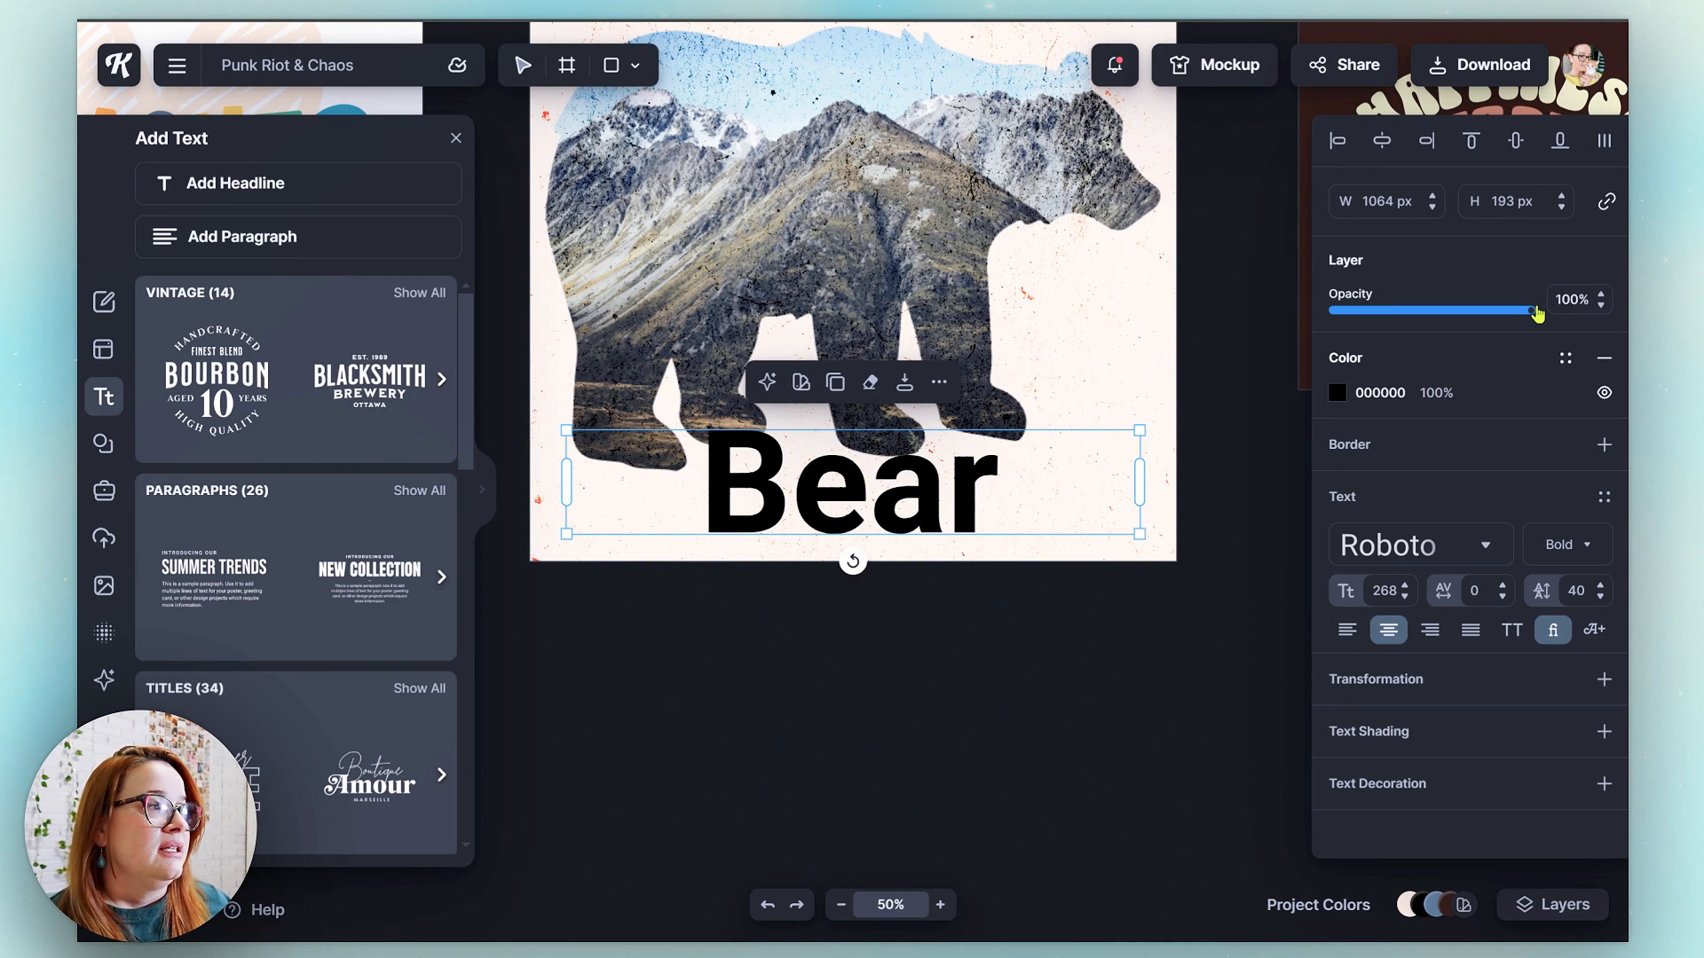
mouse_move(1530, 310)
mouse_down()
mouse_move(1413, 312)
mouse_move(1532, 311)
mouse_up()
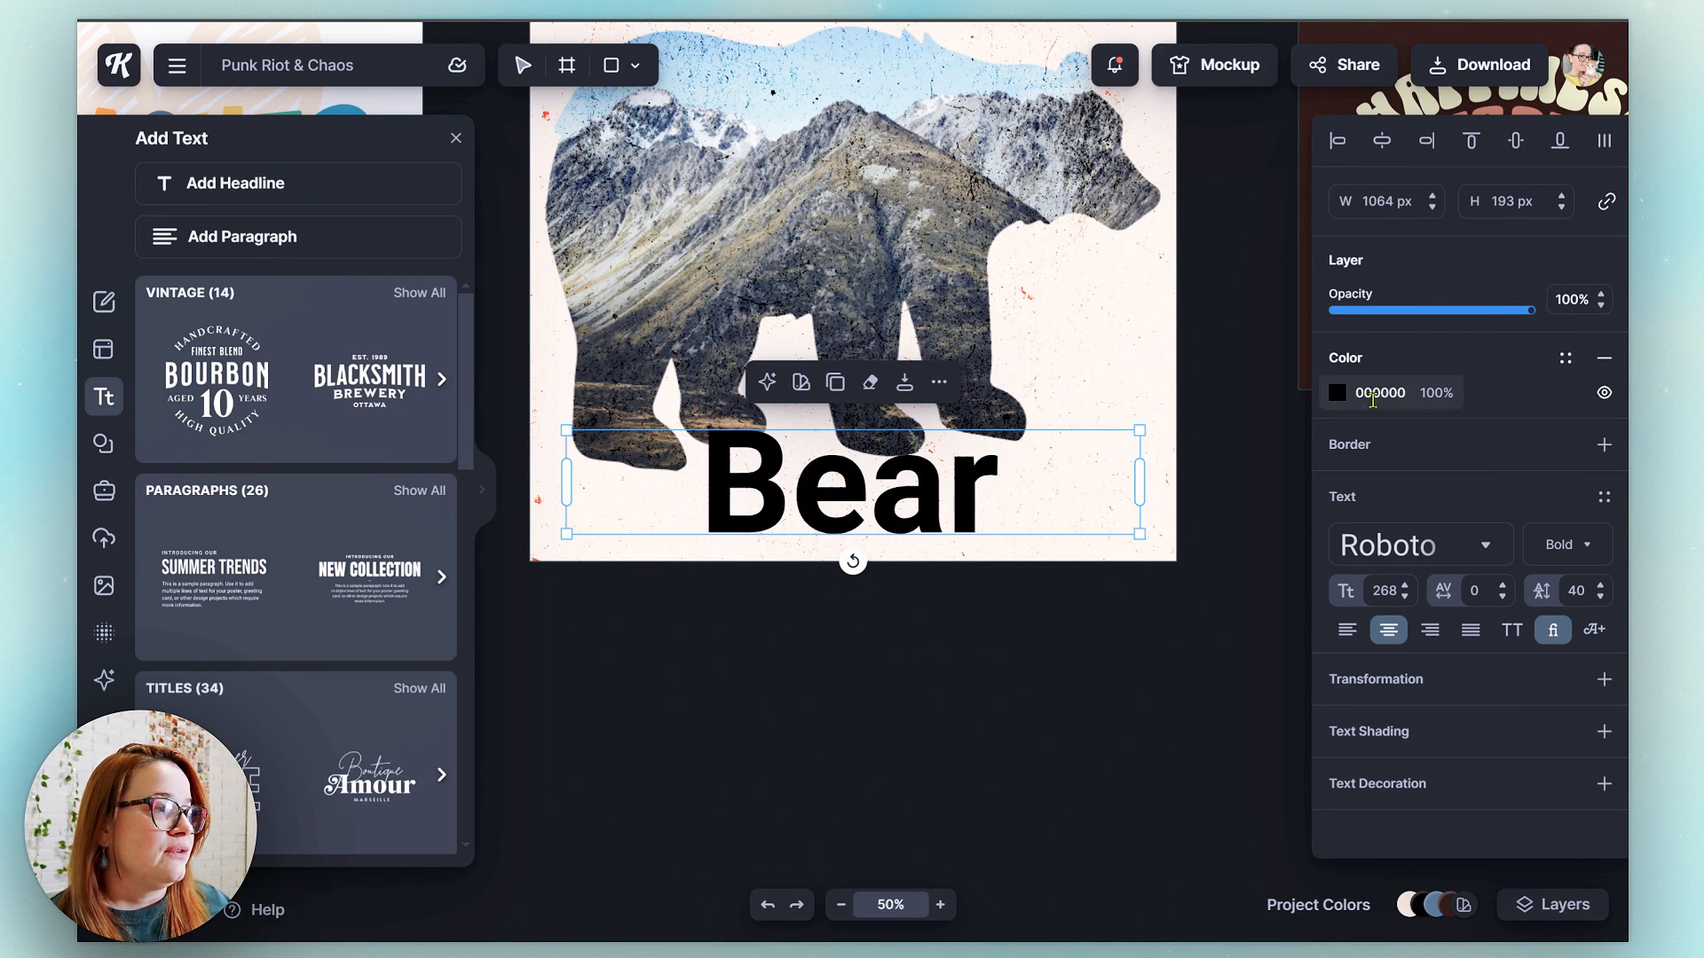
click(1338, 394)
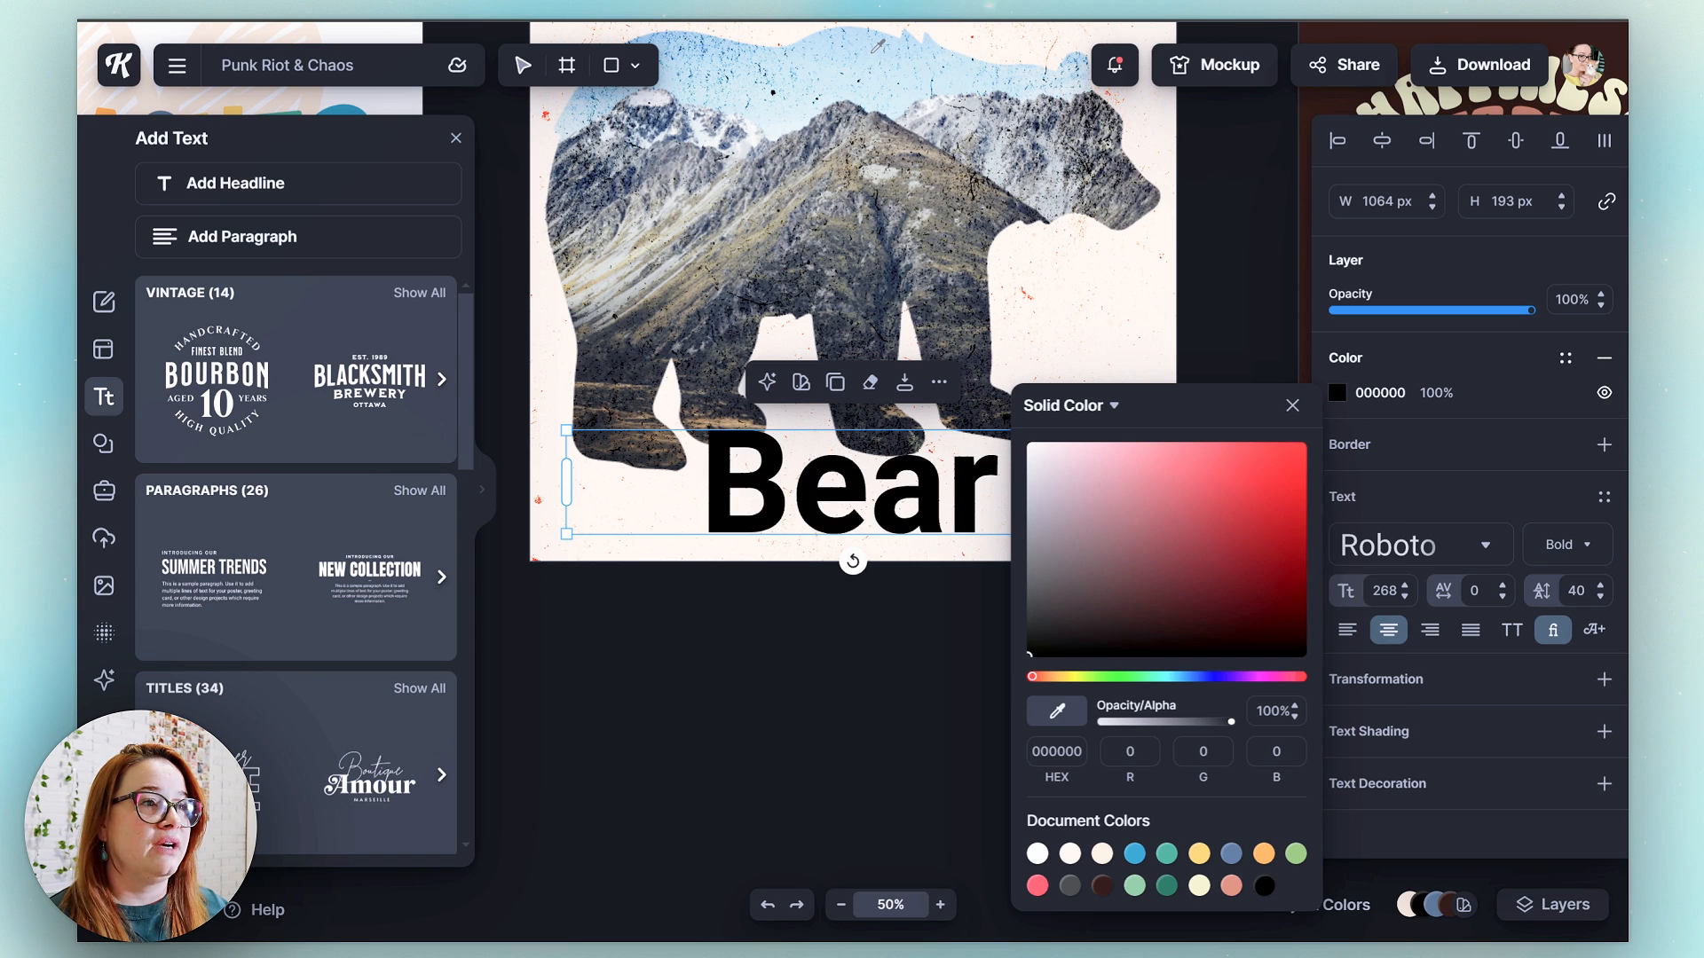
click(872, 71)
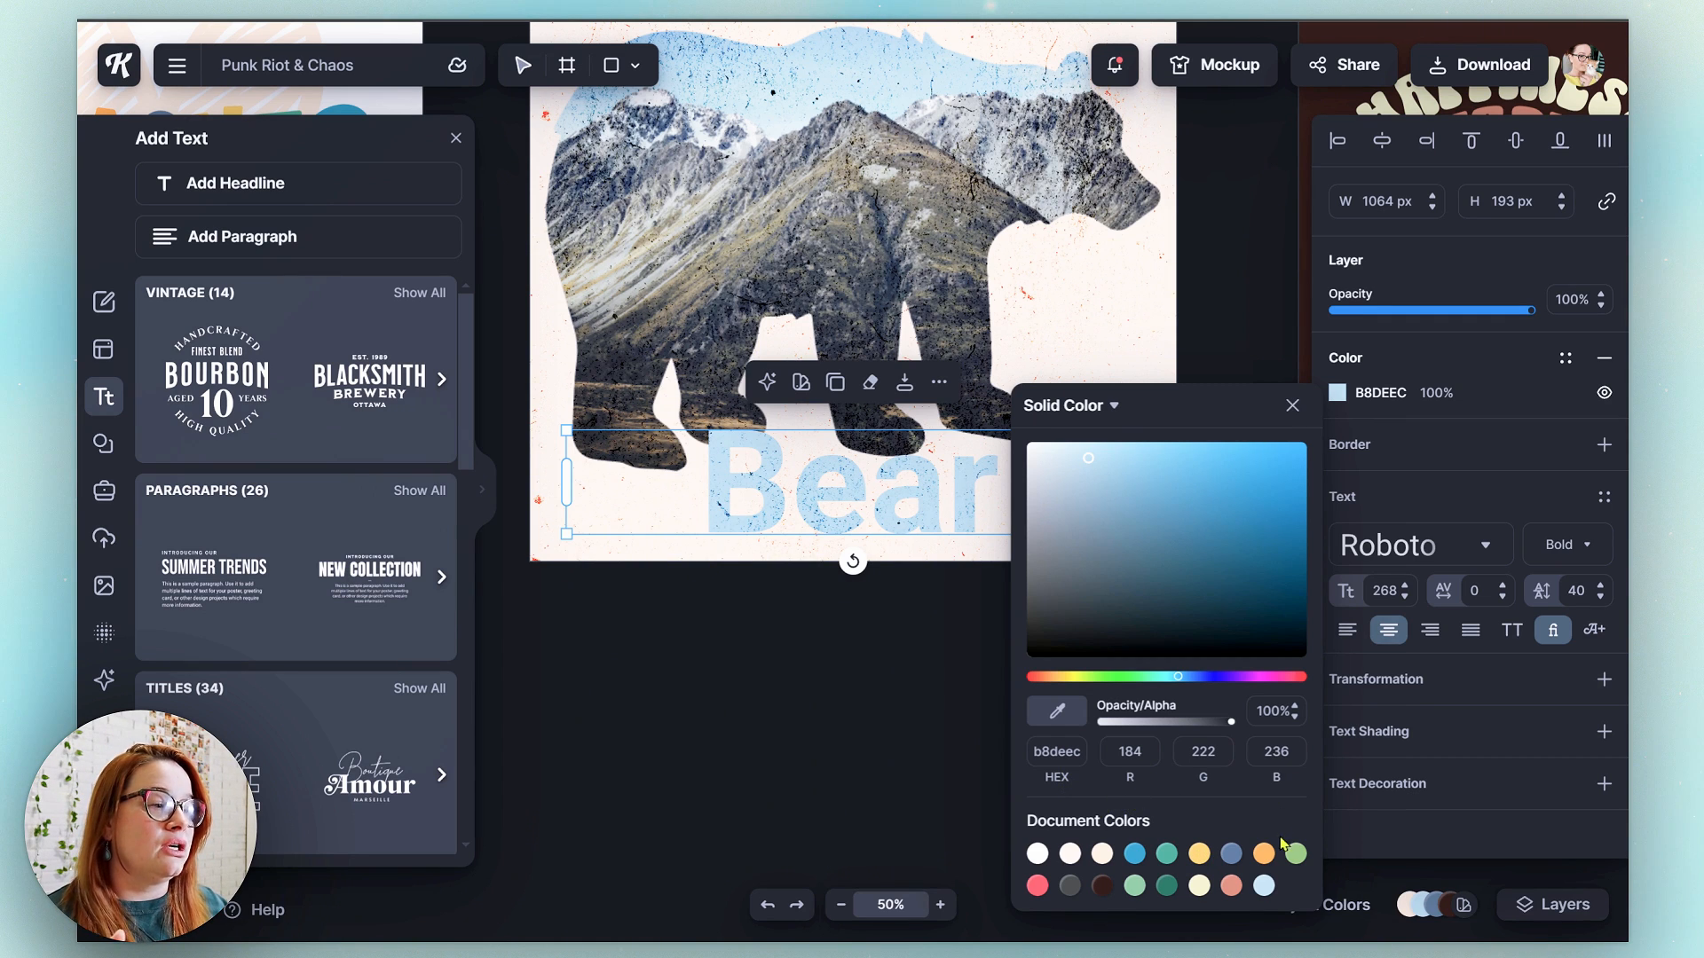
click(1231, 853)
click(956, 729)
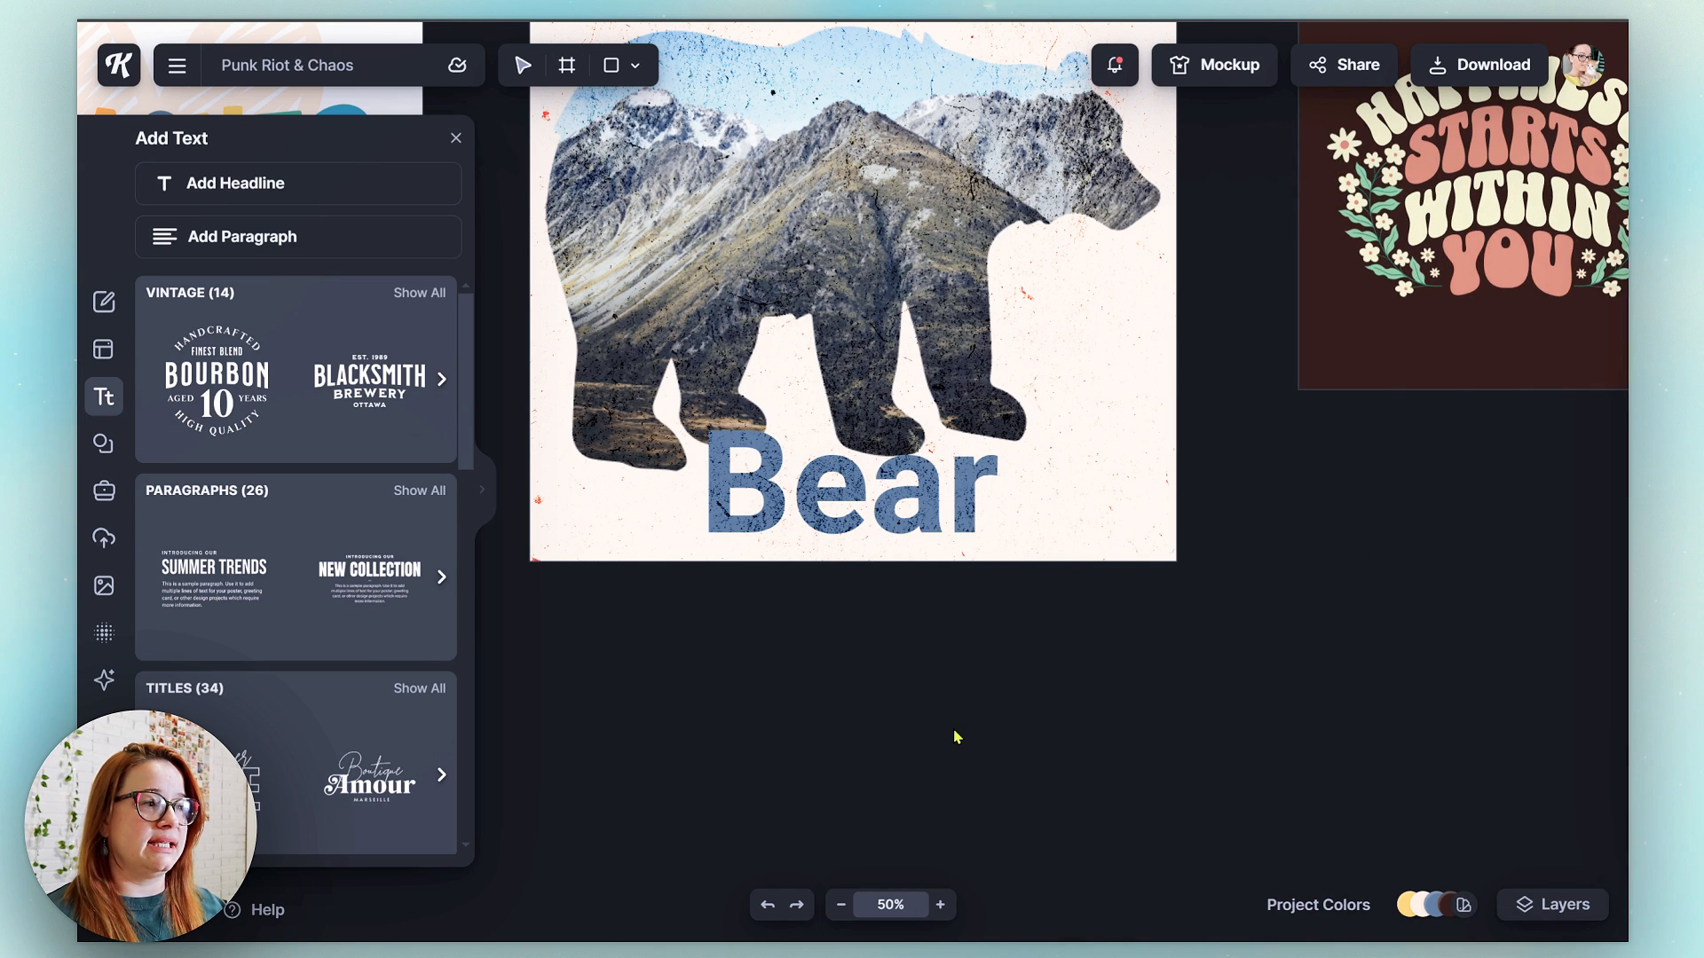
- Try a linear gradient on the Bear headline, and settle on a radial gradient from 577590 to black
click(976, 501)
click(1338, 393)
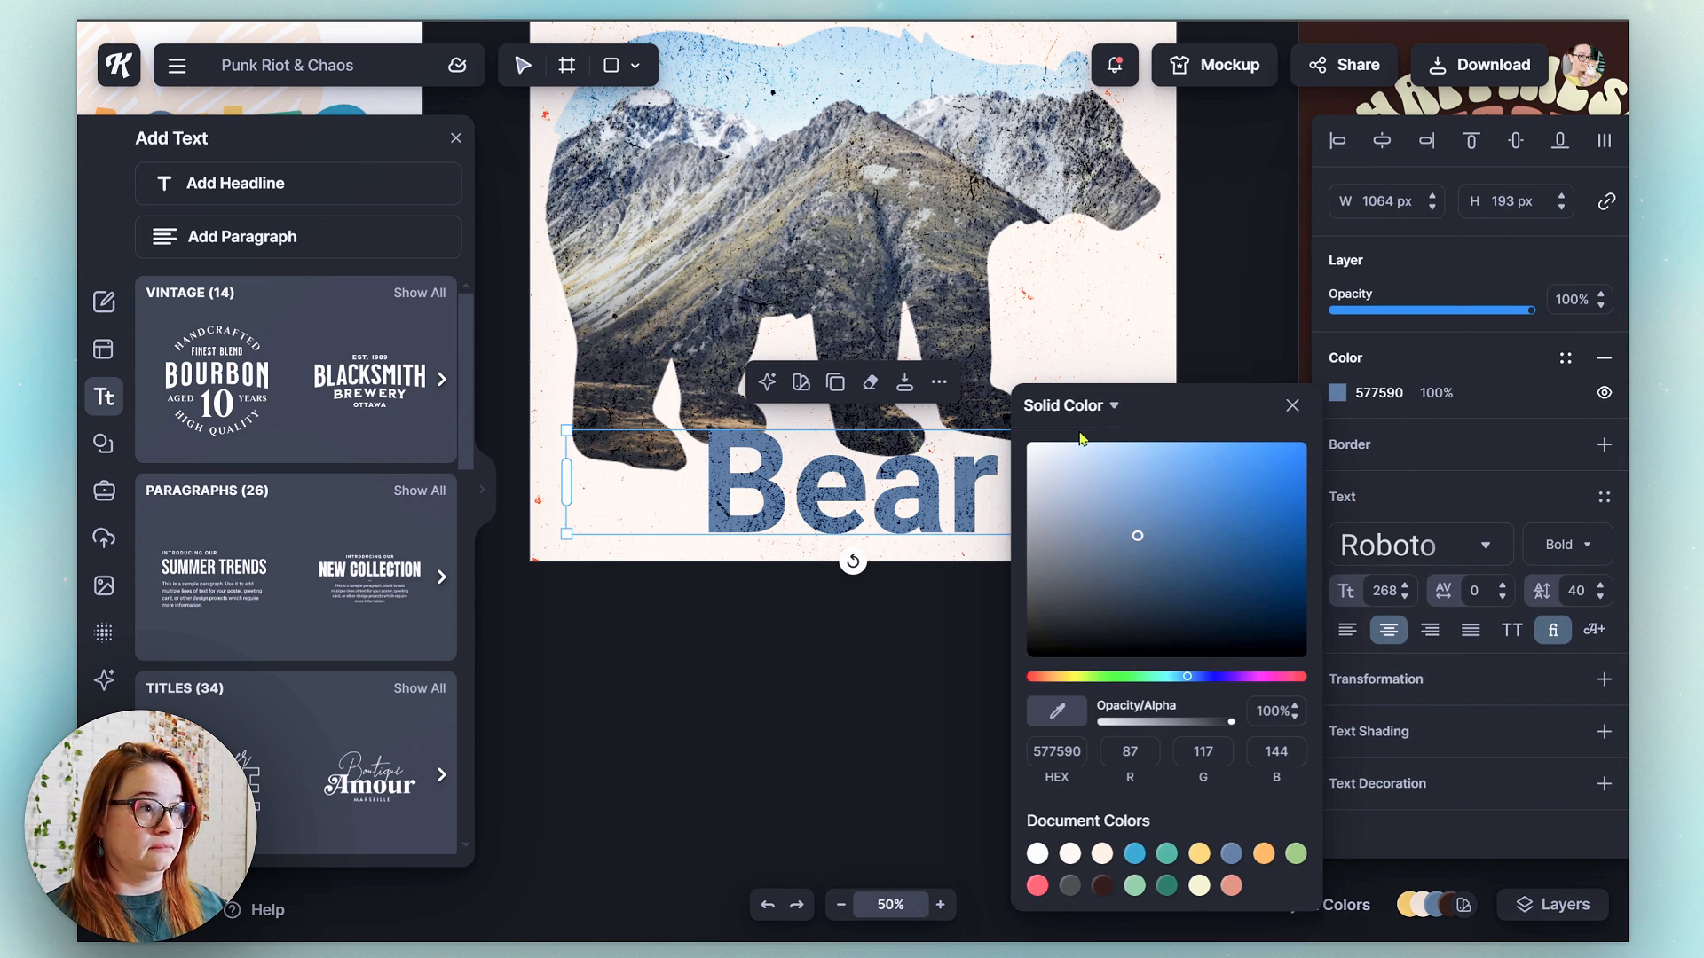
click(1083, 408)
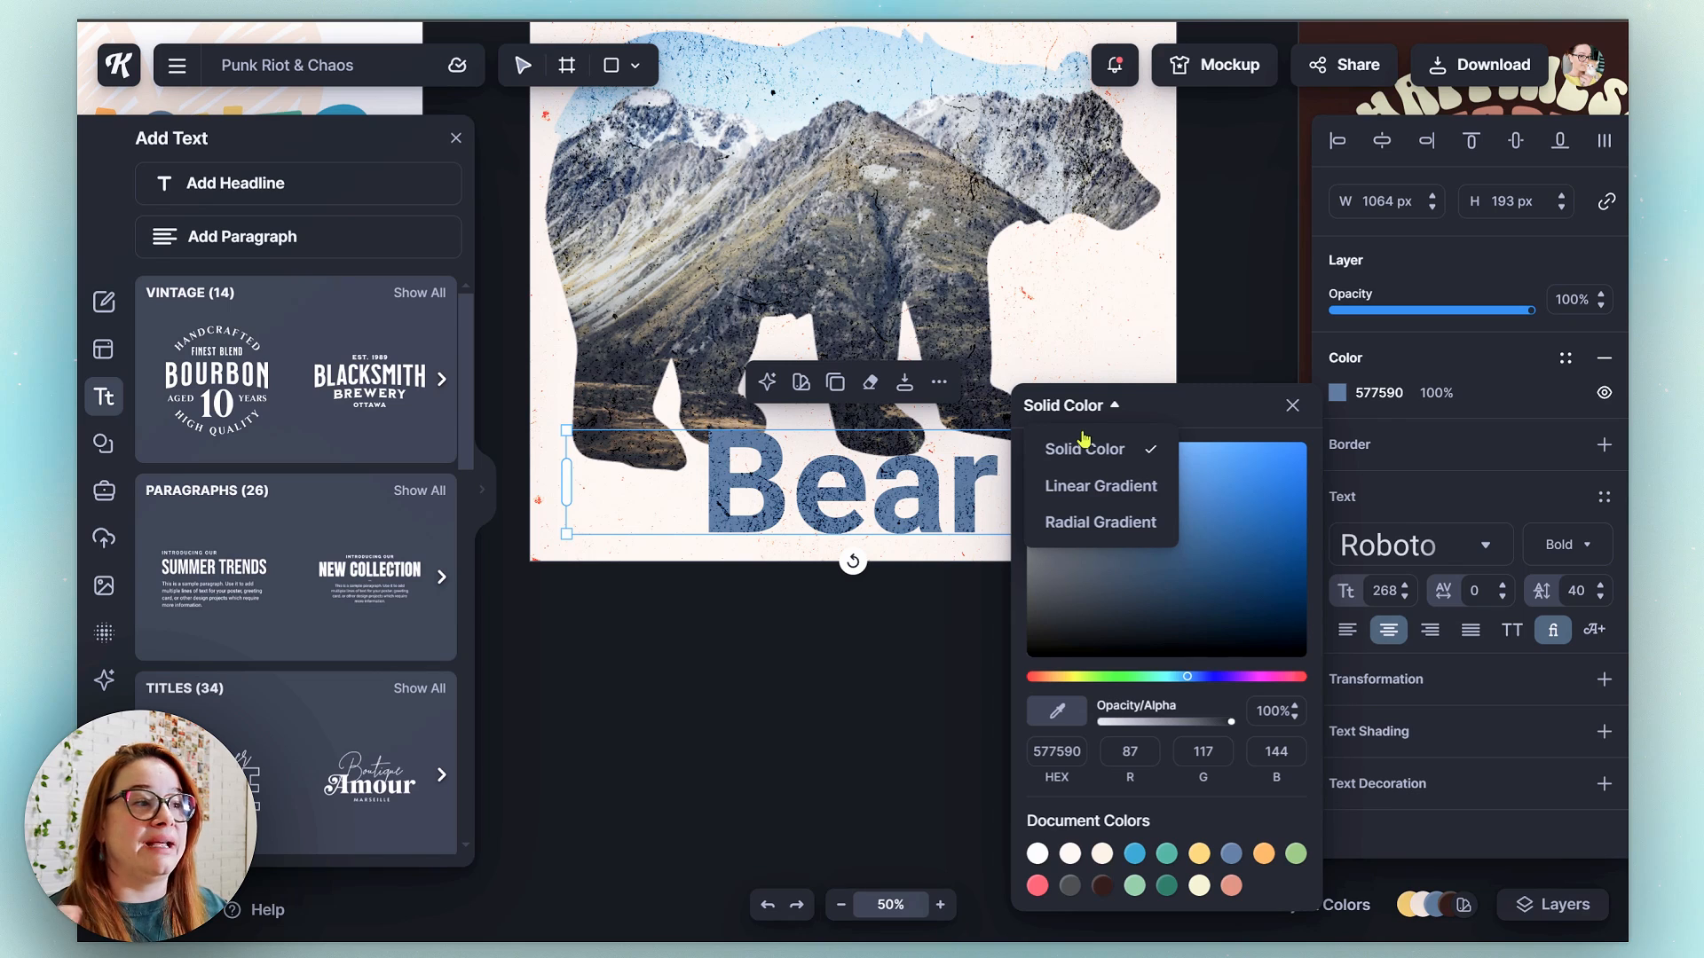
click(1083, 485)
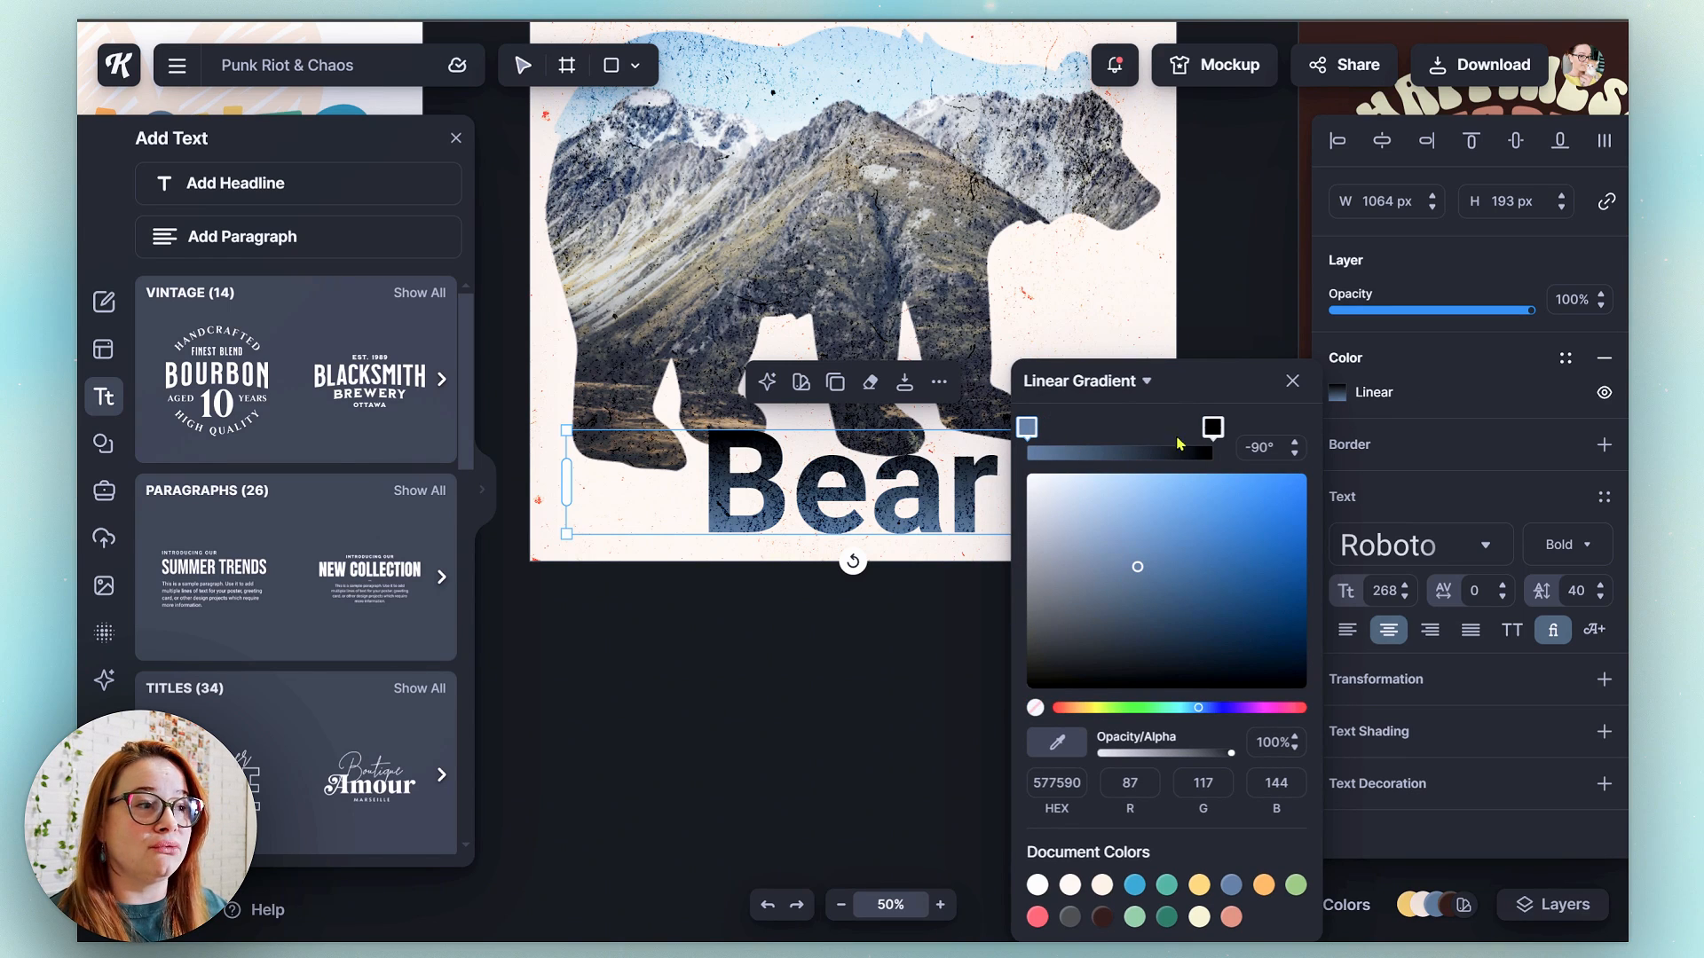
click(1099, 383)
click(1083, 499)
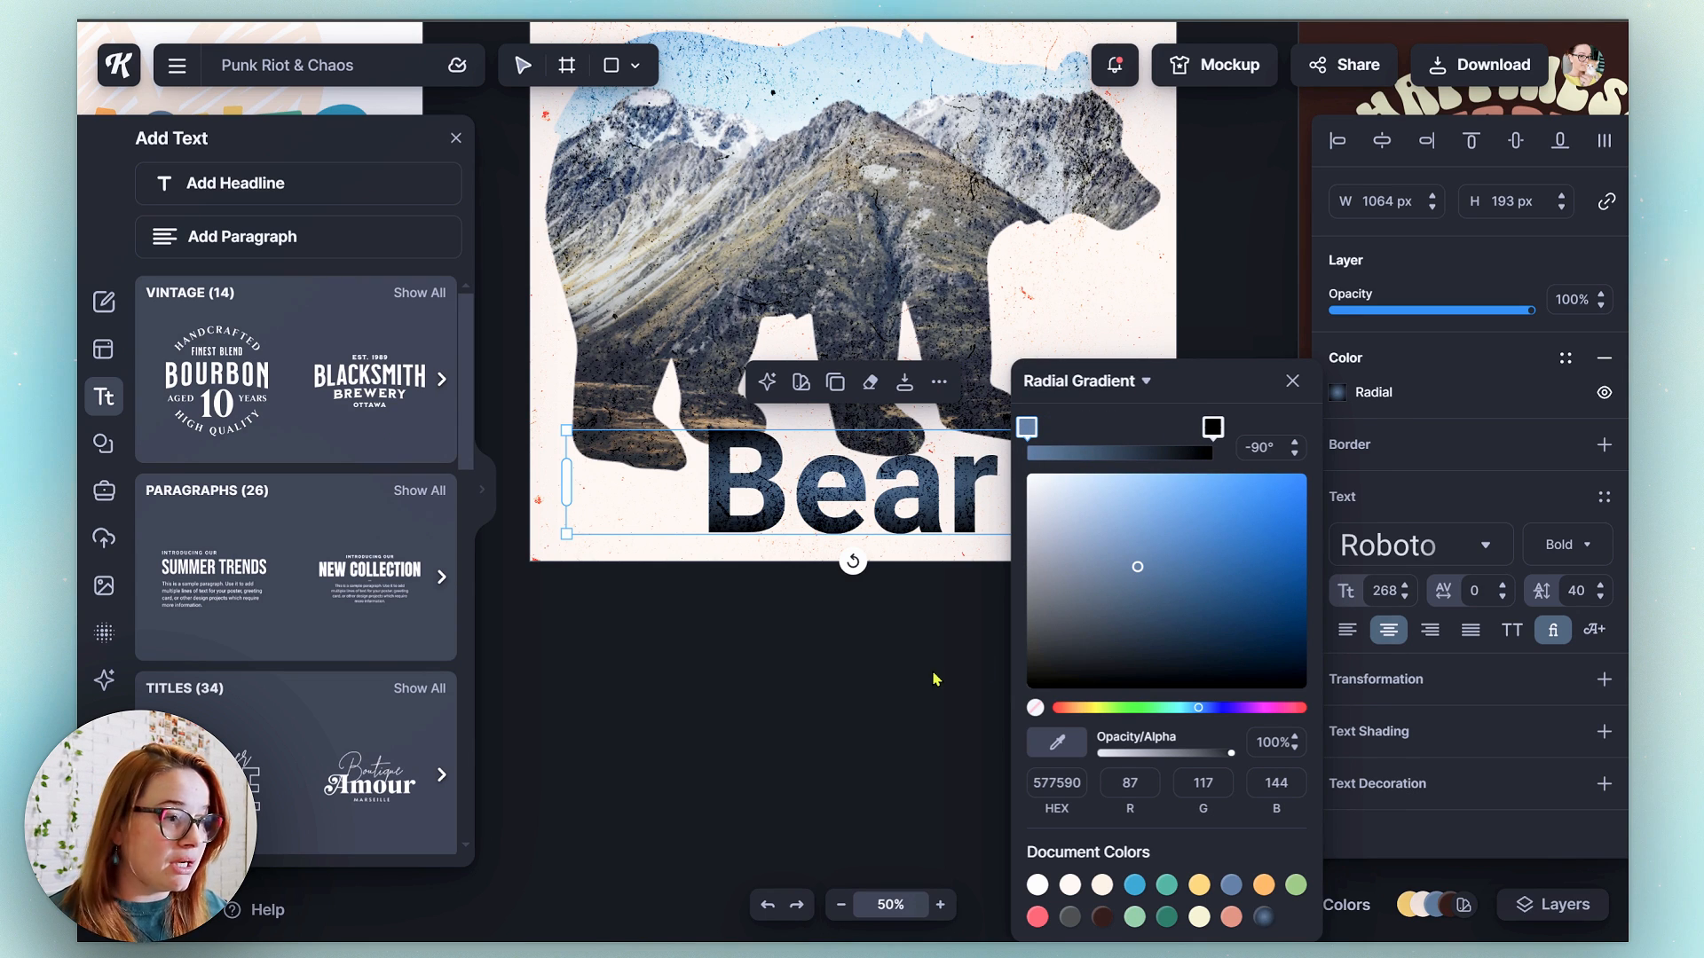
click(914, 515)
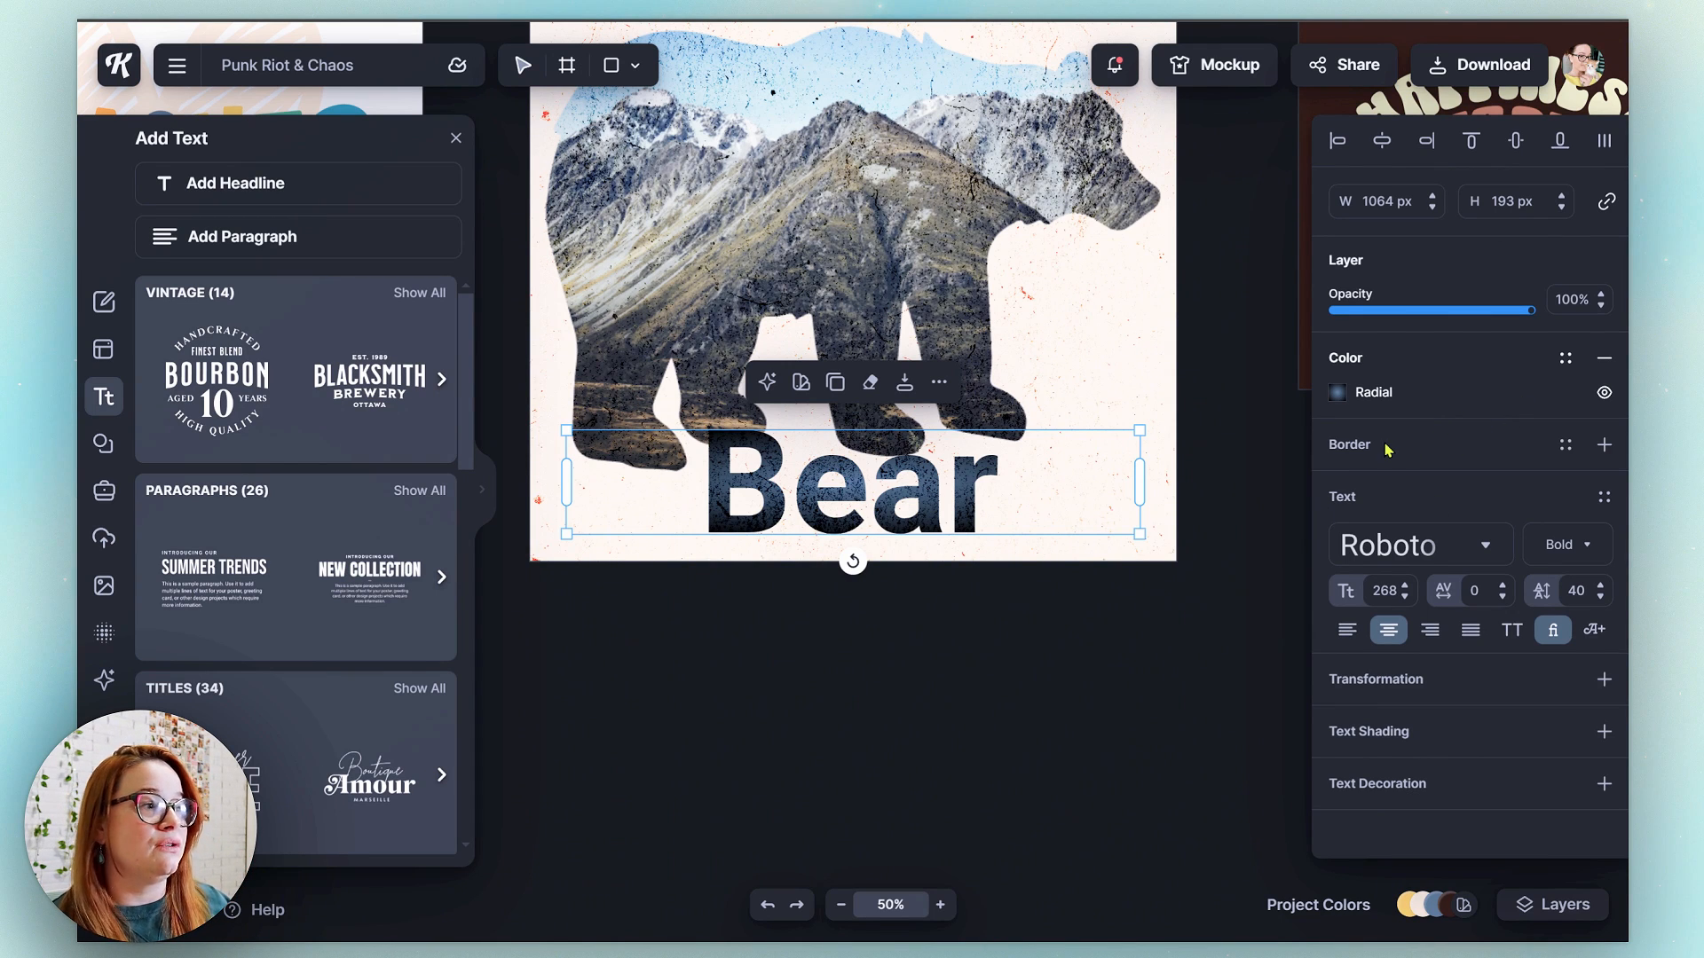
- Set the Bear headline in the Adventurer 03 typeface and scale it to about 746 px wide, placed just below the bear's feet
click(1421, 552)
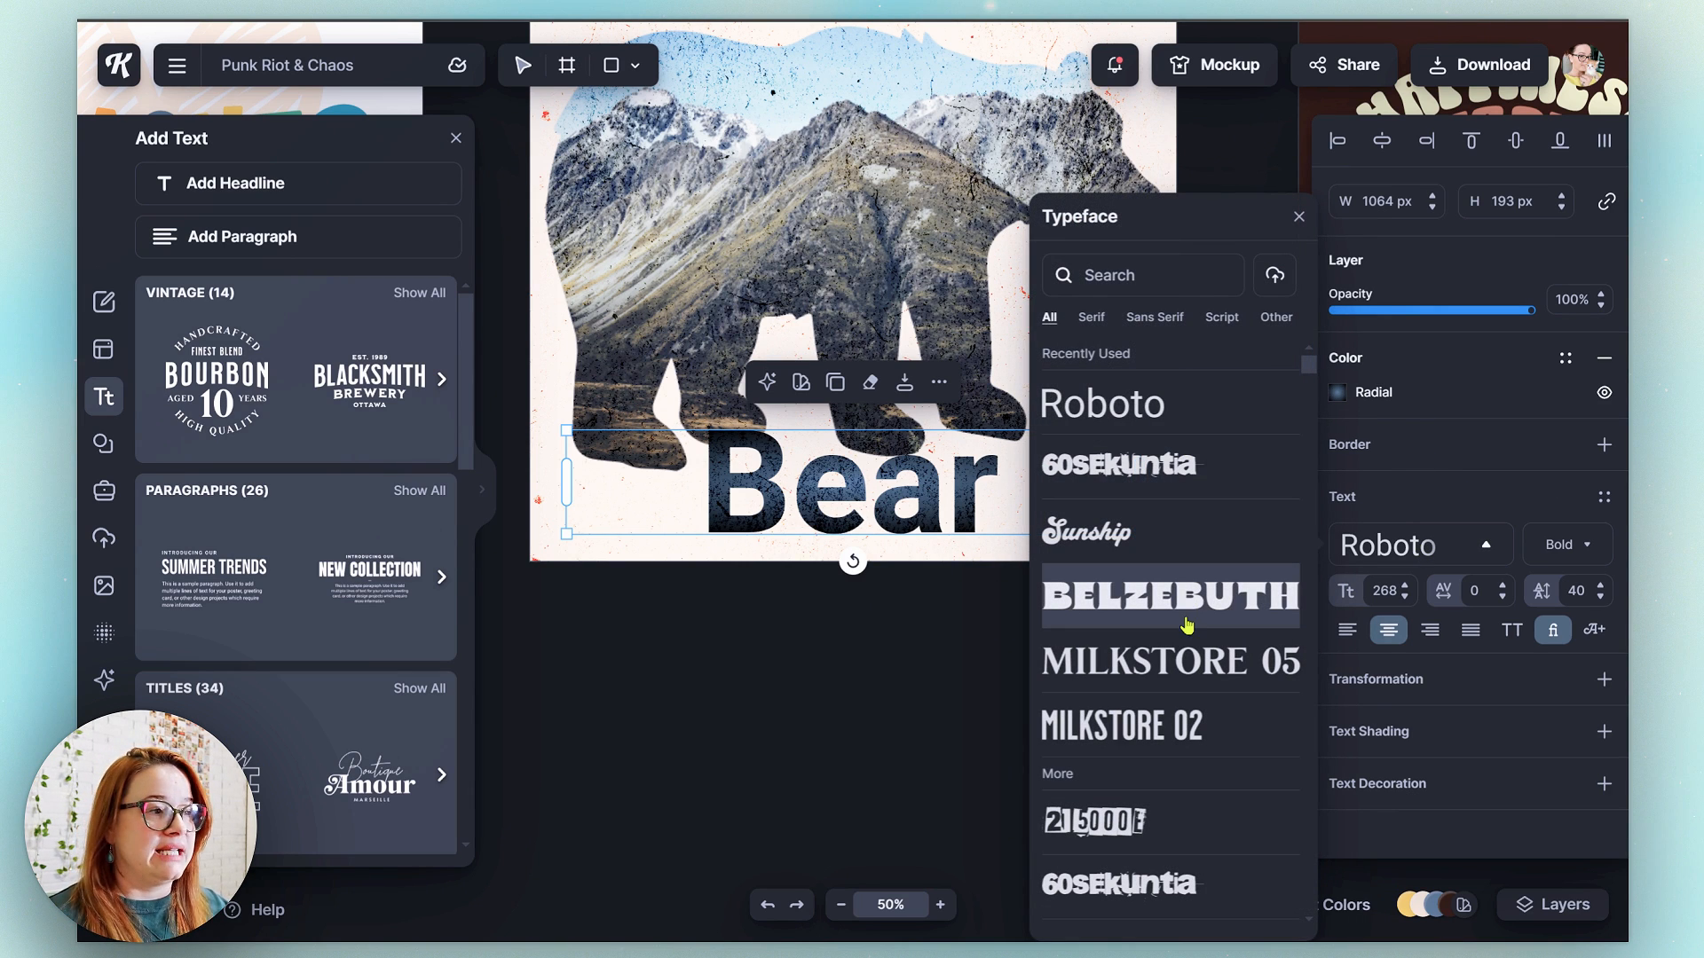
scroll(1186, 621, down, 1)
scroll(1169, 664, down, 2)
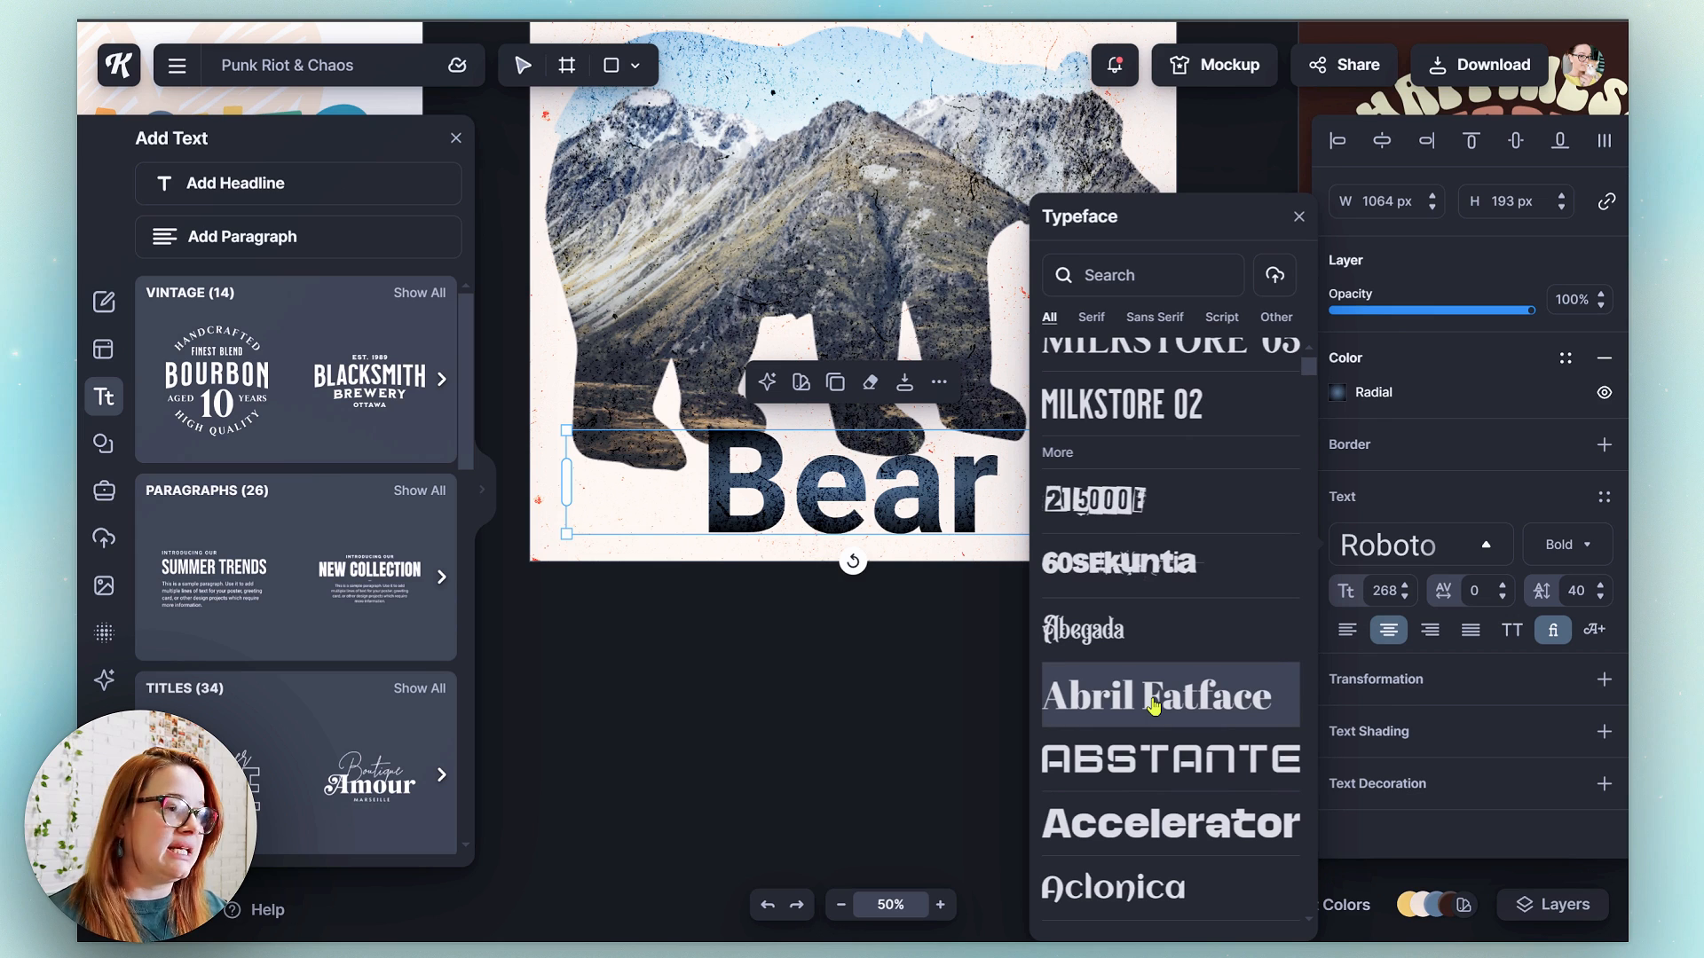
click(1168, 564)
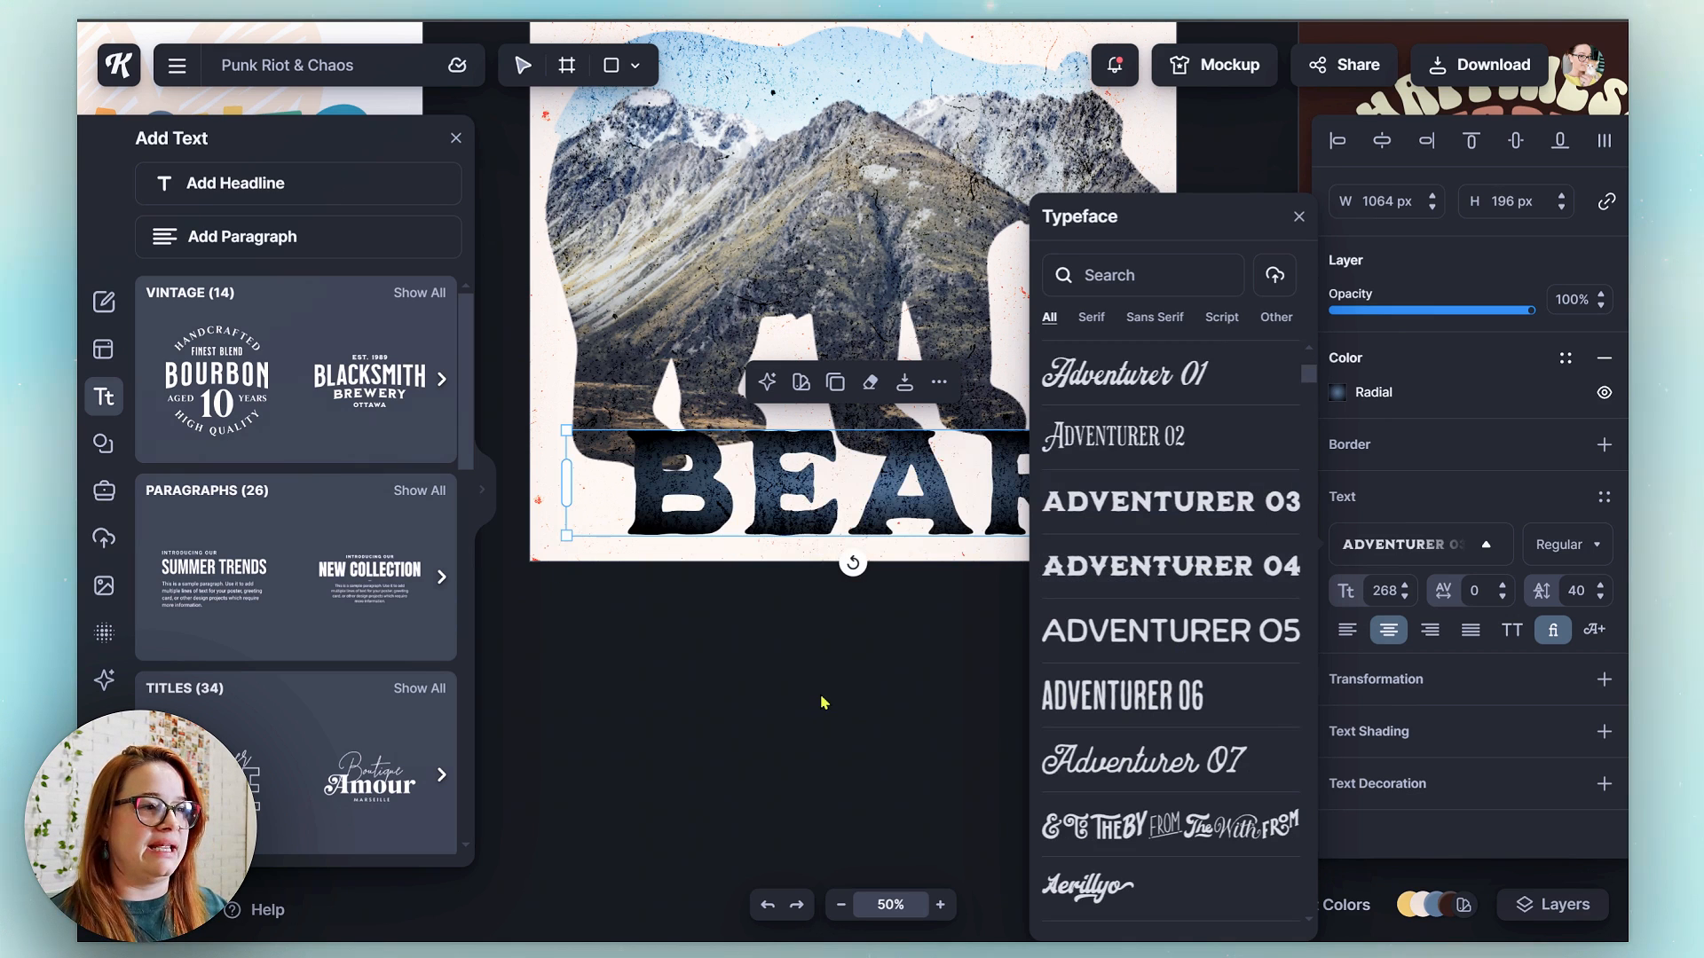
drag(567, 432, 735, 463)
drag(892, 500, 818, 515)
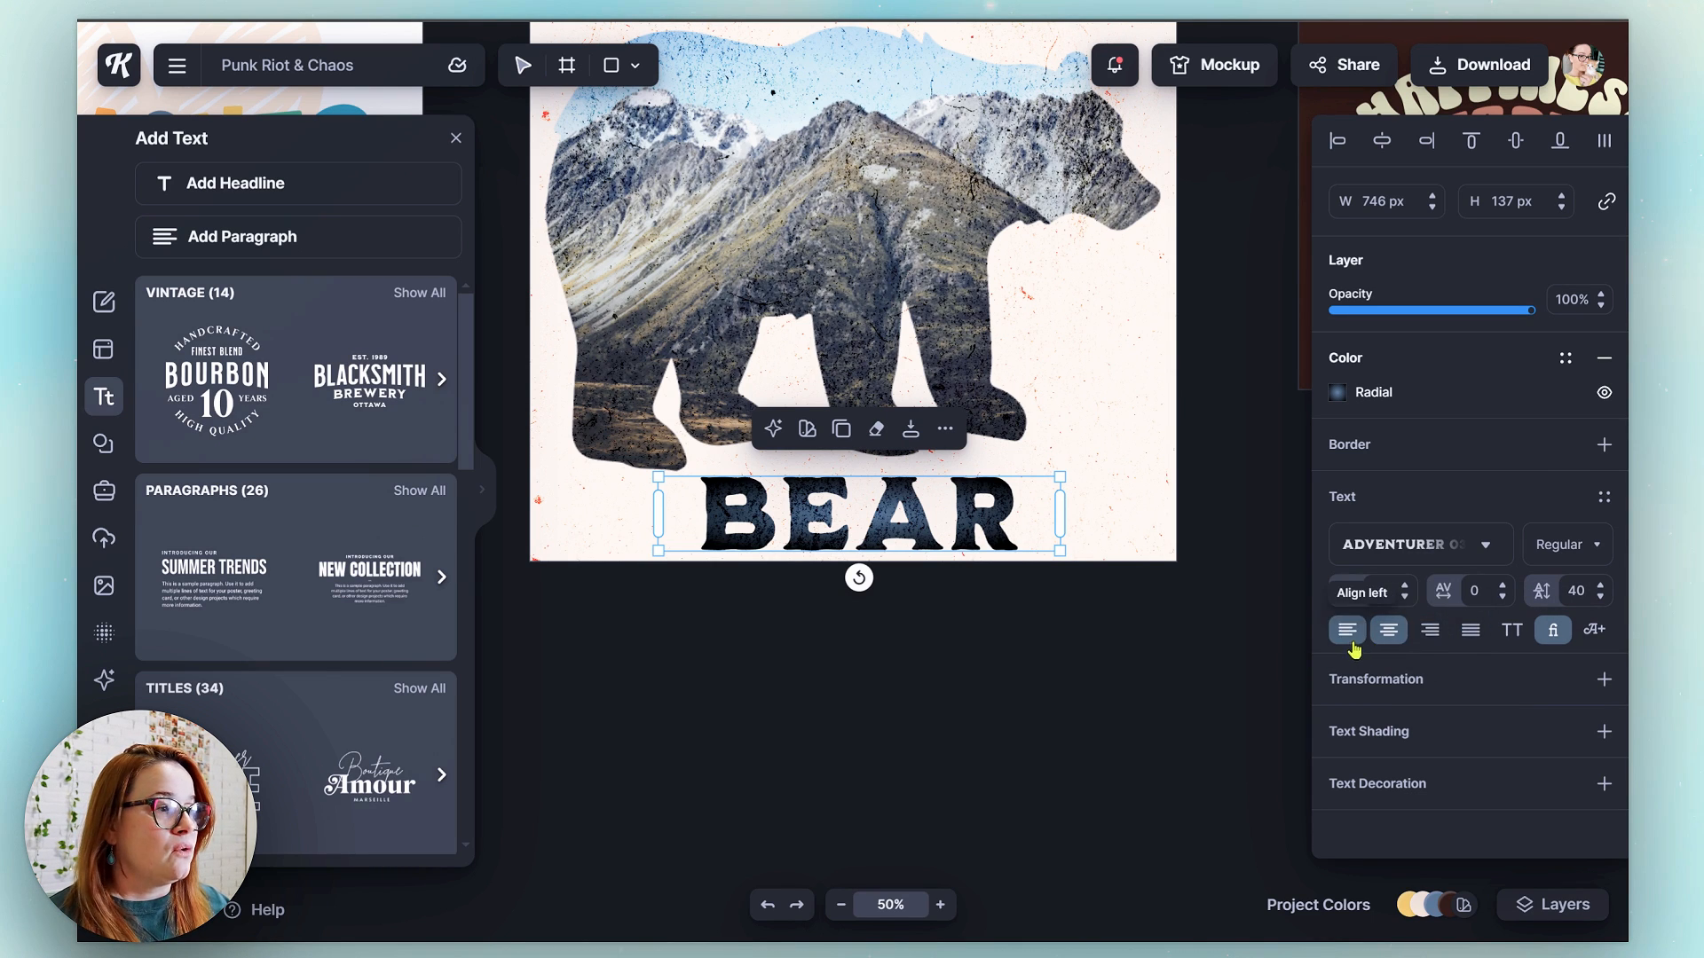
- Look through the Adventurer 03 glyphs available for the headline, including the letters, symbols and accented characters
click(1594, 641)
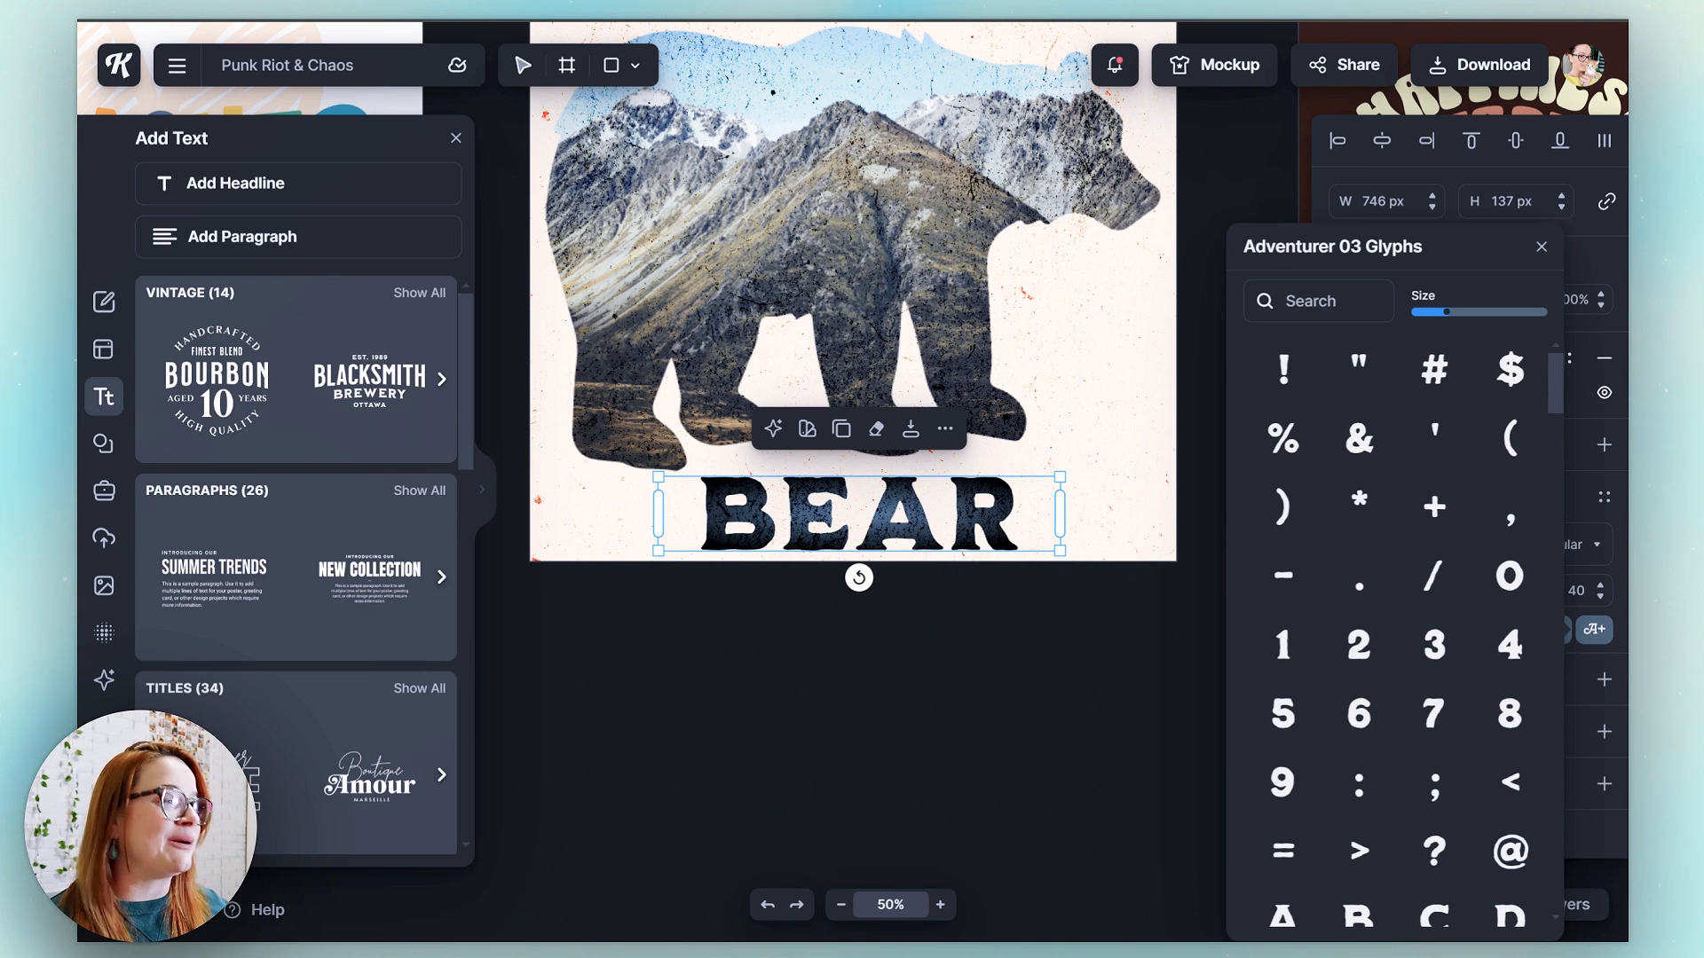
scroll(1514, 647, down, 4)
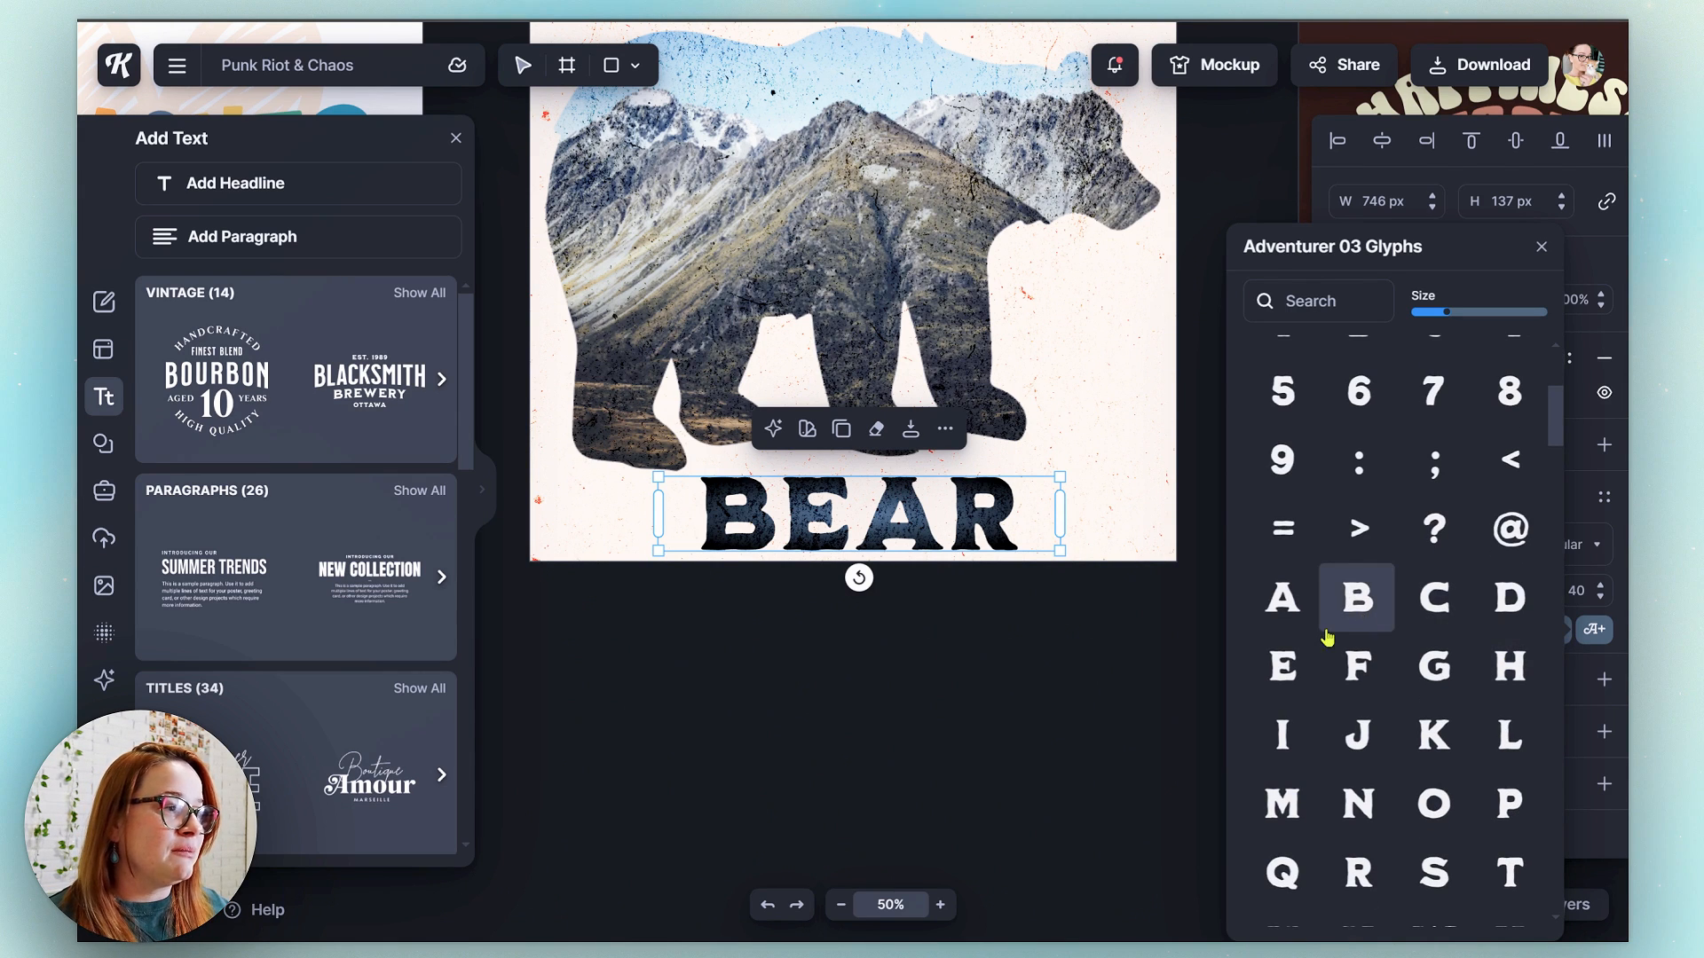
scroll(1359, 647, down, 10)
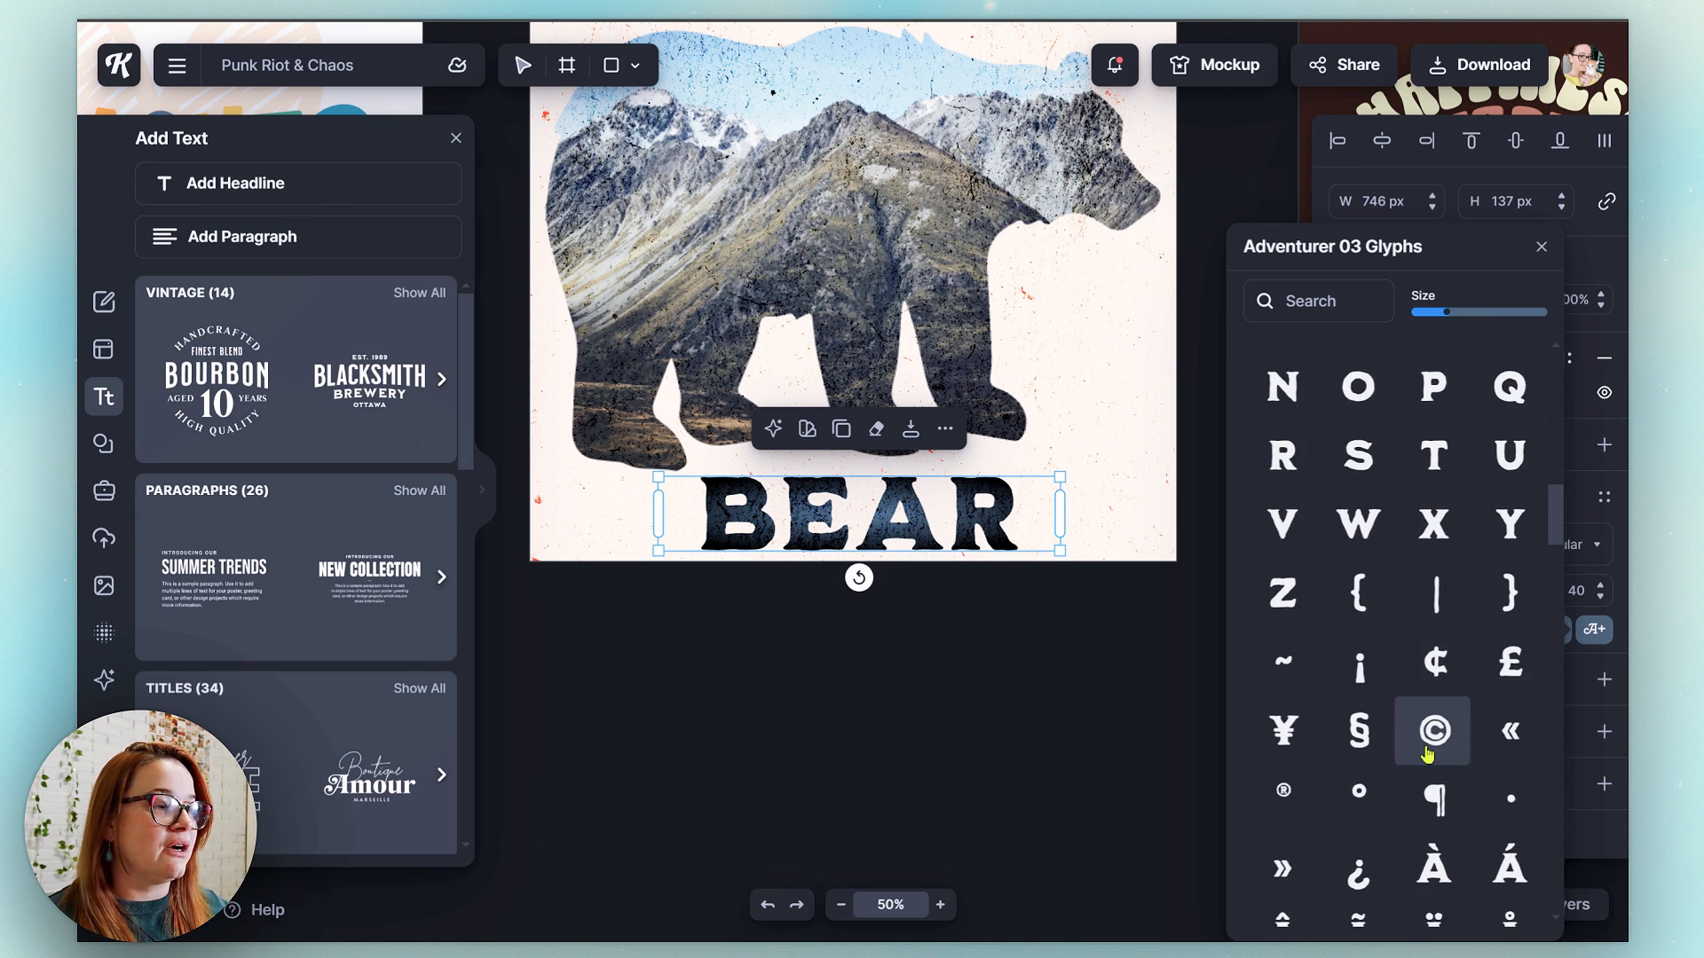
scroll(1428, 755, down, 7)
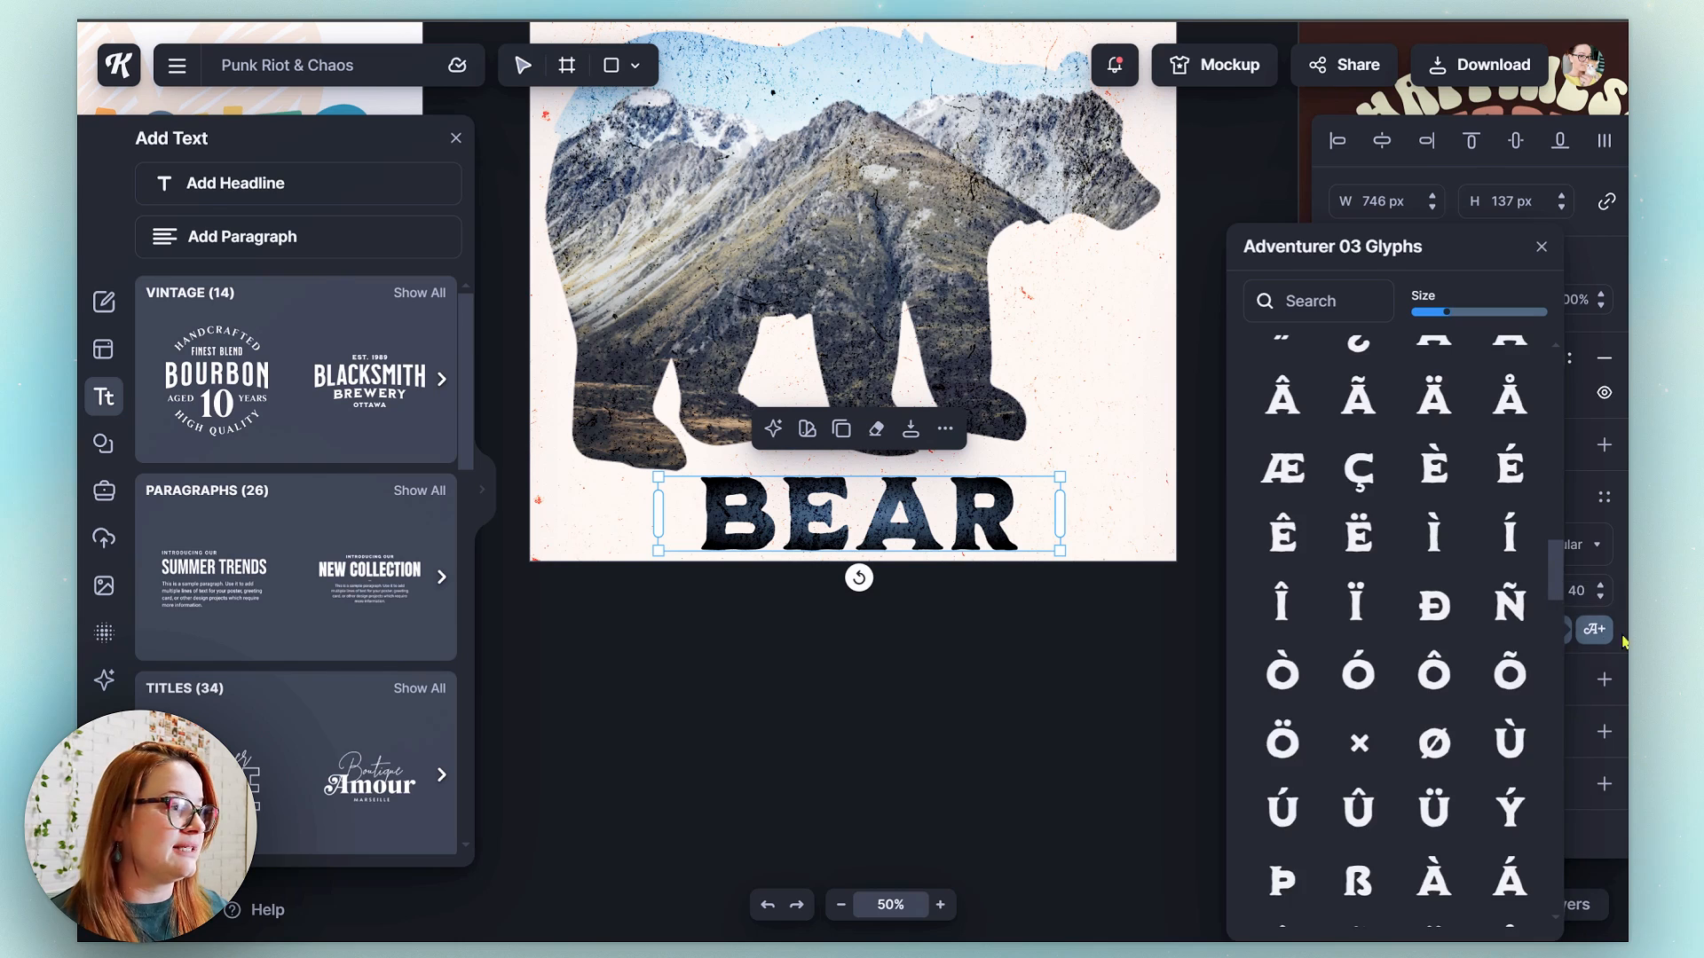
click(1595, 629)
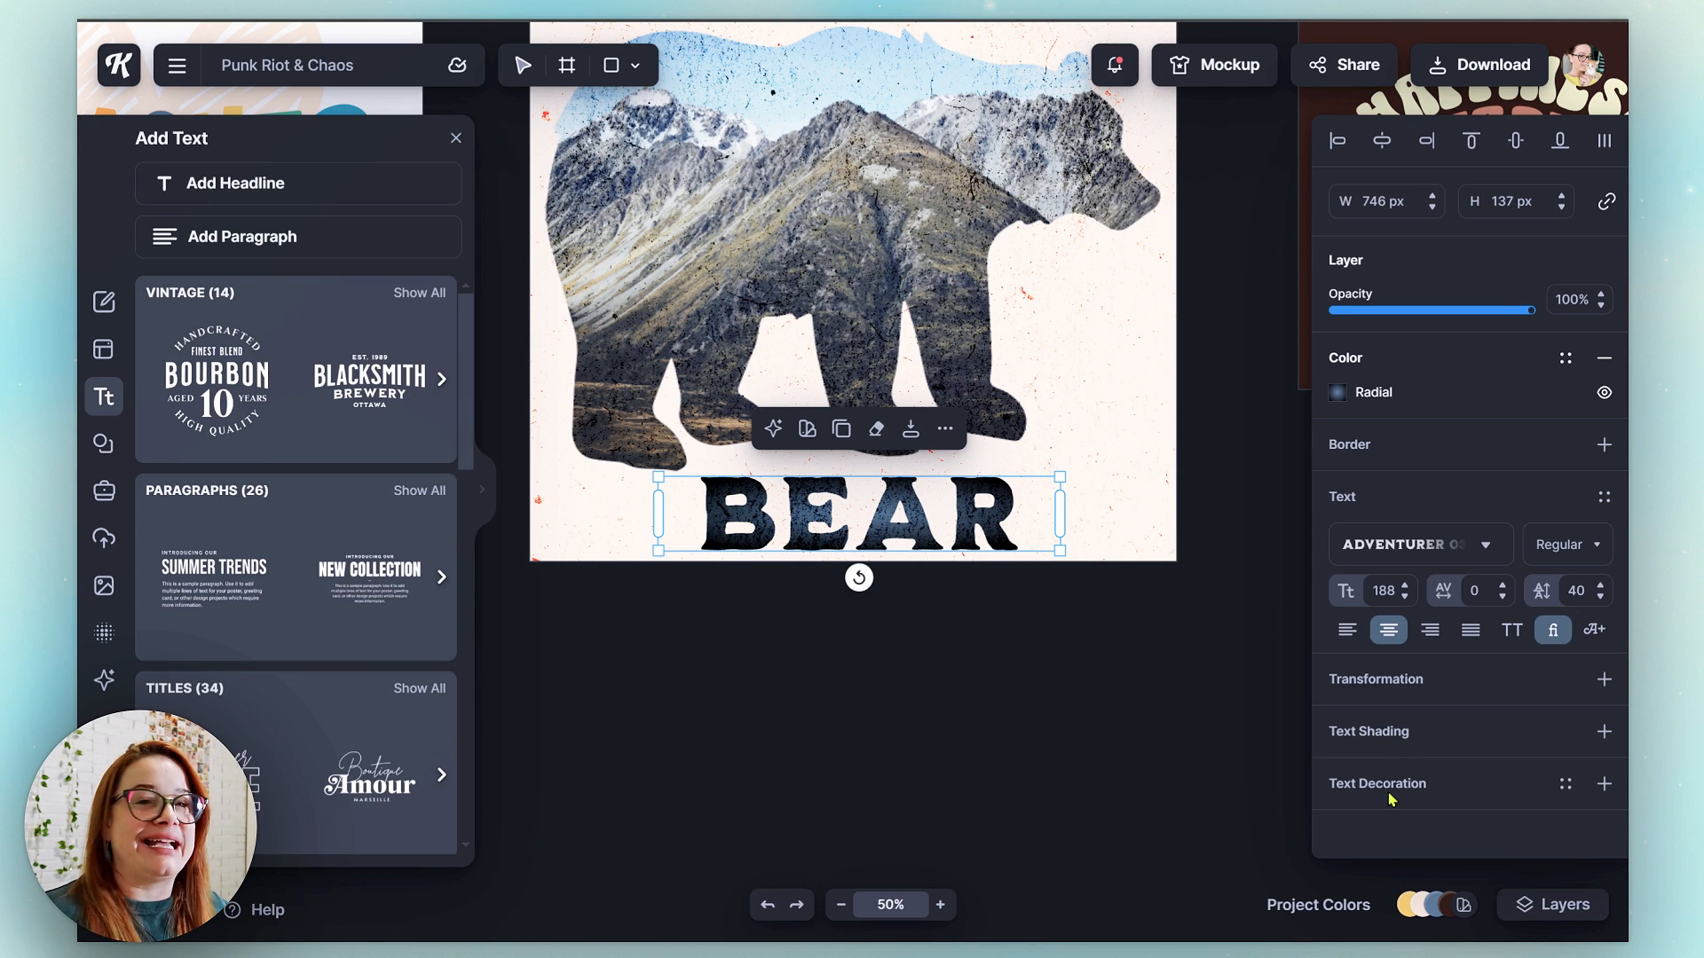
- Try the Custom transformation on the Bear headline, raising the right half of its text path
click(1500, 694)
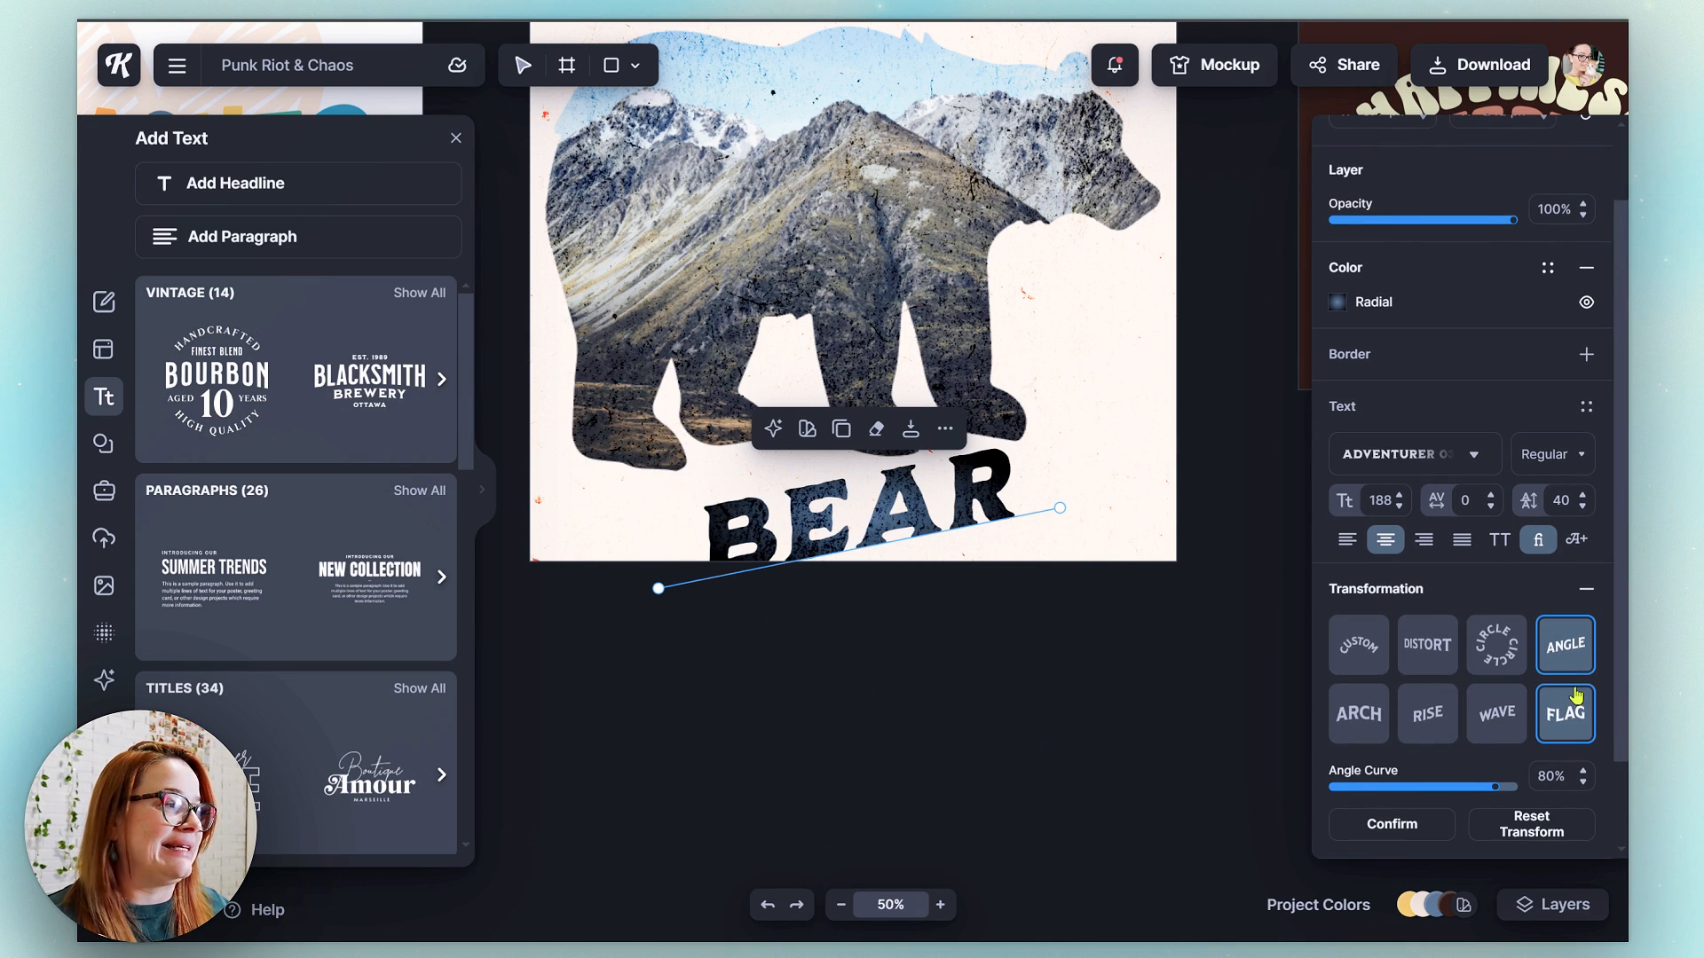
click(1359, 645)
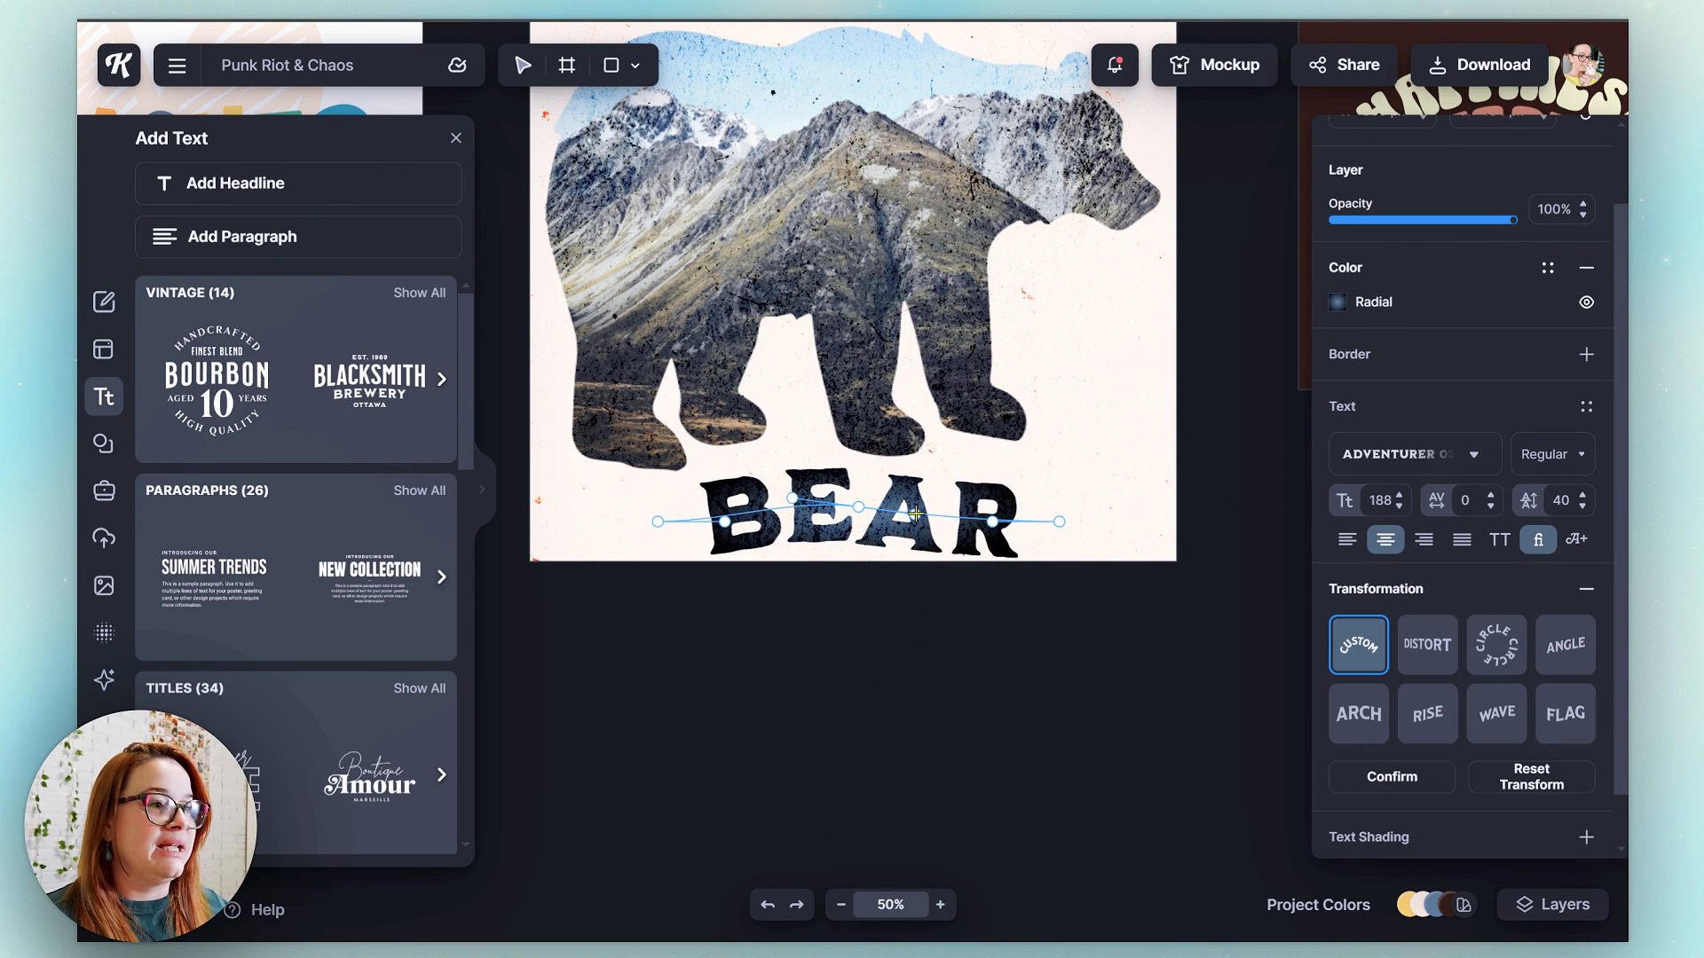
drag(921, 508, 918, 487)
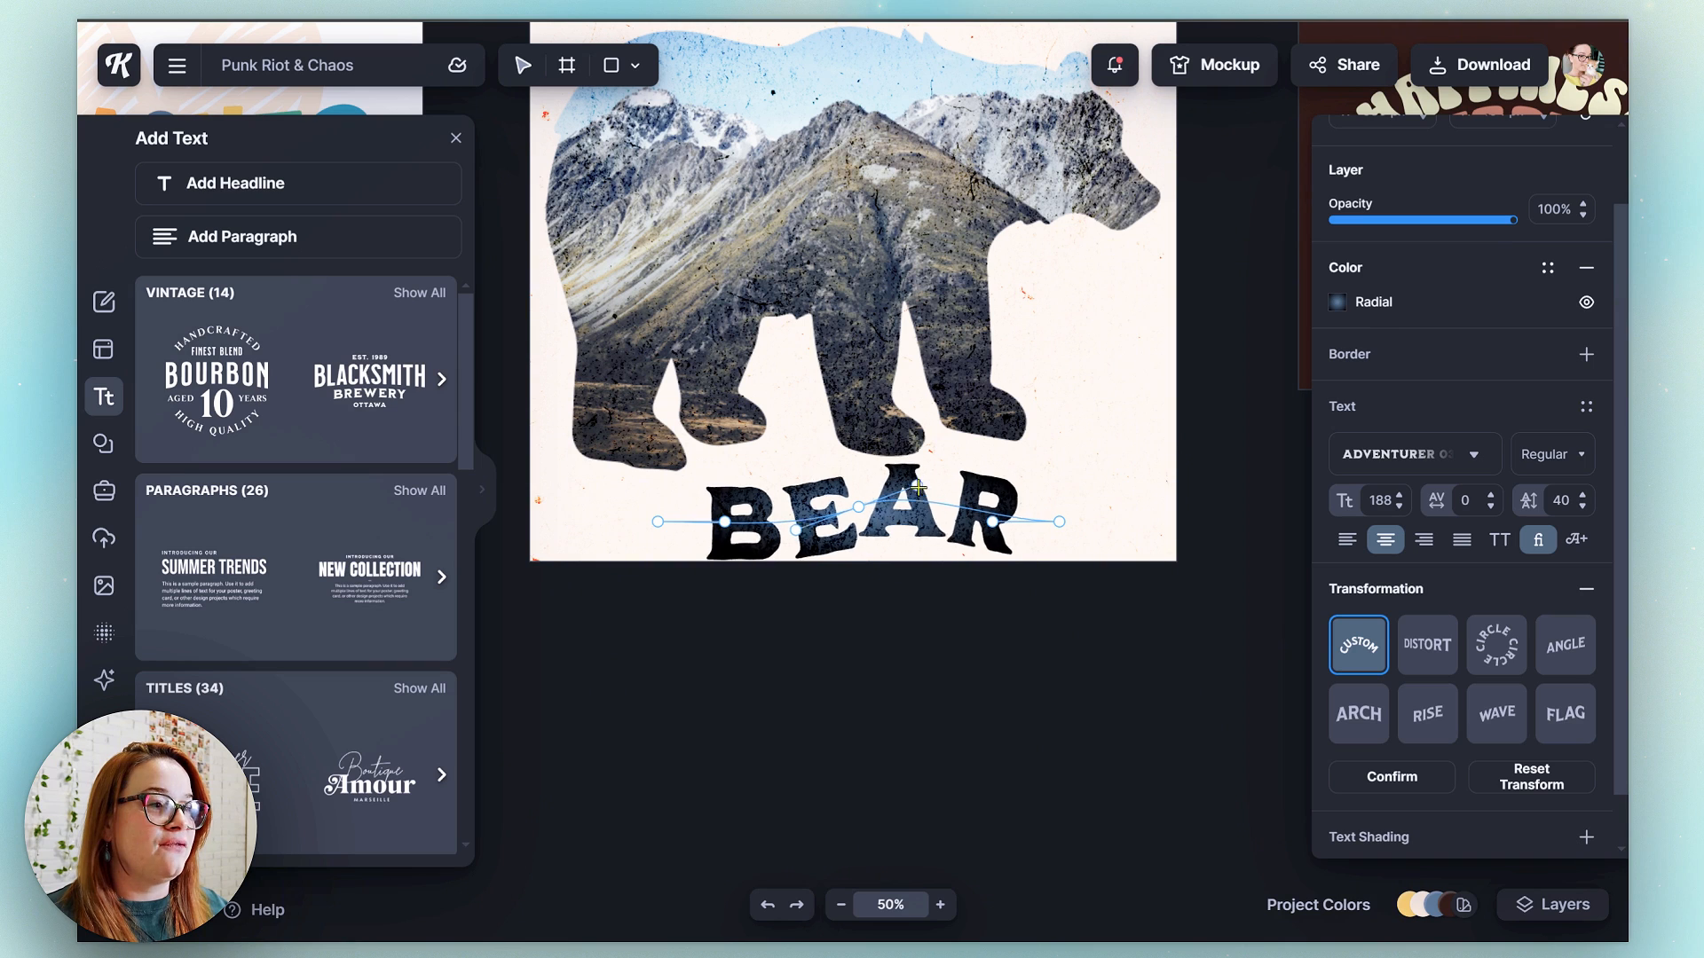
- Try the Distort transformation on the Bear headline, reshaping its upper edge by moving the corner and middle points
click(1427, 645)
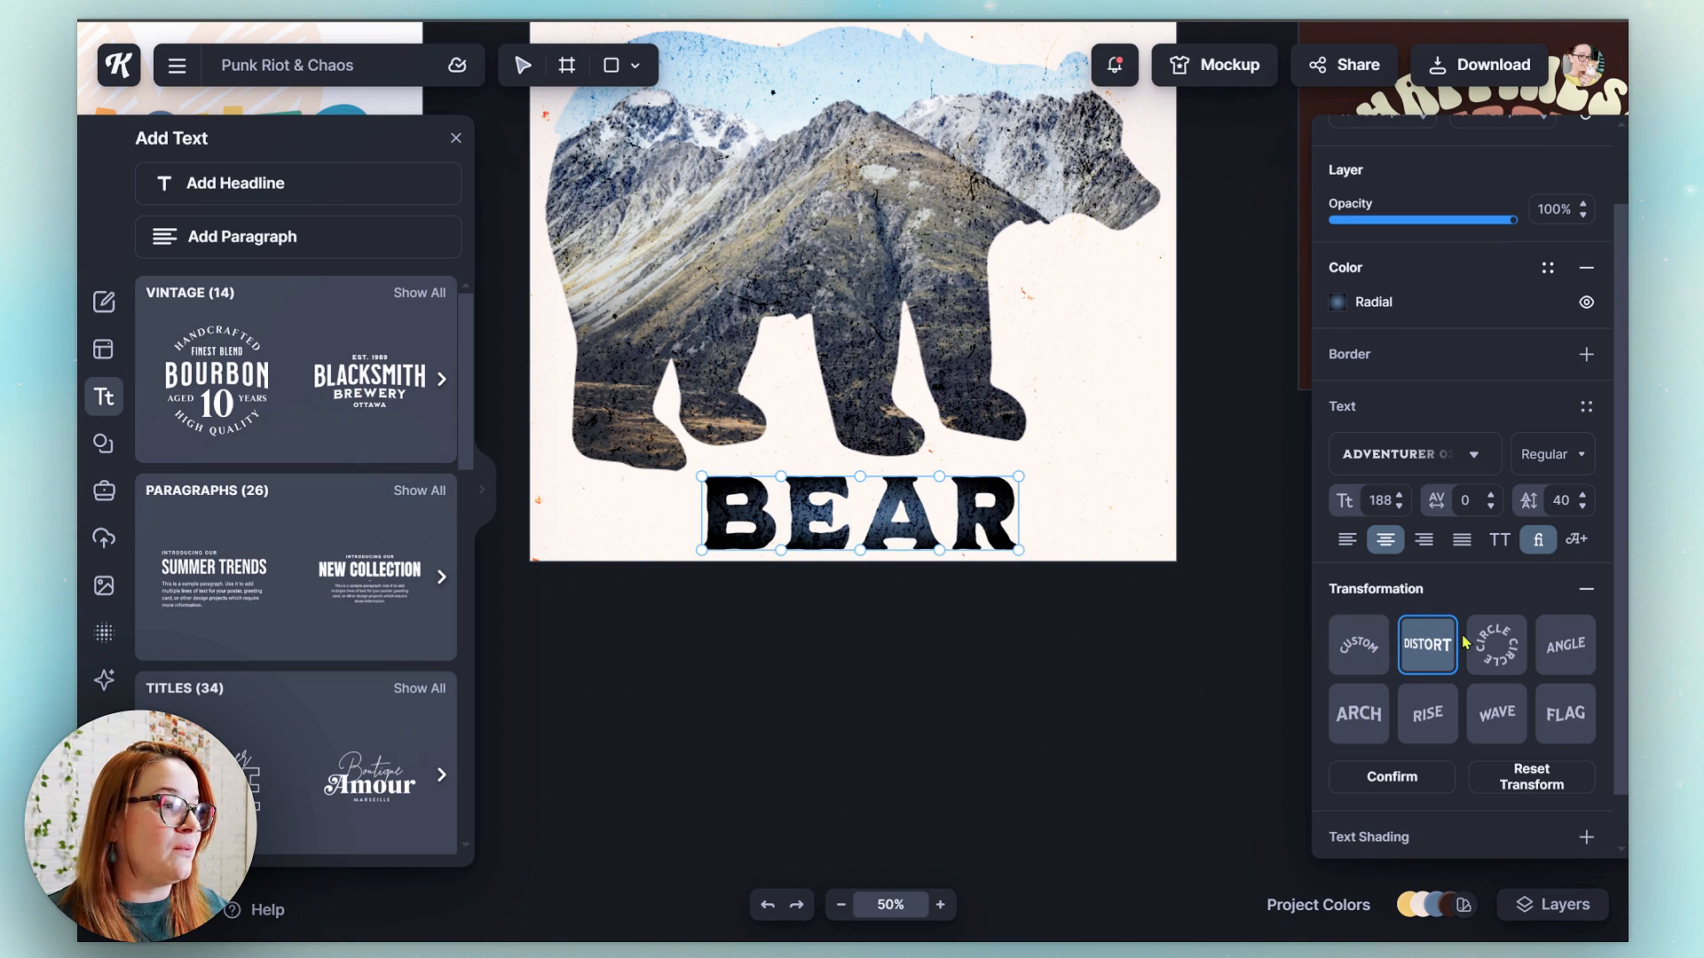
drag(701, 476, 699, 437)
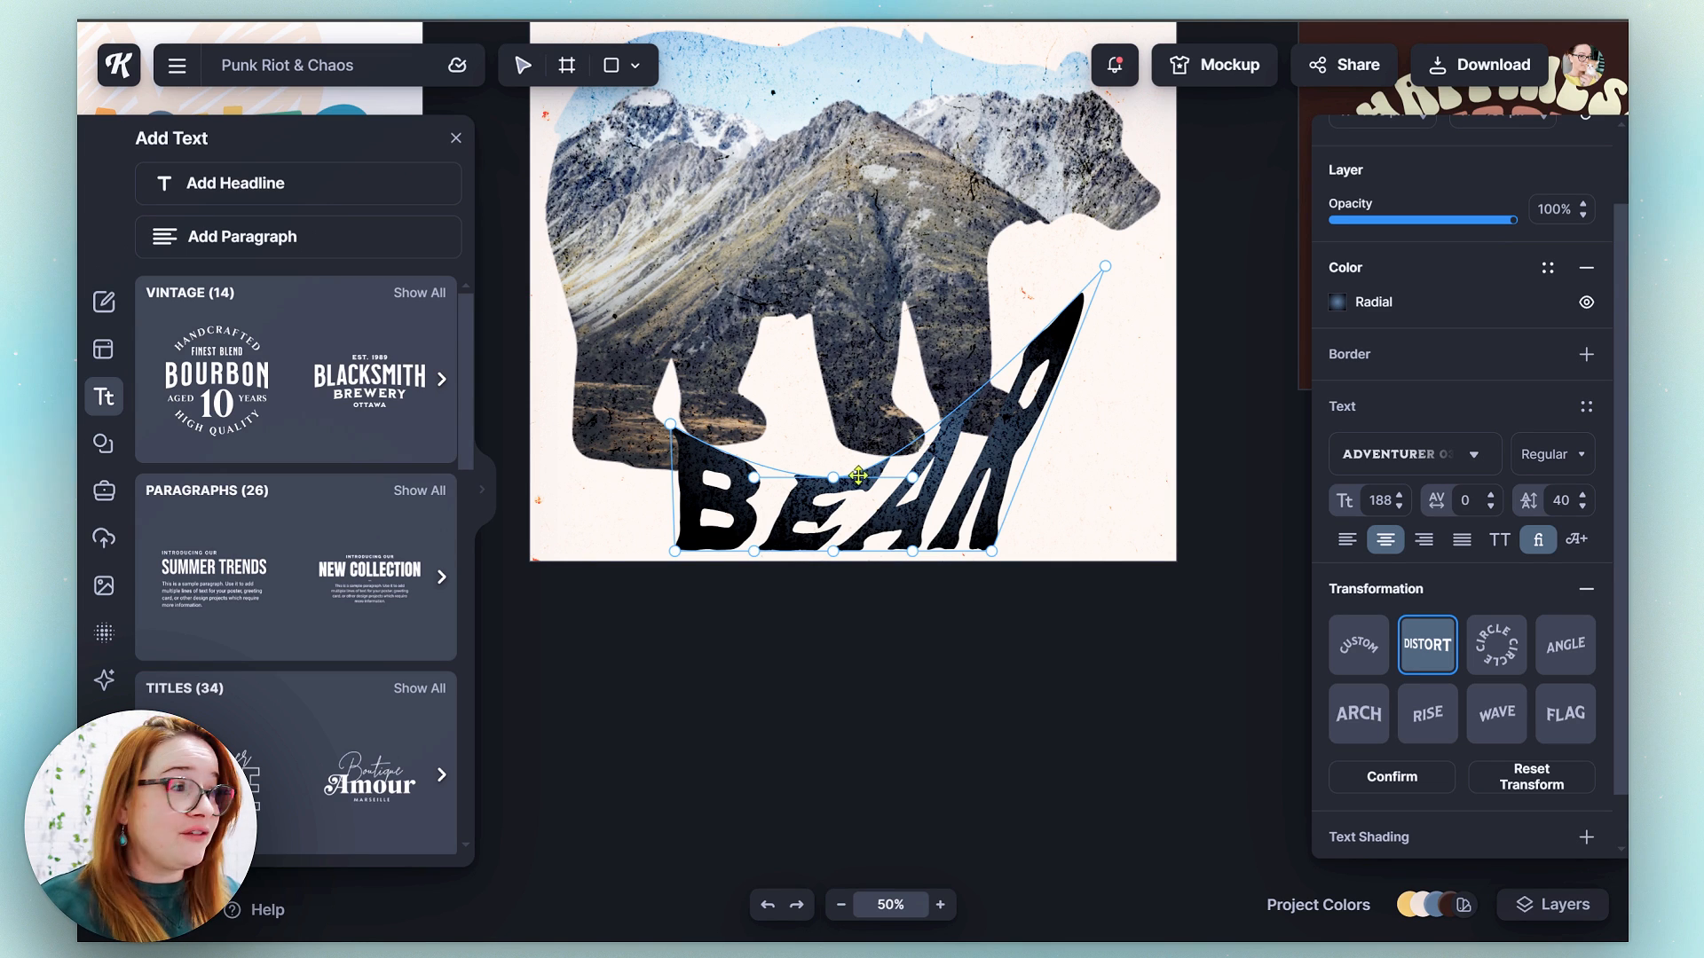
mouse_move(832, 477)
mouse_down()
mouse_move(830, 416)
mouse_move(830, 446)
mouse_up()
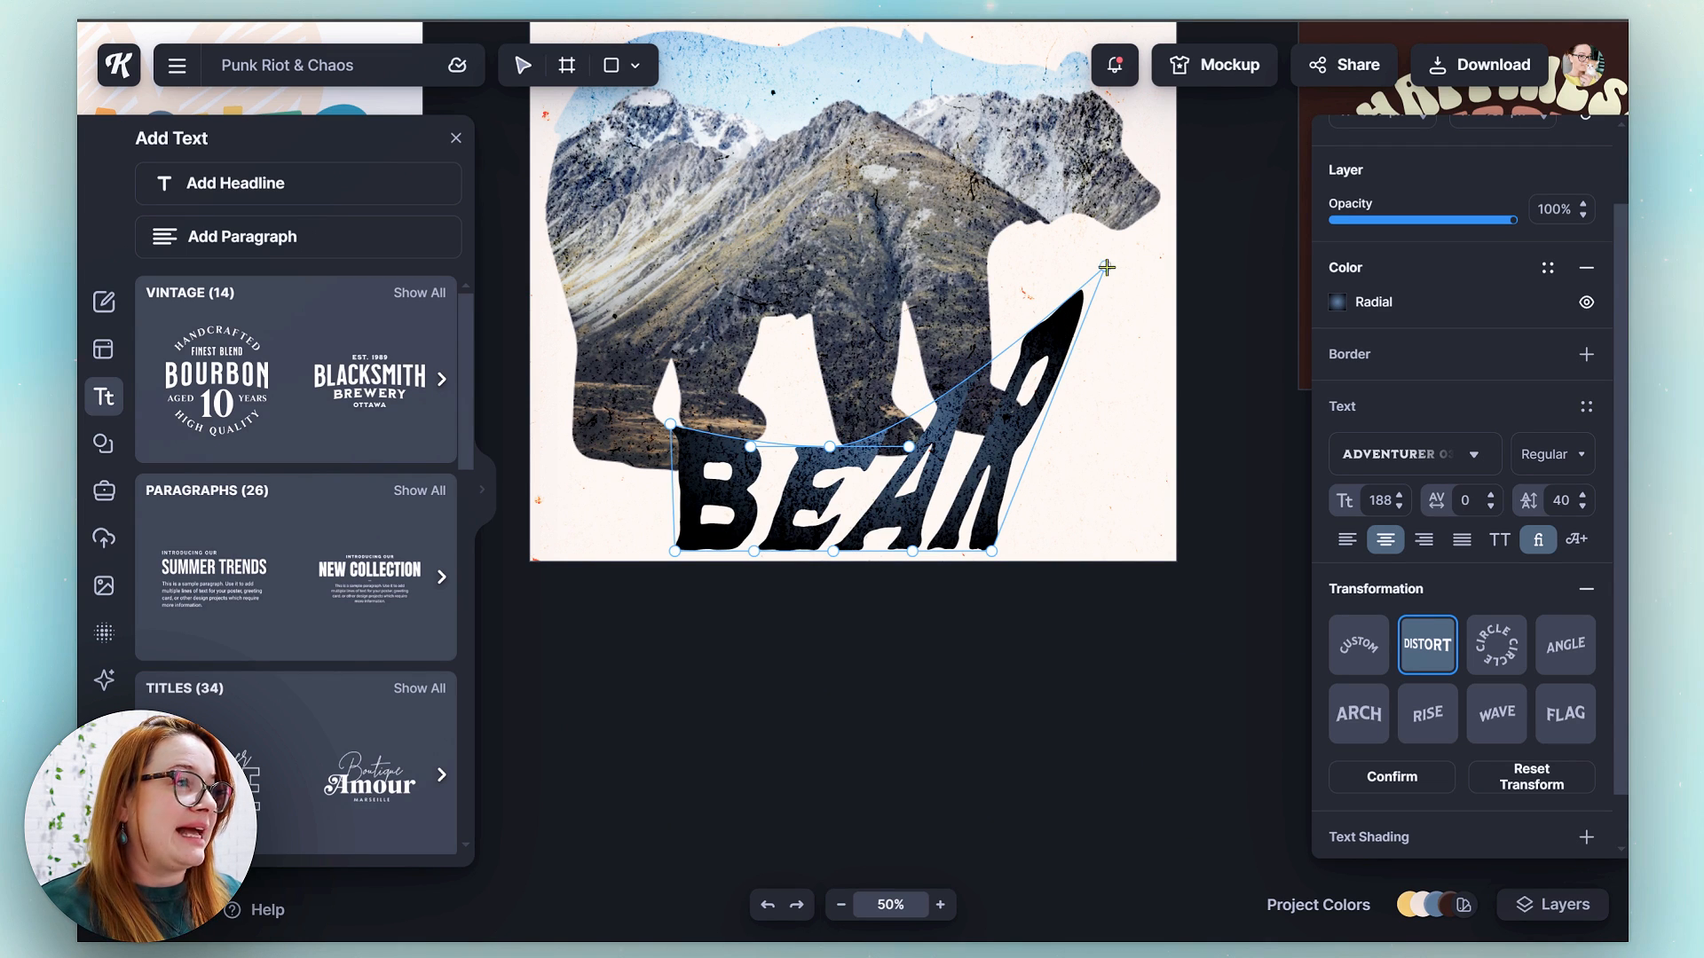
drag(1105, 266, 1012, 463)
- Try the Circle, Angle, Arch, Rise, Wave and Flag transformations on the Bear headline
click(1487, 642)
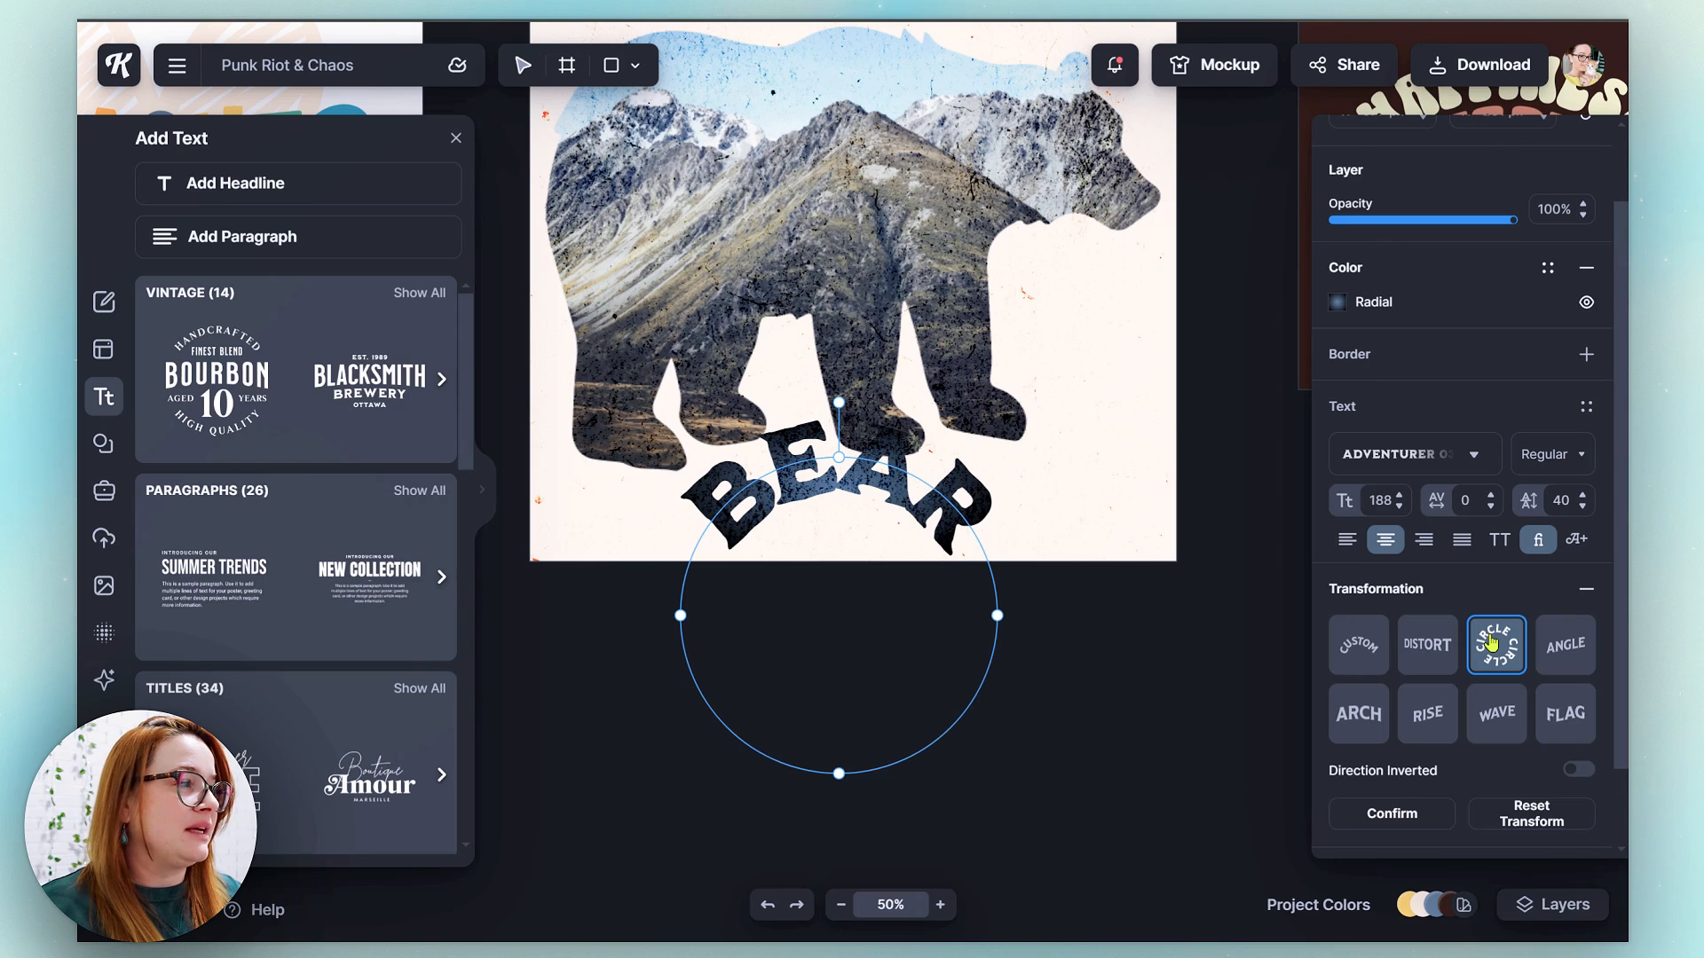
click(1561, 649)
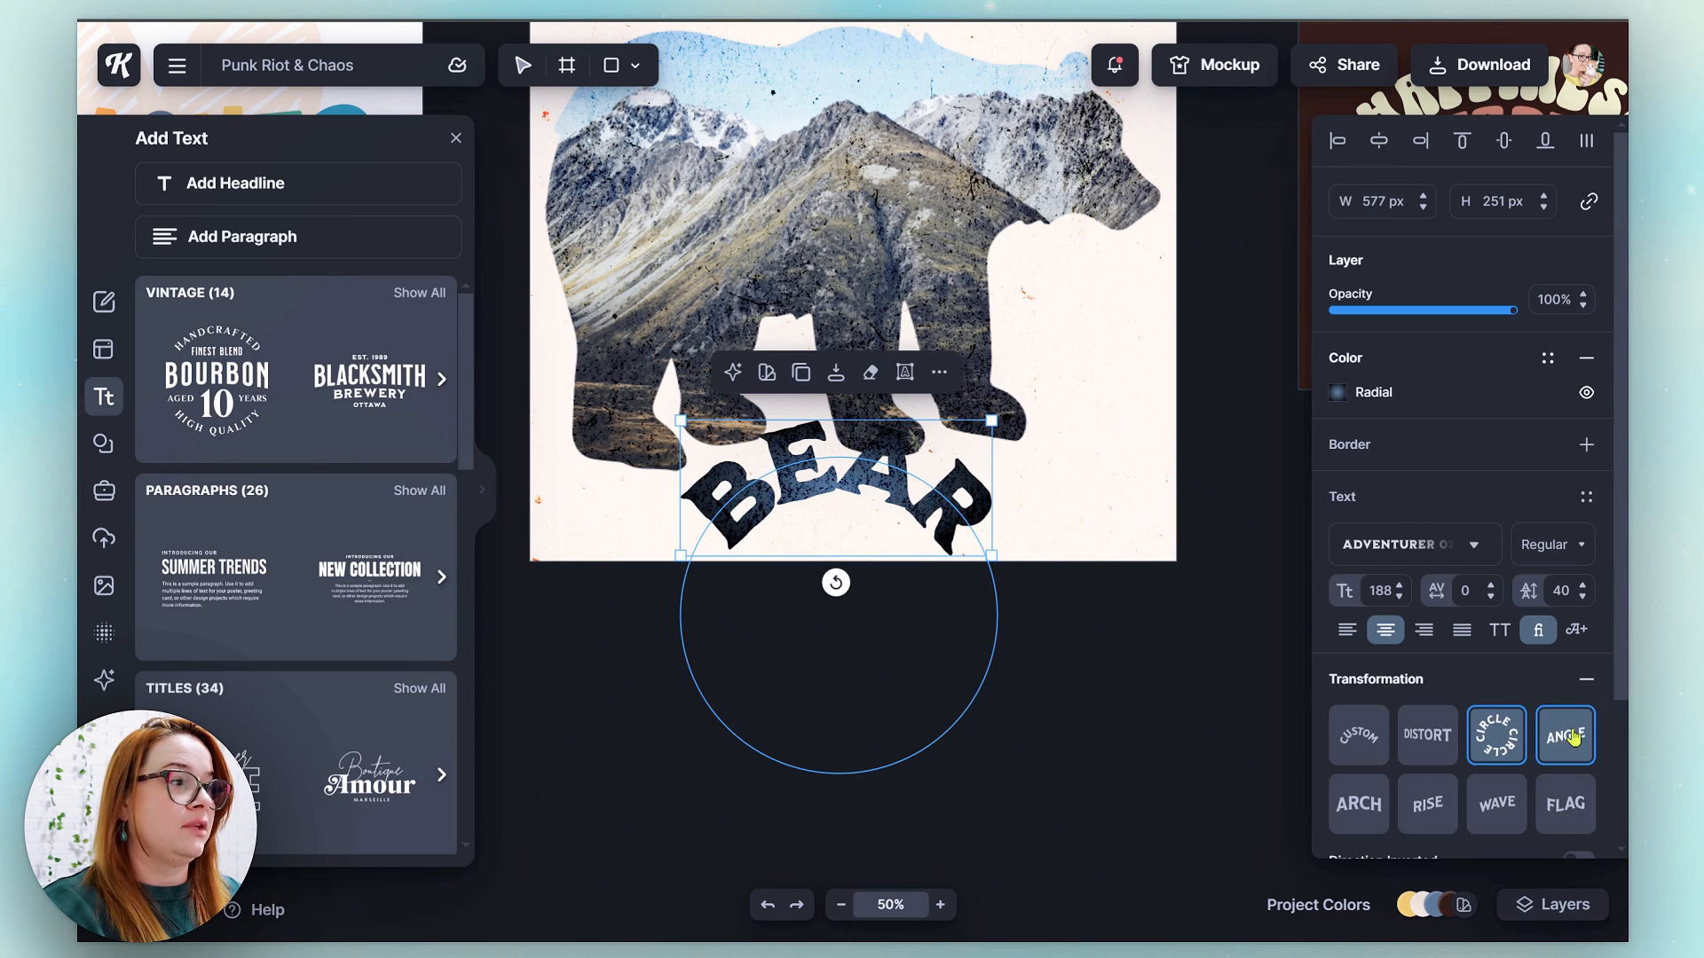
click(1555, 746)
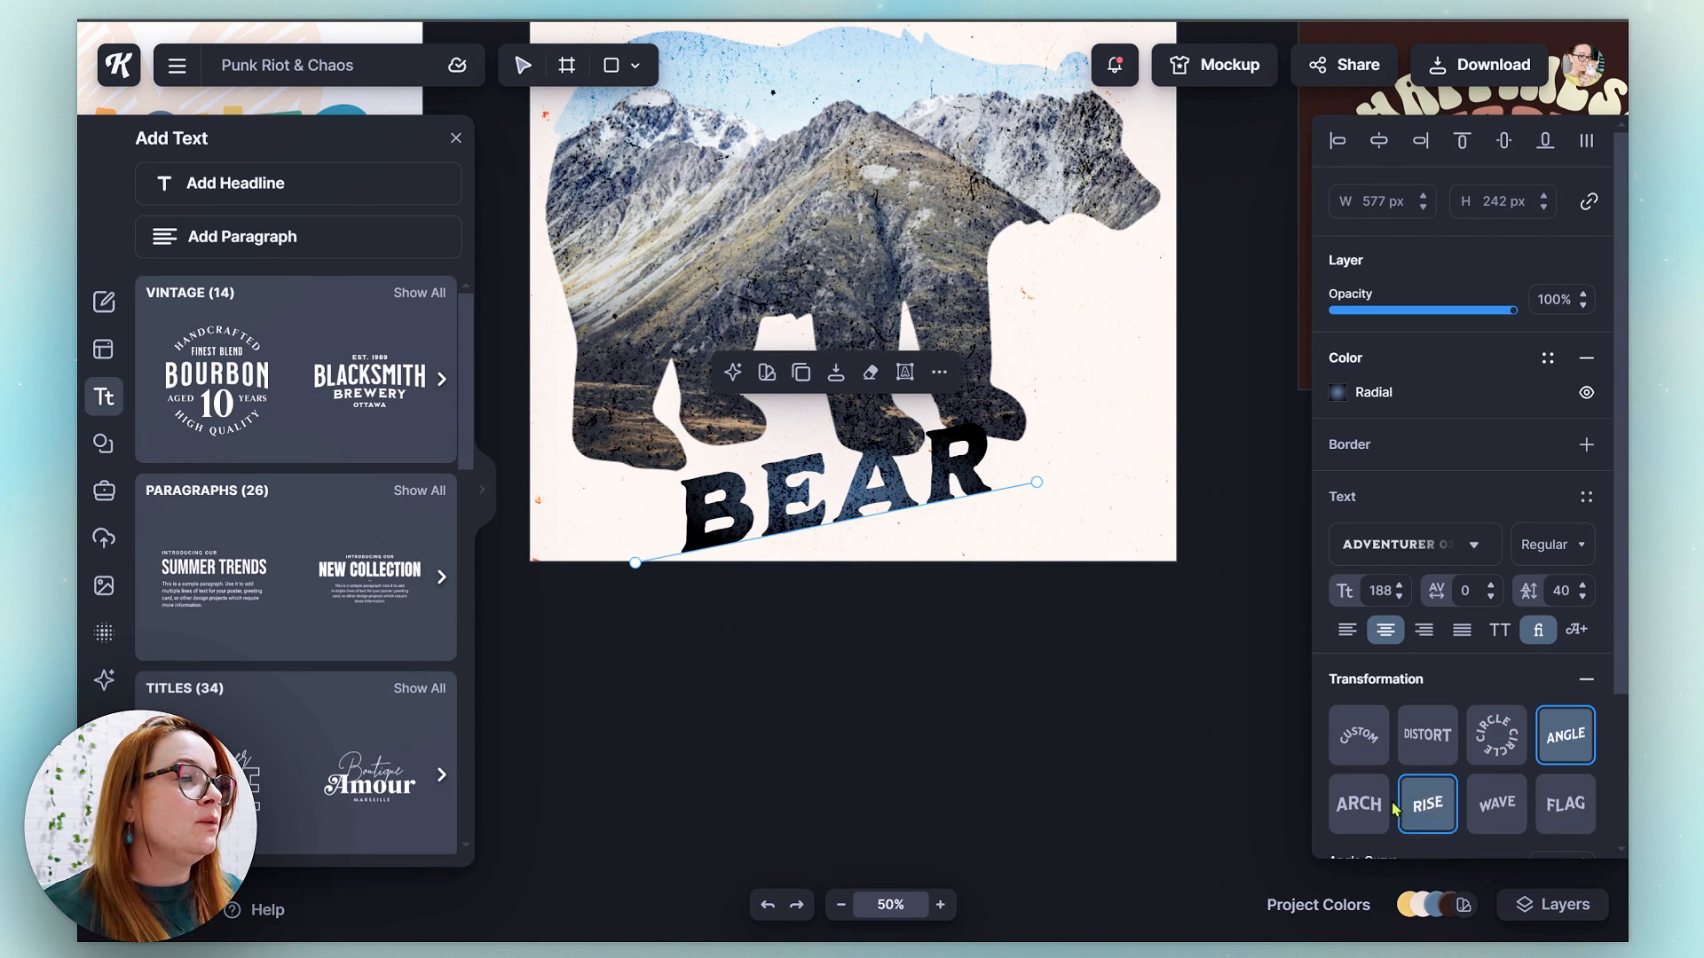
click(1359, 809)
click(1426, 811)
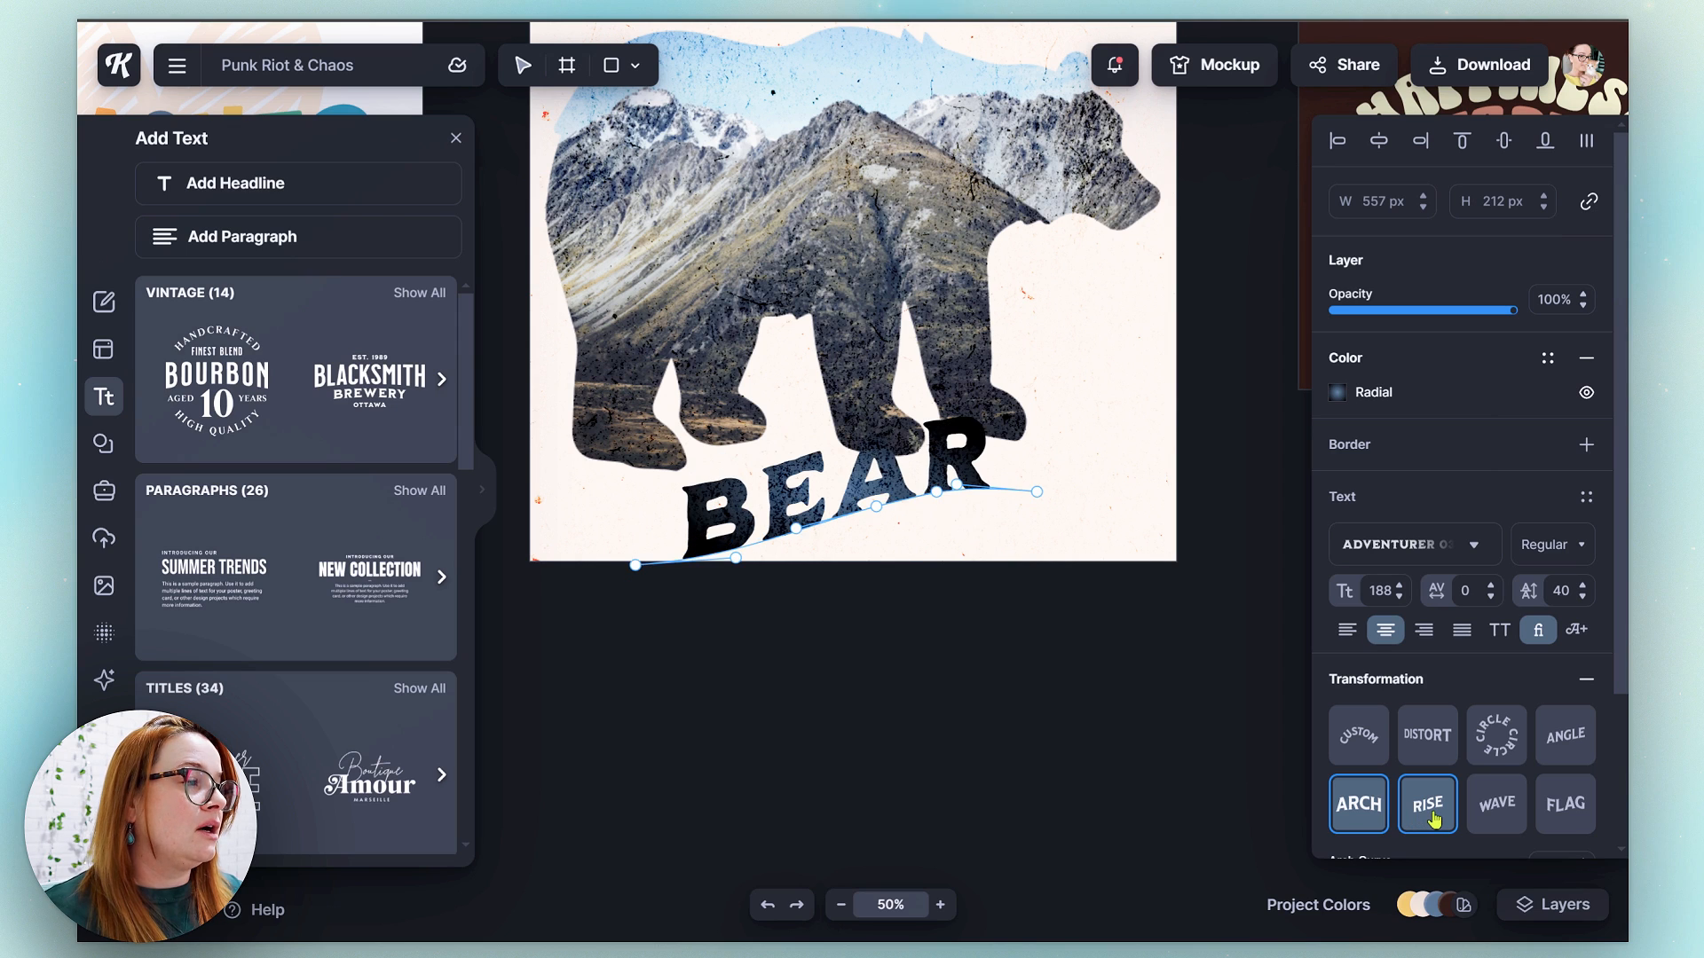
click(1496, 804)
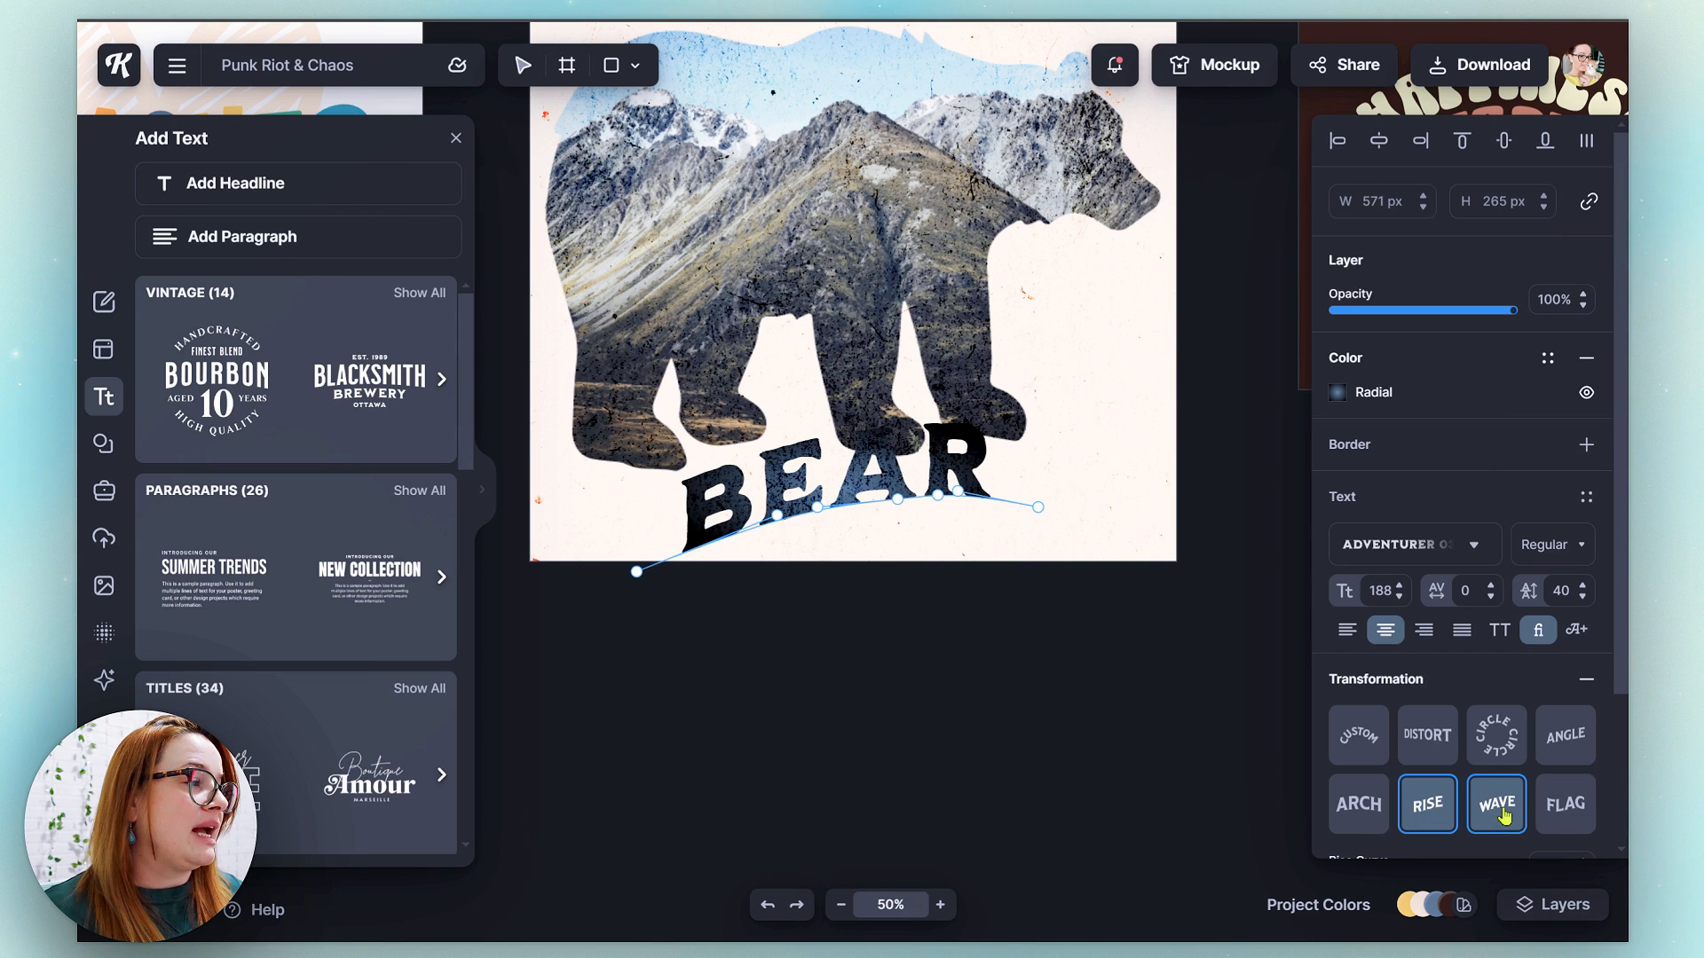
click(1561, 810)
drag(1500, 688, 1405, 687)
mouse_move(956, 534)
mouse_down()
mouse_move(998, 601)
mouse_move(967, 527)
mouse_up()
click(1518, 719)
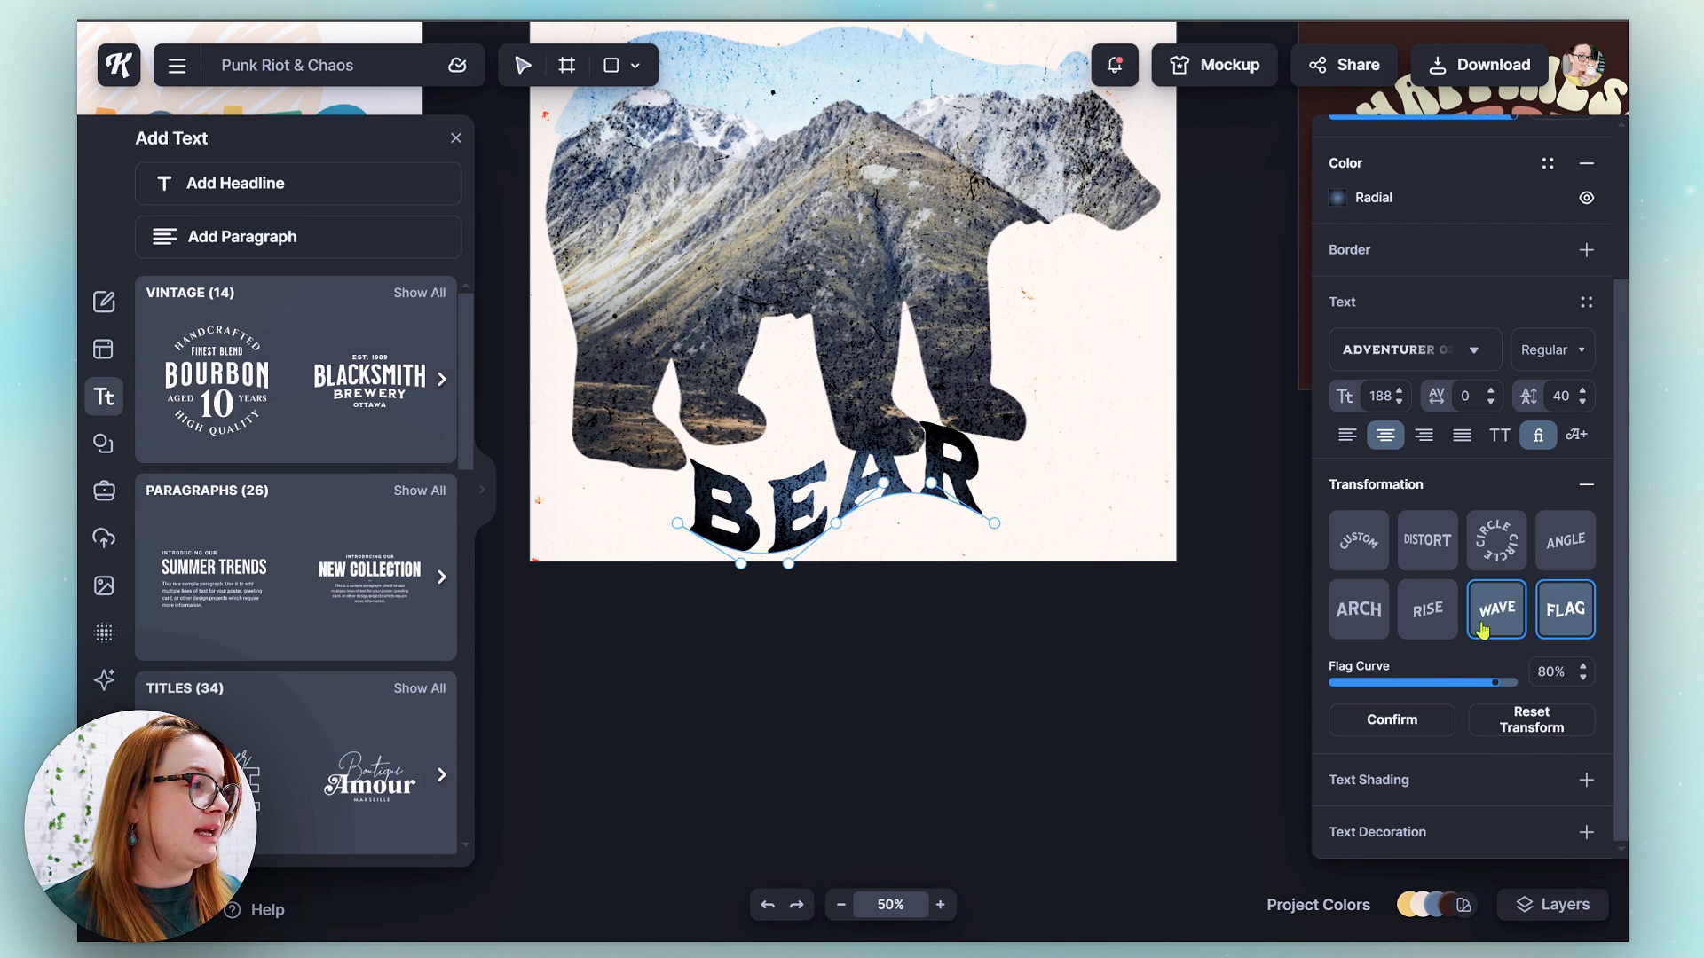
- Try the Arch transformation on the Bear headline, and settle on an unaltered Distort shape
click(1371, 558)
click(1355, 665)
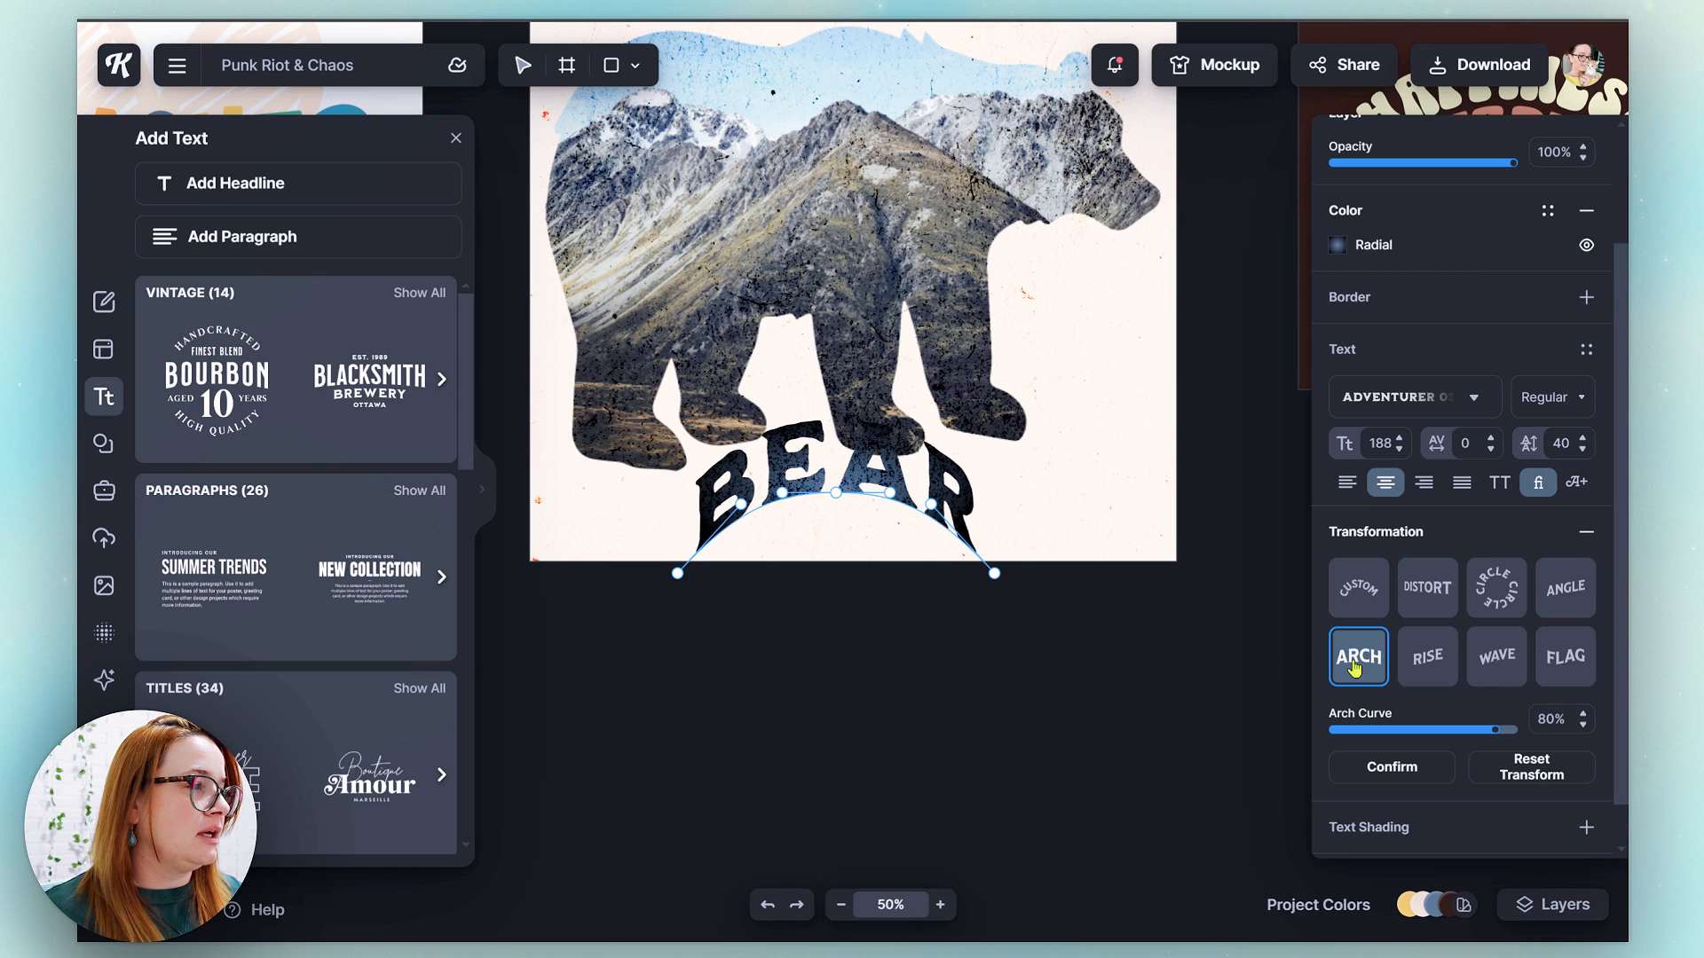
click(1427, 589)
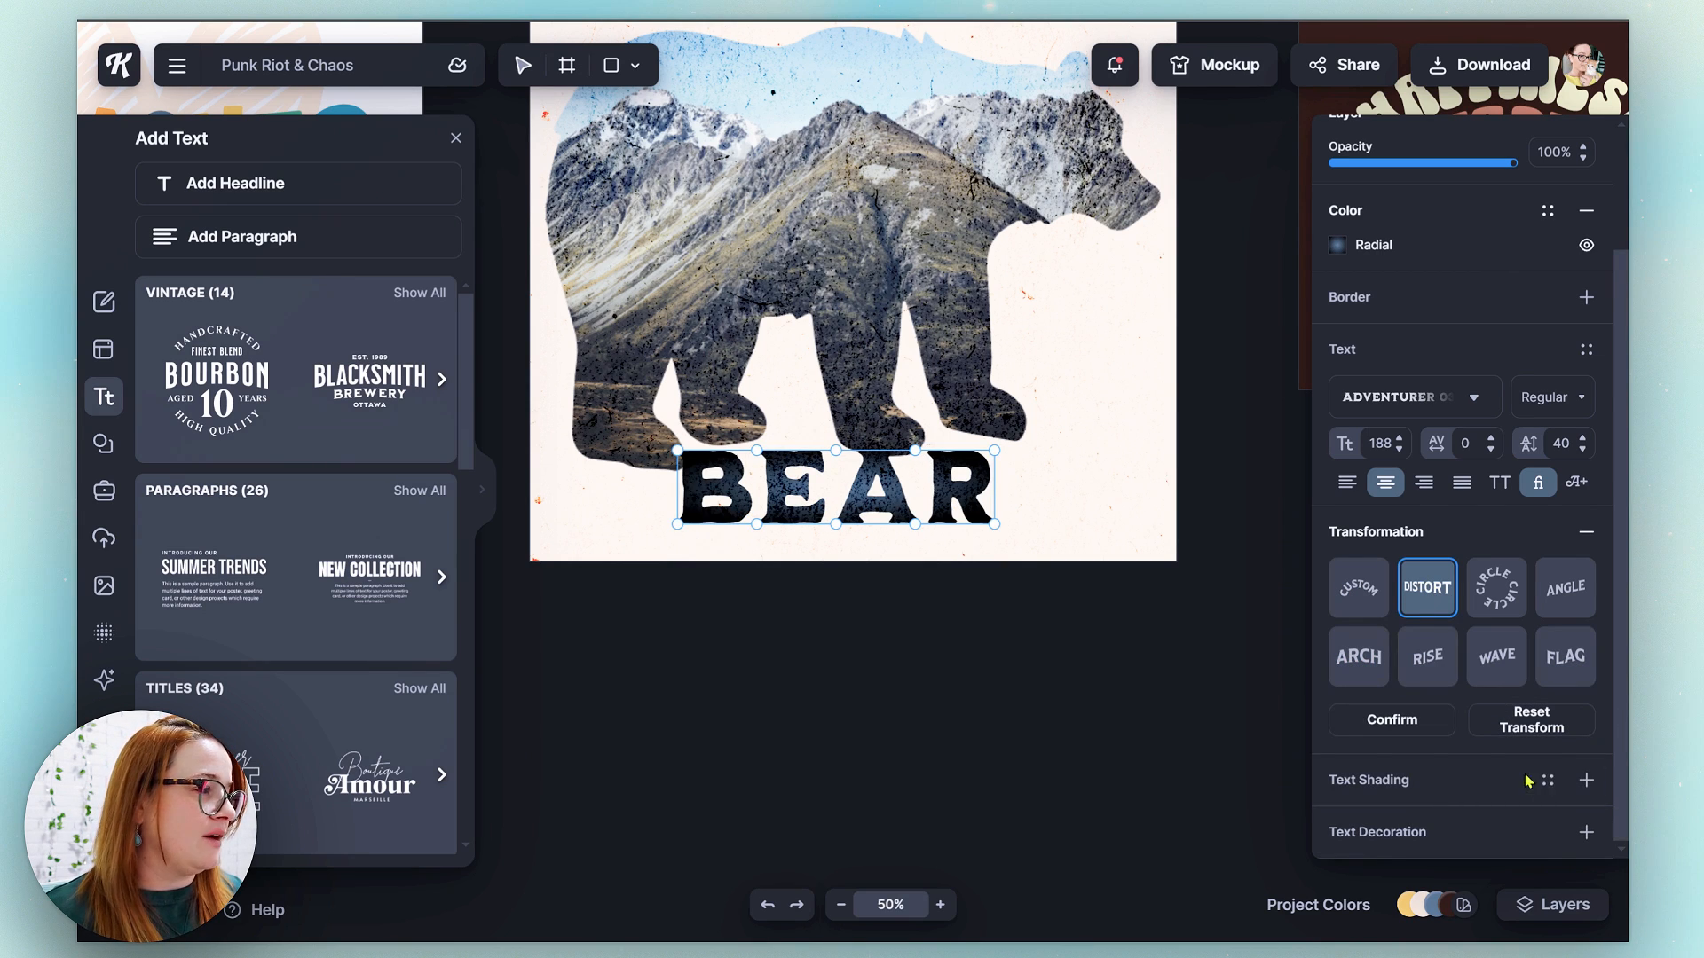
- Add soft 727272 text shading to the Bear headline with offset 7, angle -94° and blur 64
click(1586, 780)
scroll(1576, 772, down, 3)
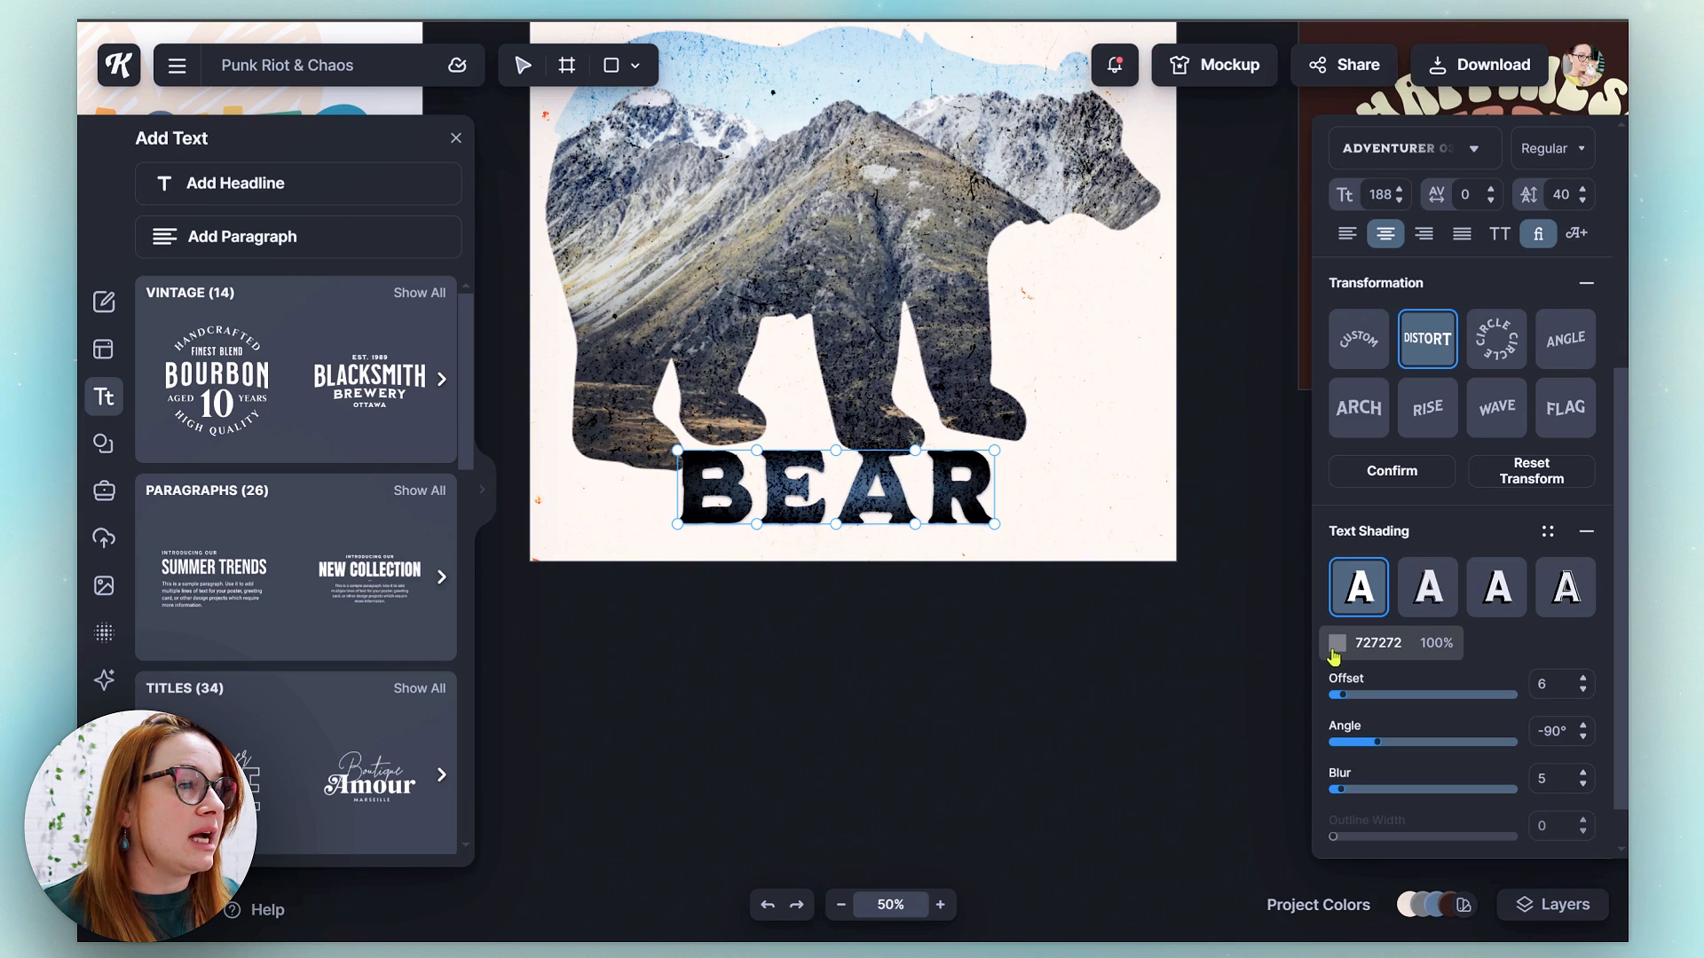
drag(1342, 695, 1448, 789)
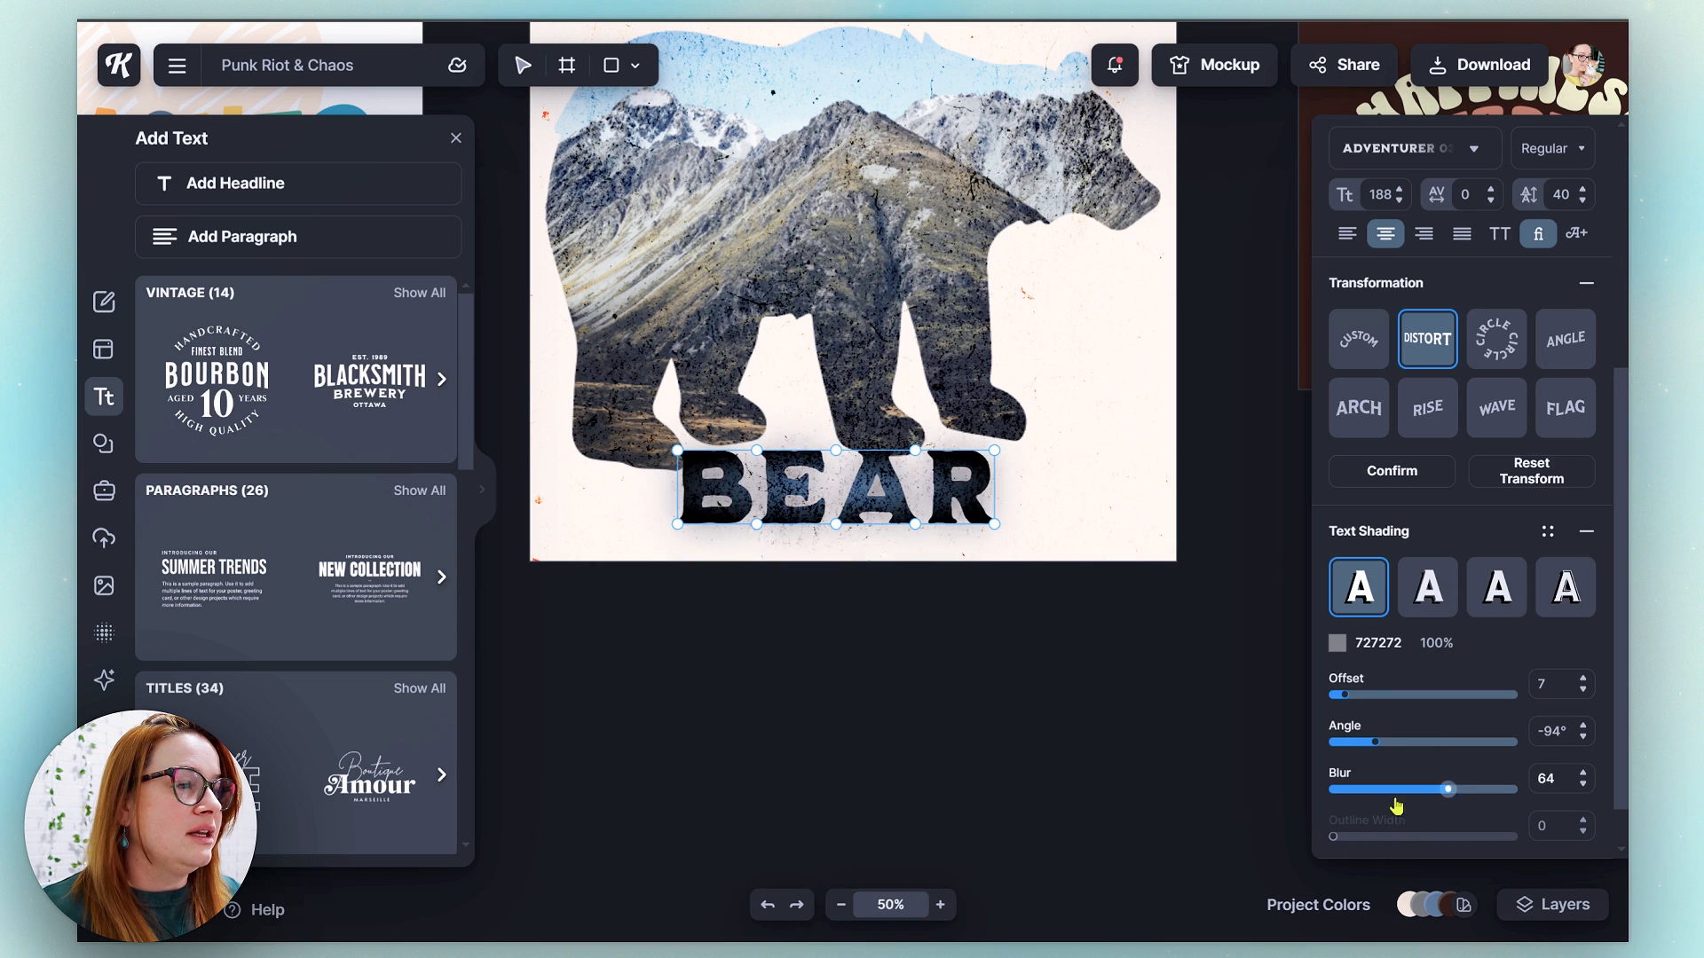
- Try the other text shading styles on the headline, and settle on the two-color 727272 and C1C1C1 style with offset 11 and angle -96°
click(1500, 590)
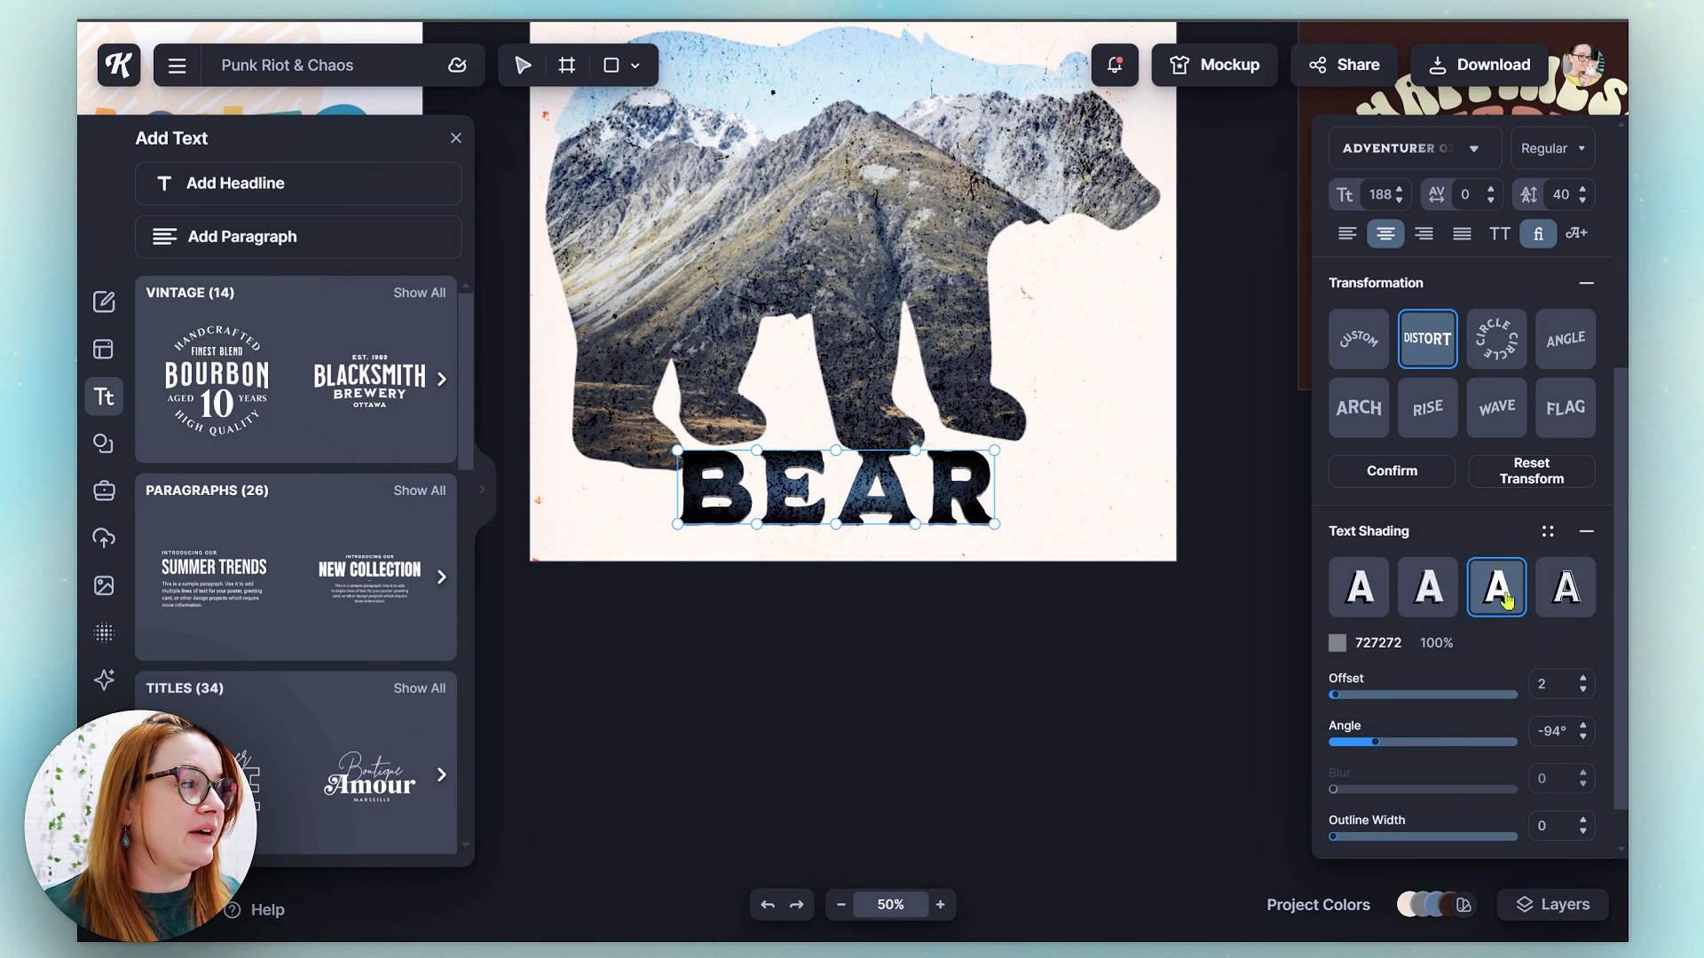
drag(1334, 695, 1354, 700)
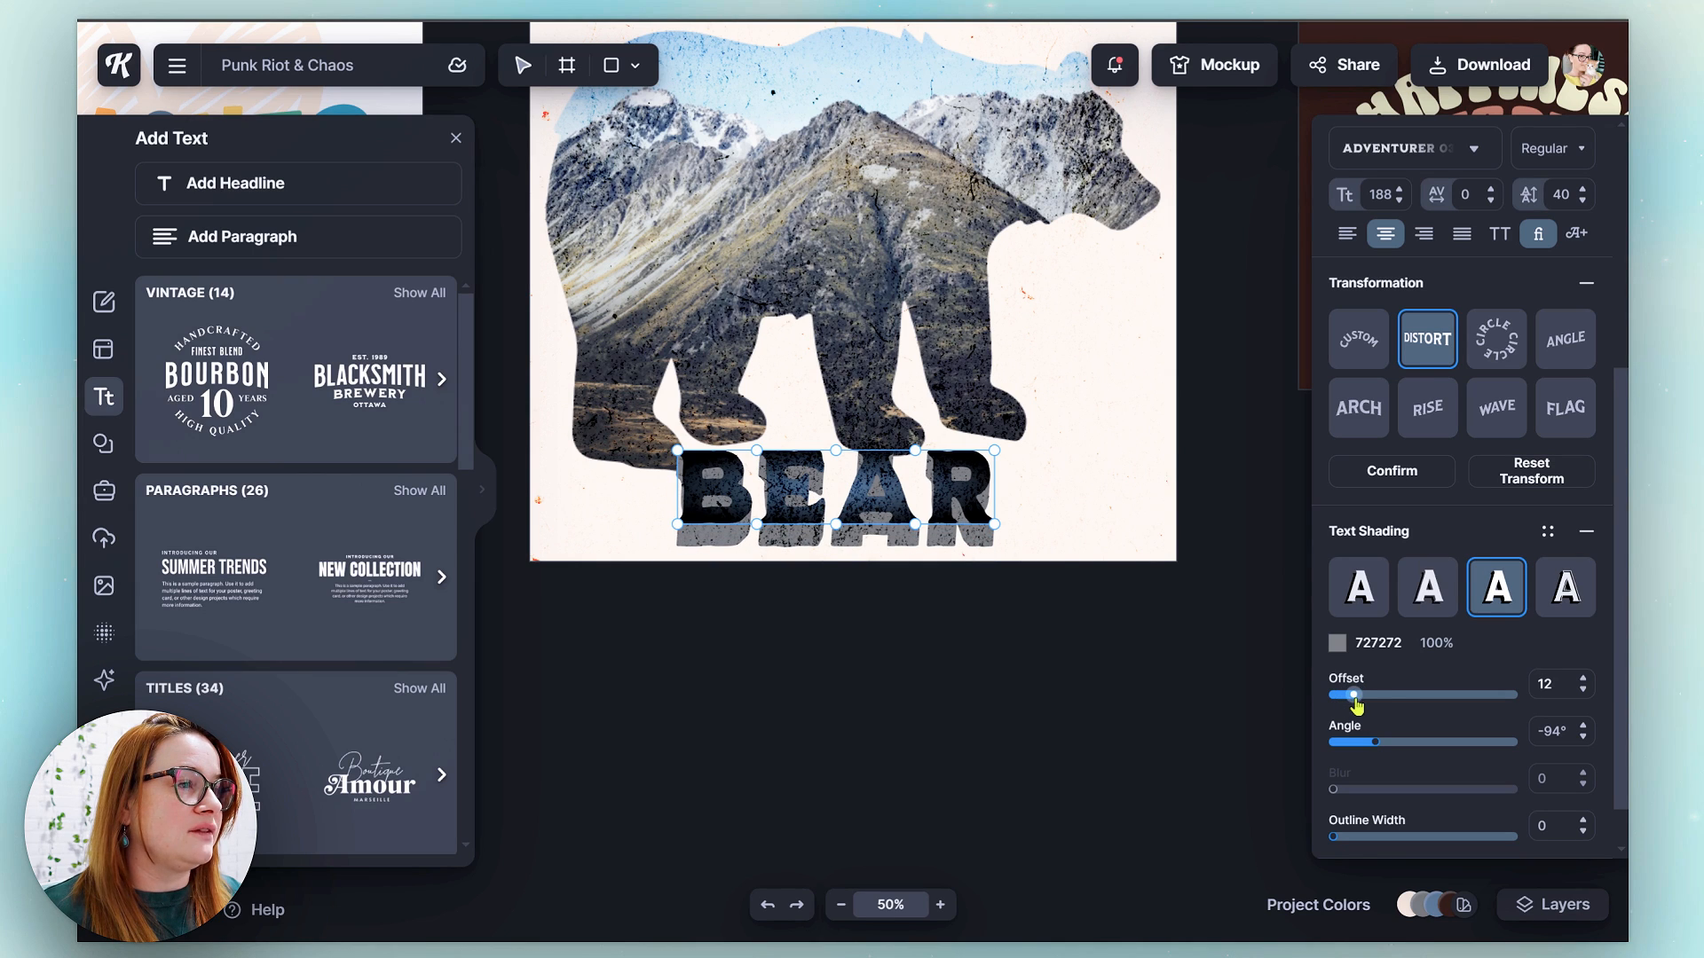
click(1447, 605)
click(1496, 600)
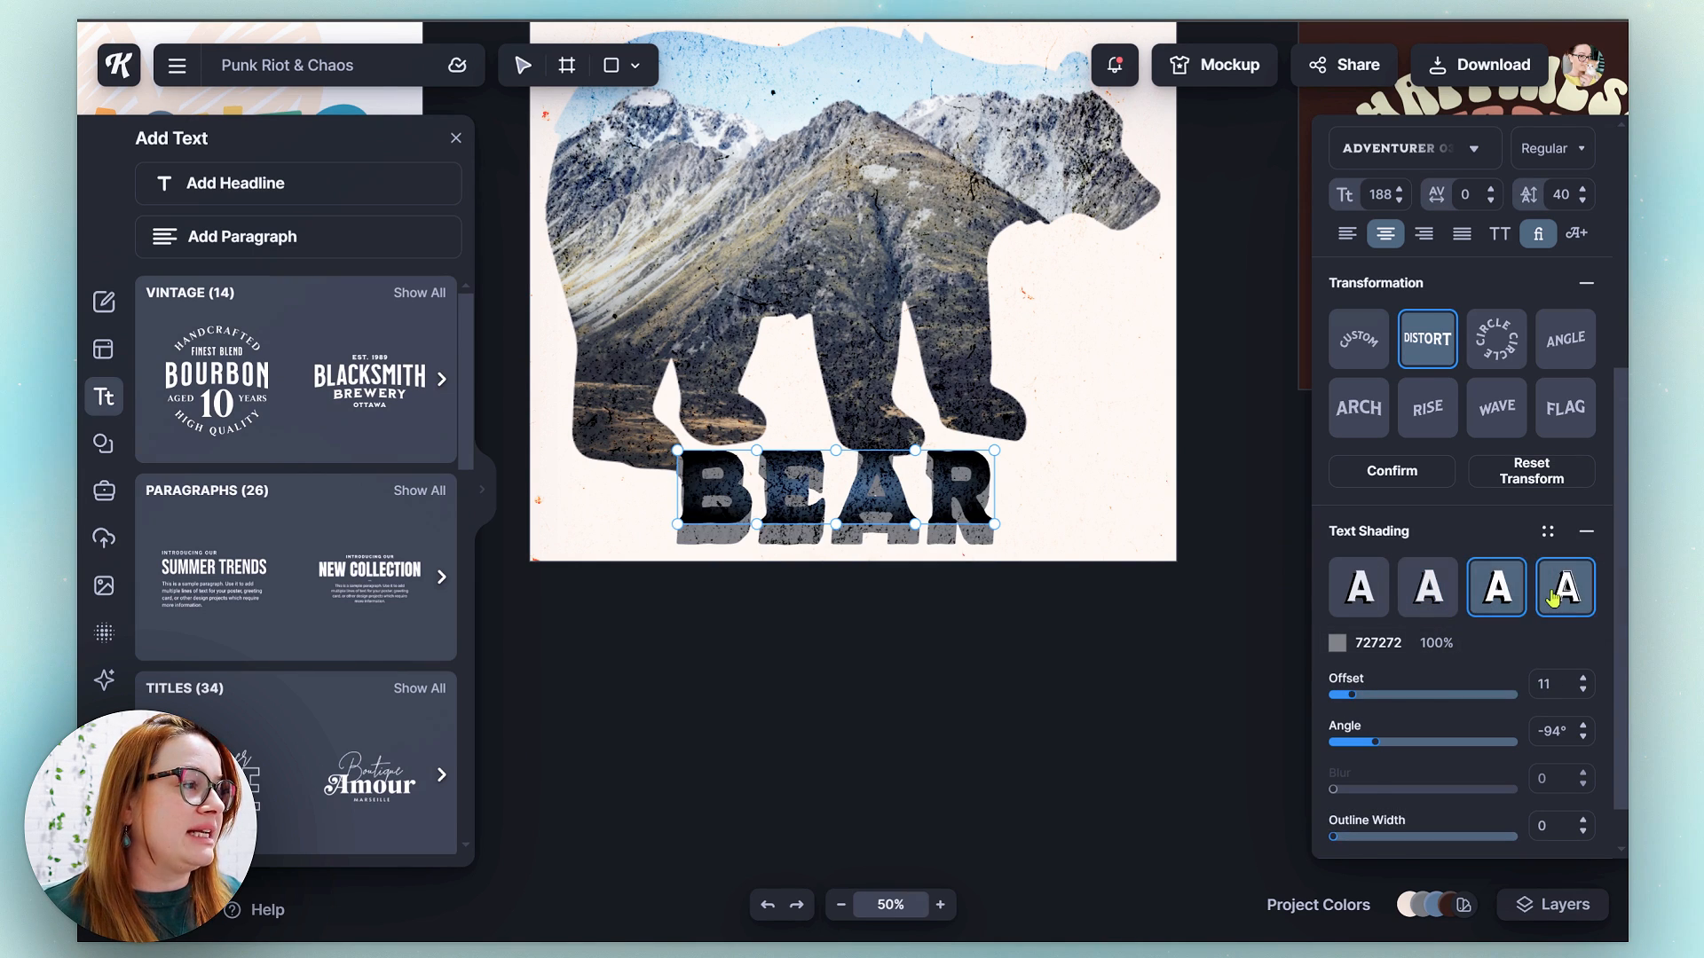
click(1564, 597)
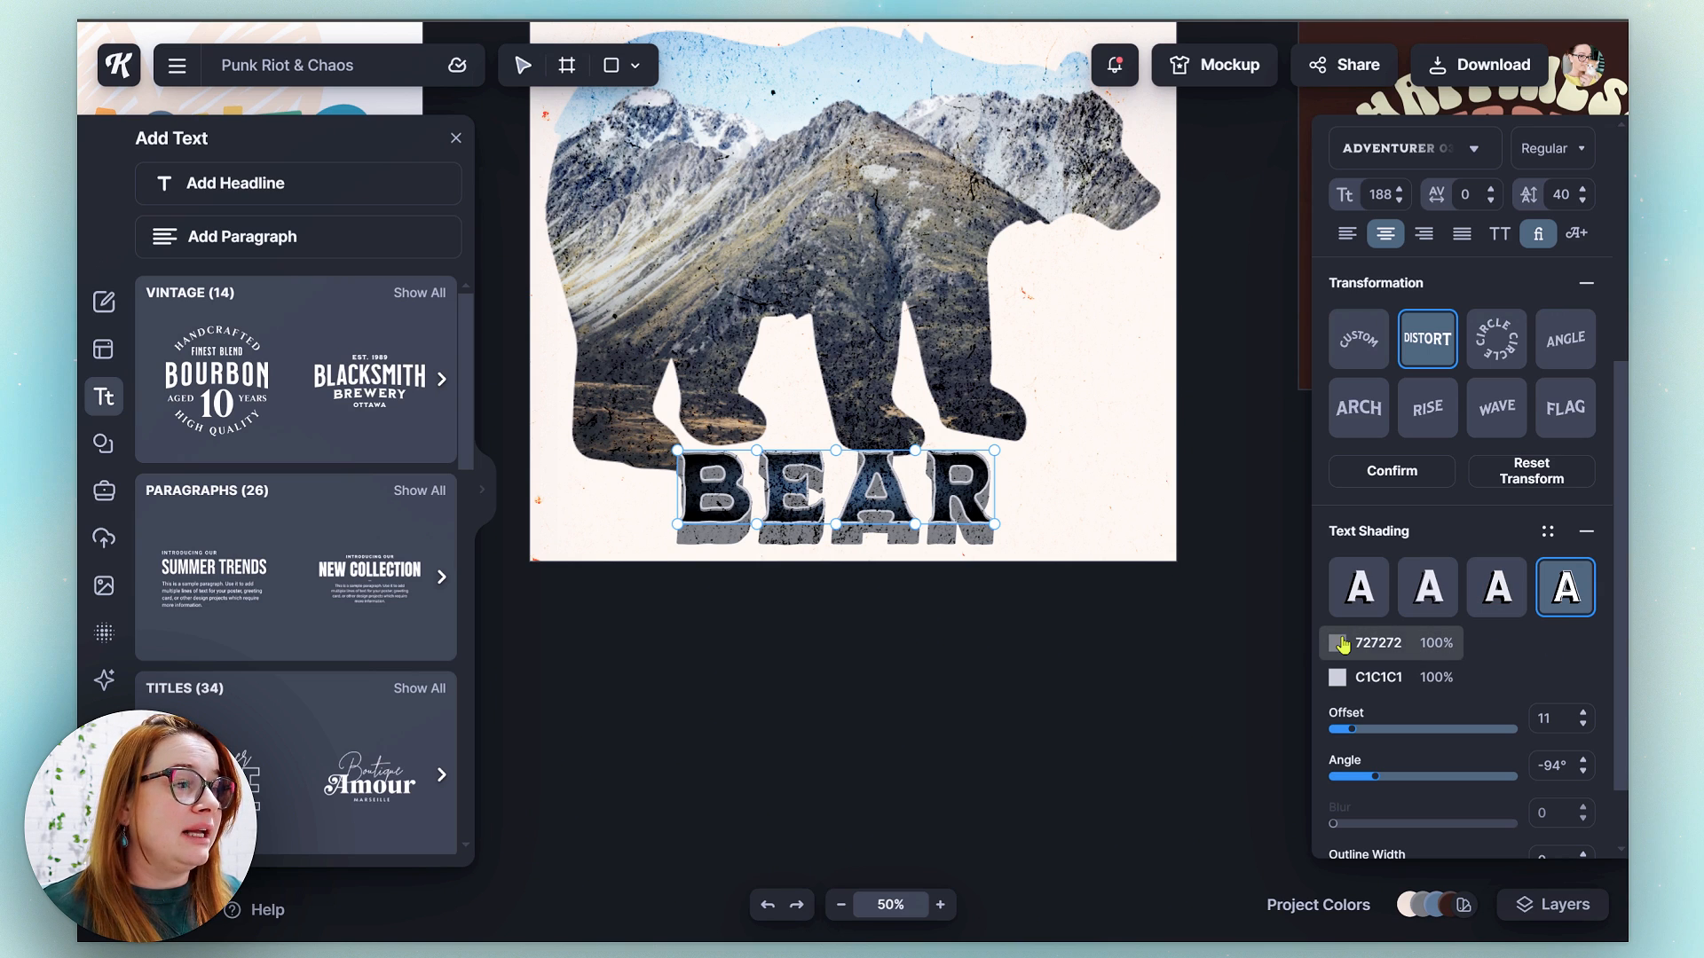
scroll(1520, 682, down, 1)
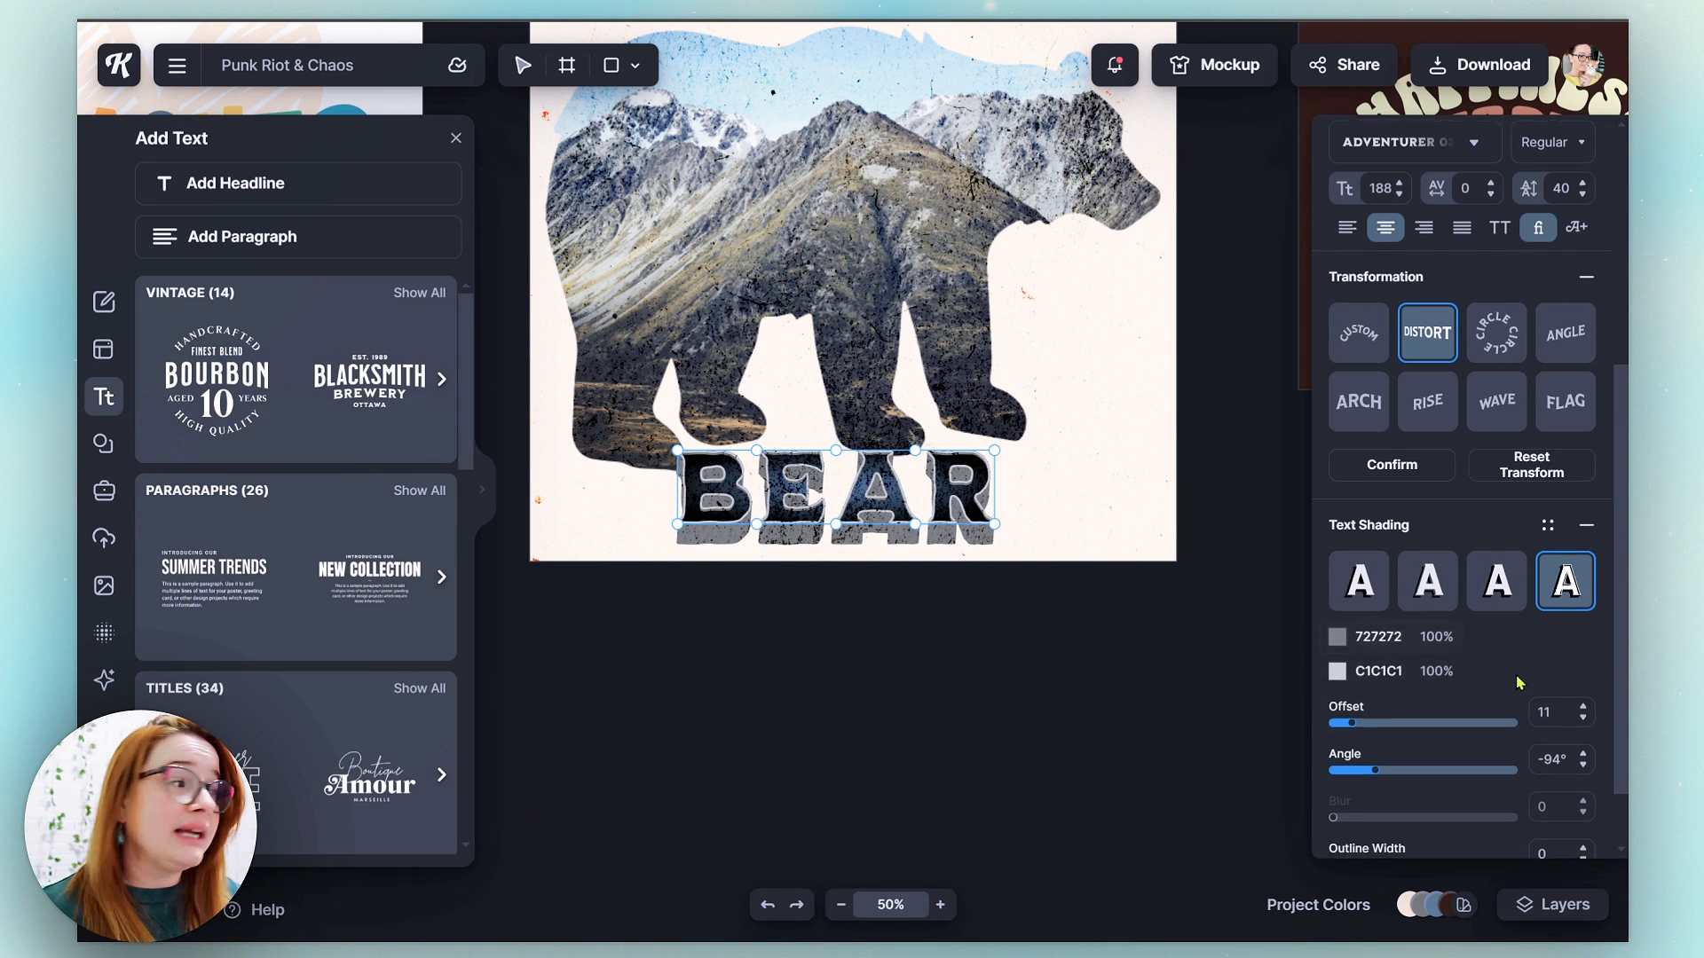
scroll(1519, 682, down, 3)
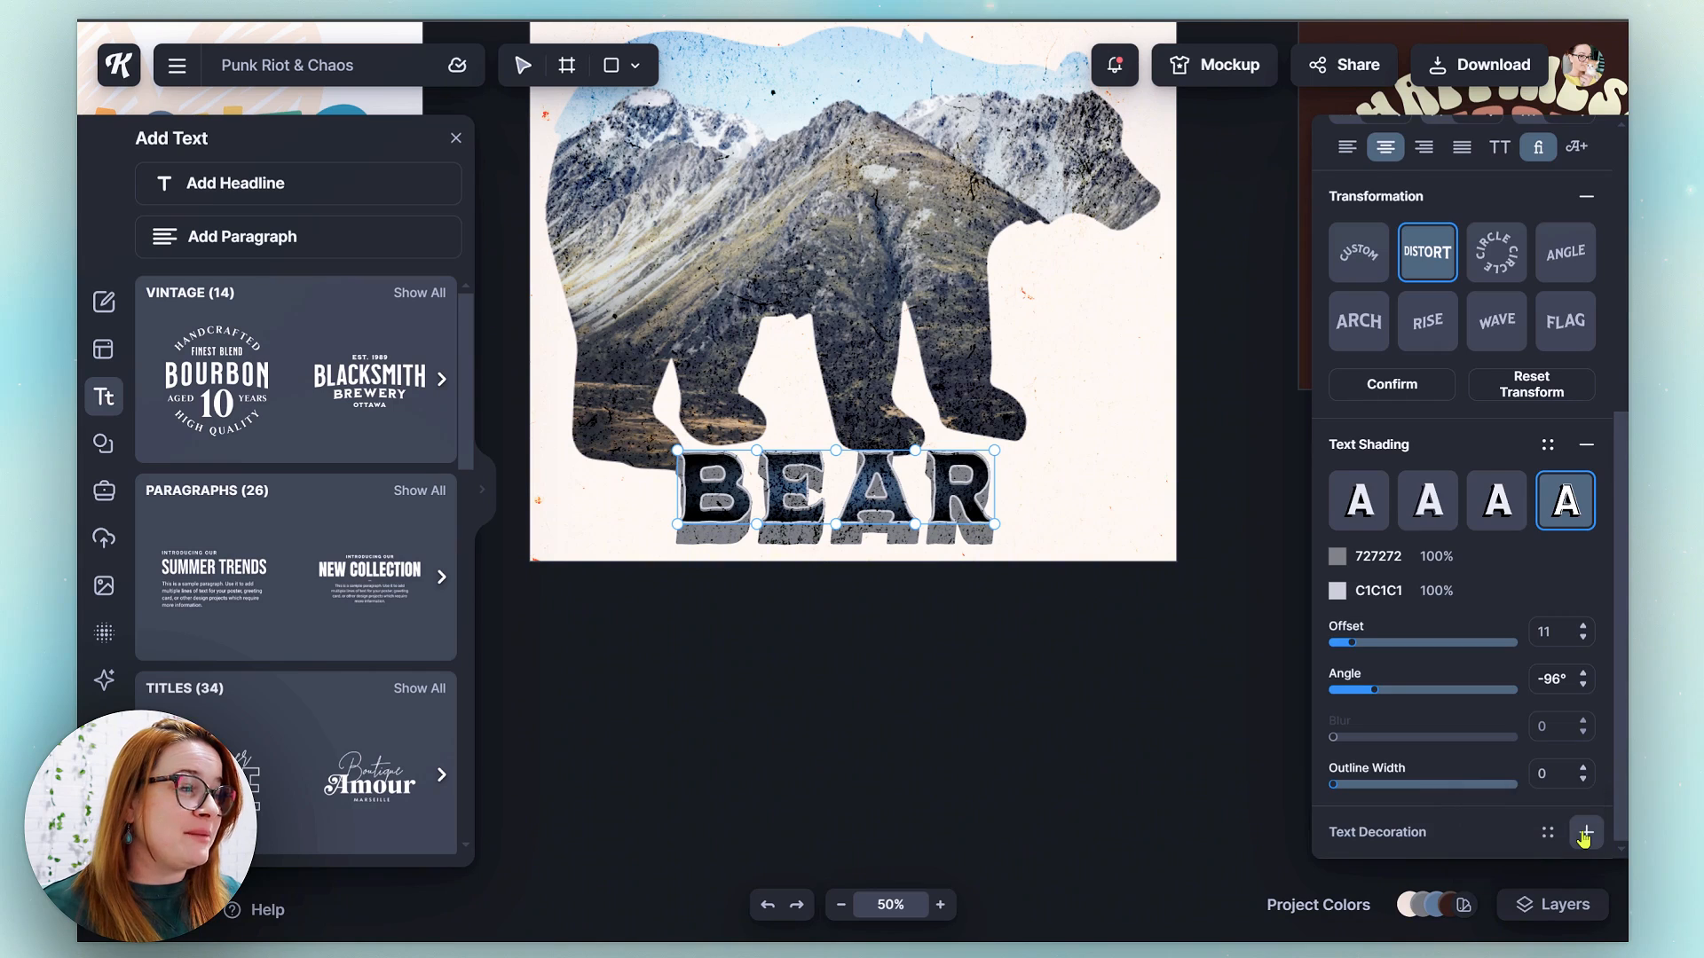
- Add an ABABAB text decoration covering the upper half of the Bear headline, and set the shading offset to 0
click(1585, 834)
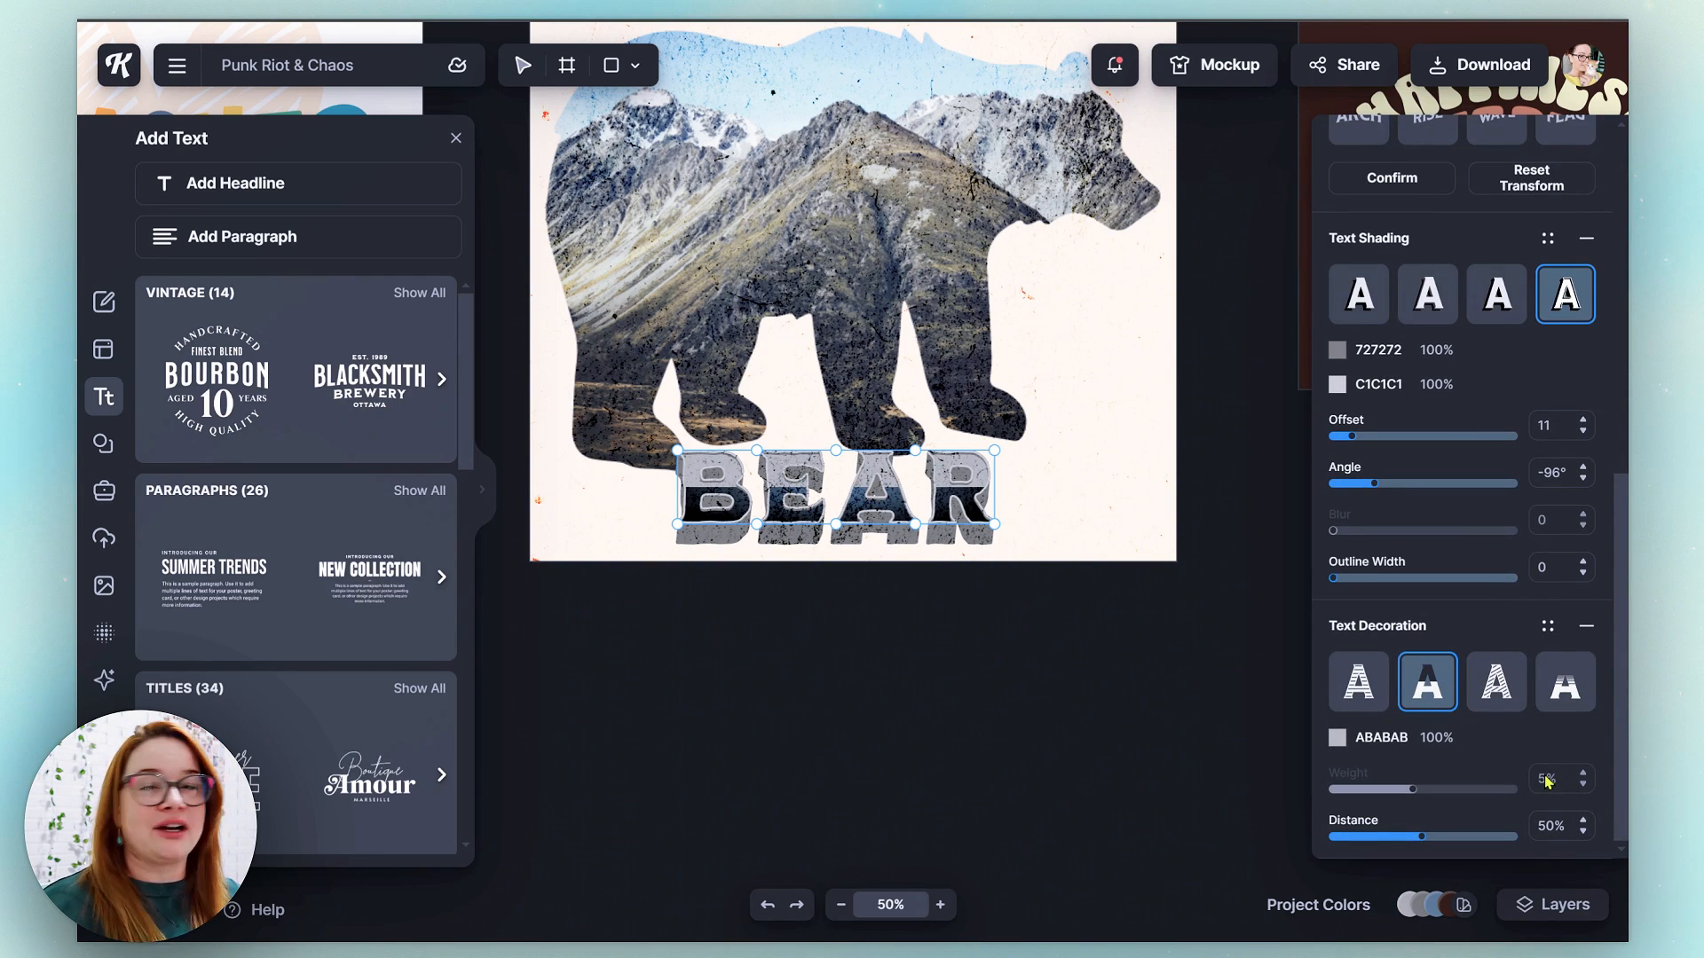
scroll(1514, 759, up, 1)
drag(1352, 470, 1326, 475)
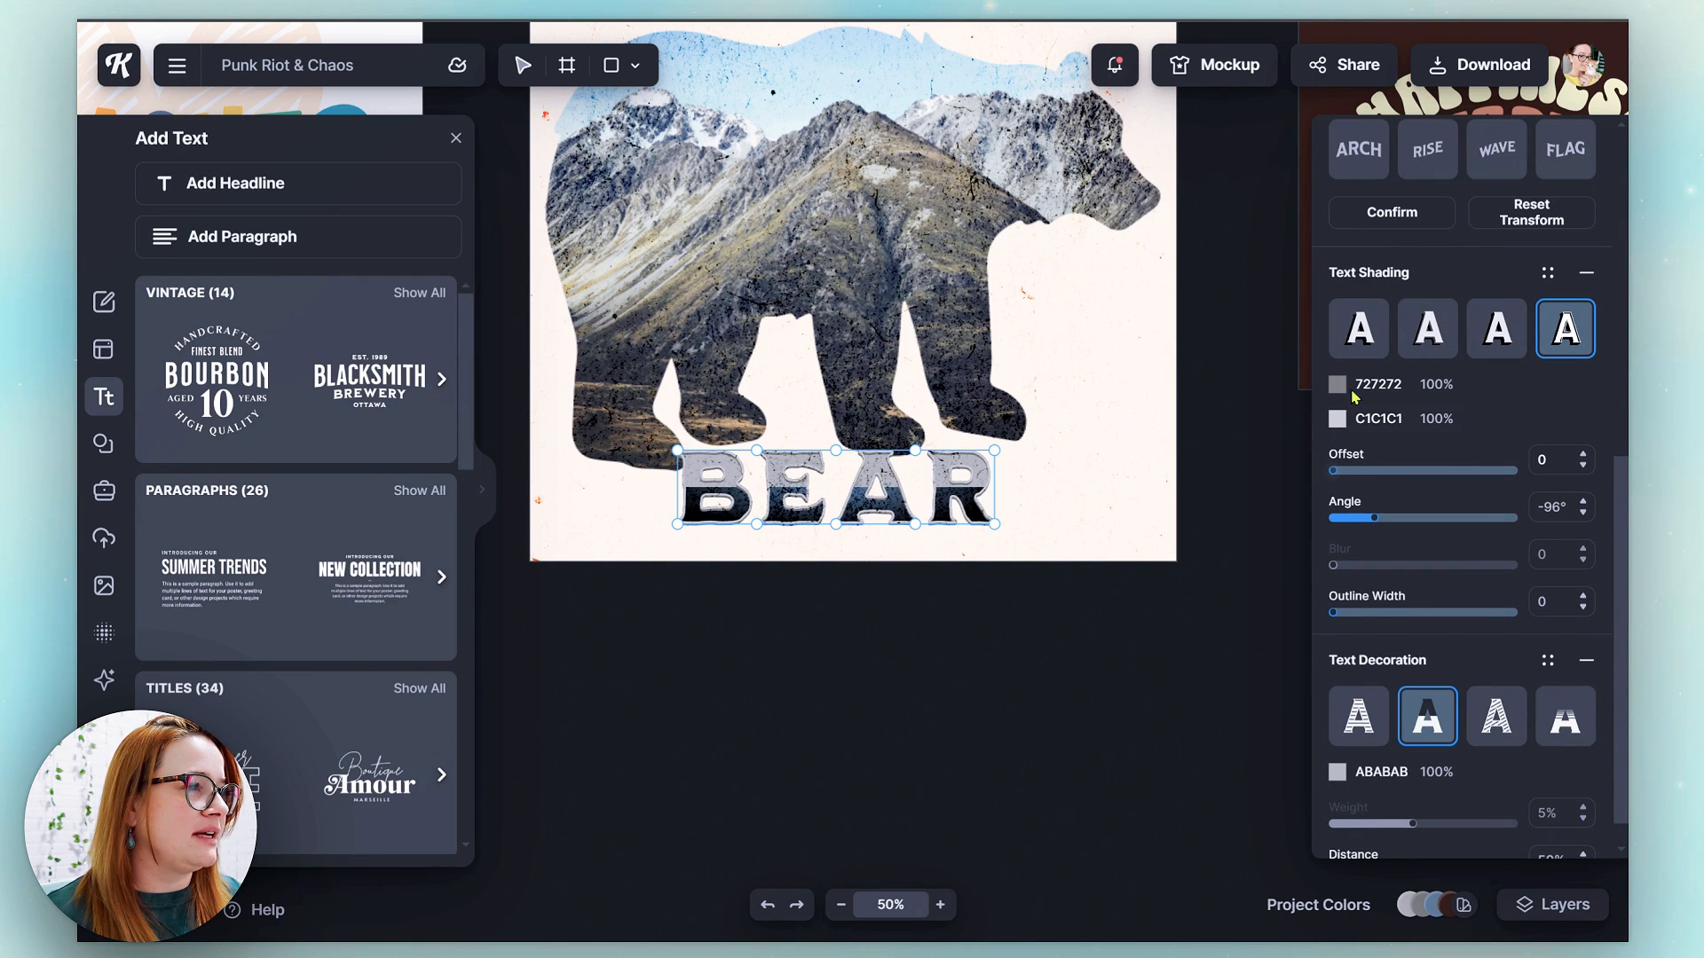
- Compare the text decoration styles on the headline, and apply diagonal stripes with weight 2% and distance 11%
click(1365, 722)
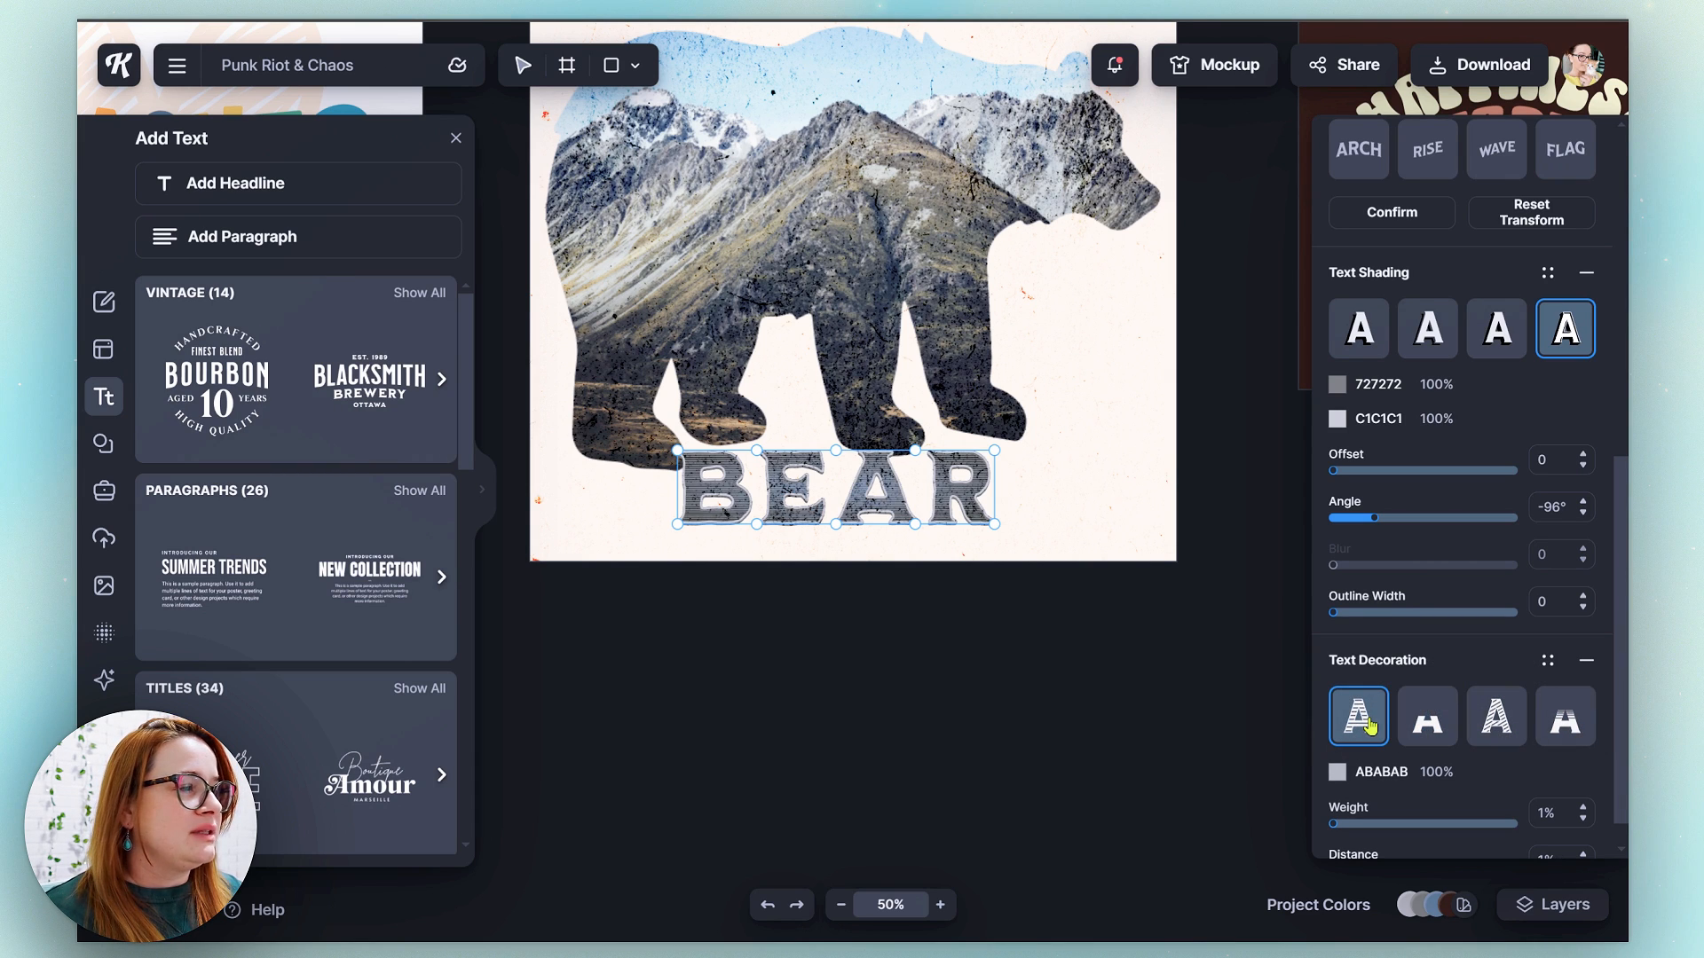
click(1416, 730)
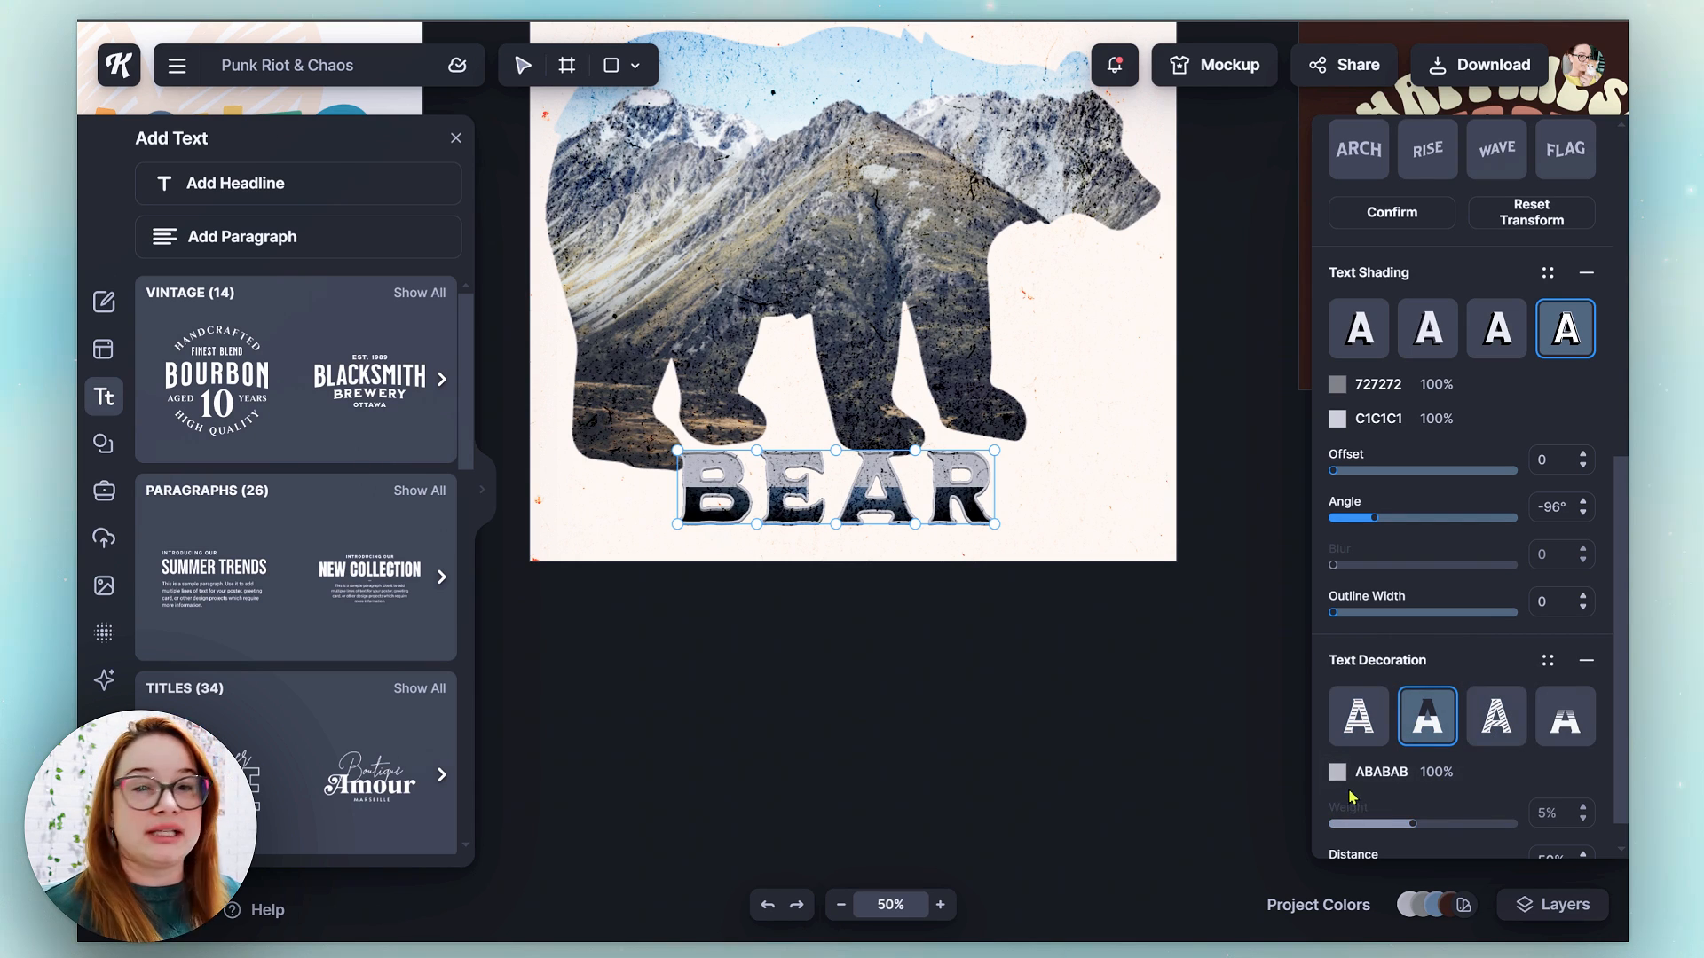
click(1496, 720)
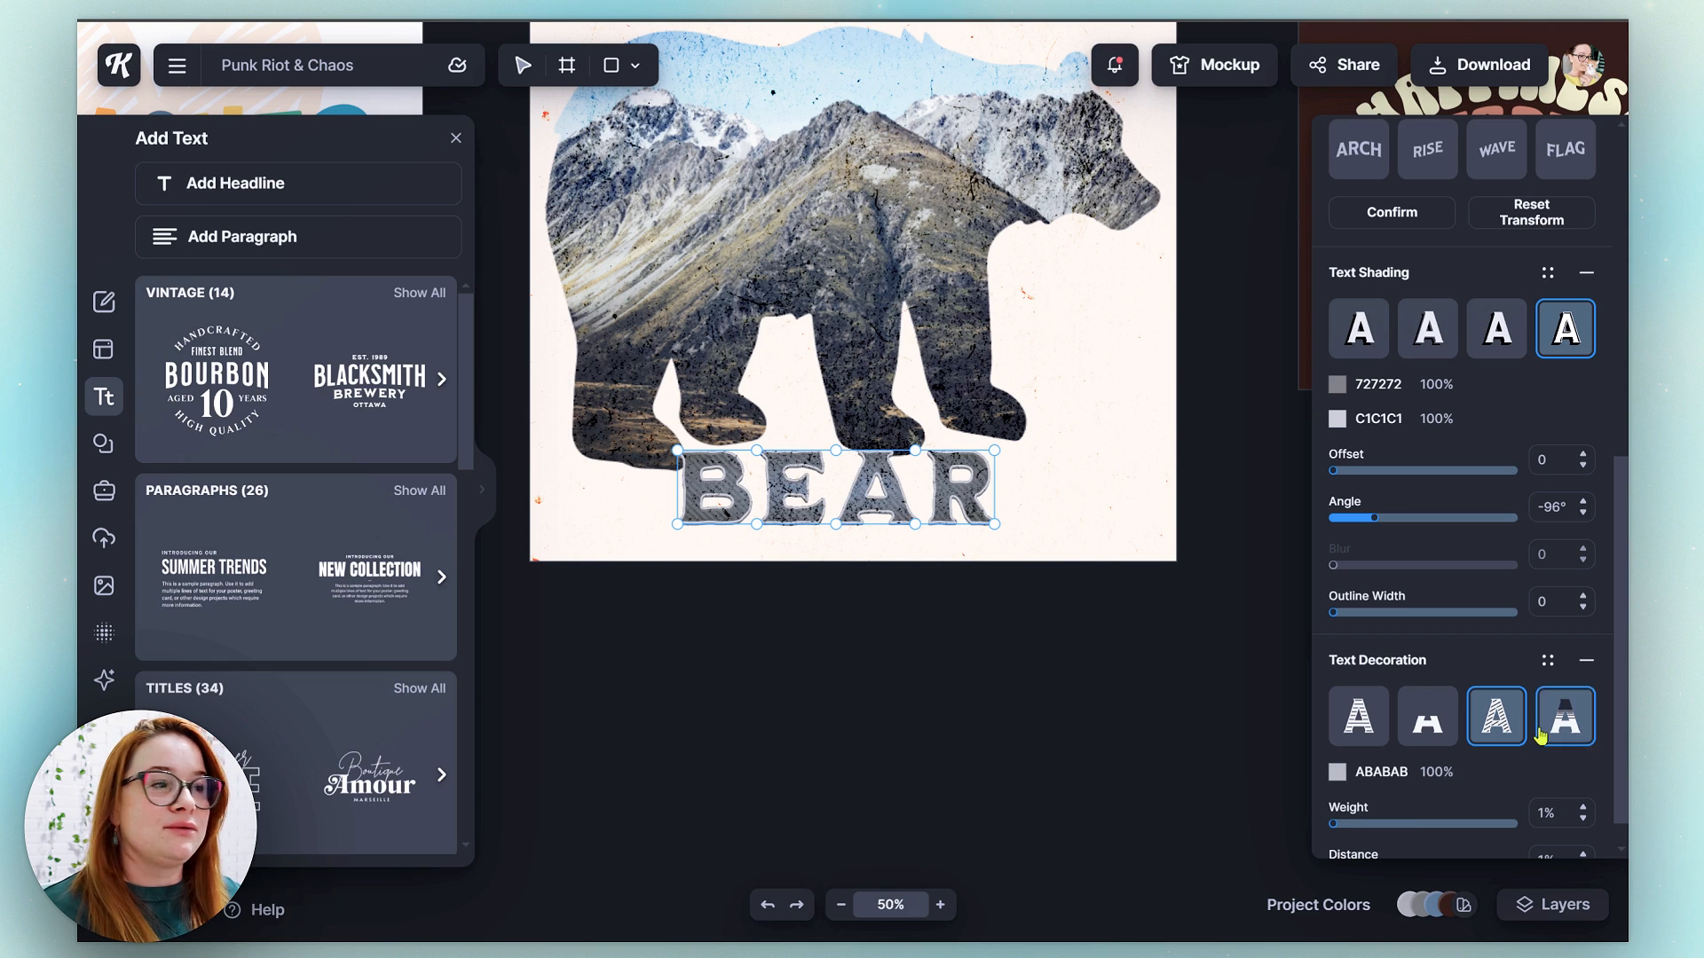
mouse_move(1335, 824)
mouse_down()
mouse_move(1395, 828)
mouse_move(1329, 844)
mouse_up()
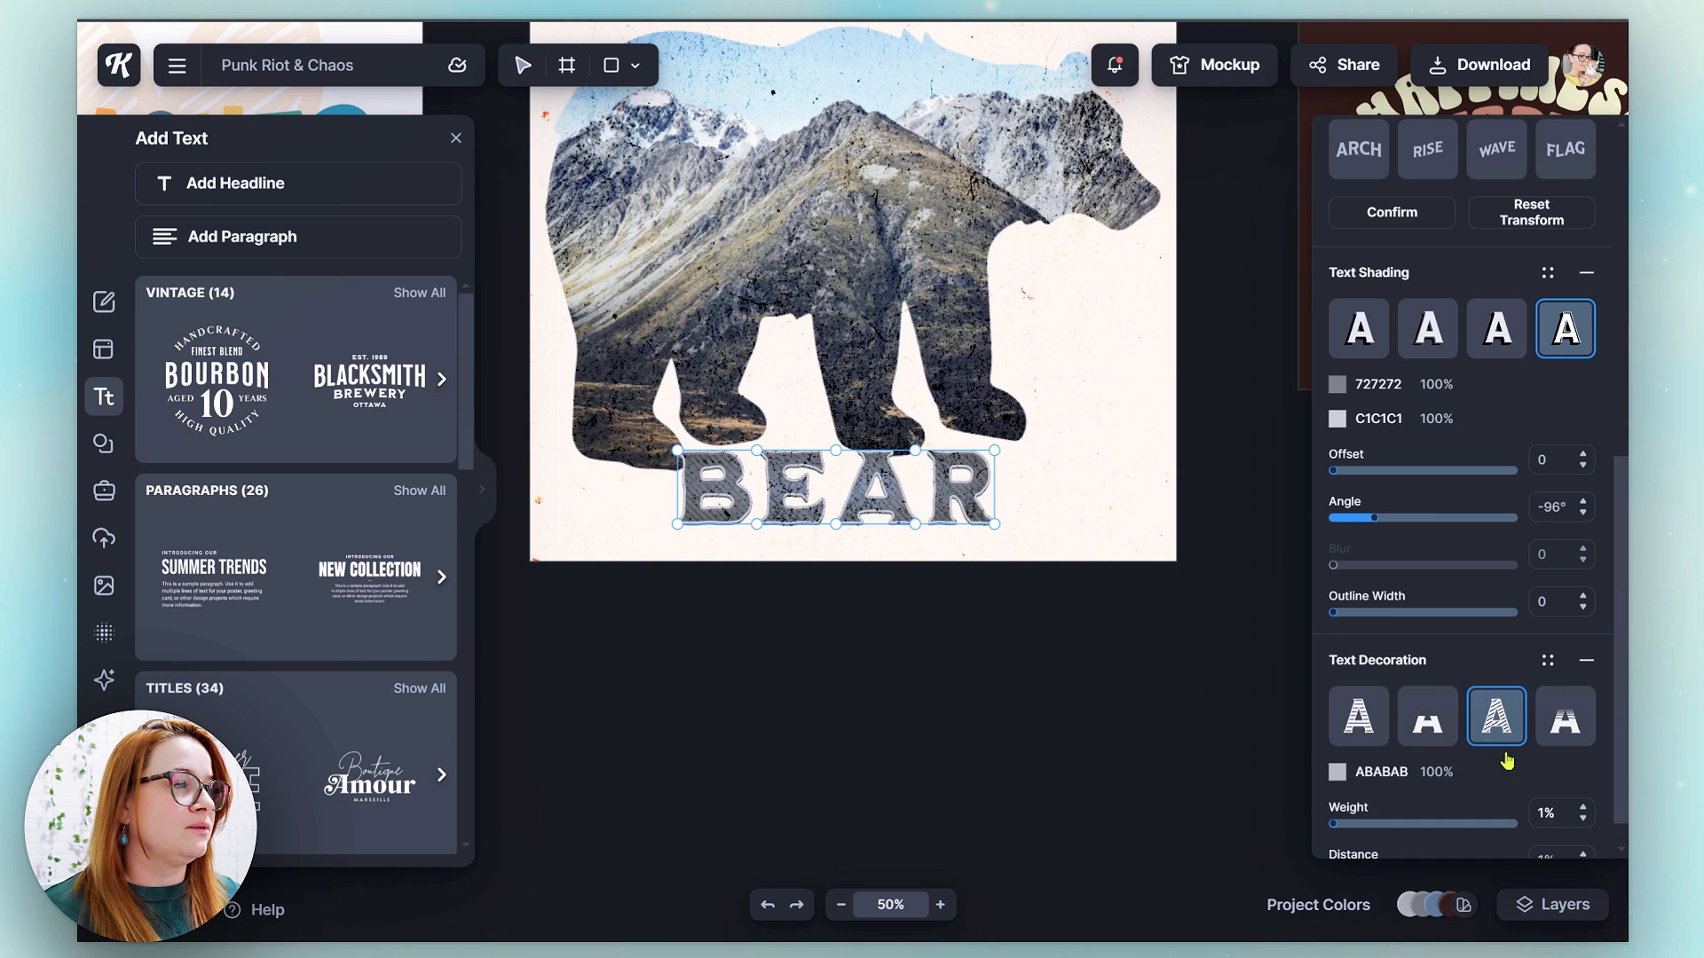
scroll(1506, 759, down, 1)
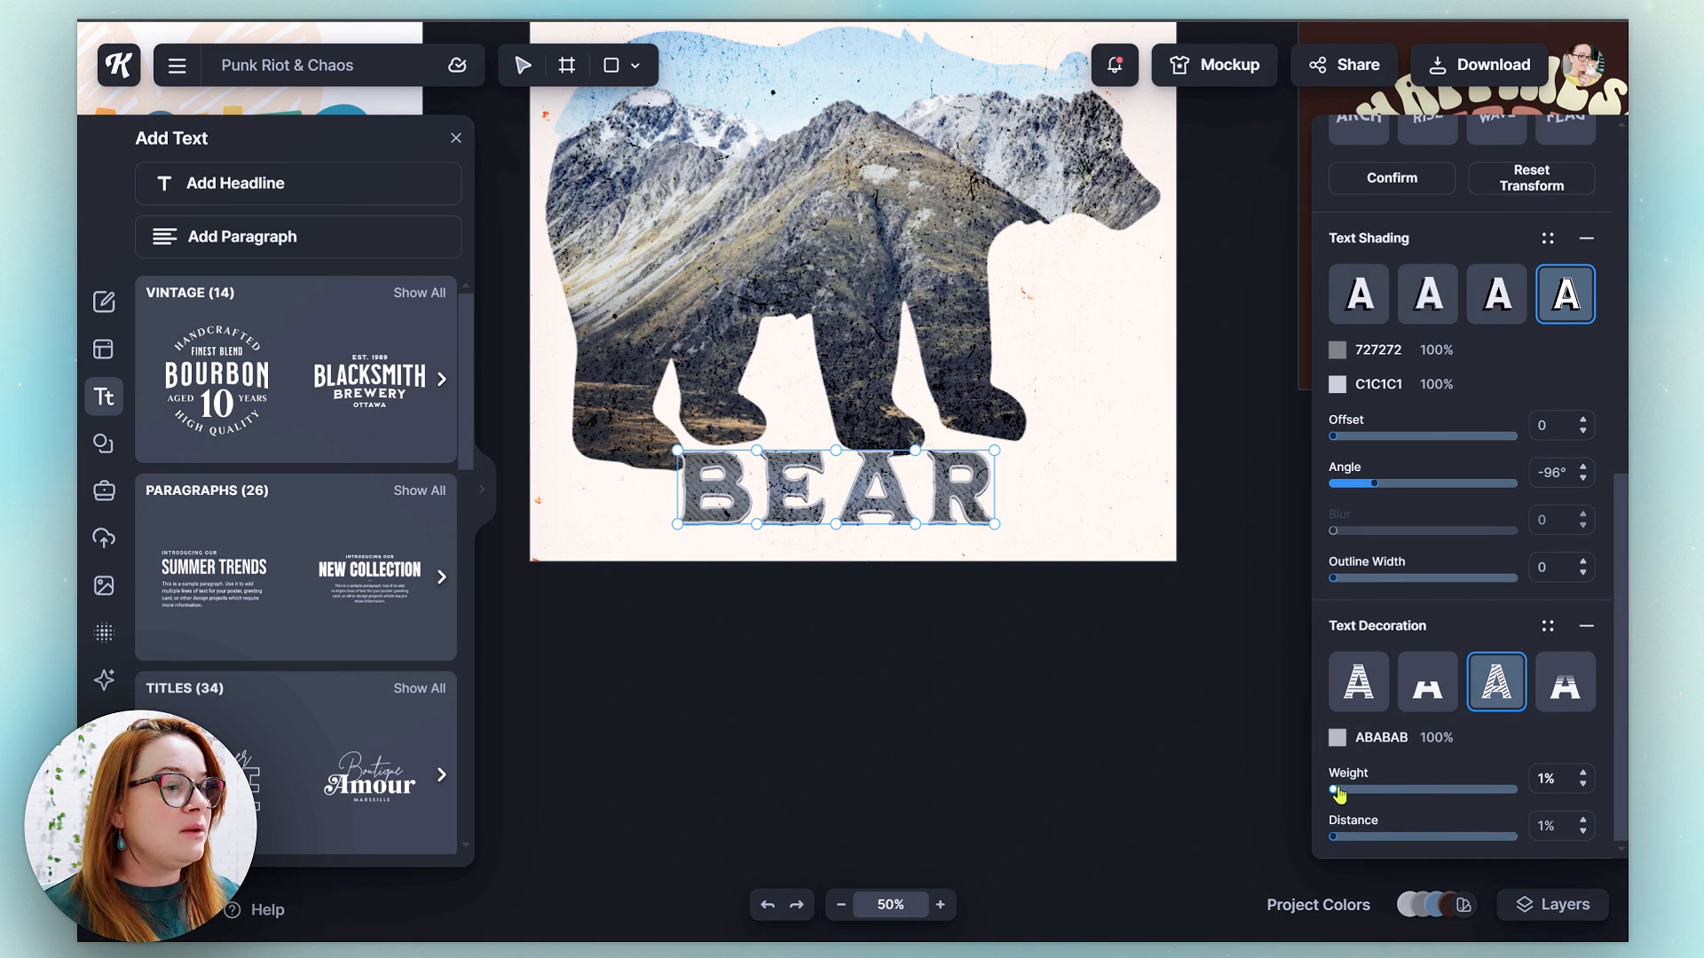
drag(1344, 790, 1371, 845)
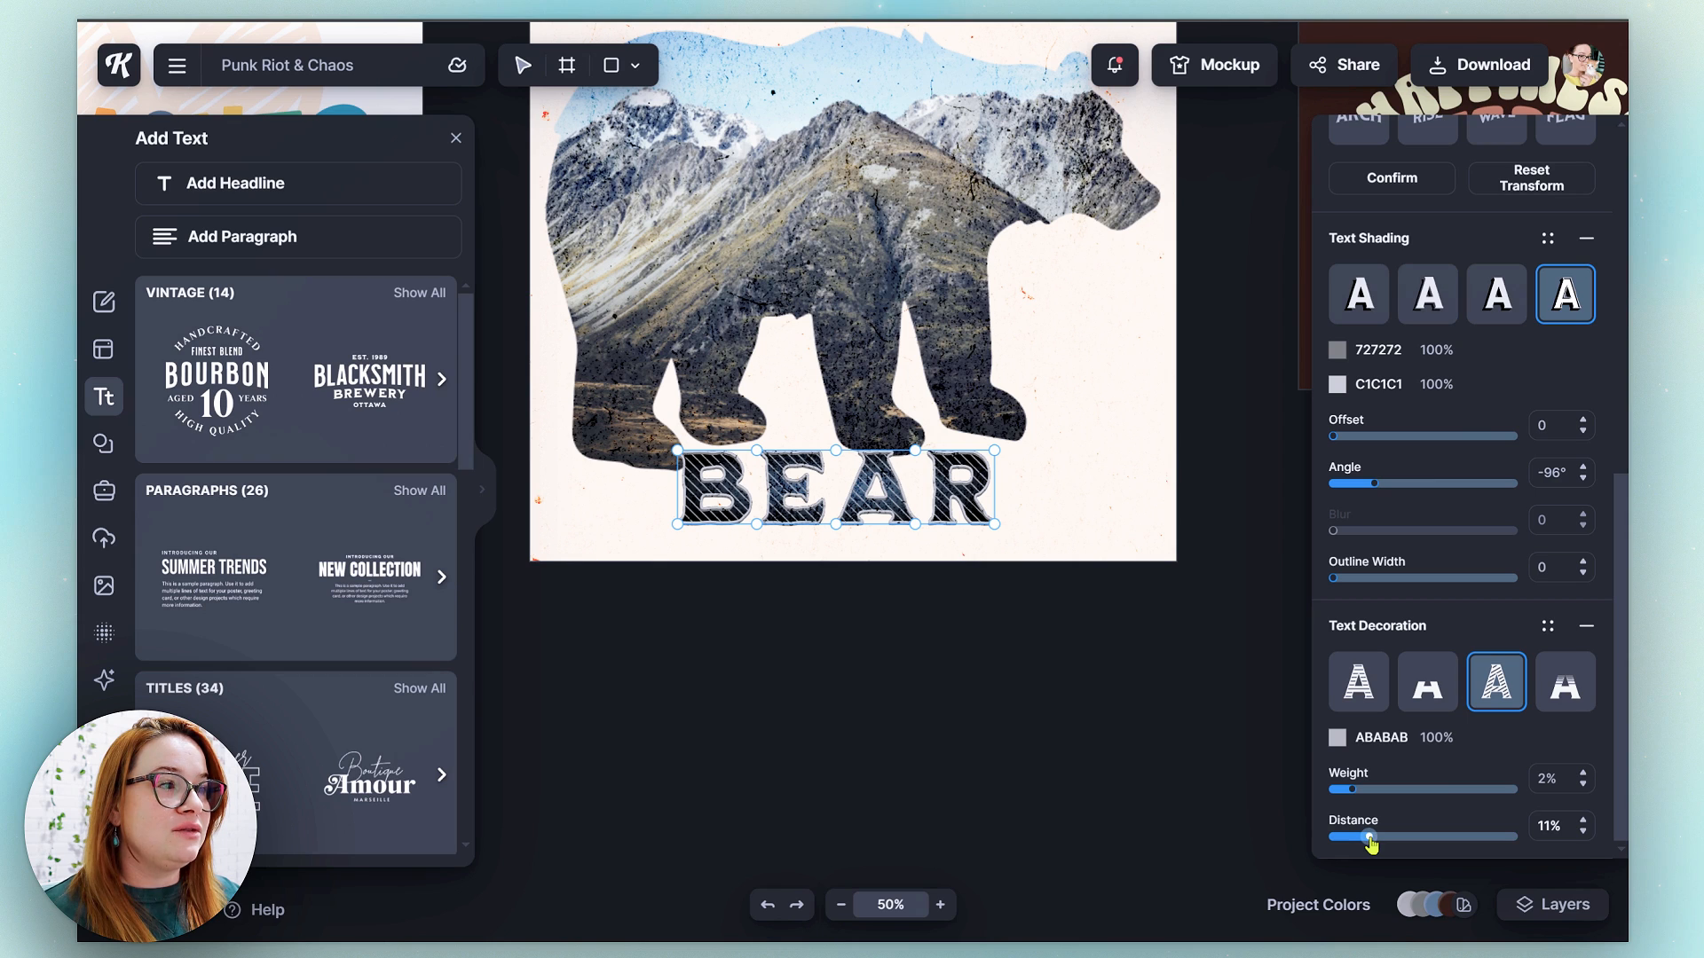
- Try white for the text decoration, and settle on the document color 219EBC
click(1337, 738)
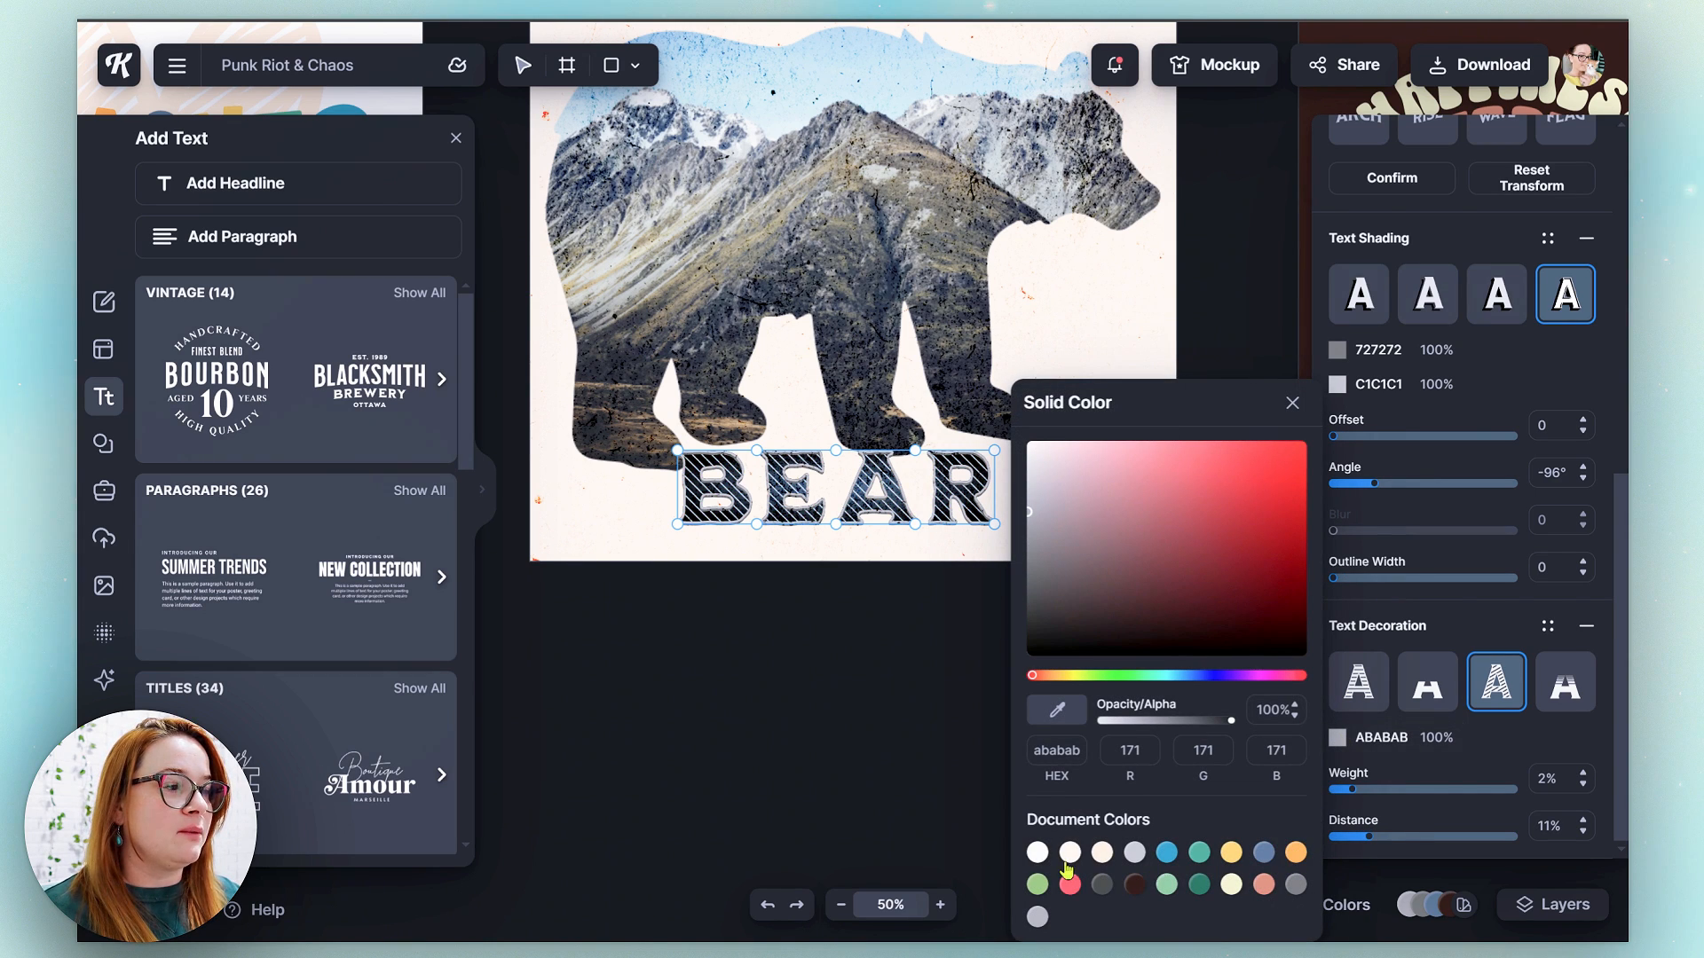
click(1038, 854)
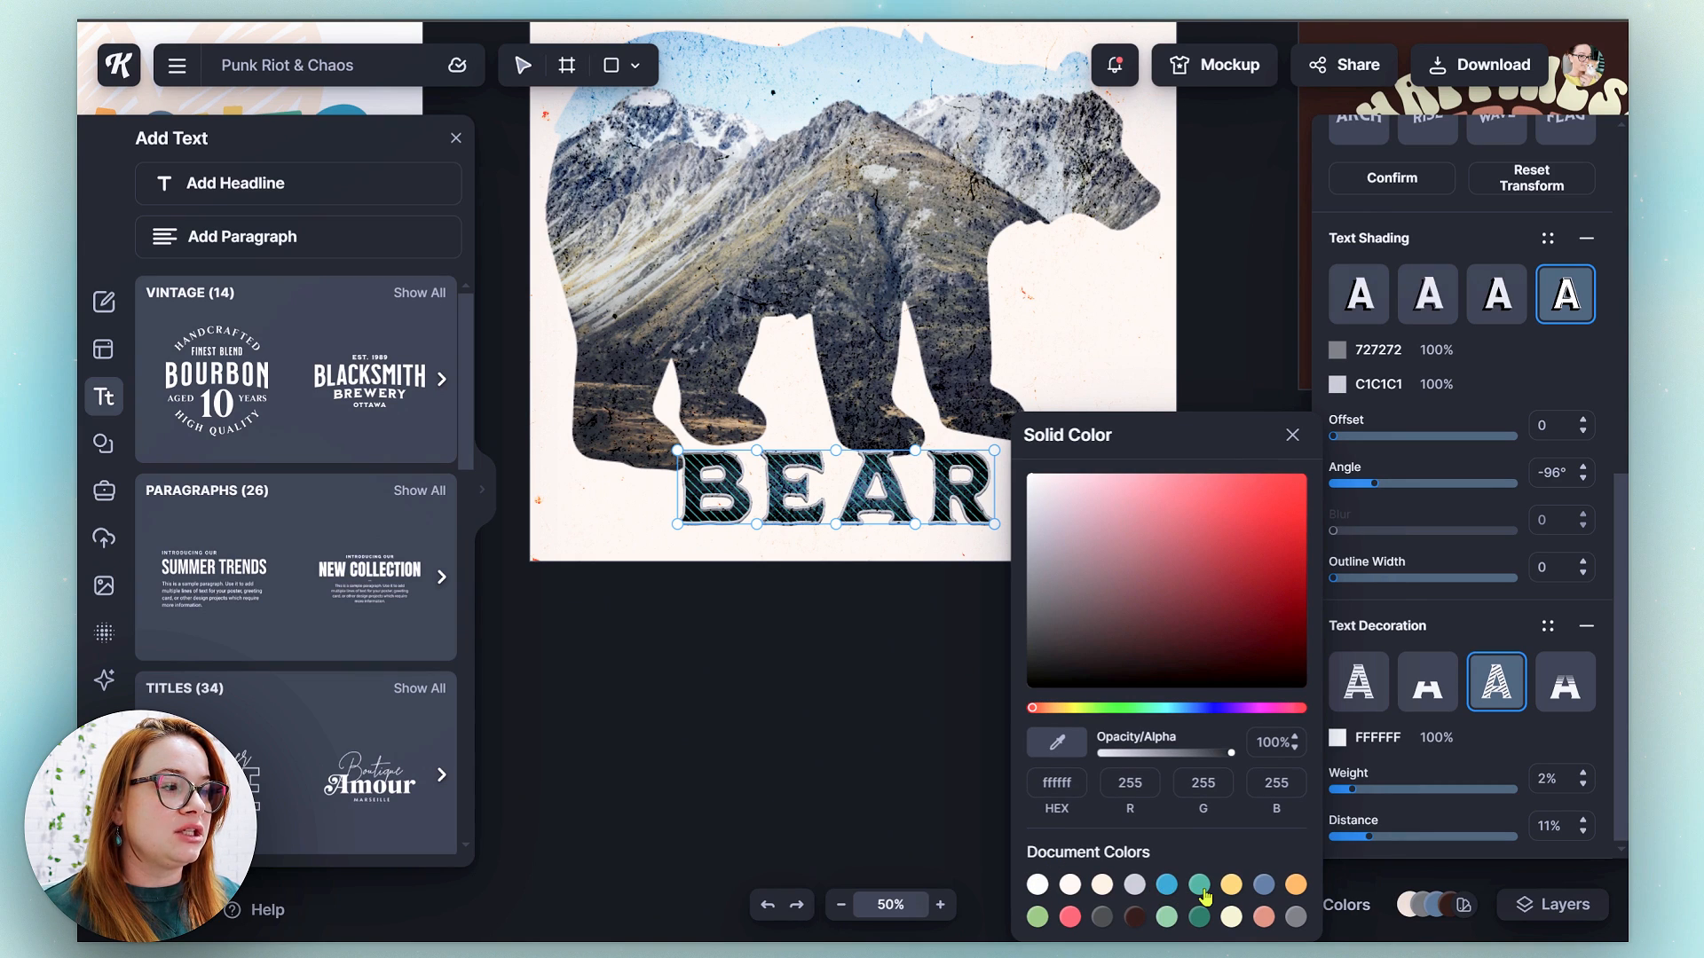
click(1166, 885)
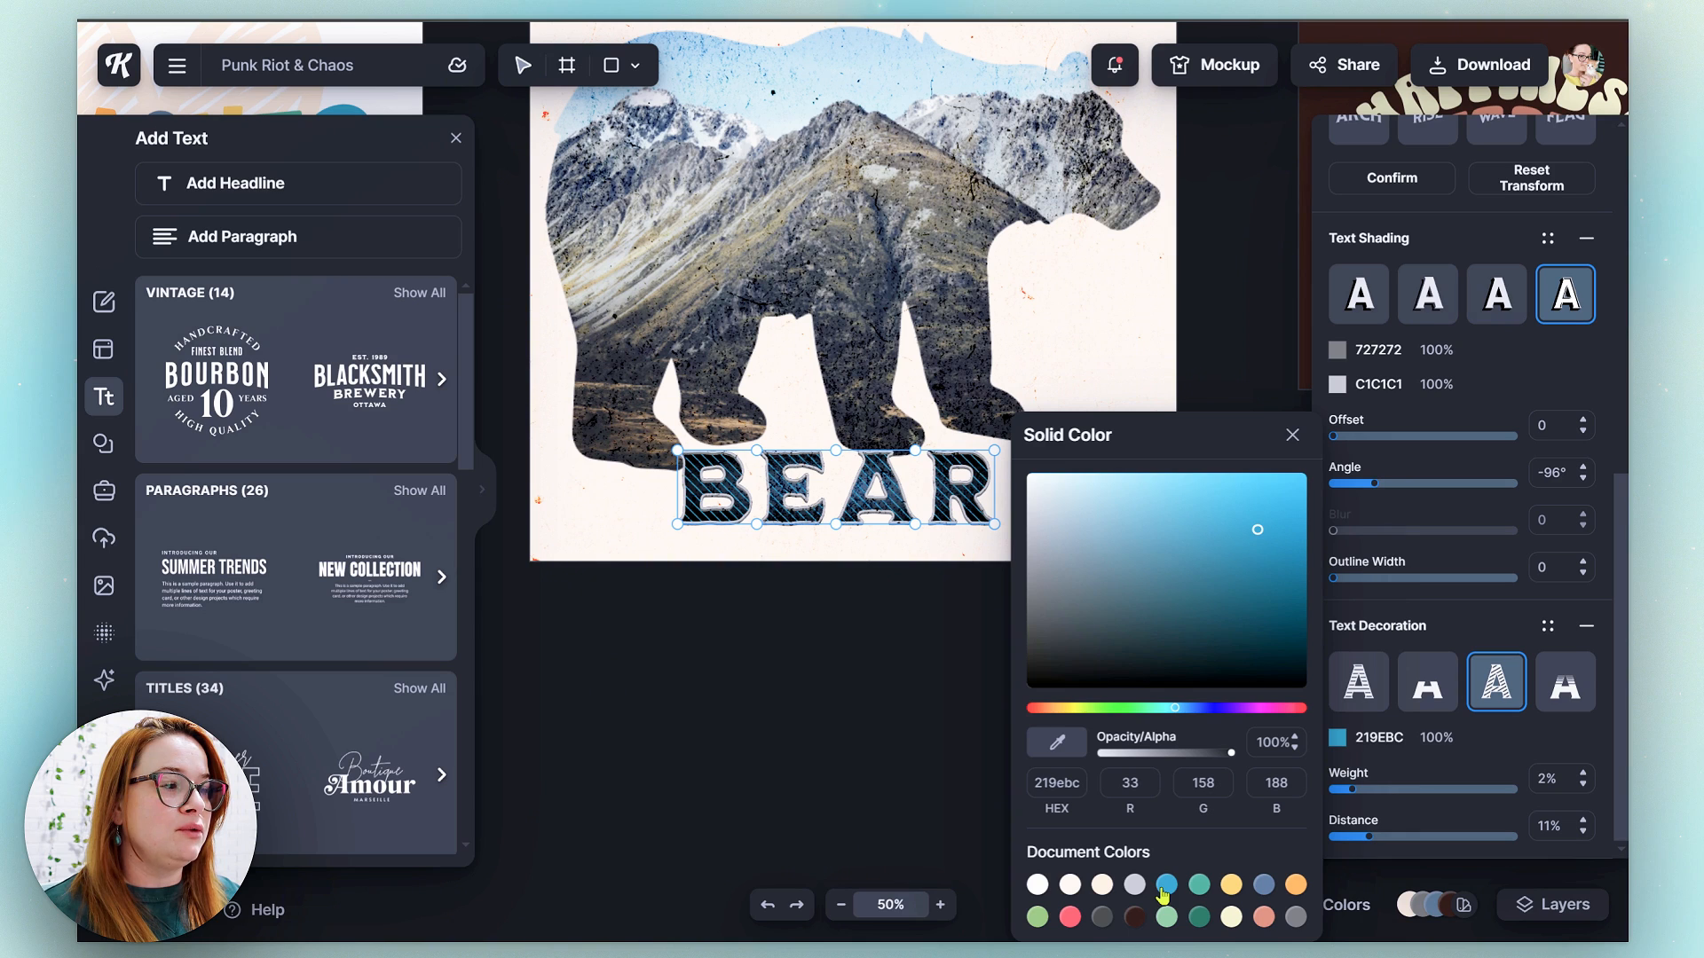
click(1411, 859)
- Switch the headline's decoration to the style with a horizontally lined fade, using weight 5% and distance 59%, and deselect the text
click(1576, 705)
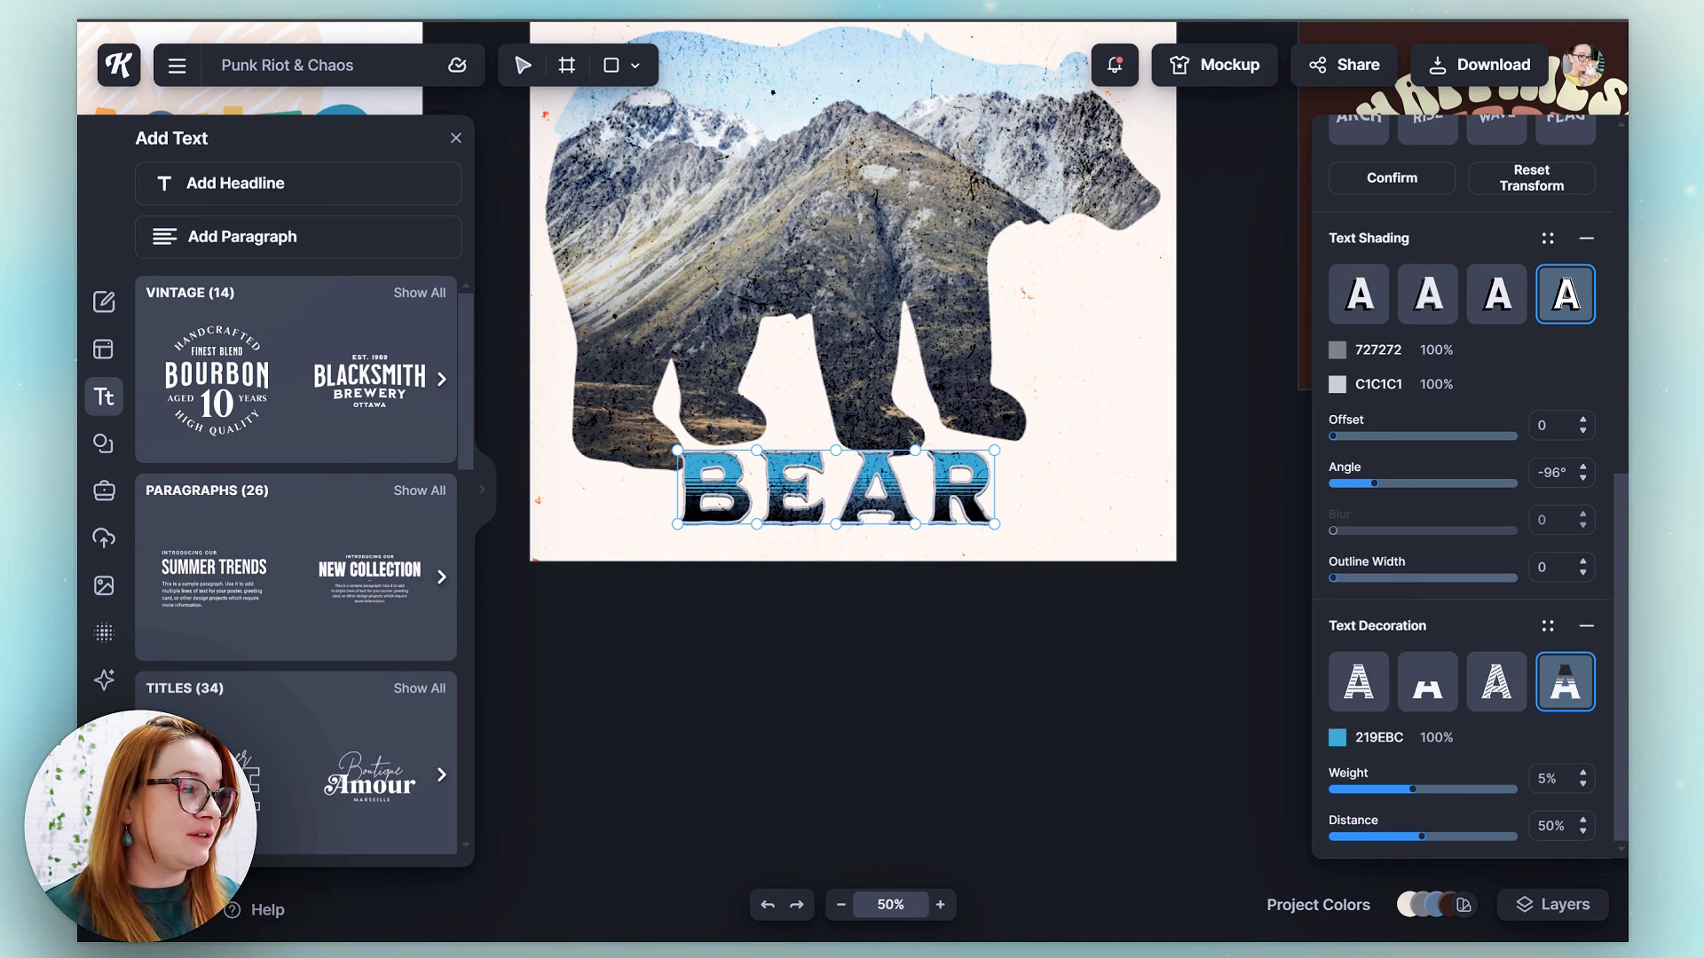
drag(1412, 789, 1439, 841)
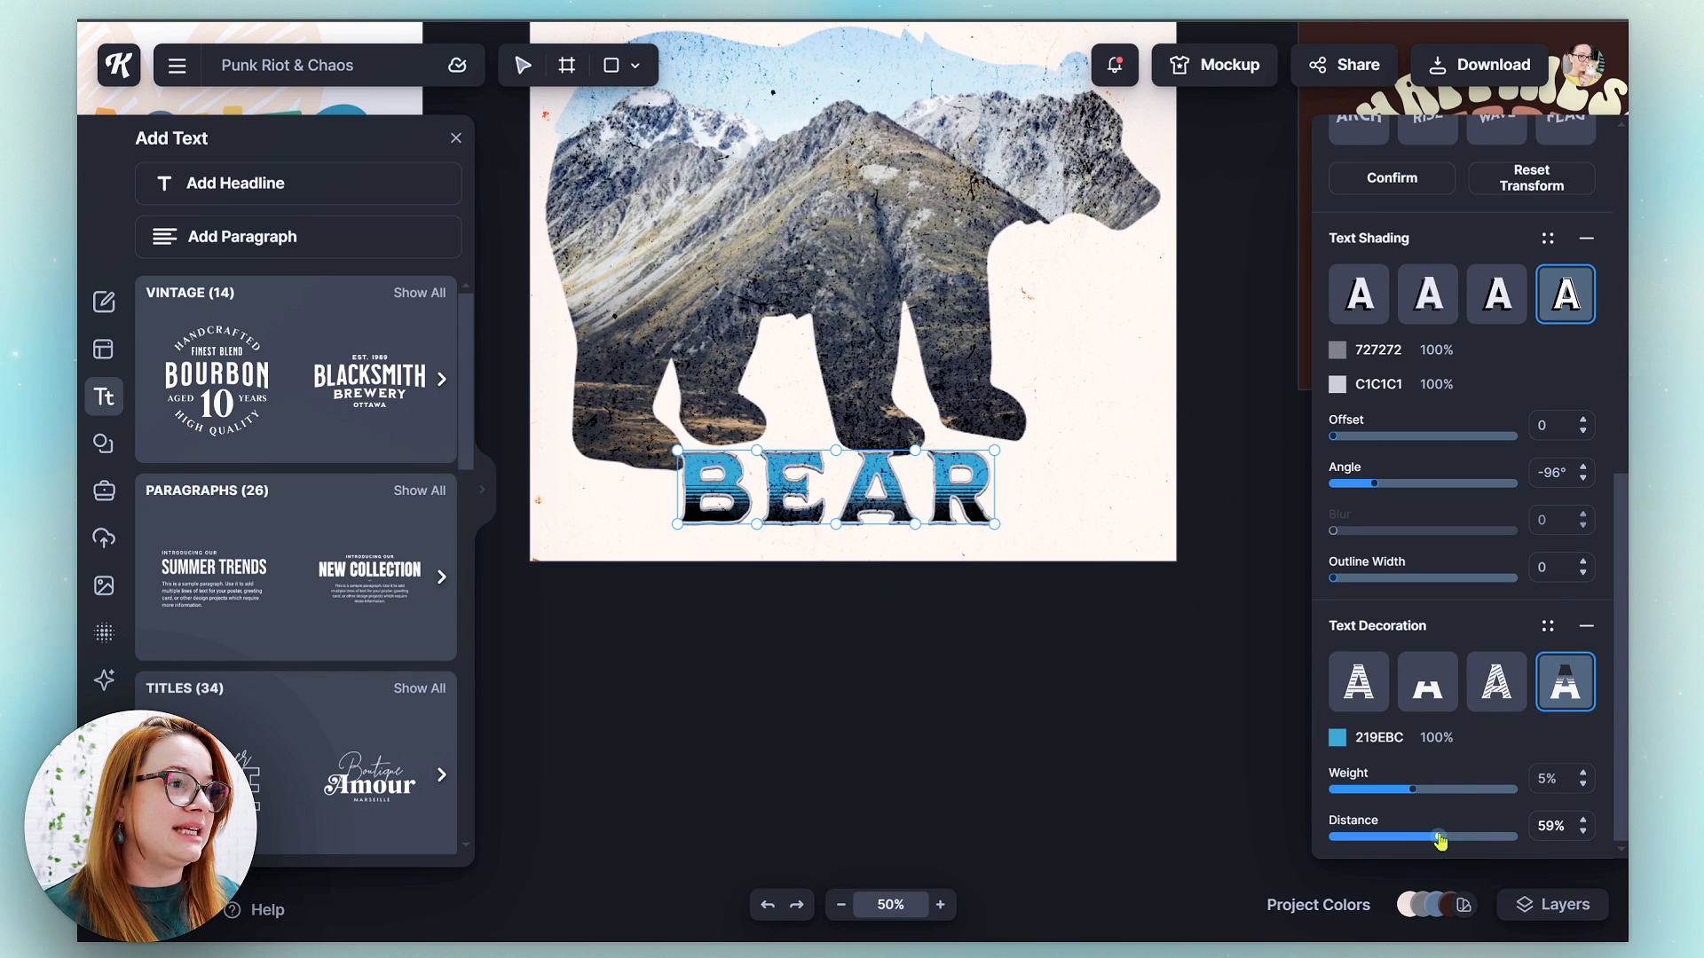
click(1240, 609)
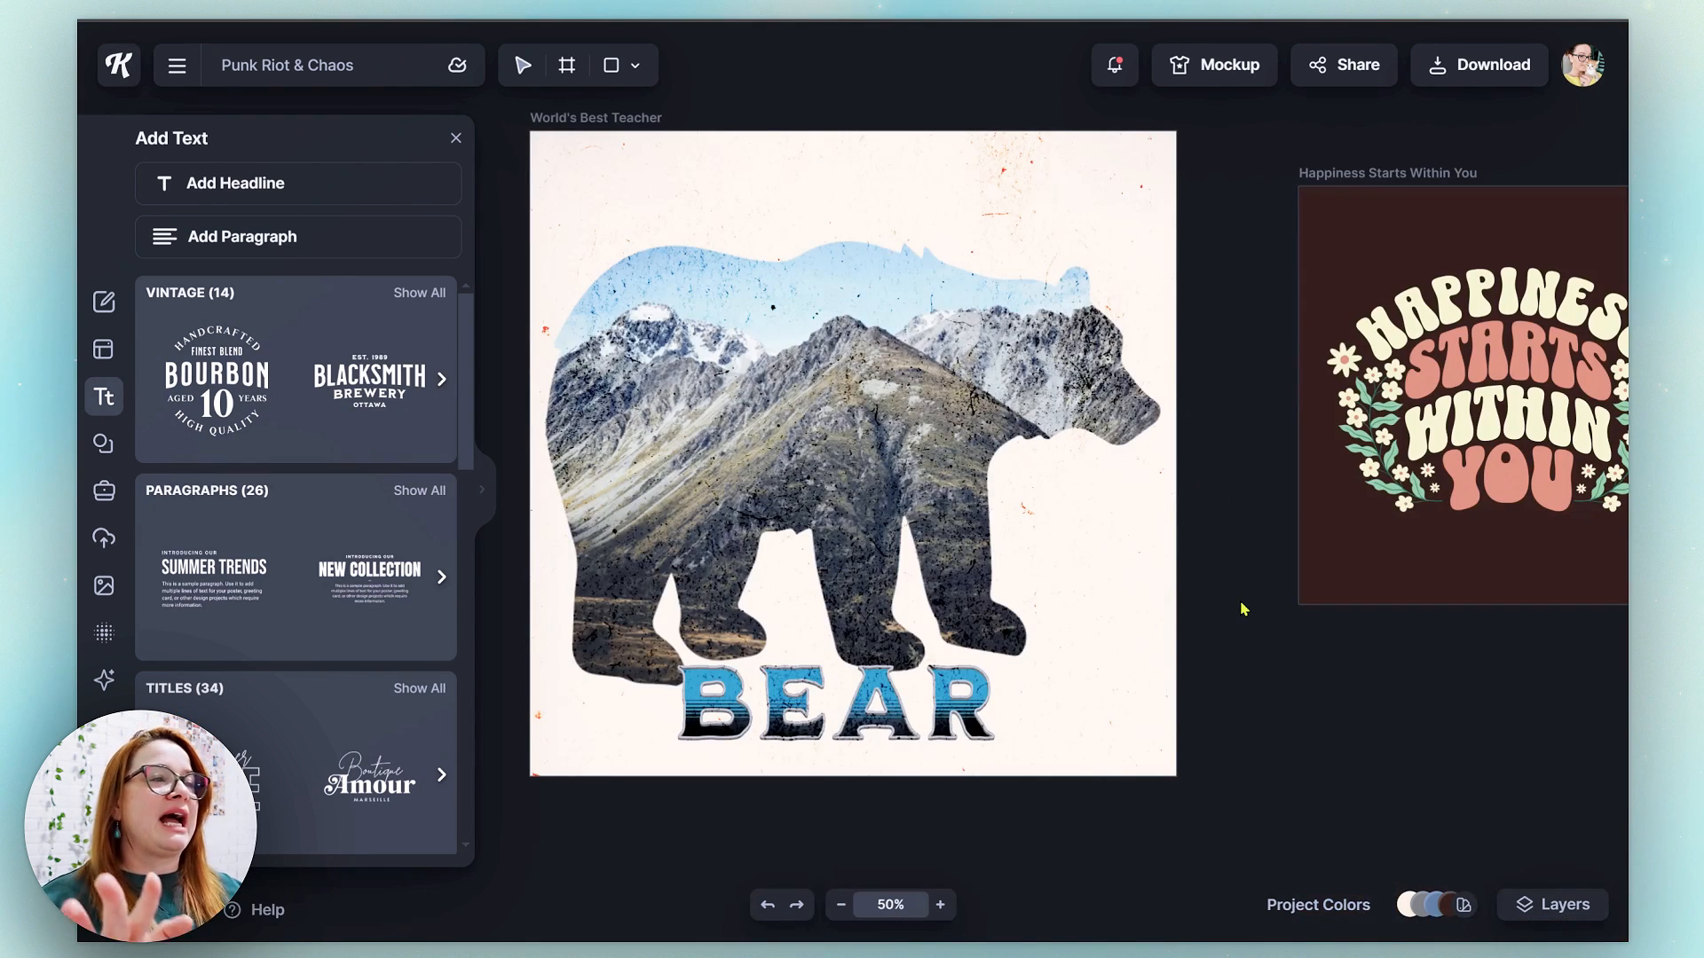